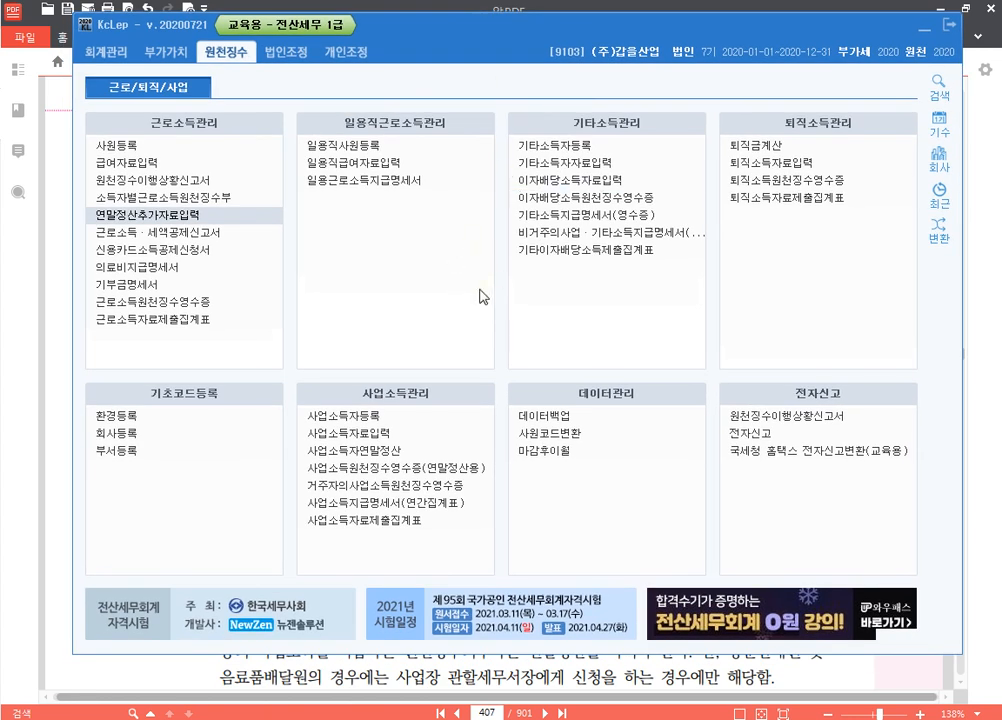
Bring 알PDF forward and scroll page 407 to show problem 4, 사업소득 원천징수
click(997, 341)
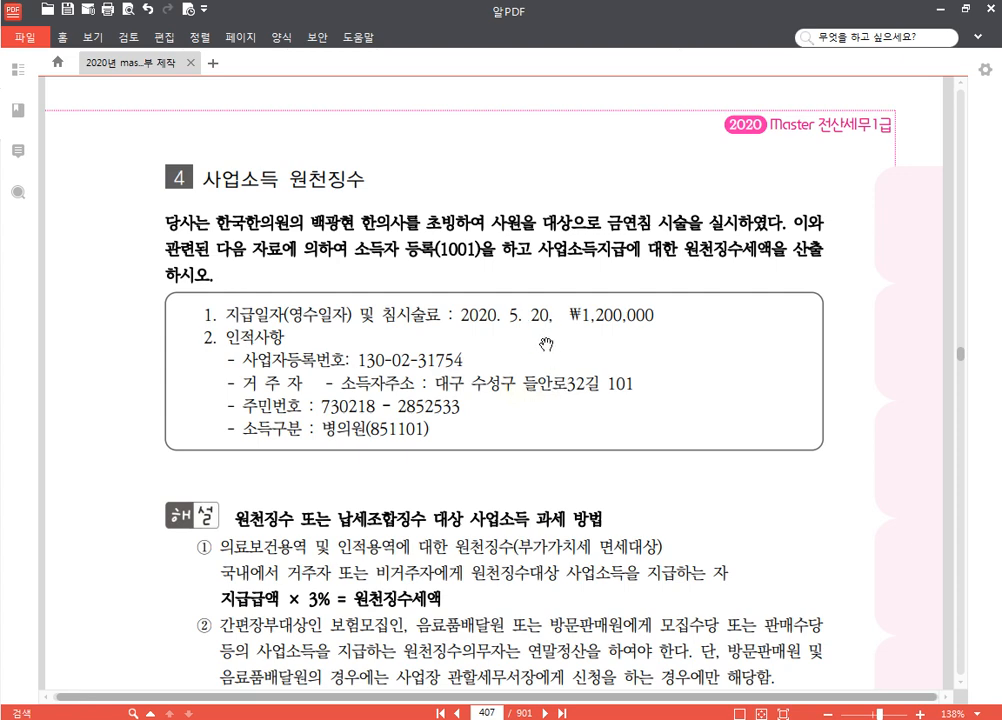
drag(517, 470, 512, 435)
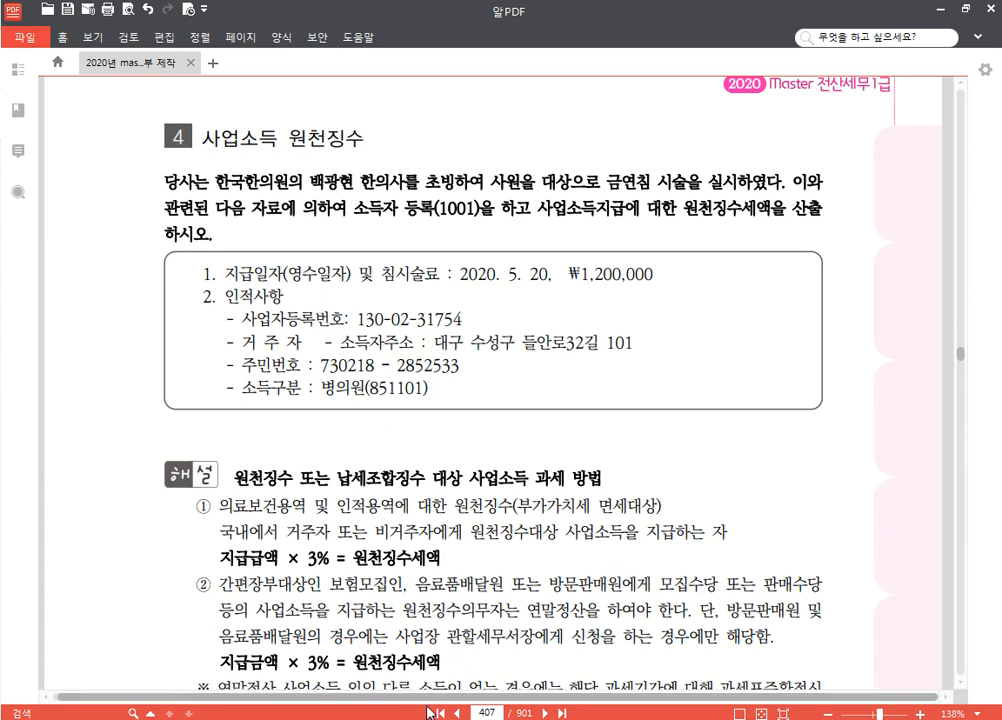
Go back to KcLep and open 사업소득자등록 from the 원천징수 tab's 사업소득관리 menu
key(alt+Tab)
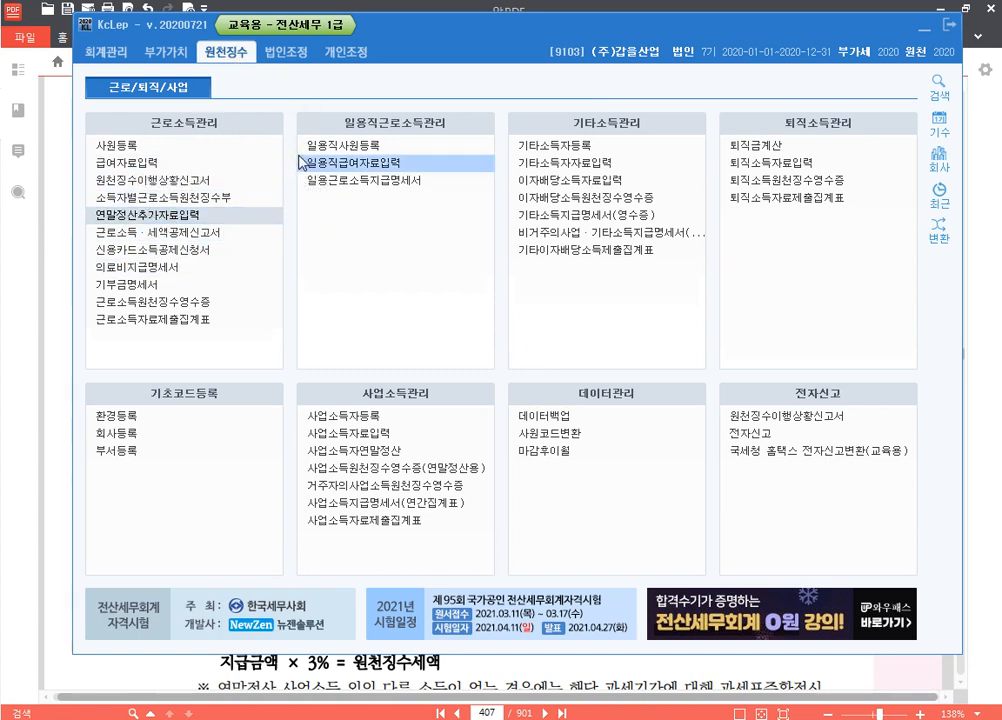
click(187, 150)
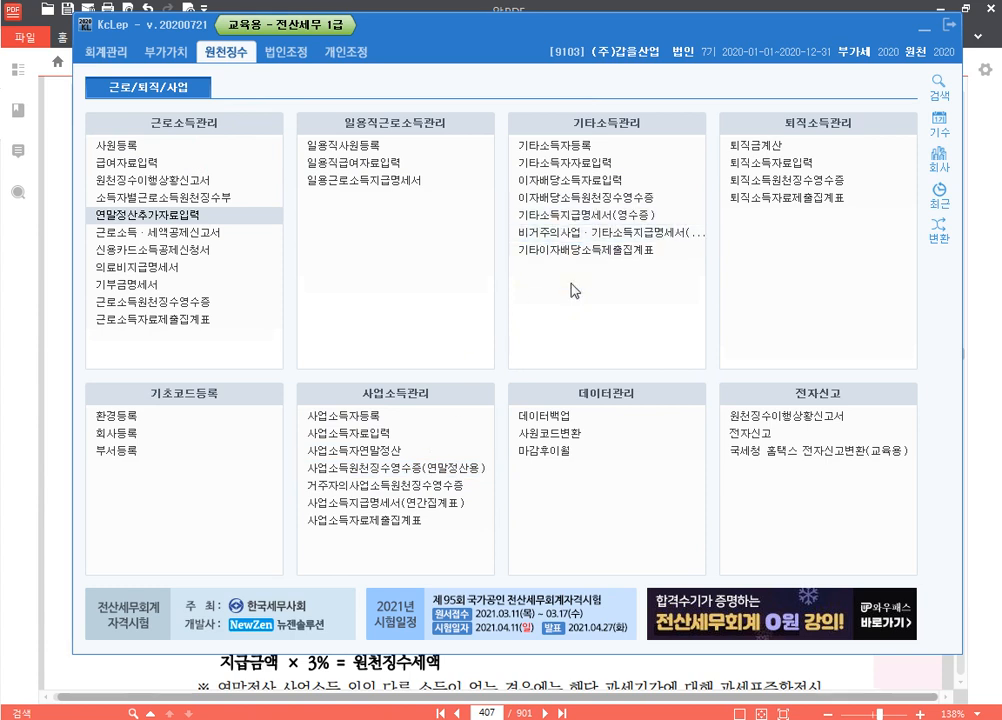
click(427, 443)
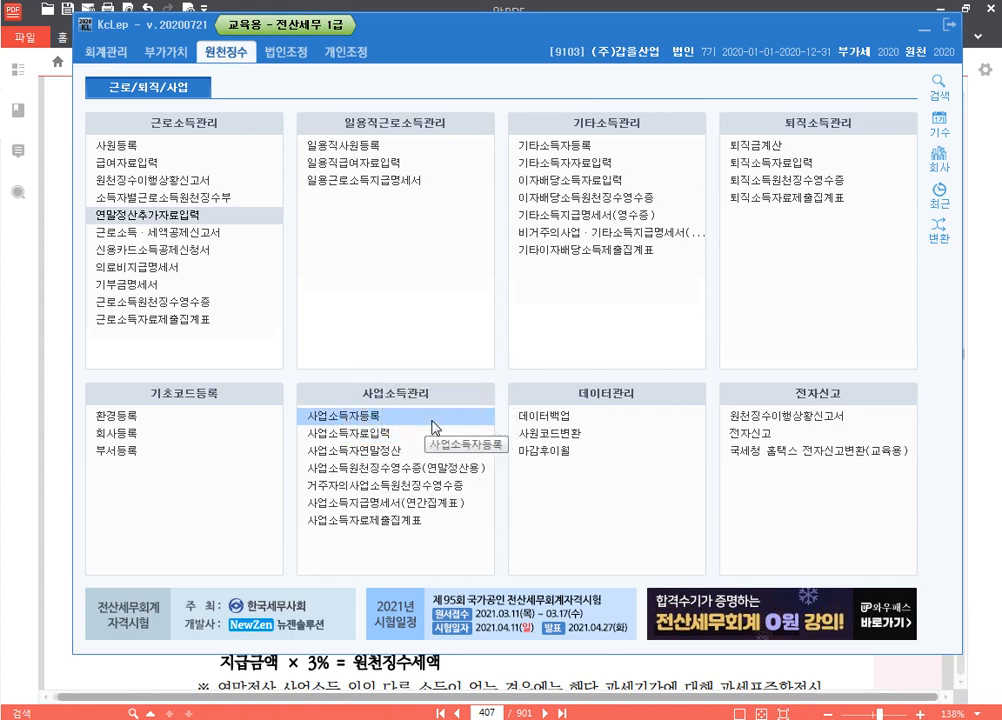
click(432, 421)
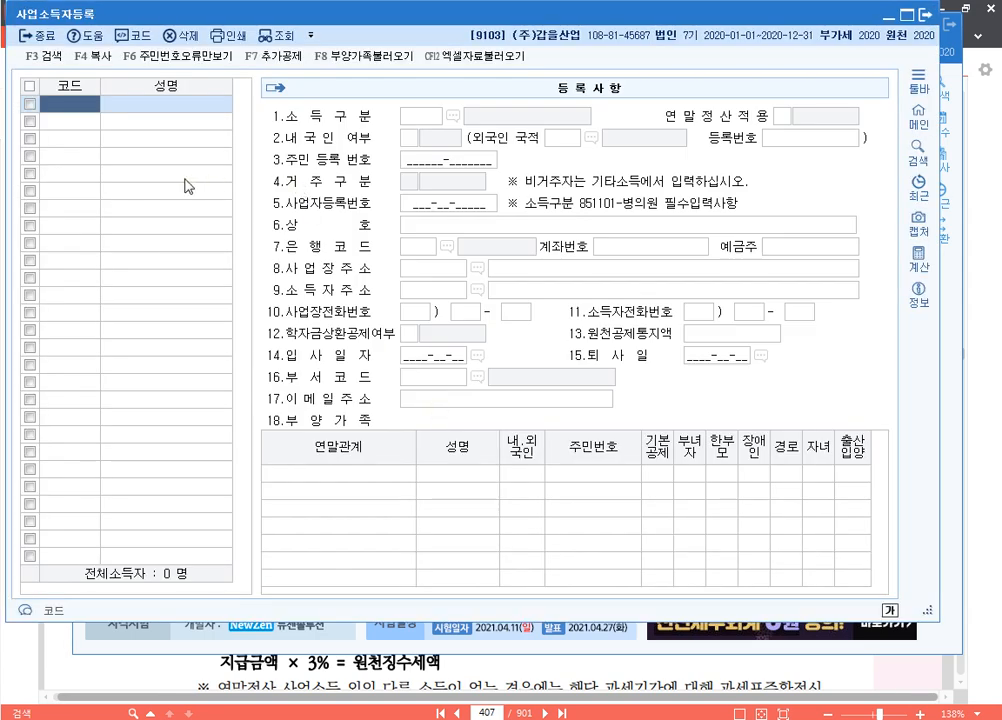
Create earner 01001 with the earner's name and income type 851101 병의원
text(01001)
key(Return)
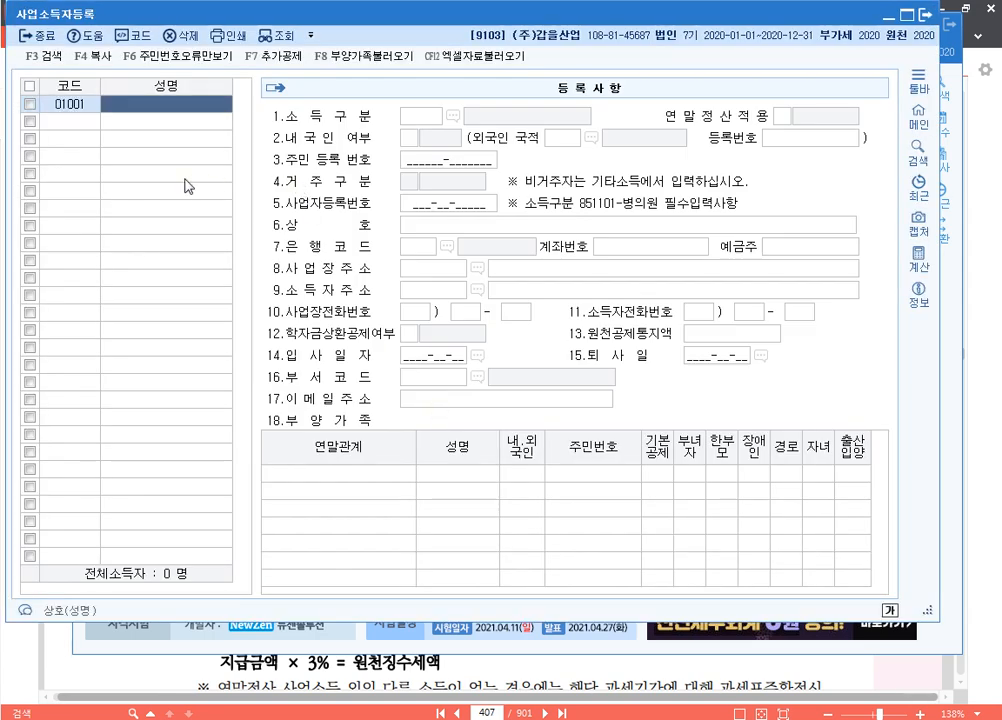
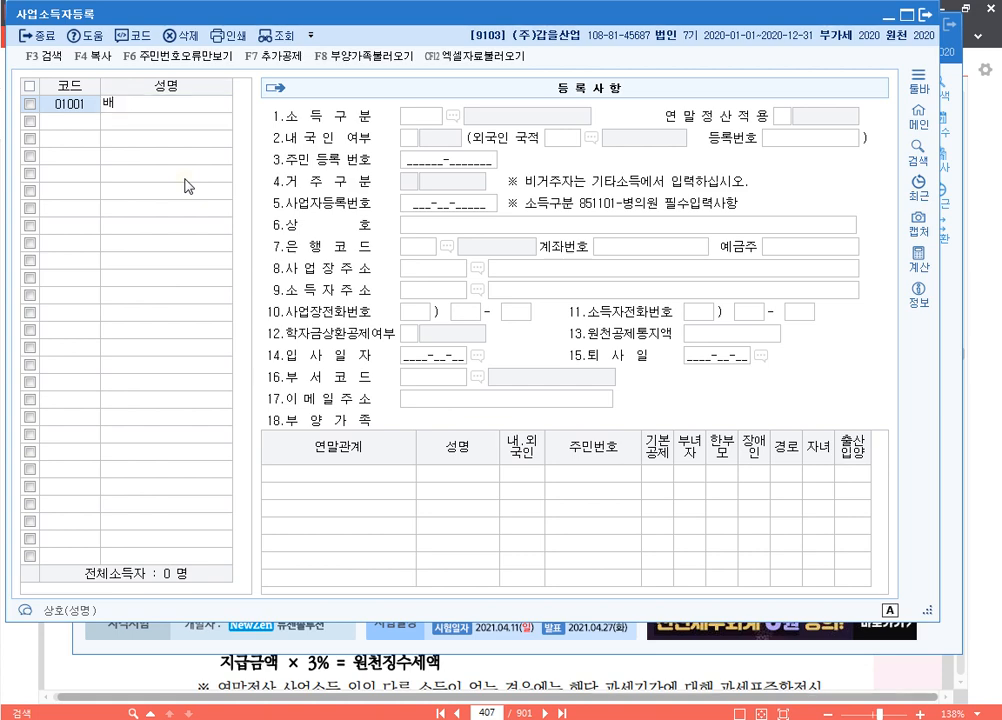
text(ㄴ)
key(Return)
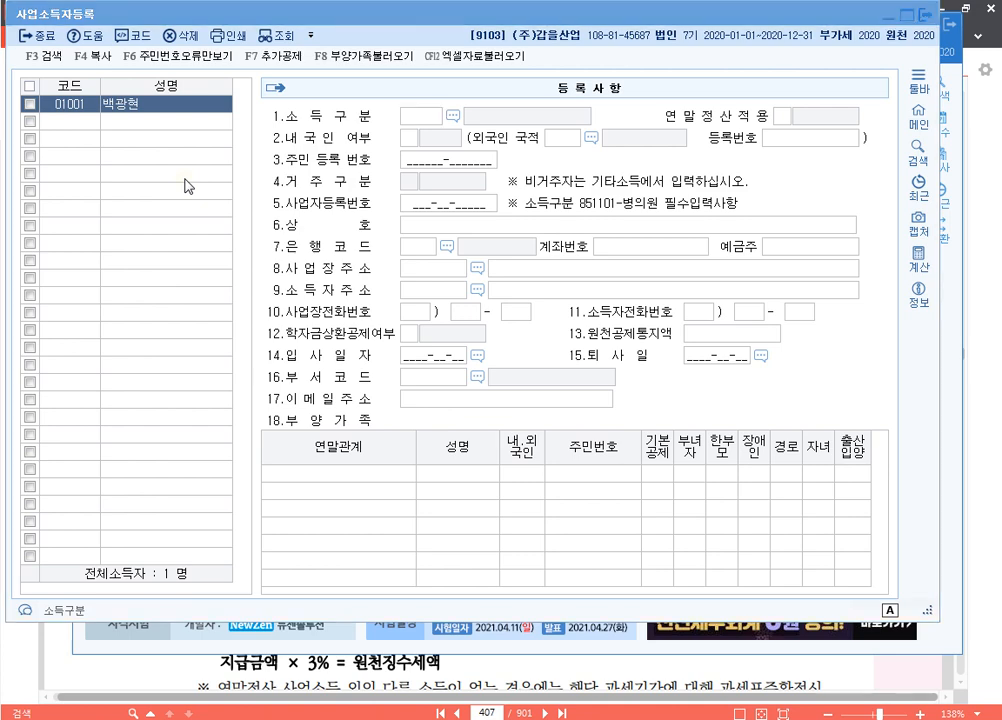
text(ㅂㅕㅇ)
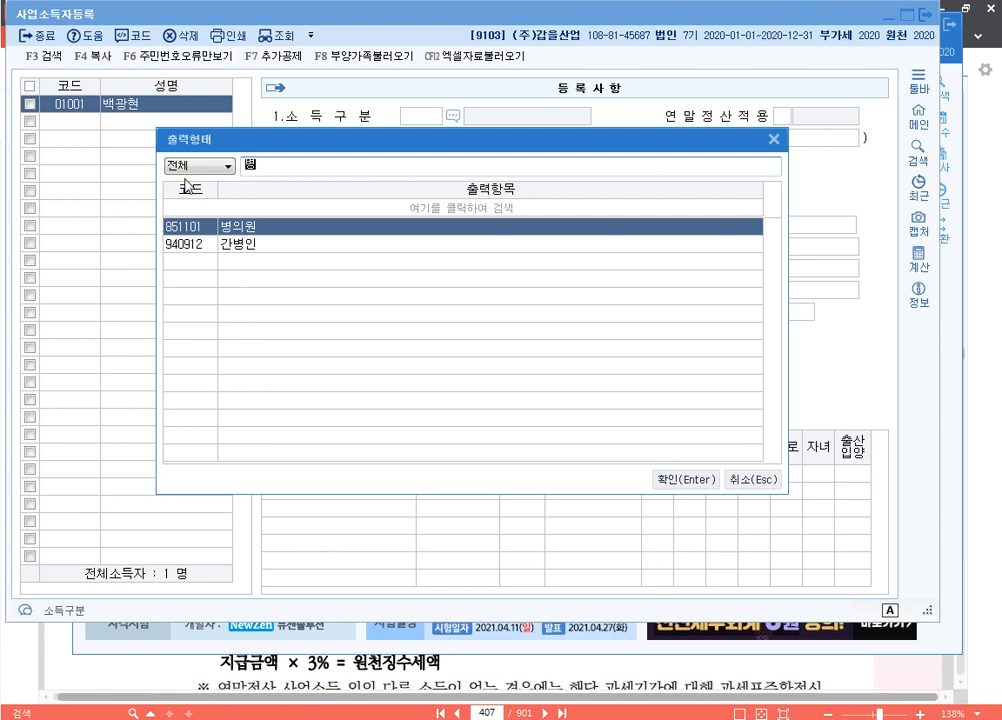
key(Return)
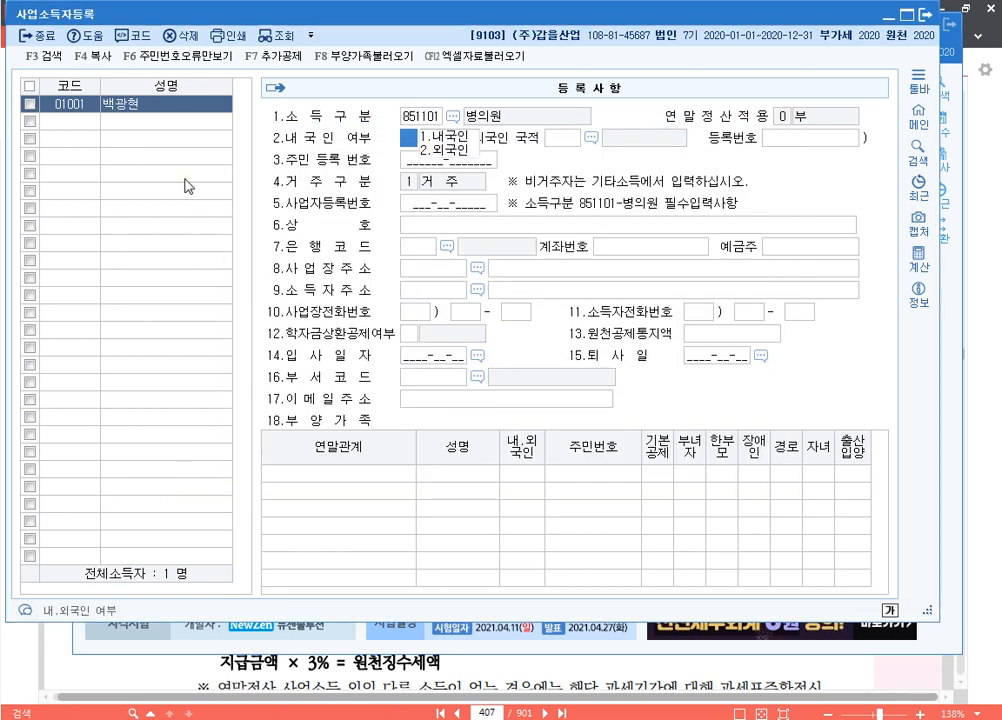
text(1)
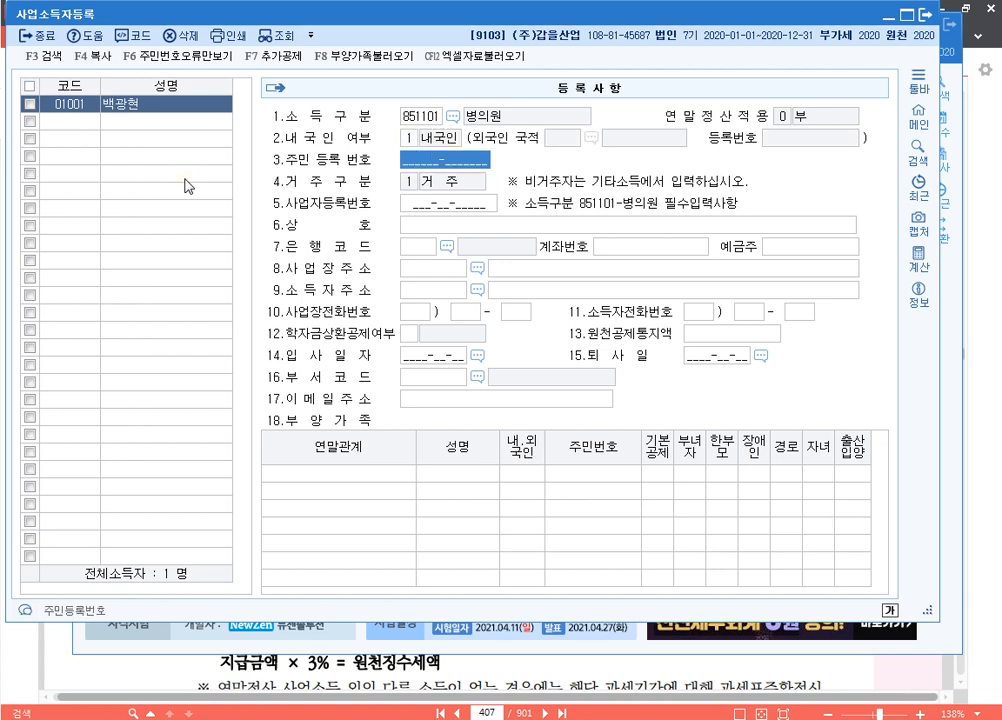
key(Return)
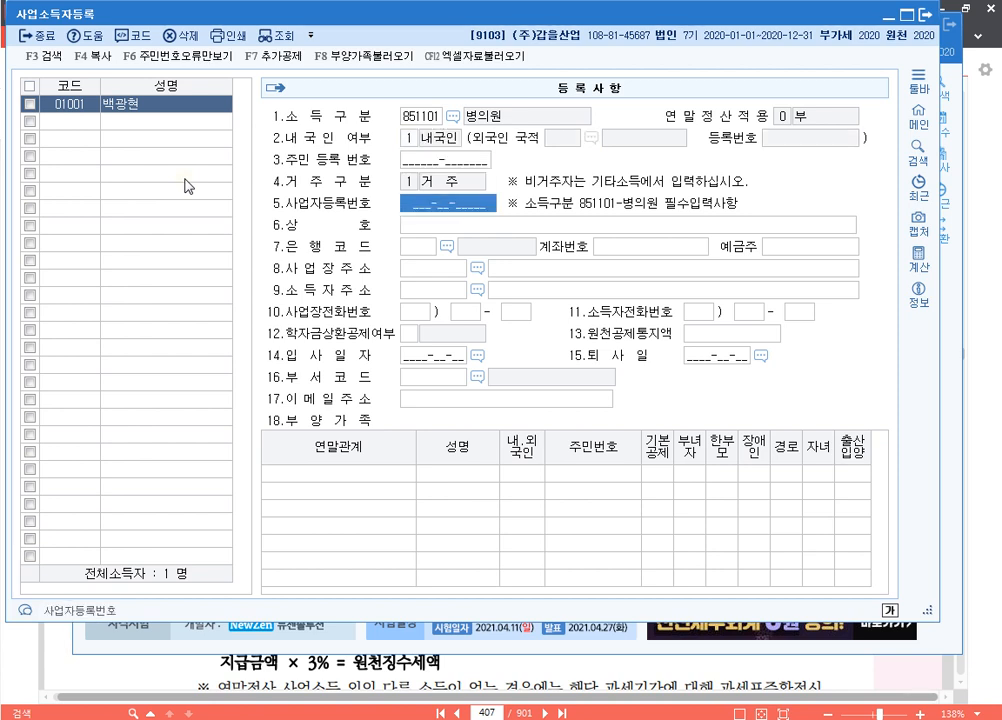
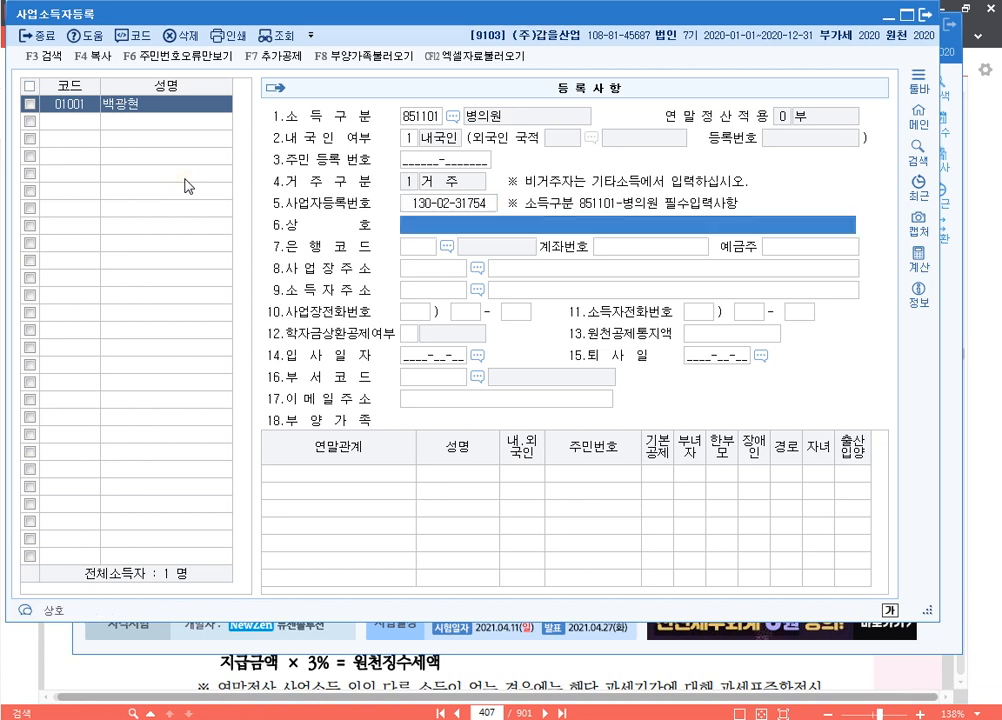
text(한국한)
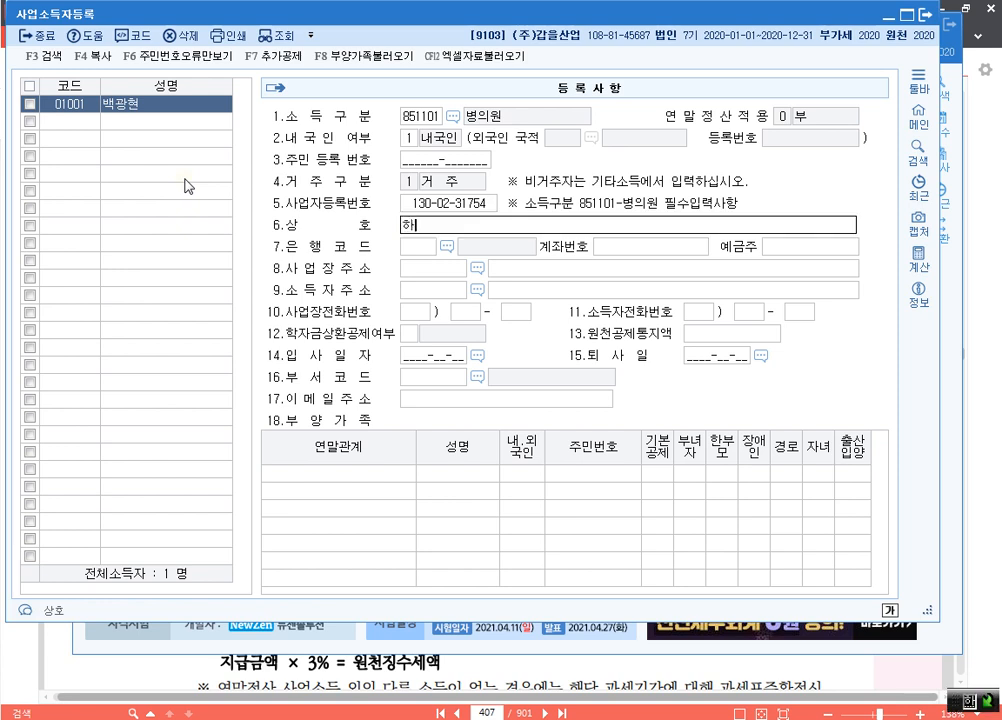
text(의원)
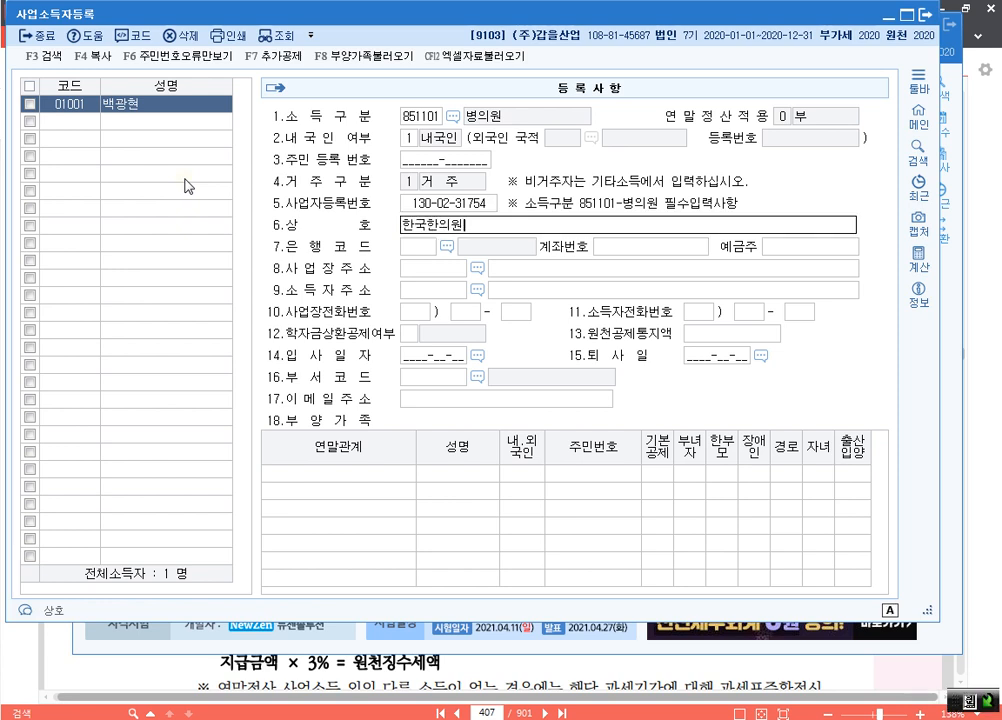
key(Return)
key(Return)
key(Return)
key(Return)
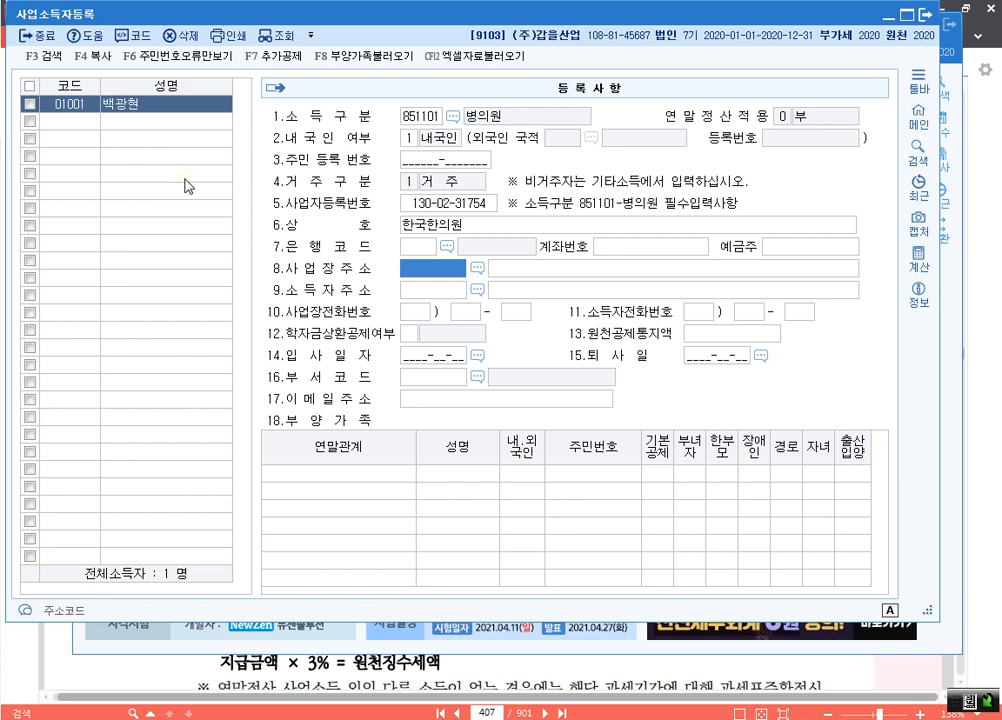
key(Return)
key(Return)
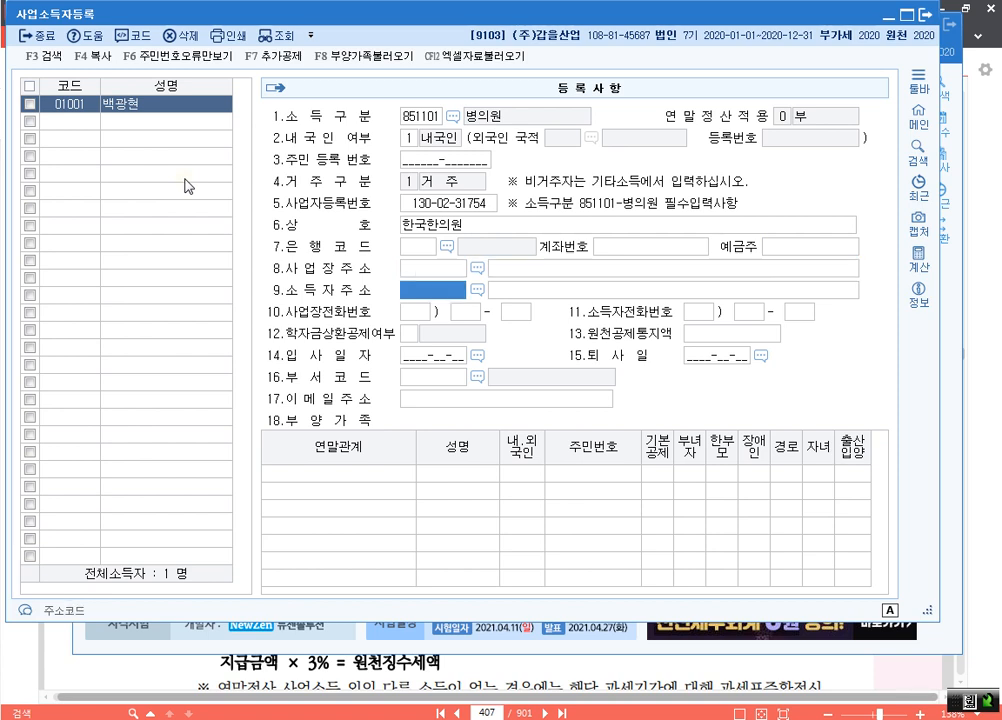
key(F2)
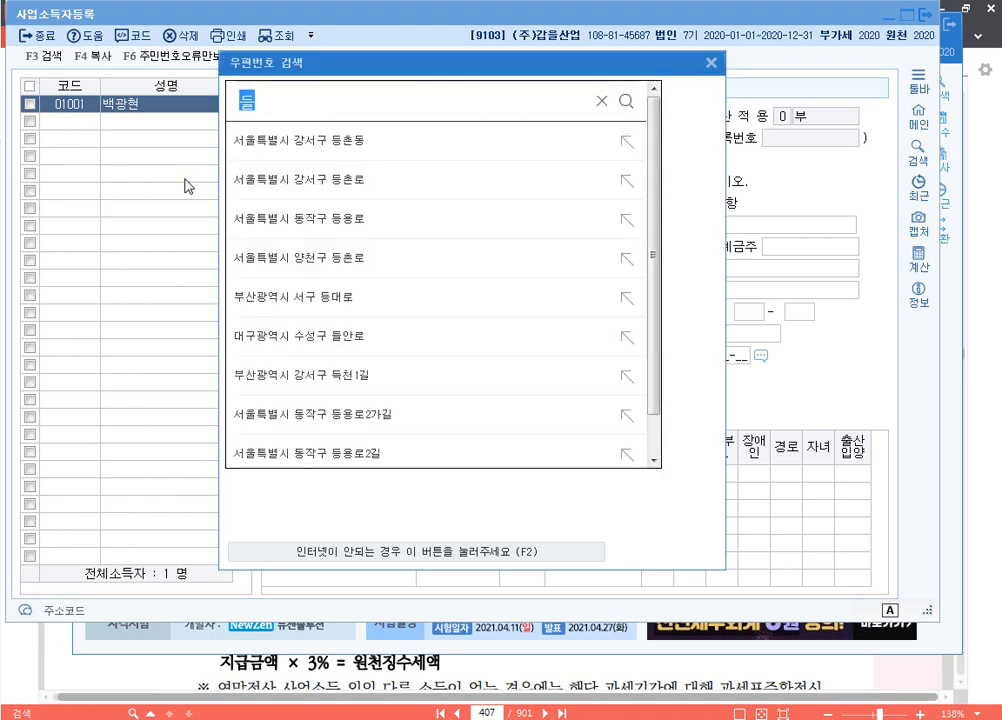
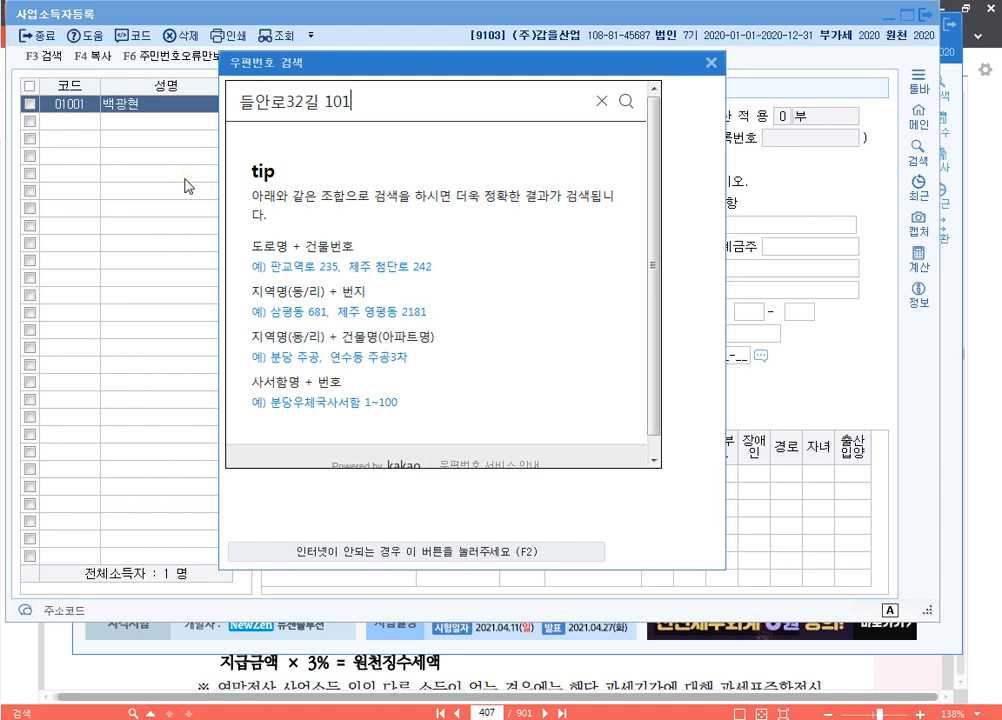
Fill in the searched address with postal code 42146, then close the registration screen
key(Return)
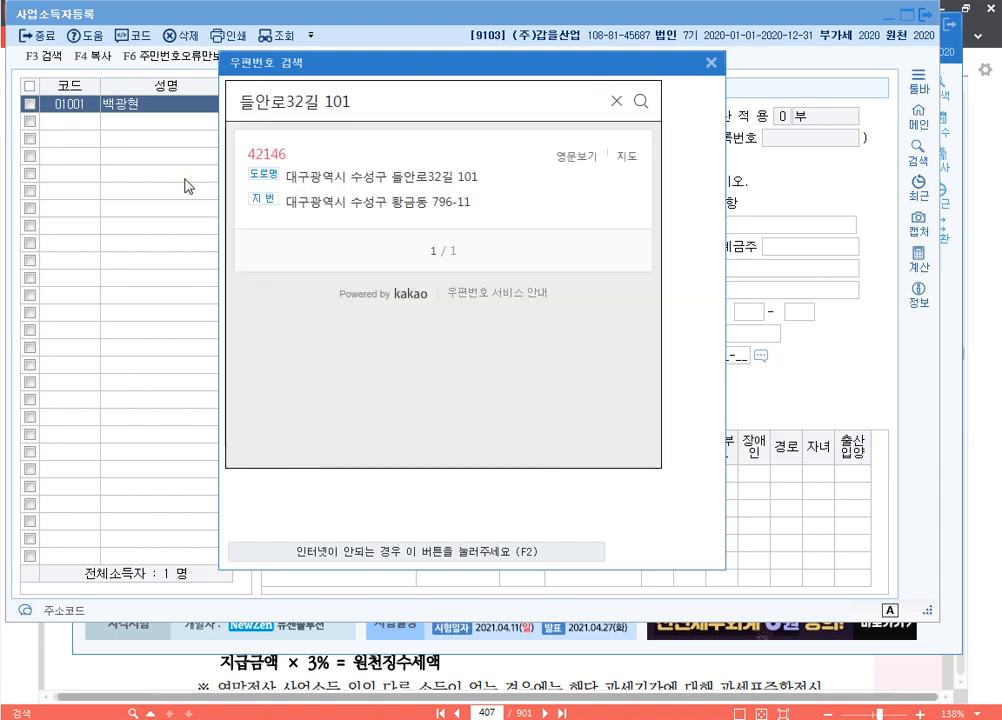
click(447, 185)
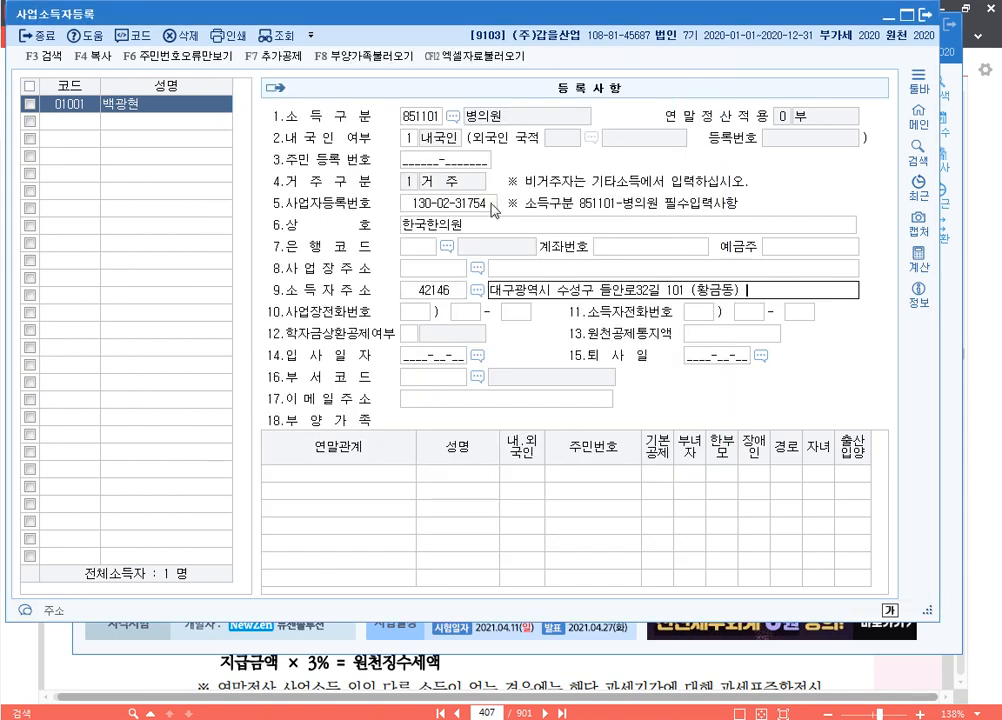
key(Return)
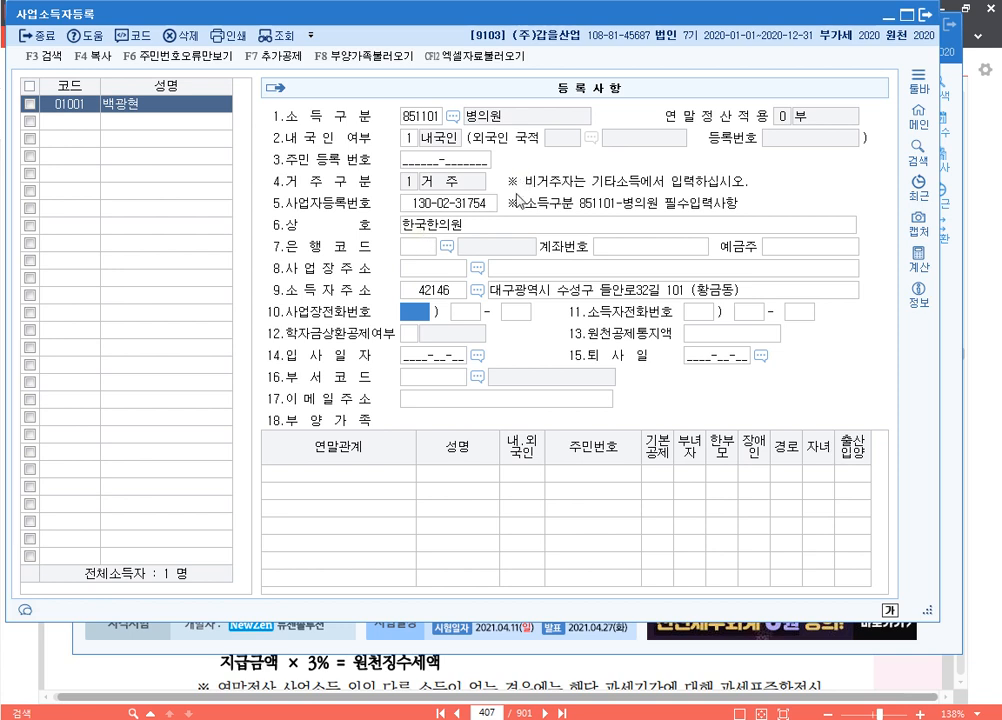
click(430, 113)
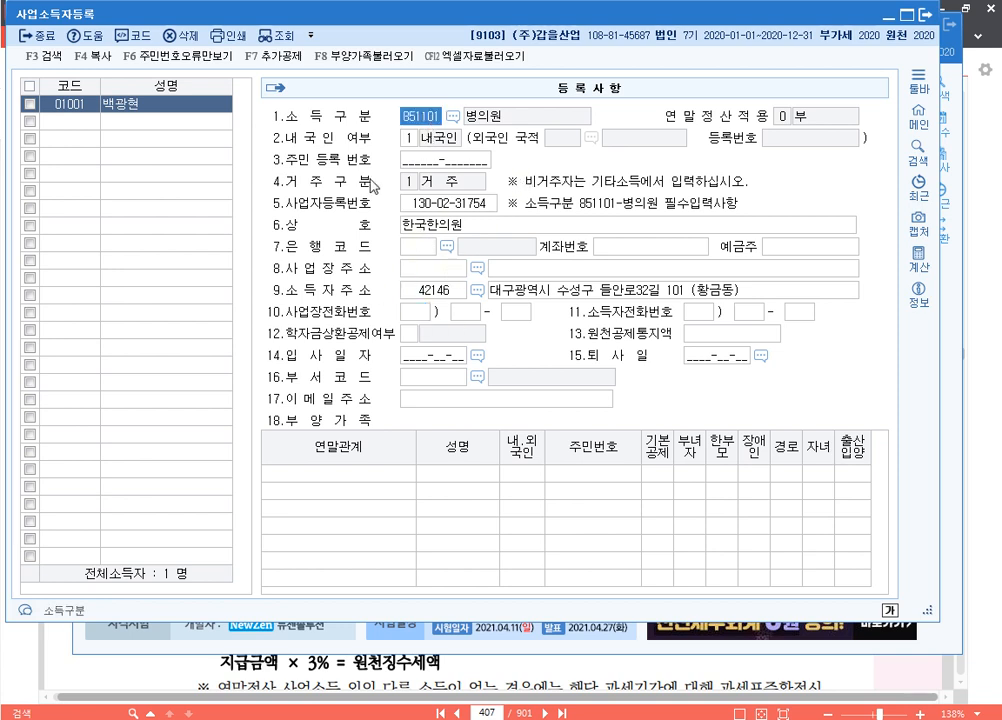
click(925, 18)
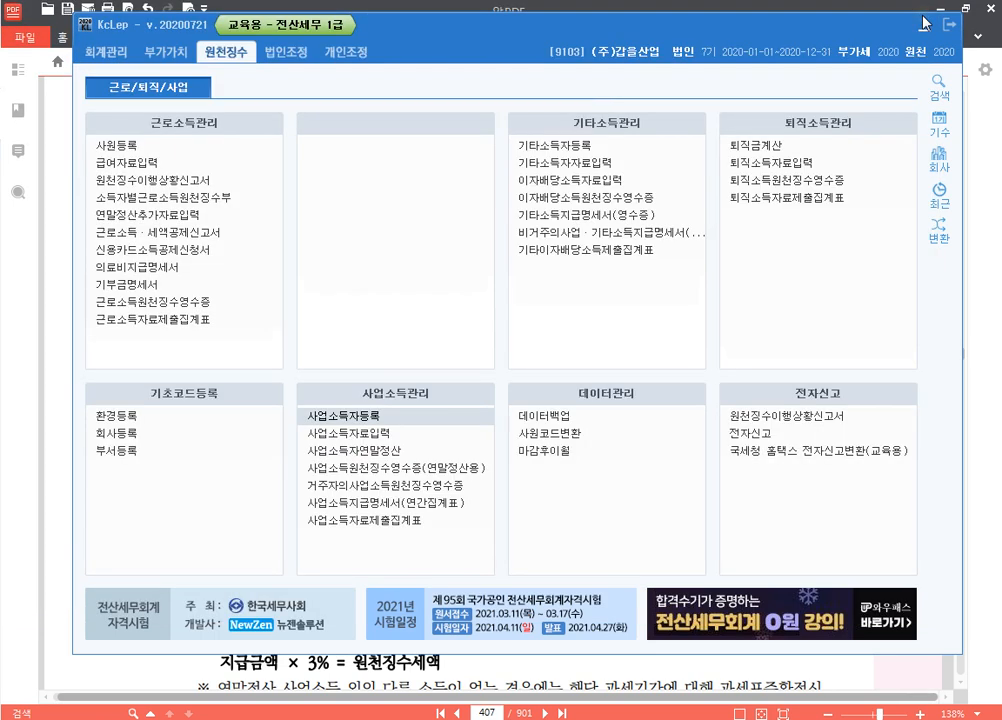
In 사업소득자료입력, set the payment date to 05-20 and load earner 01001 from code help
click(424, 438)
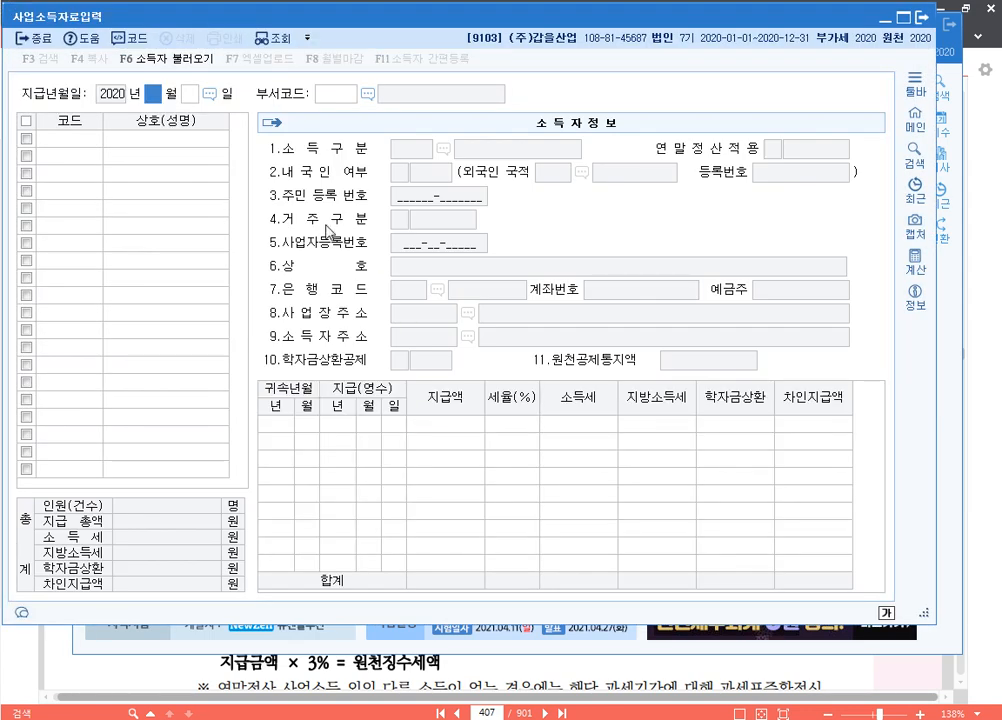
text(05)
key(Return)
text(20)
key(Return)
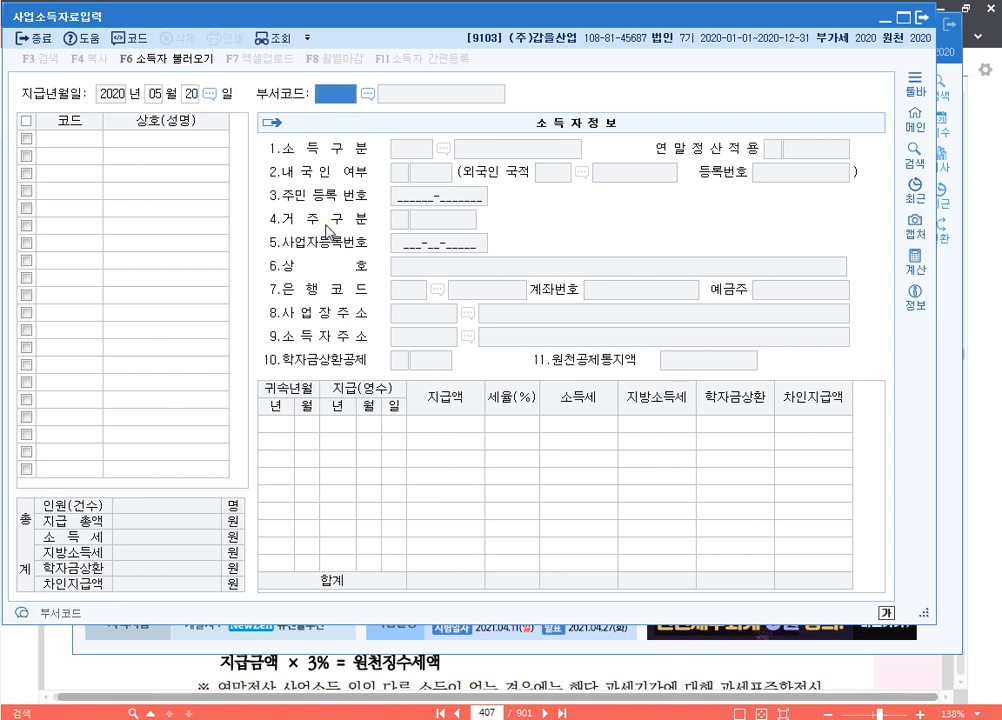
key(Return)
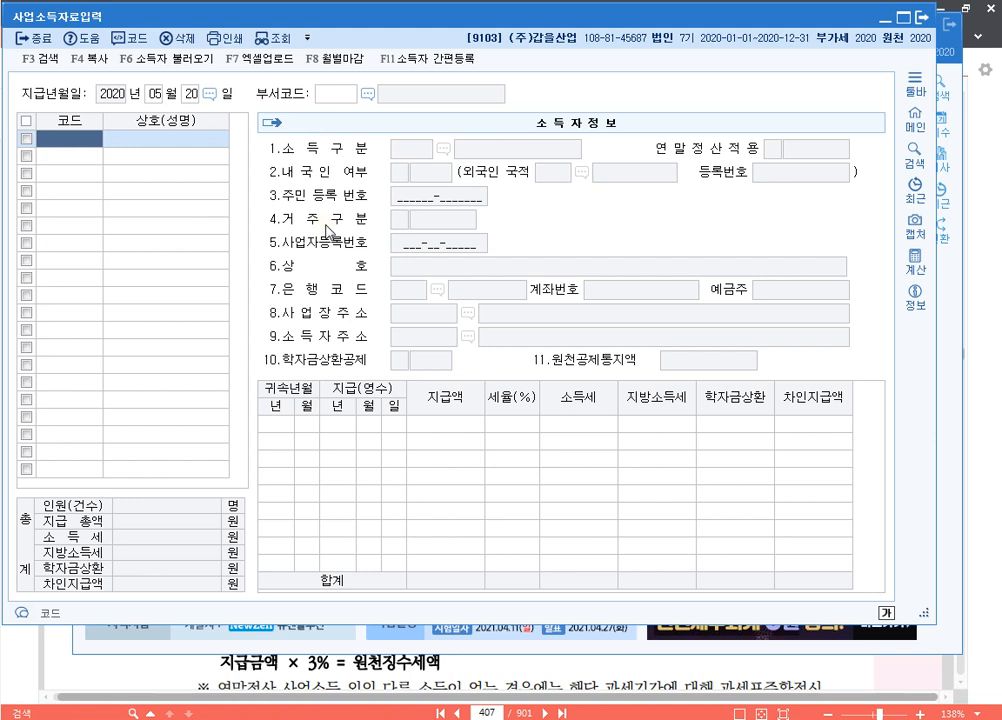
key(F2)
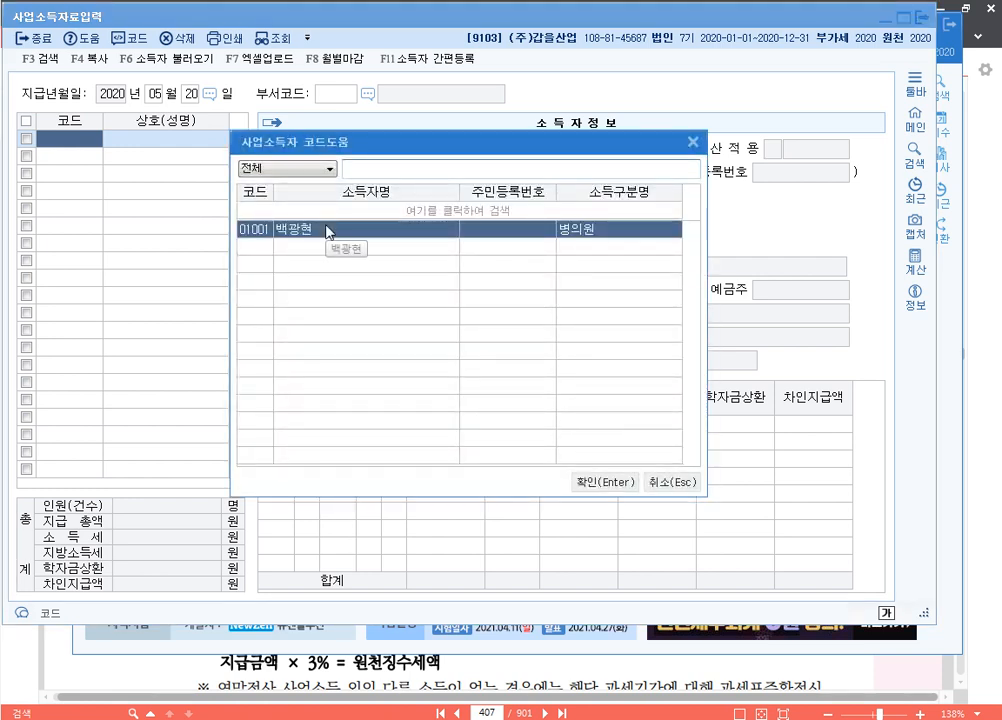
double_click(328, 229)
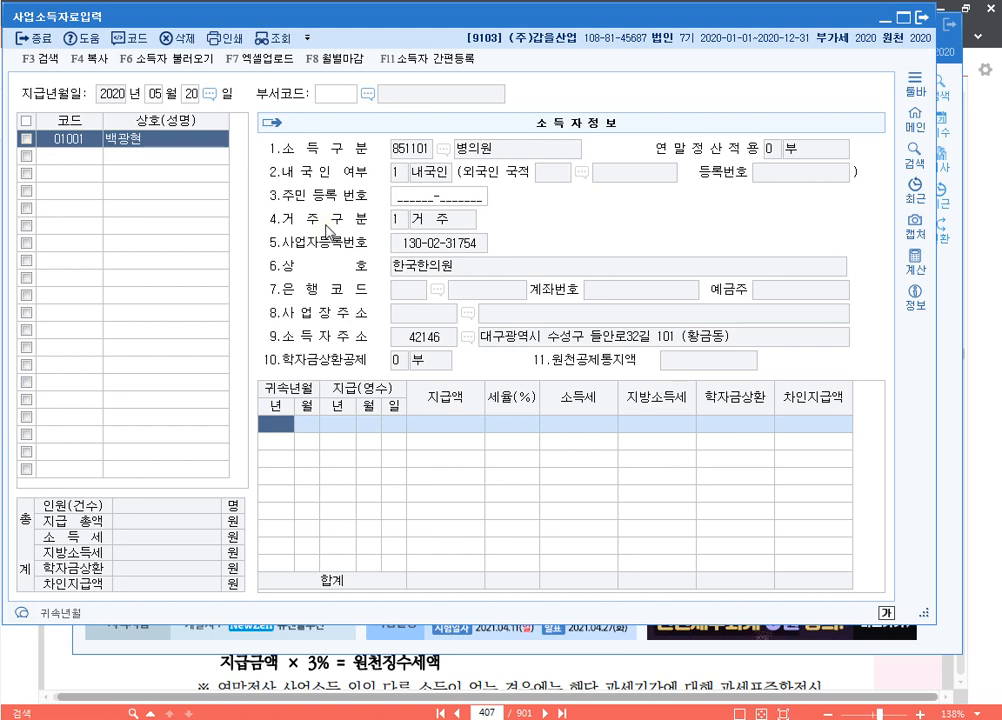
Enter 귀속년월 202005 and a 1,200,000 payment at 3% (36,000 withheld), then close the form
text(202005)
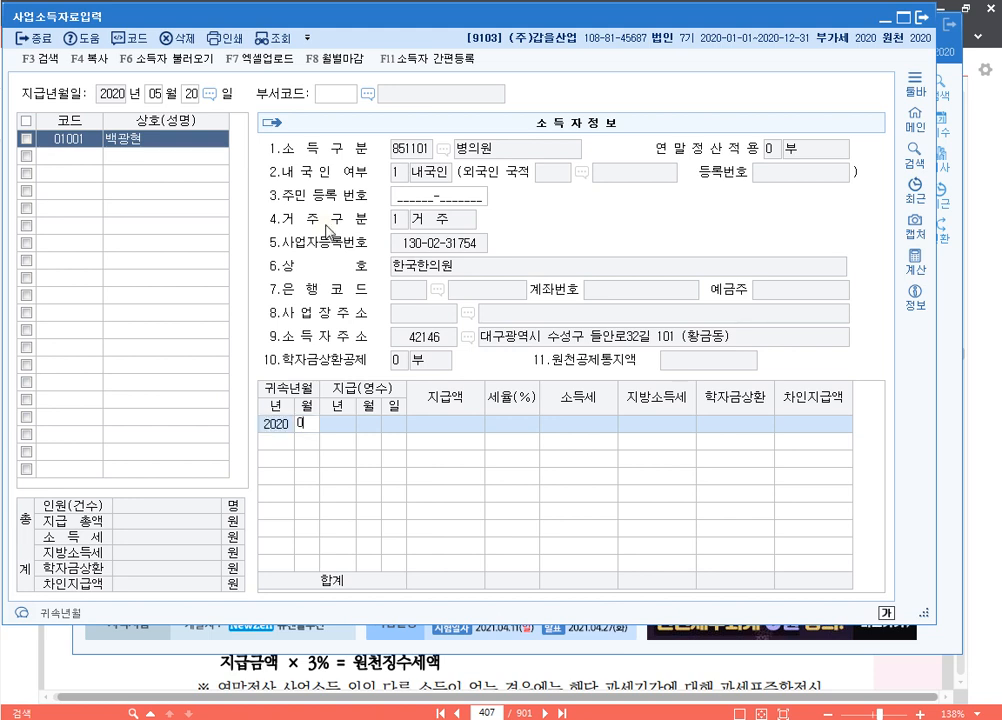
key(Return)
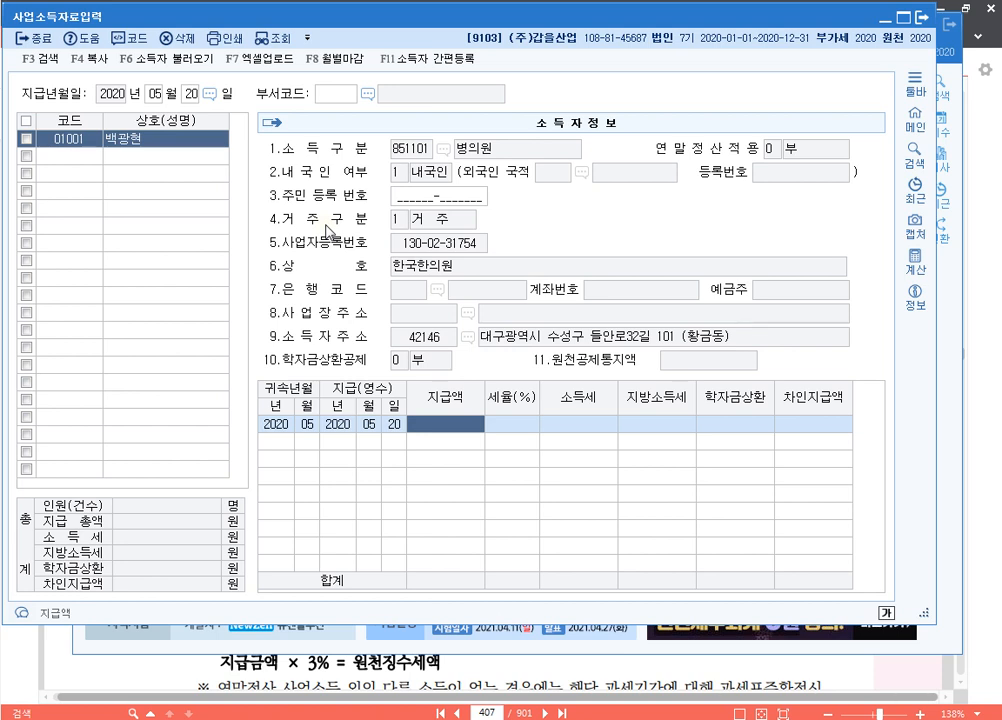
text(1200000)
key(Return)
key(Return)
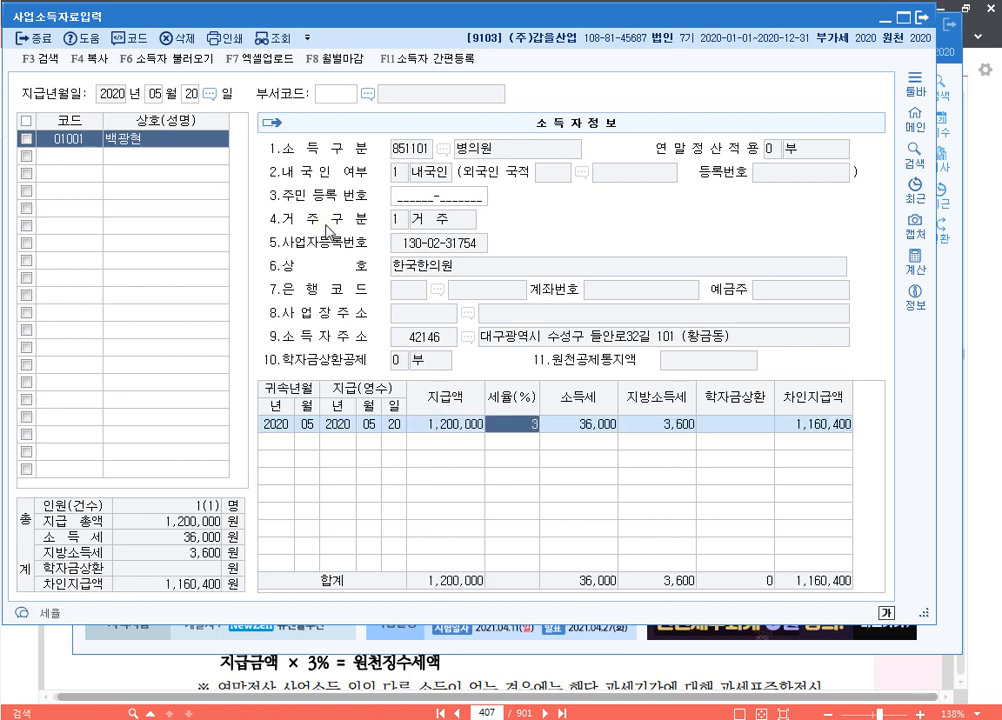
key(Return)
key(Return)
key(Return)
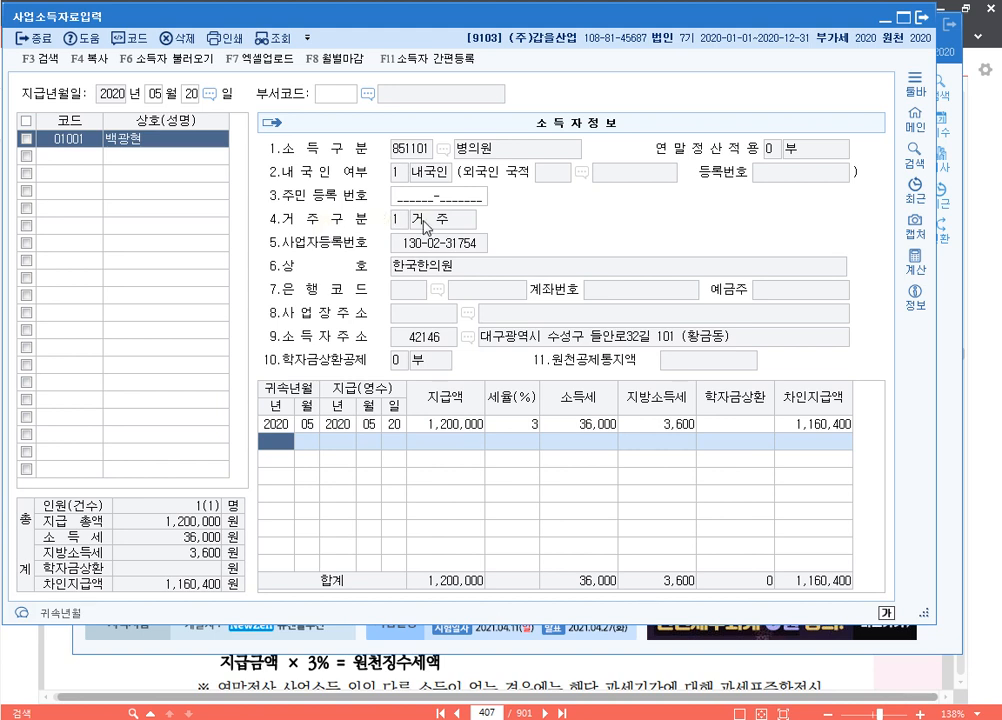
click(924, 19)
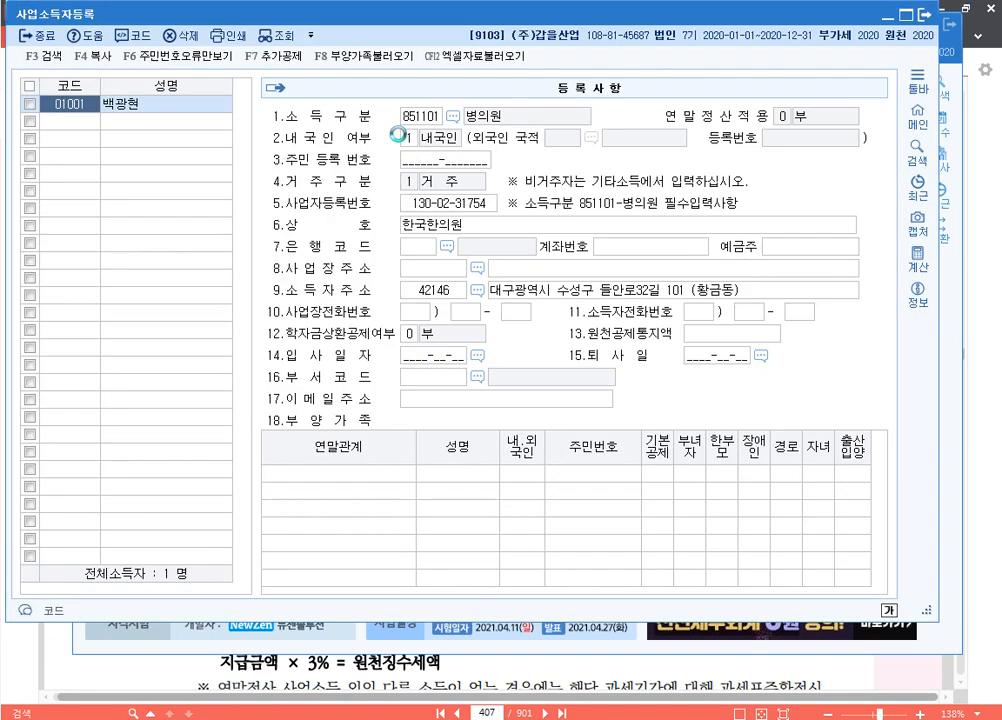
click(81, 125)
text(1002)
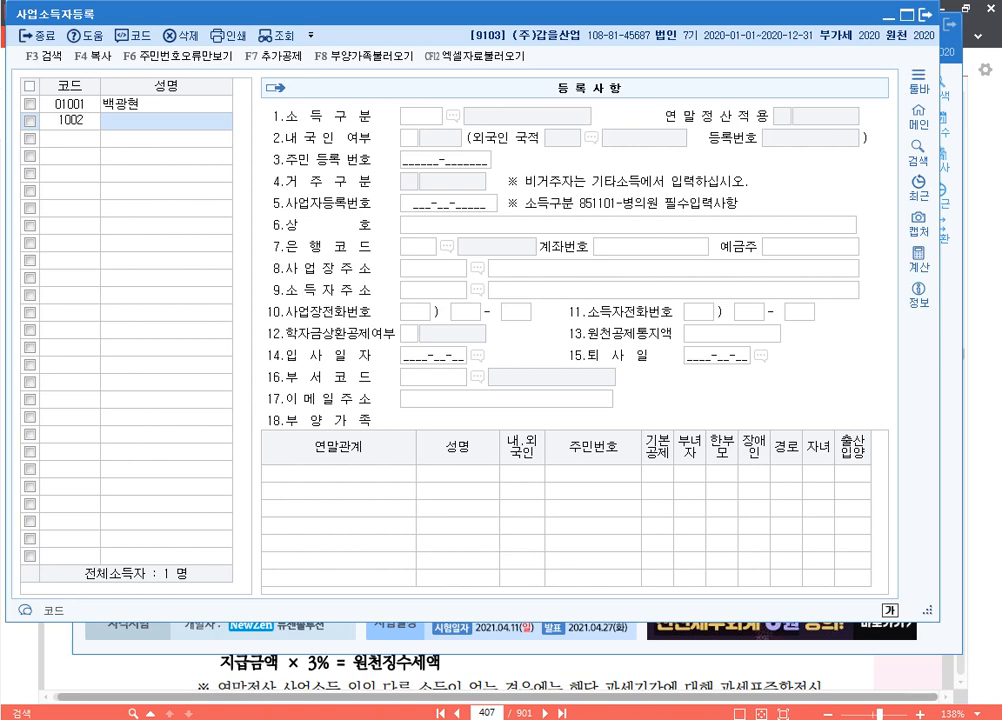
key(Return)
text(나나나)
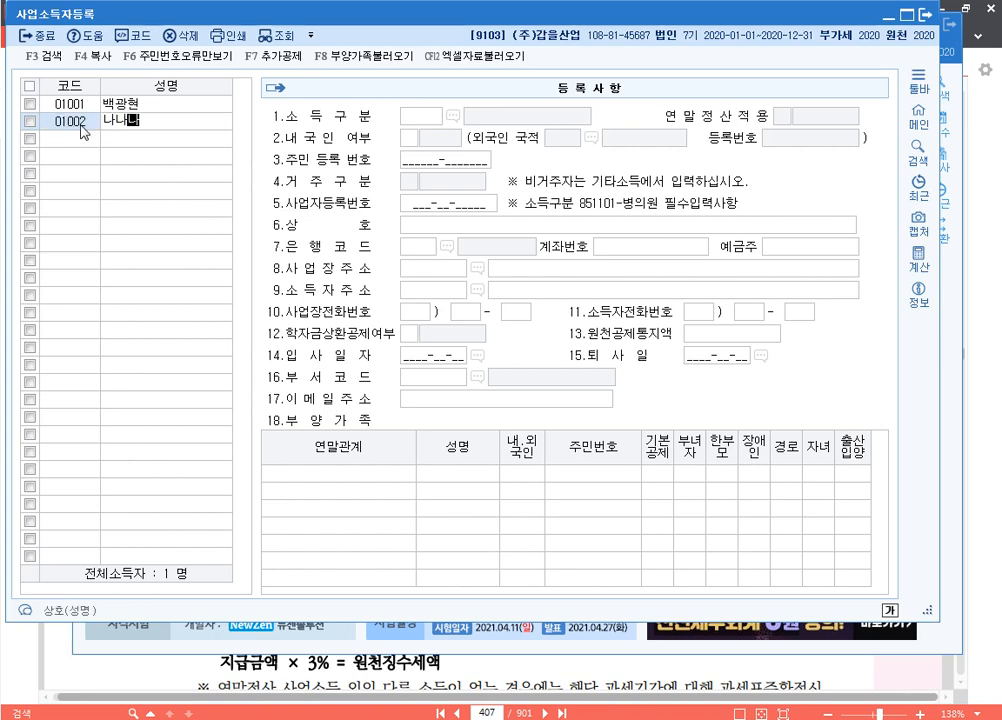
key(Return)
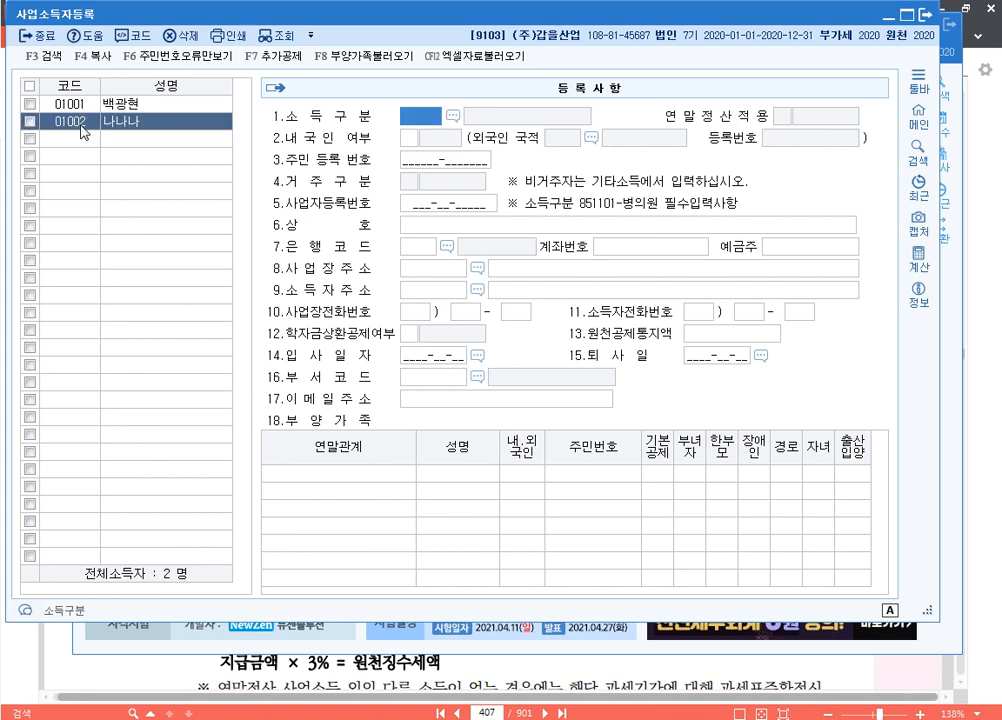
key(F2)
key(Return)
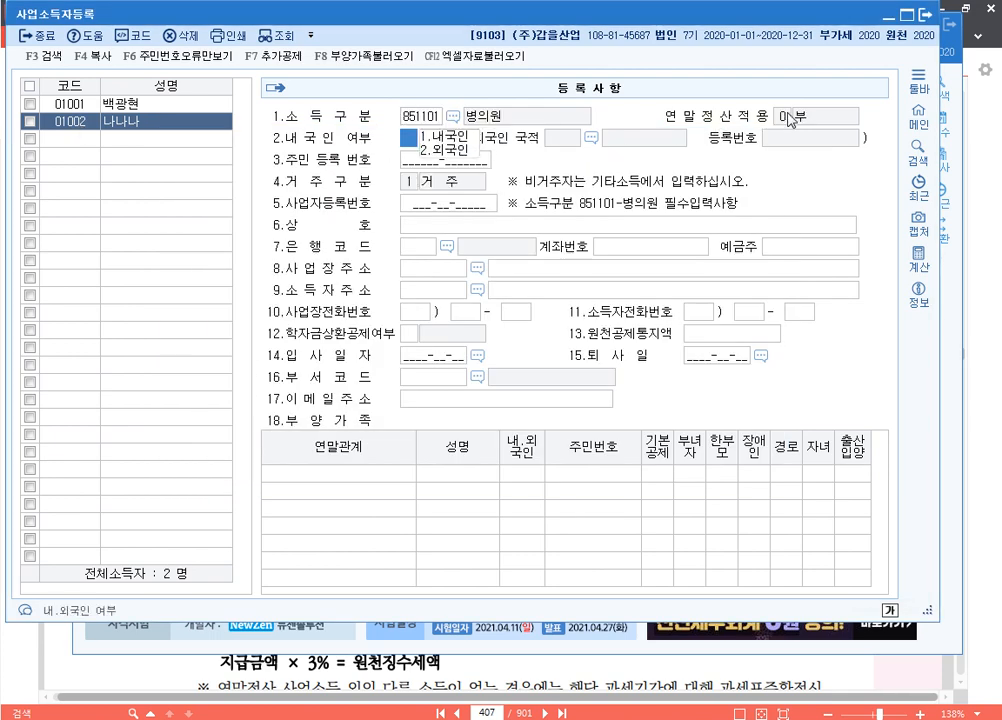
click(420, 115)
key(F2)
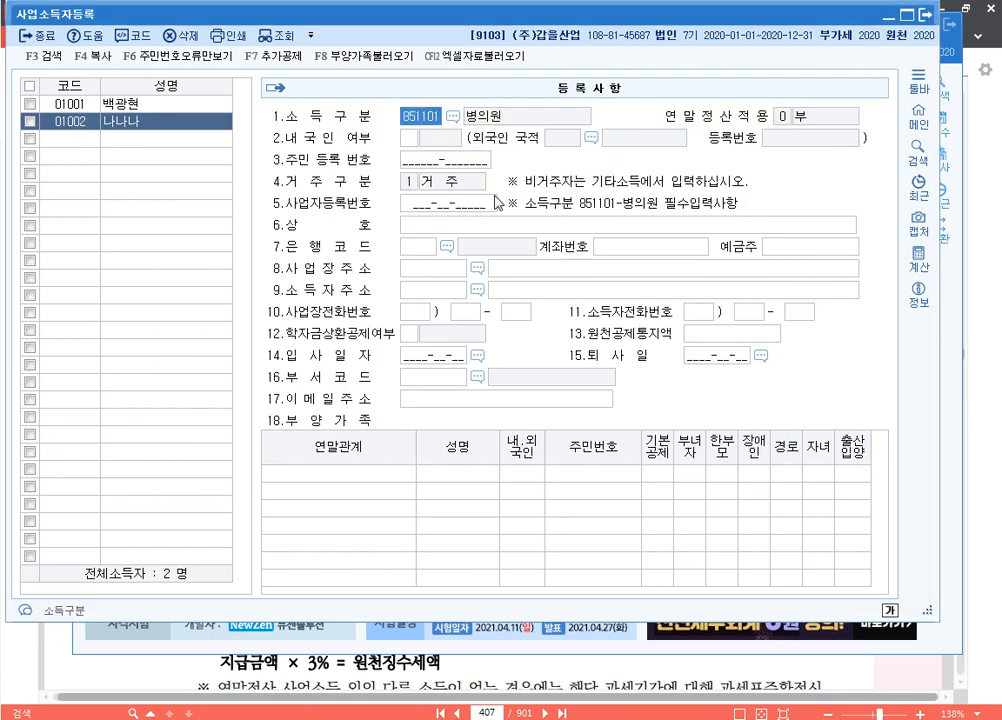
text(보험)
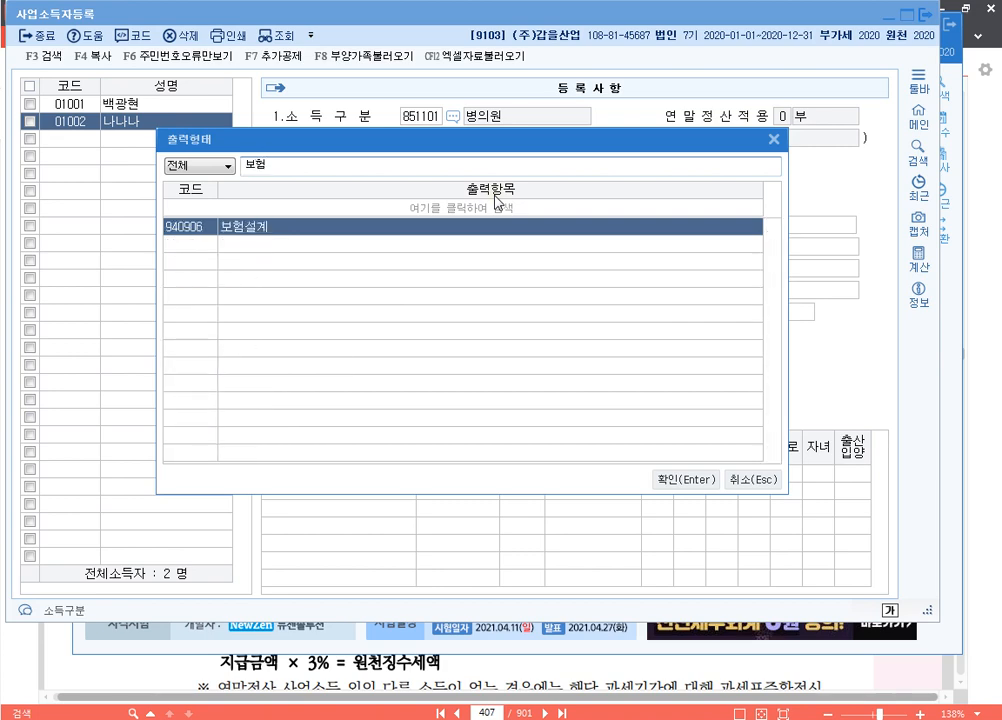
key(Return)
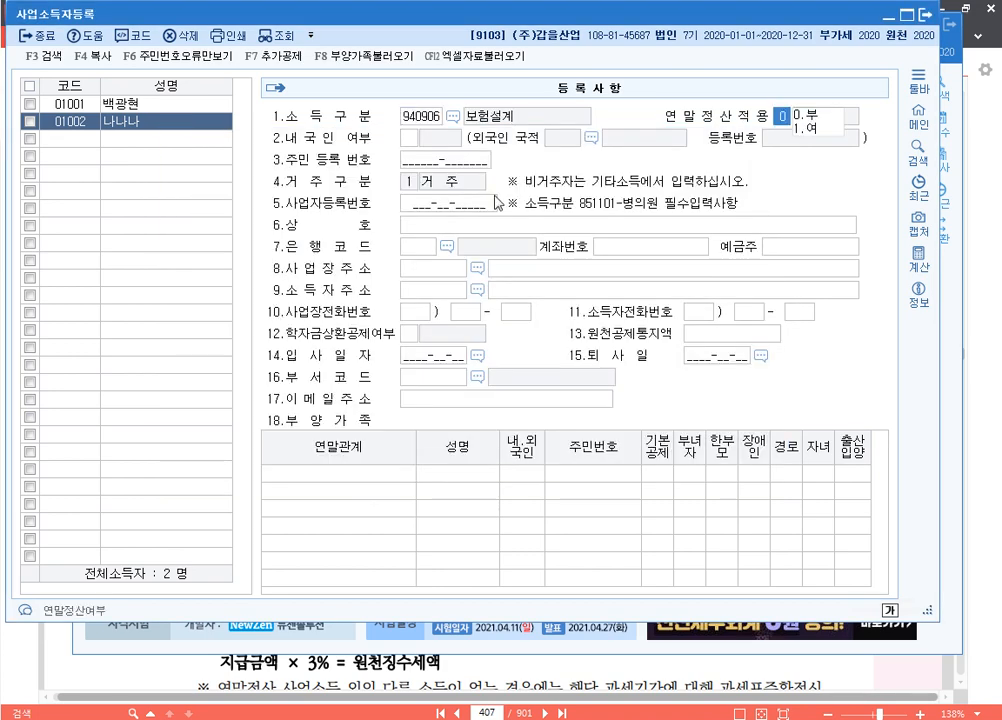
click(815, 130)
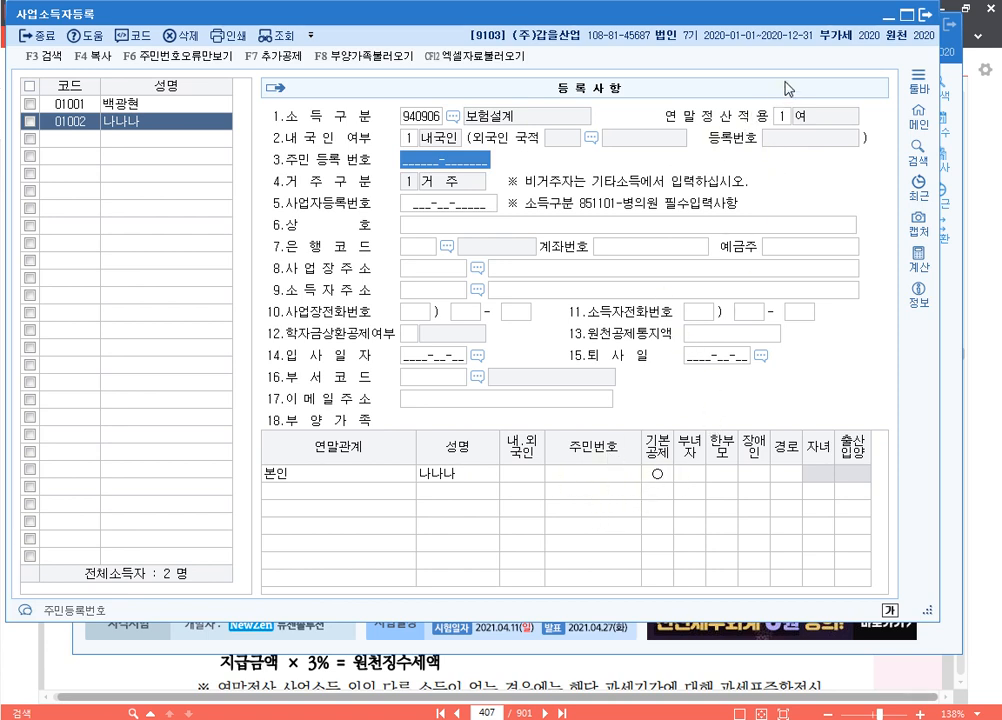
click(419, 121)
key(F2)
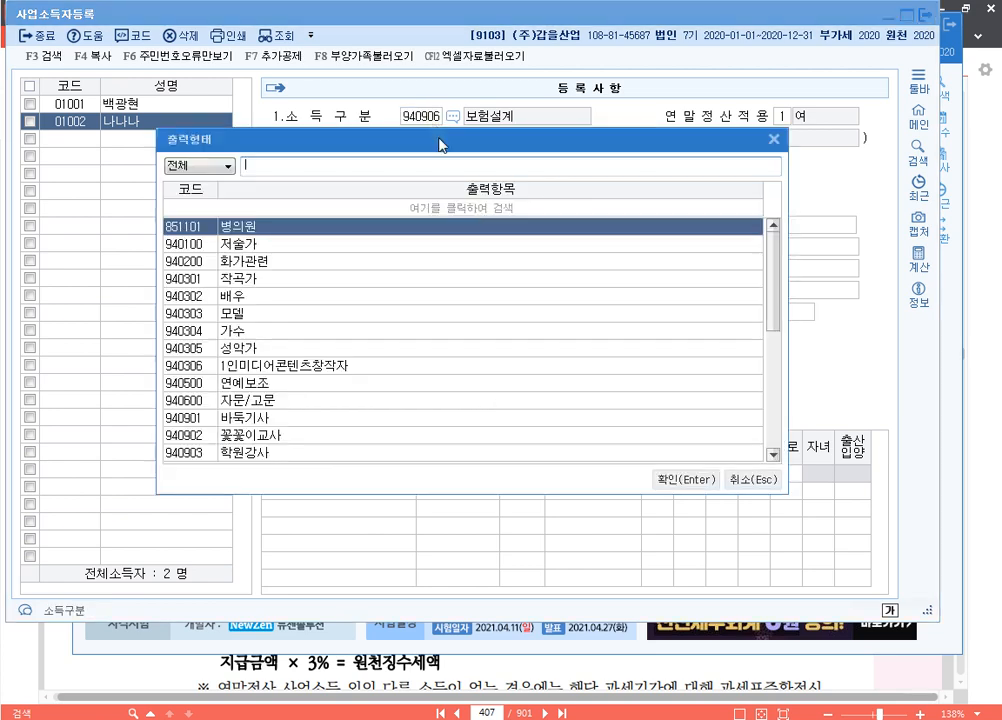
text(방)
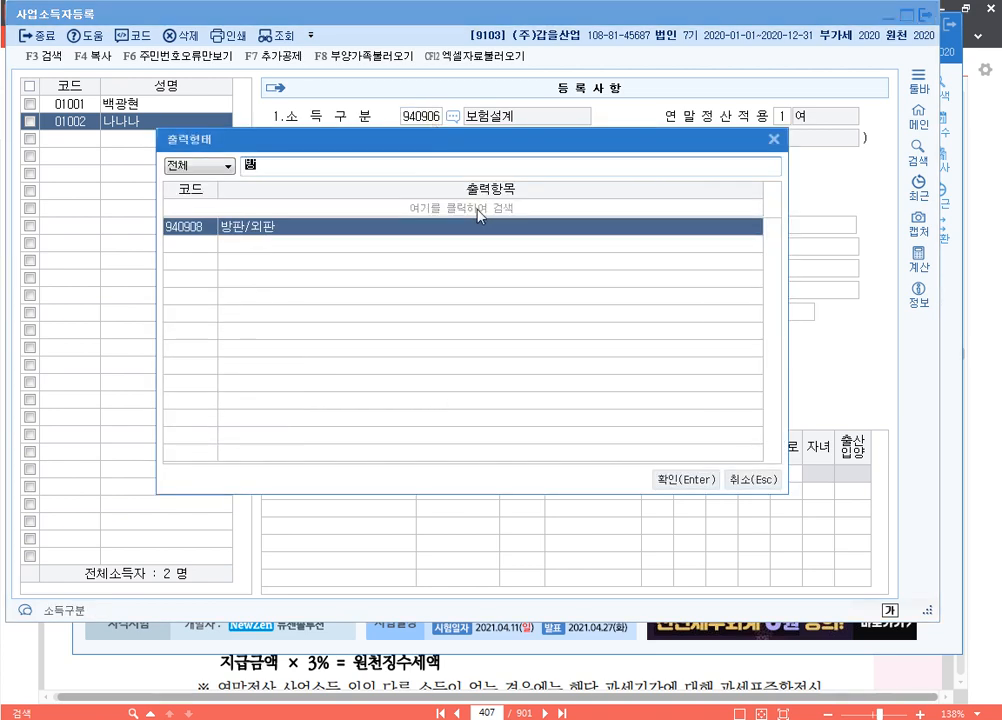
key(Return)
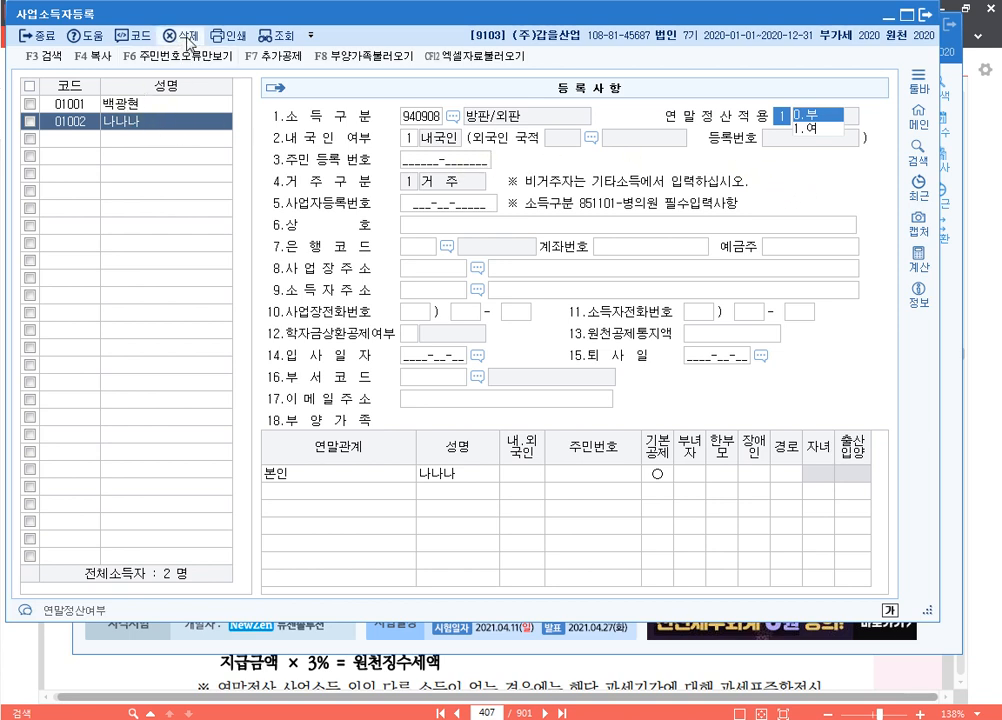
click(69, 125)
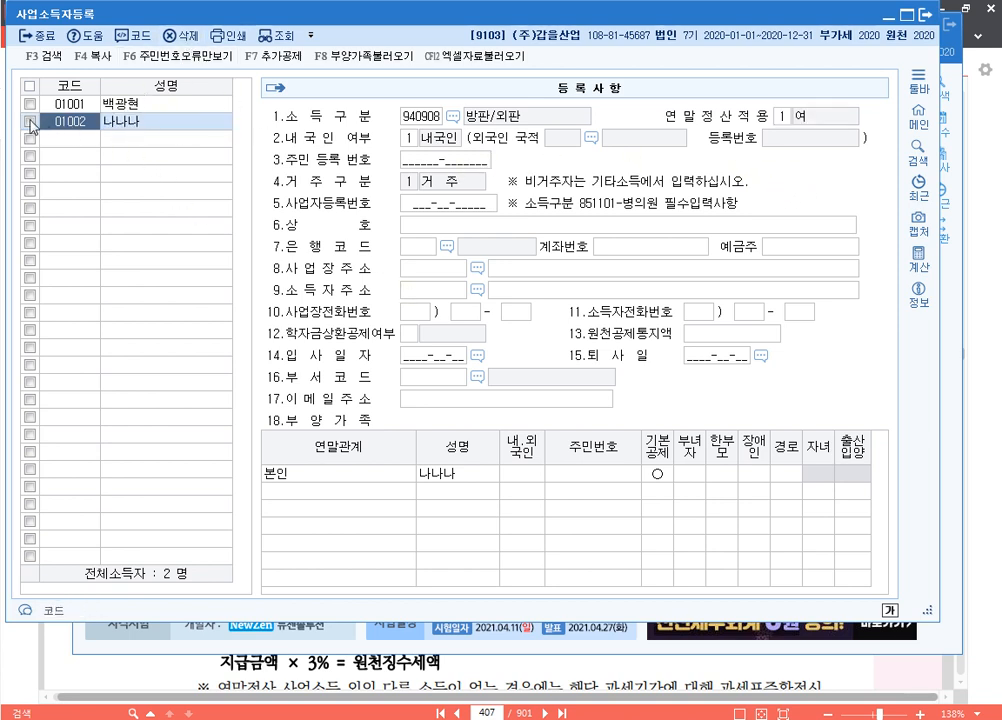
click(29, 121)
click(187, 40)
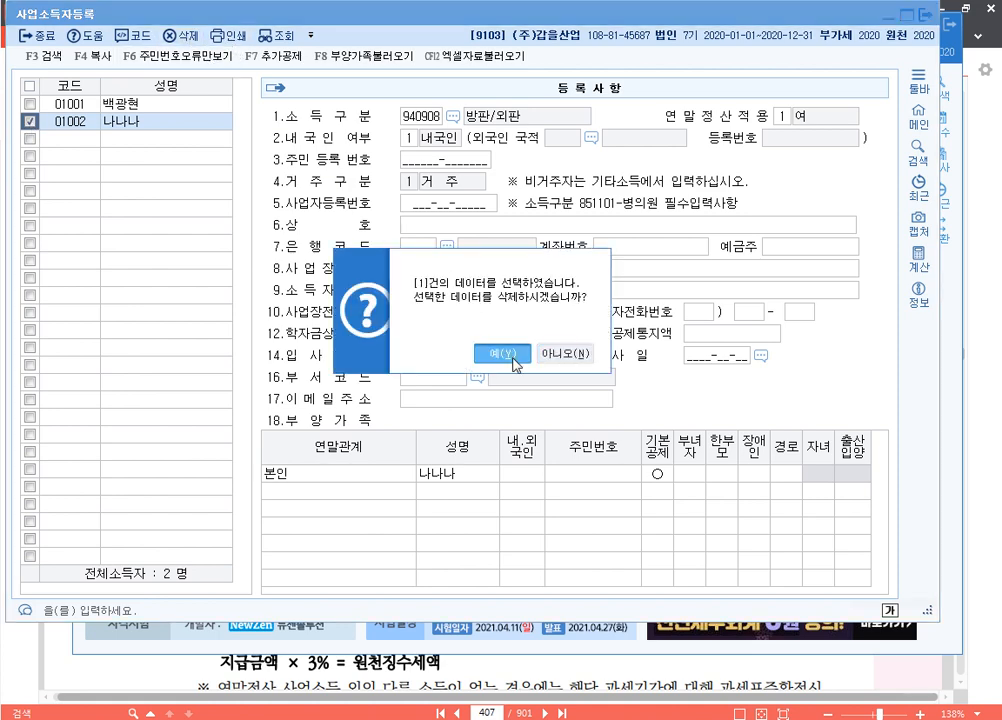
click(491, 344)
click(114, 105)
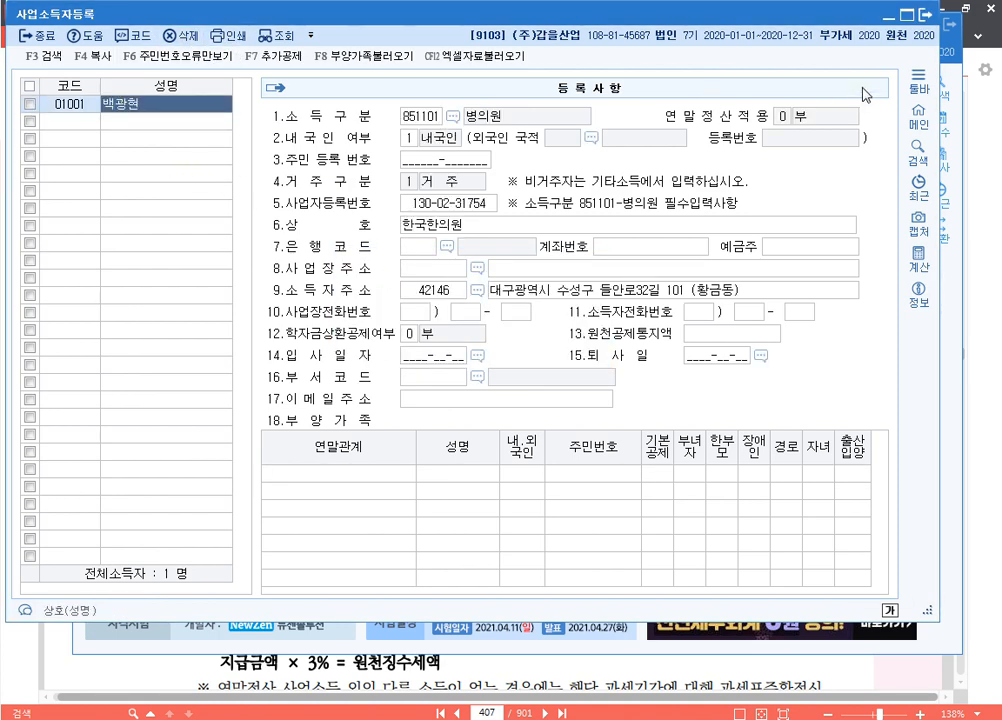
click(925, 15)
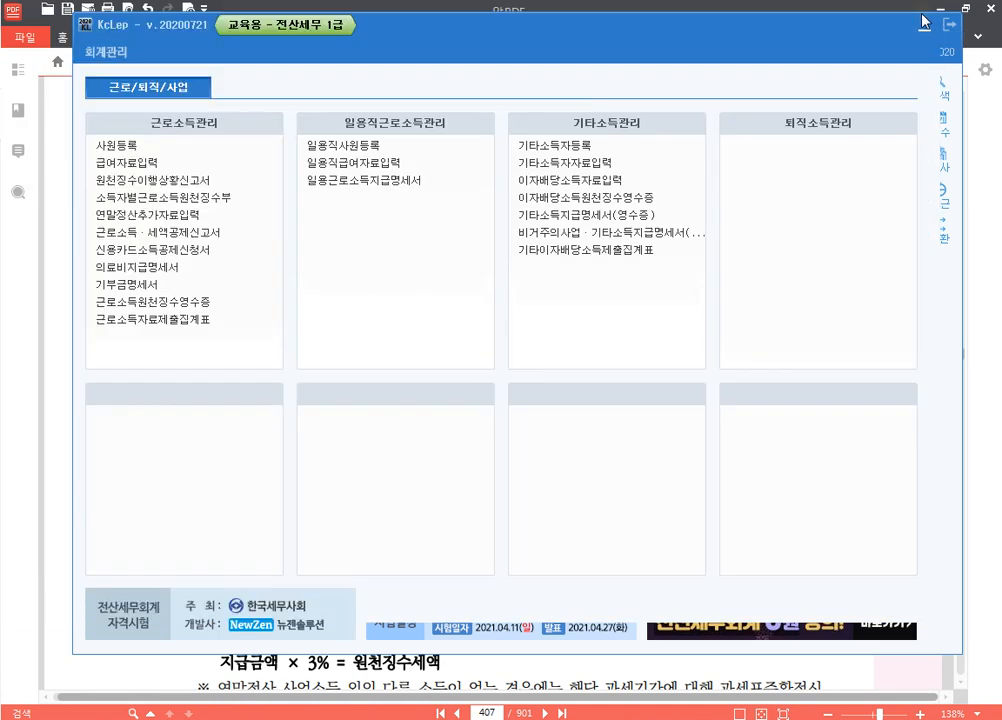
Load the withholding status report for the 05~05 attribution and payment periods
click(224, 186)
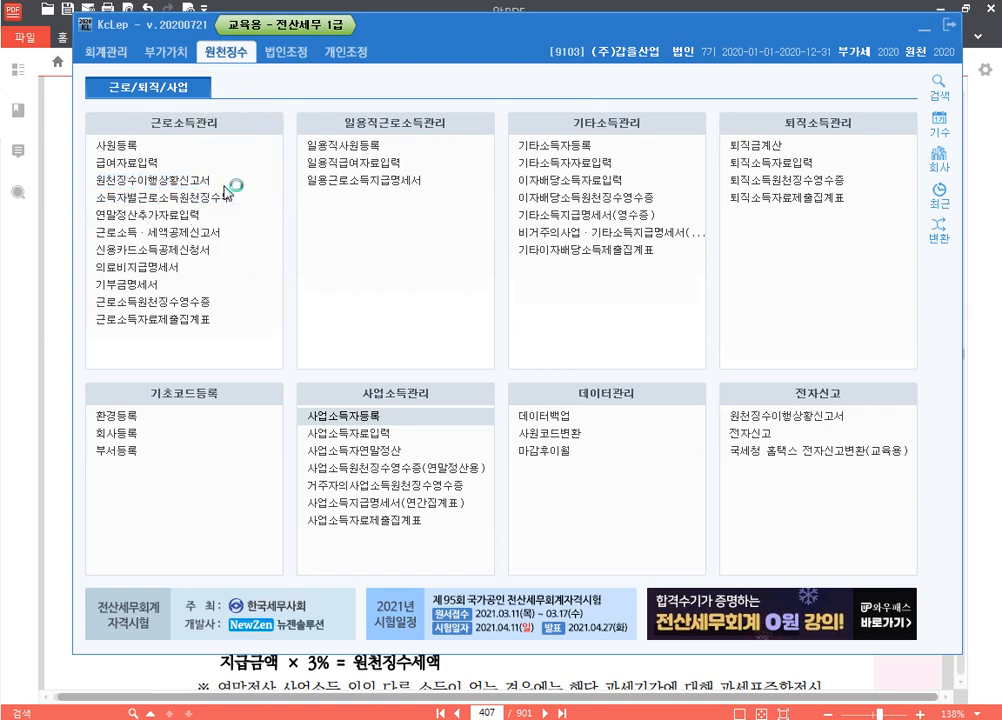
key(Return)
text(05)
key(Return)
key(Return)
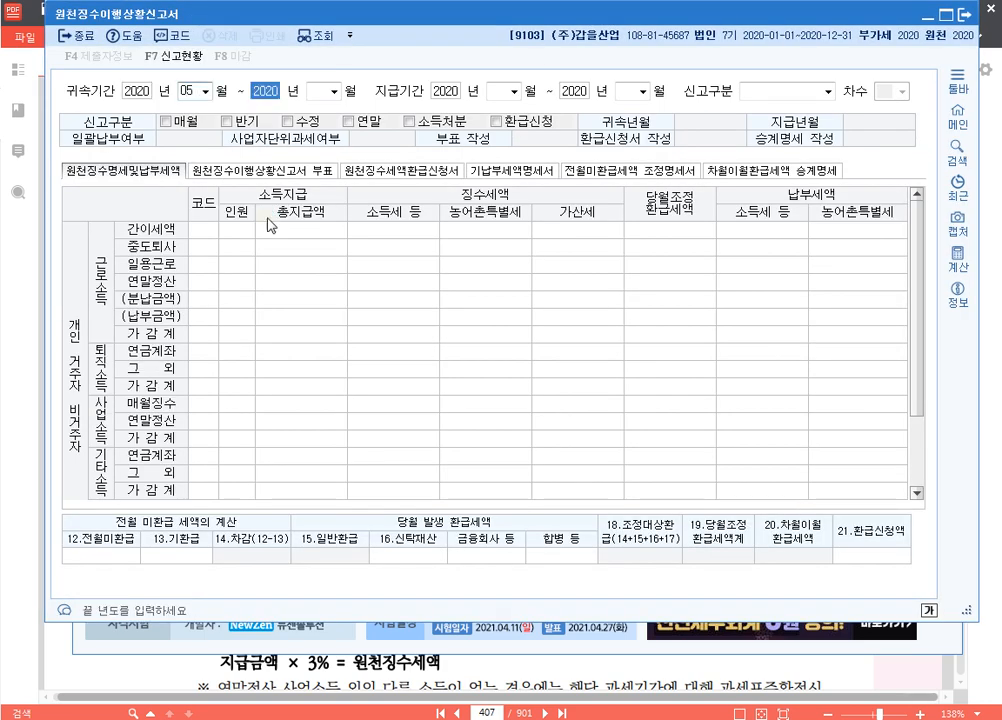
text(05)
key(Return)
key(Return)
text(05)
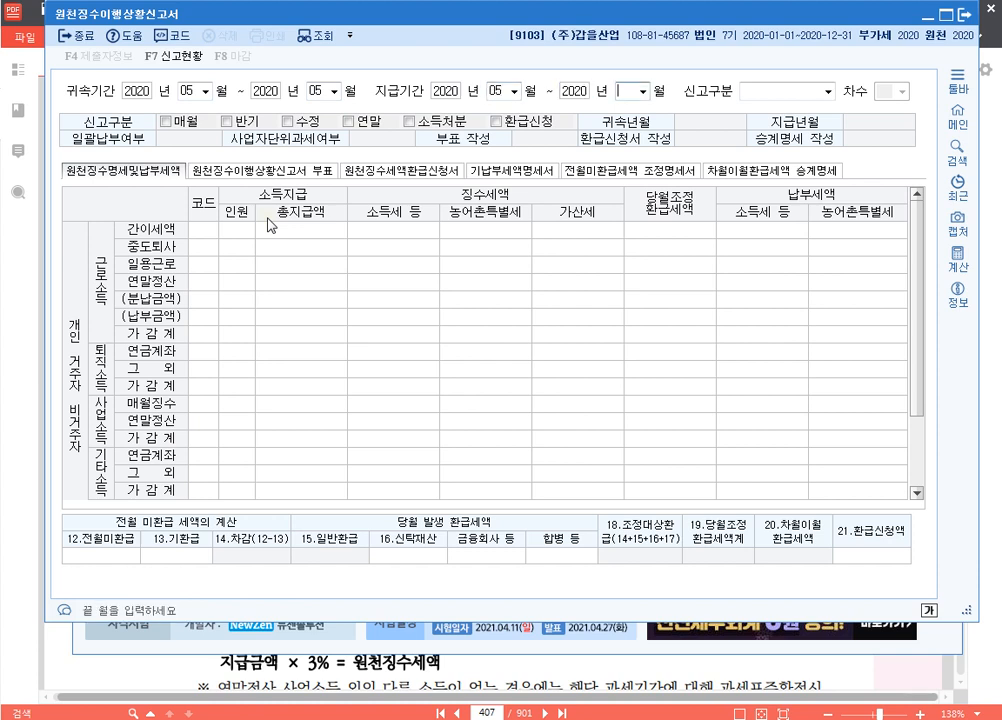
key(Return)
key(Return)
text(05)
key(Return)
key(Return)
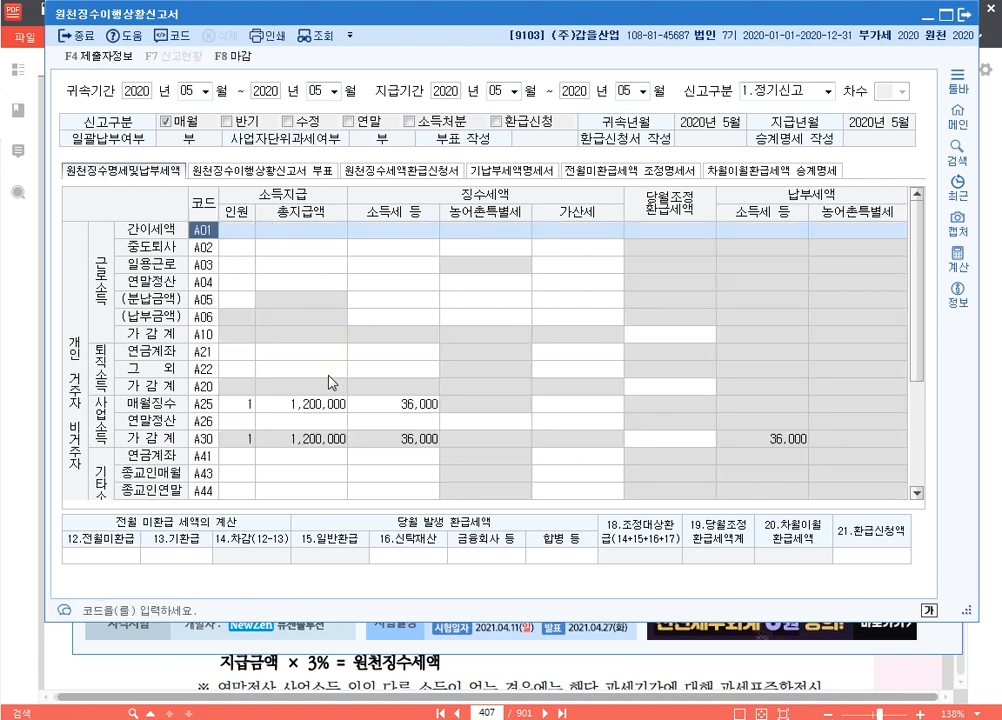
Check the A25 line (1,200,000 paid, 36,000 withheld), then close the report without saving
click(324, 406)
scroll(512, 377, down, 1)
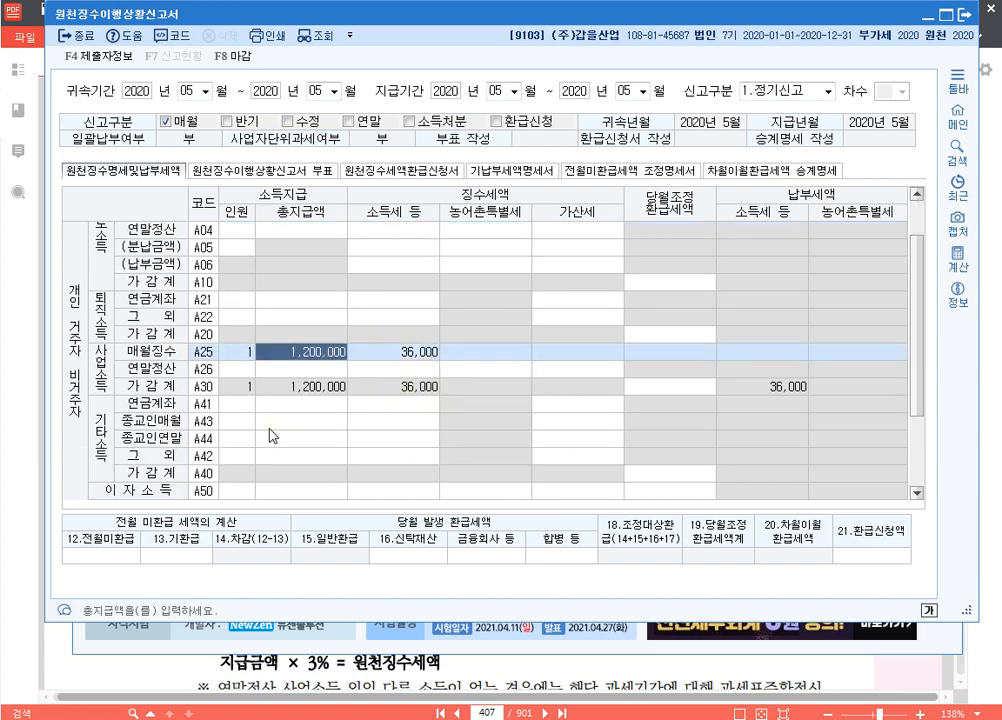
scroll(276, 430, down, 1)
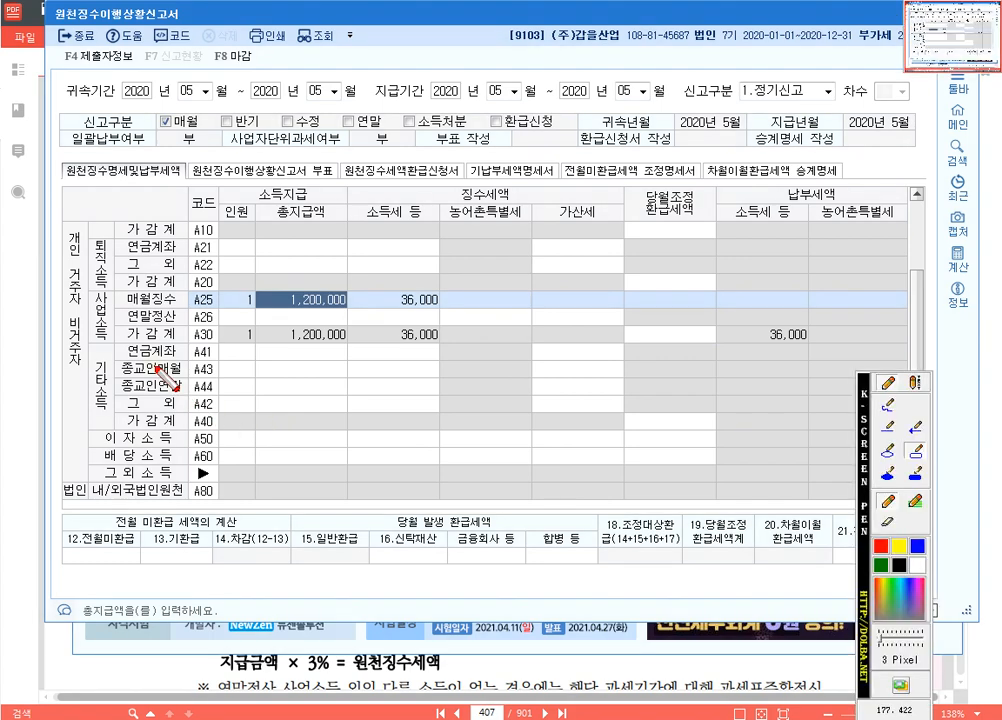
mouse_move(86, 290)
mouse_down()
mouse_move(116, 341)
mouse_move(441, 362)
mouse_move(828, 364)
mouse_move(916, 349)
mouse_up()
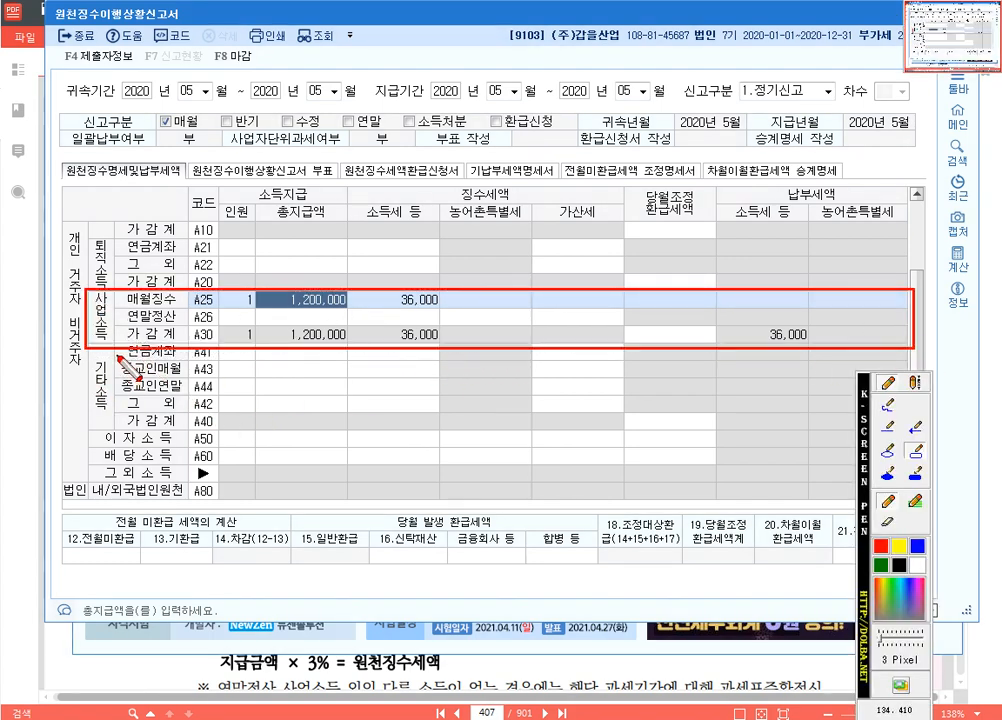
mouse_move(66, 223)
mouse_down()
mouse_move(62, 282)
mouse_move(82, 368)
mouse_up()
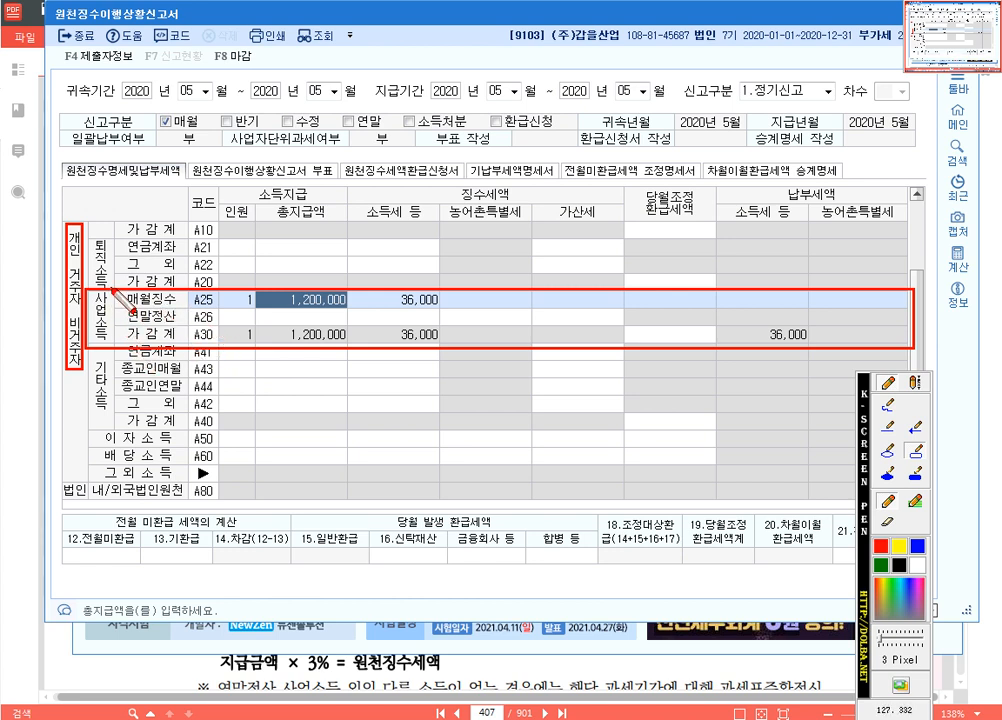
drag(113, 285, 467, 315)
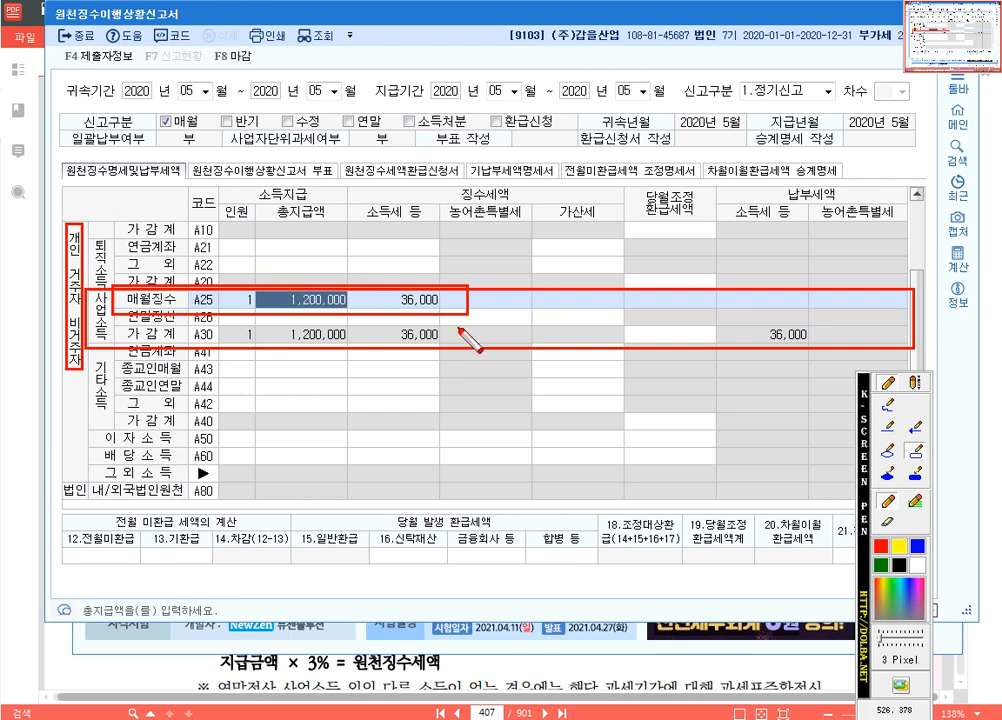
key(Escape)
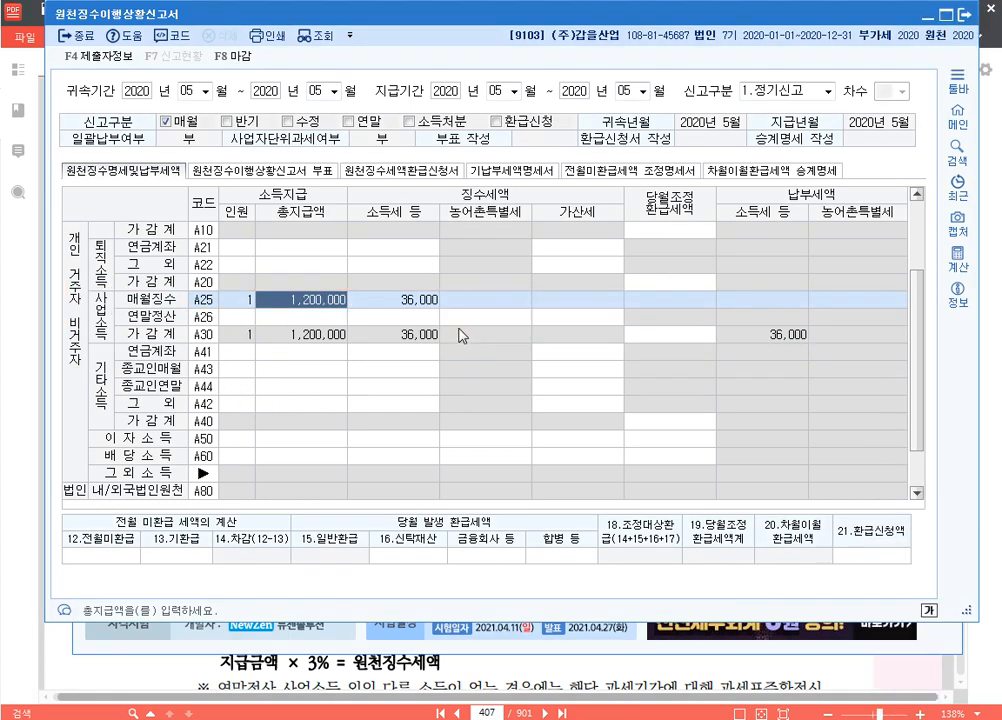
click(964, 15)
click(584, 340)
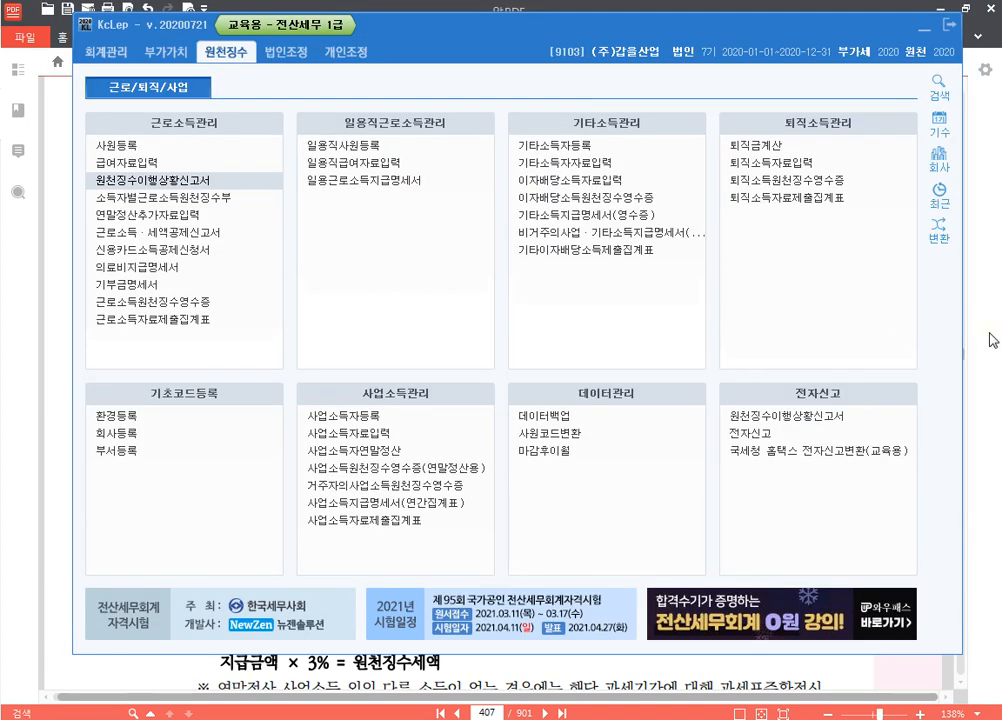
Add a '* 사업소득' heading below the 연말정산 notes in the Hangul document
click(990, 334)
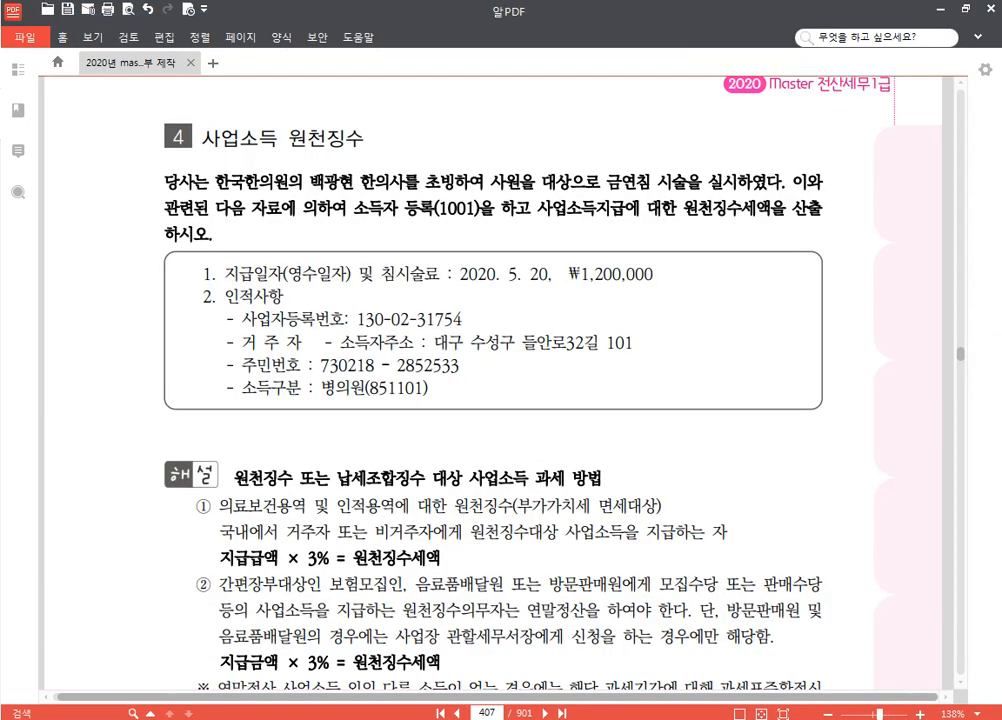
key(alt+Tab)
scroll(280, 416, down, 2)
key(Return)
key(Return)
key(Return)
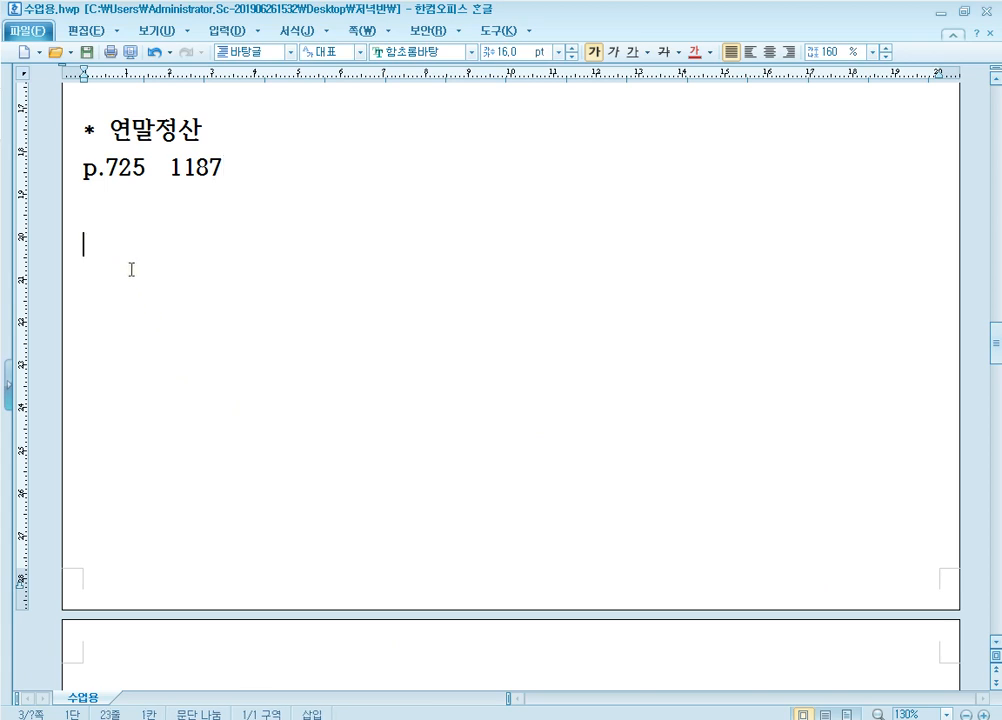
text(* tk)
key(BackSpace)
key(BackSpace)
text(ㅅㅏ업소득)
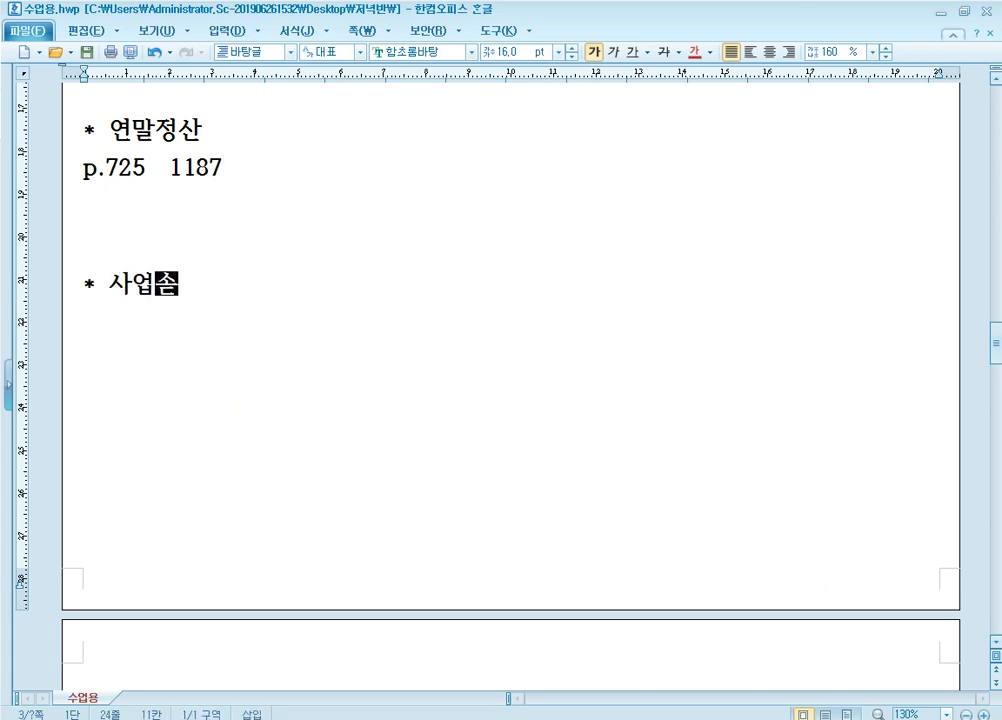
key(Return)
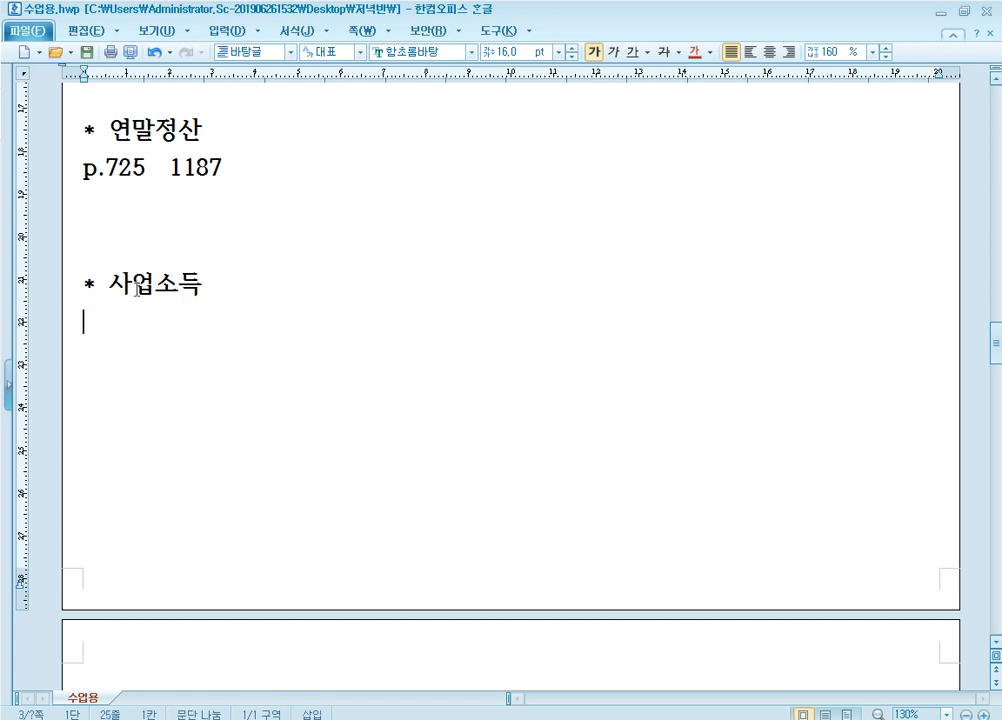
Note 'p.644 1180' under the heading and select the PDF page number
text(p.644)
text(1180)
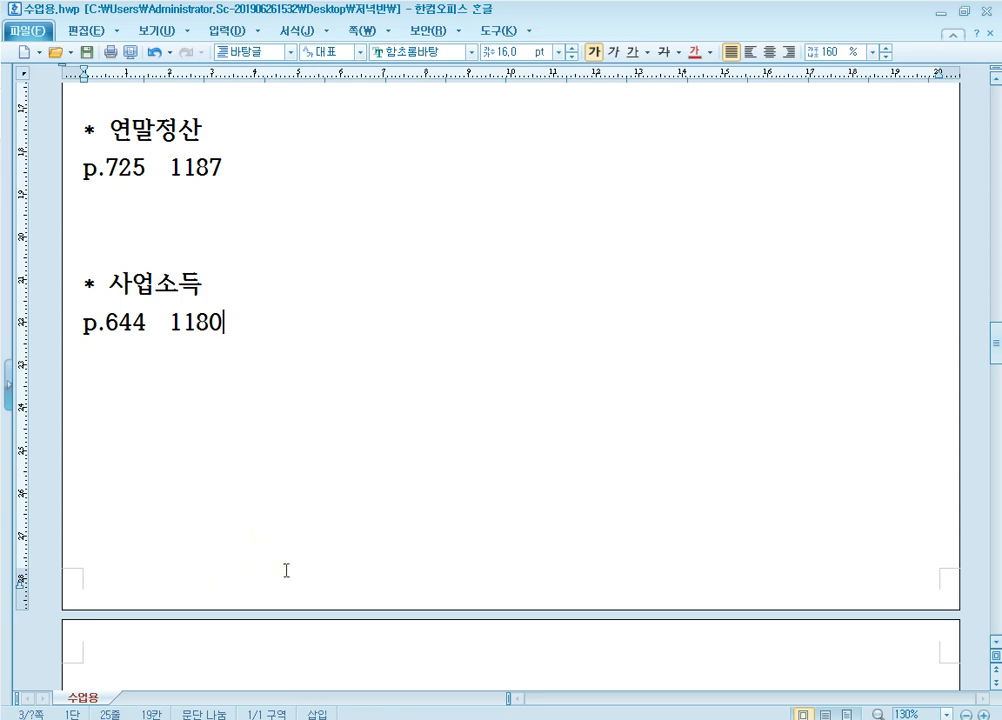
key(alt+Tab)
drag(495, 712, 409, 714)
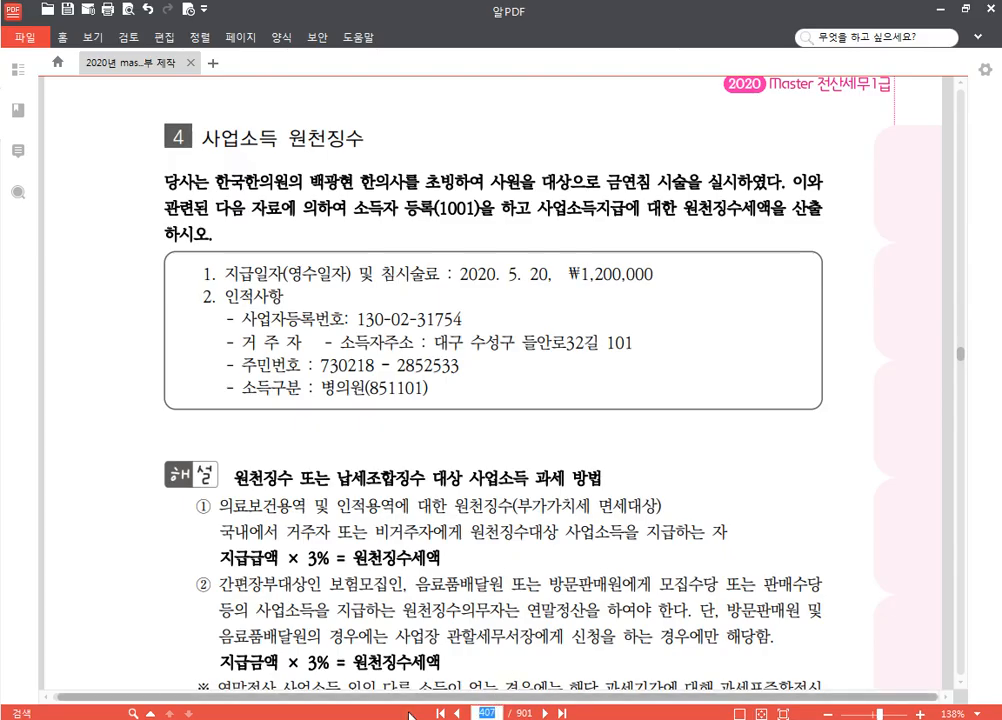
Jump the PDF to page 644 and change KcLep's company to 1180 (주)고인돌
text(644)
key(Return)
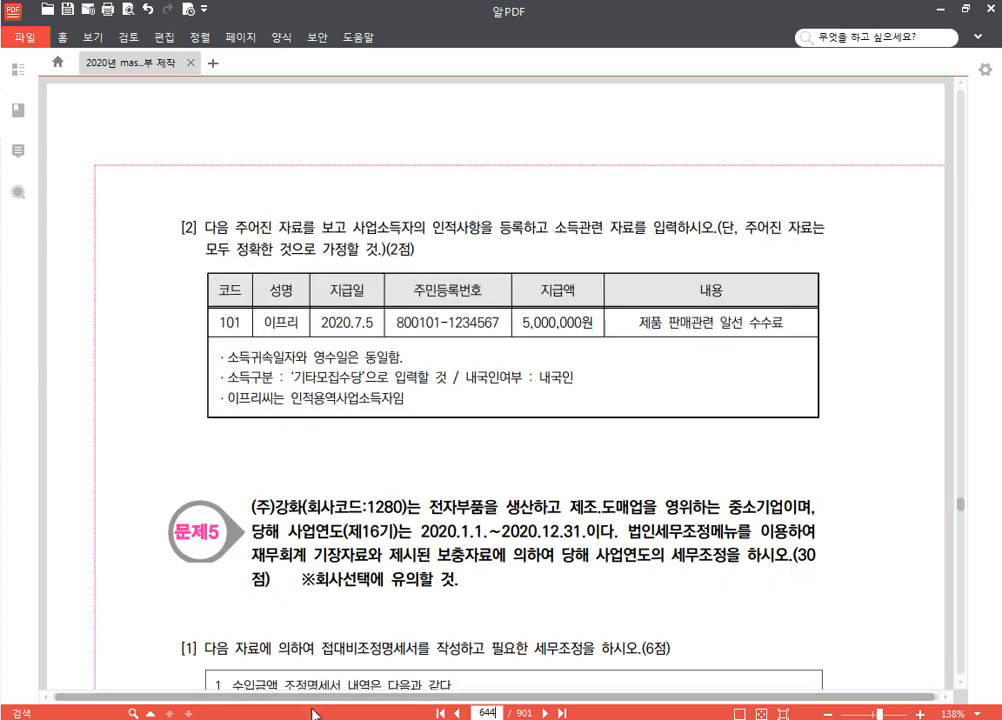
key(alt+Tab)
click(940, 162)
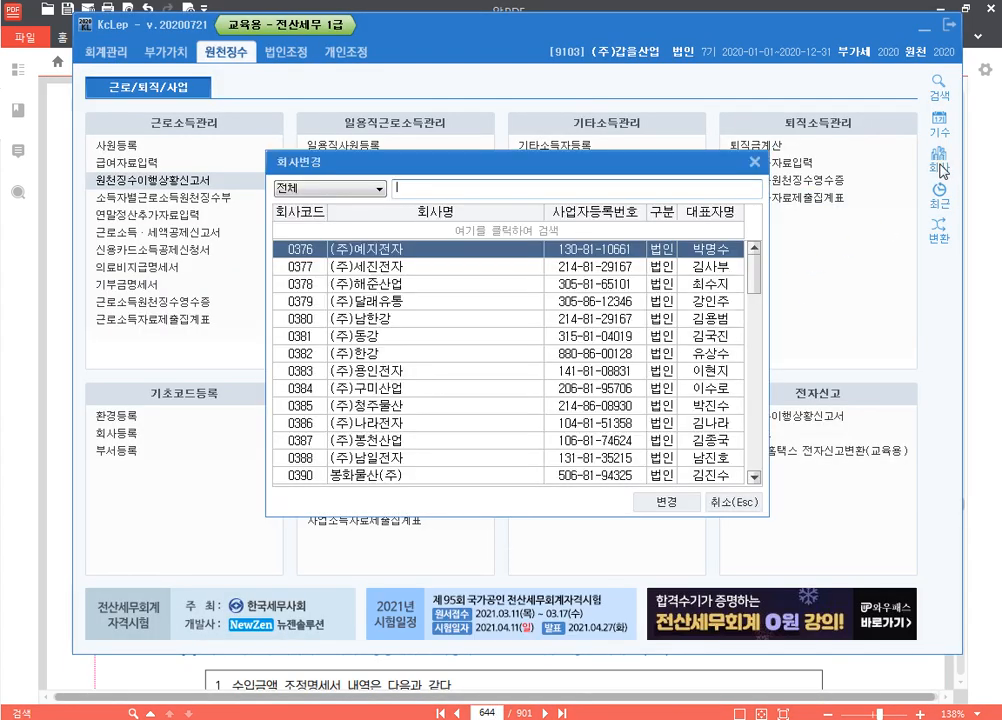
text(1180)
key(Return)
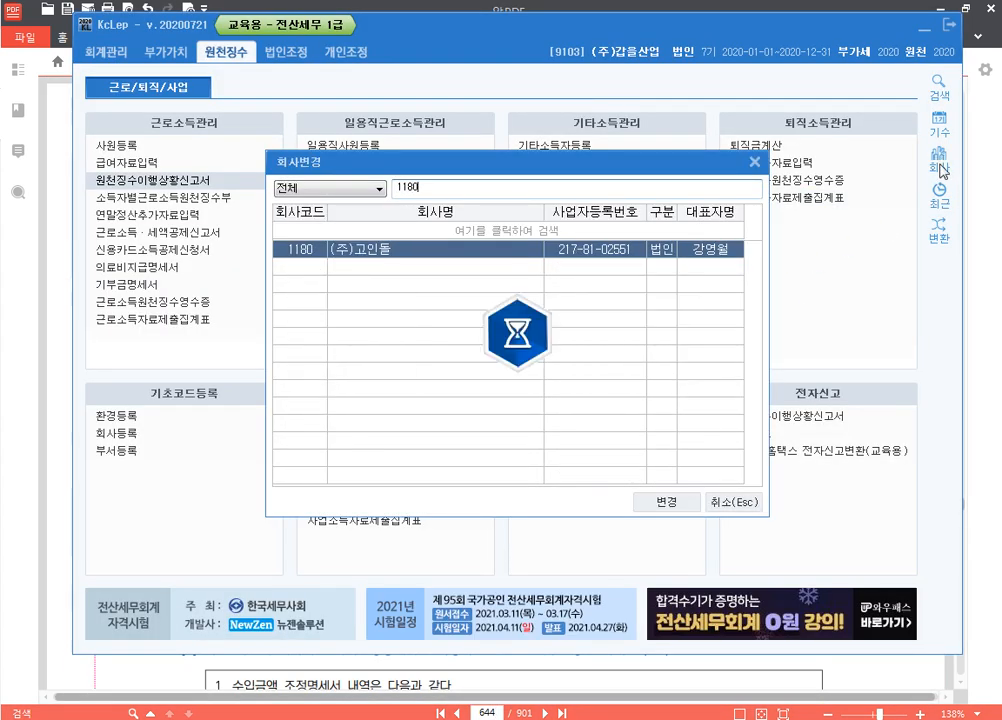
key(alt+Tab)
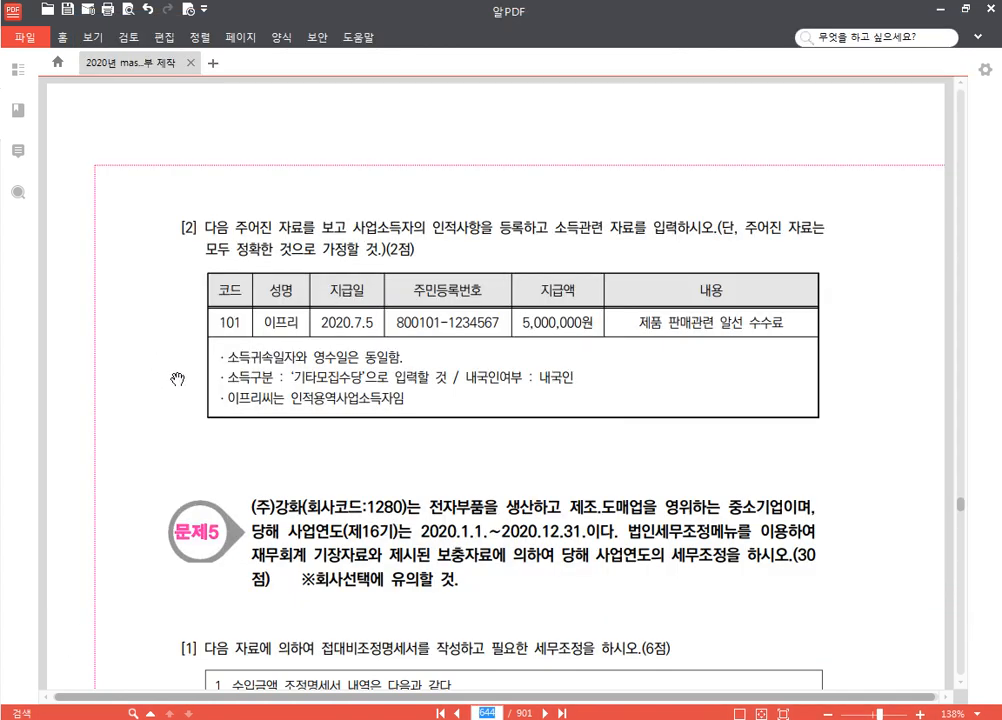
scroll(200, 350, down, 1)
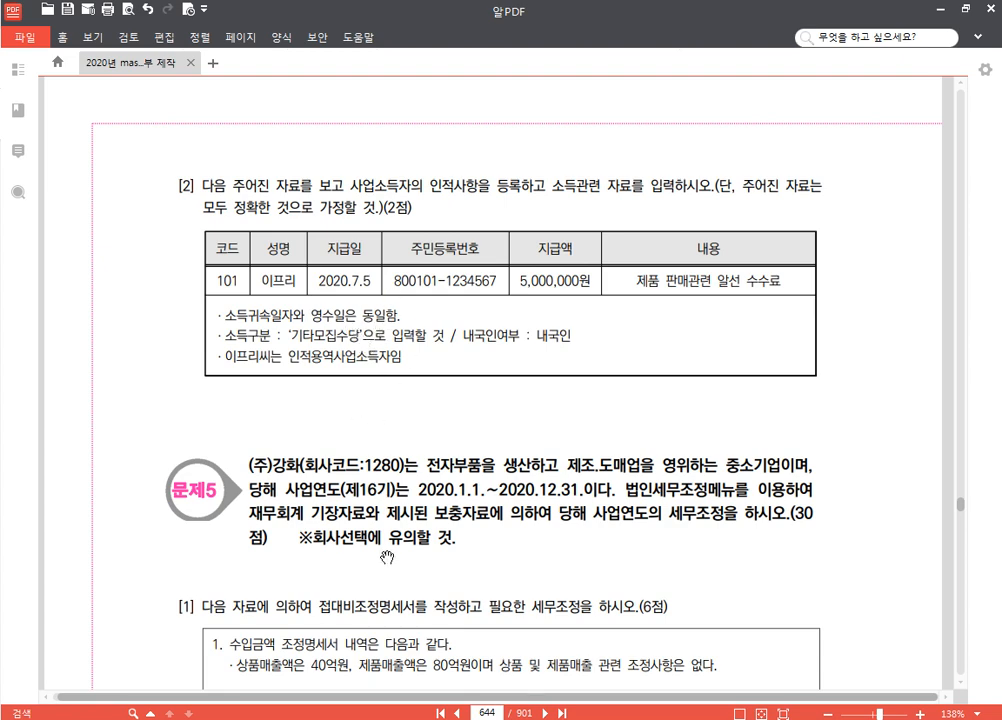
click(388, 714)
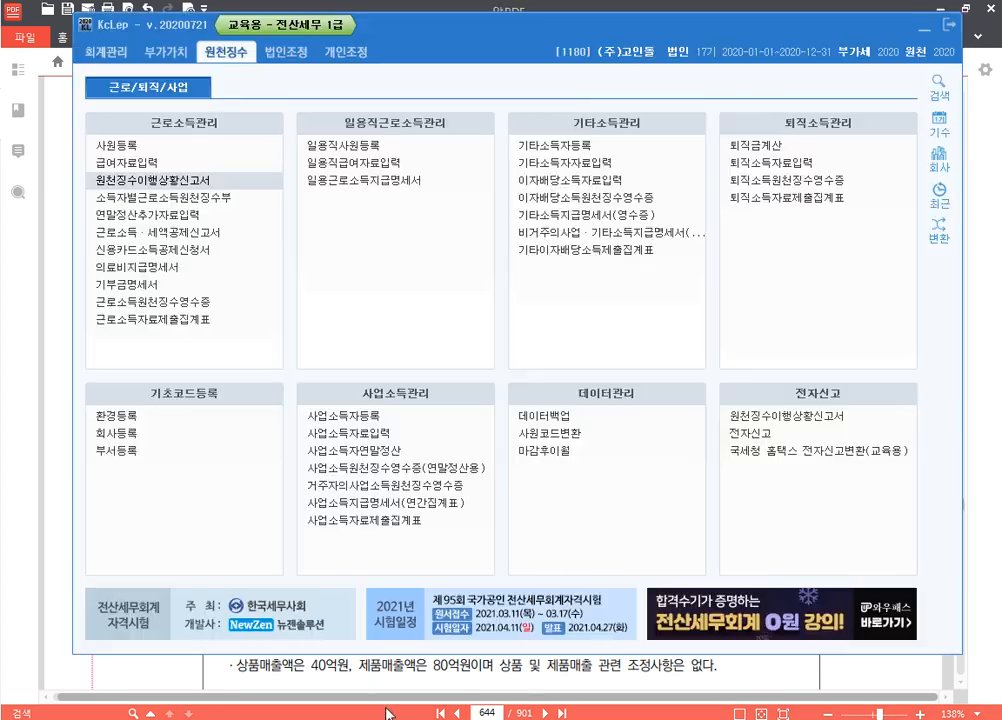
In 사업소득자등록, create earner 00101 with the earner's name
click(395, 416)
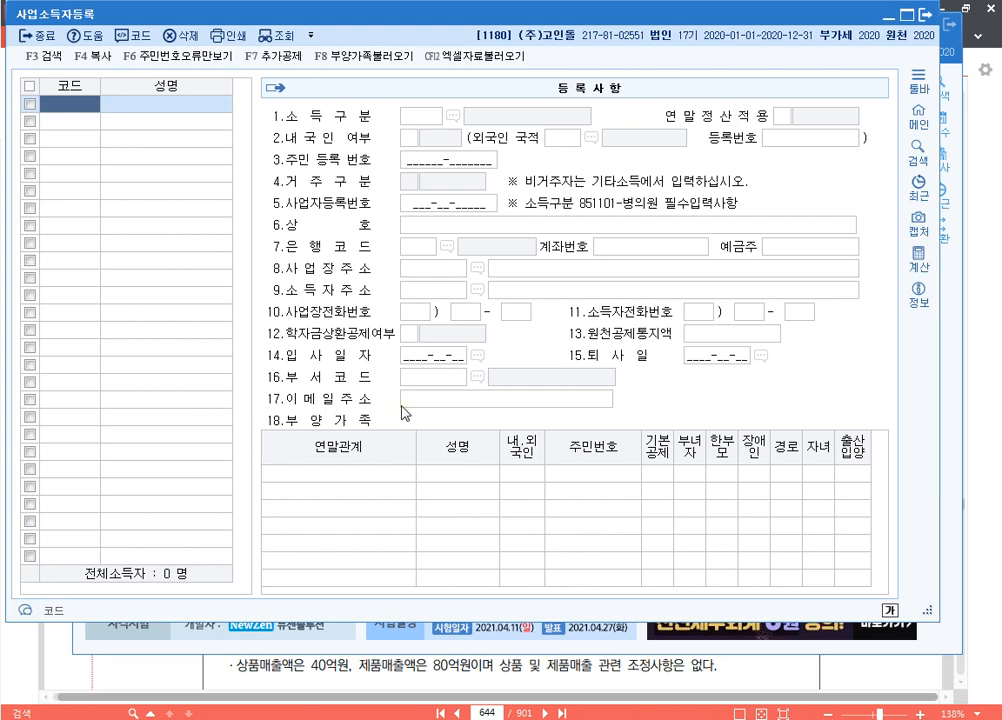
text(101)
key(Return)
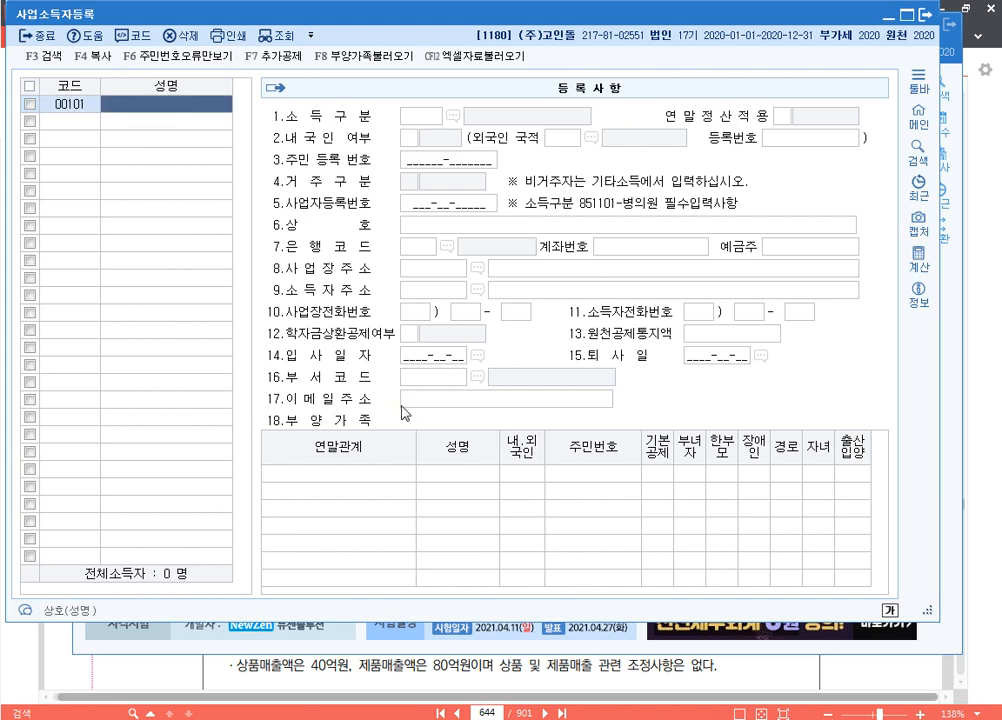
key(Return)
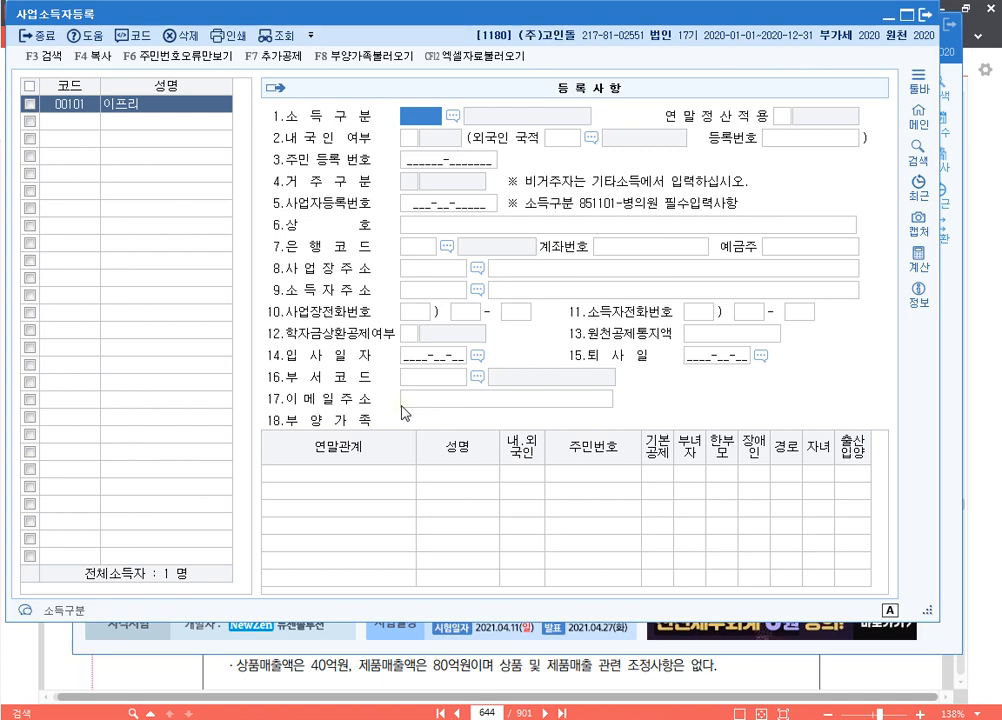
Give earner 00101 income type 940911 기타모집수당, 내국인, and the resident registration number, then close
key(F2)
text(기타)
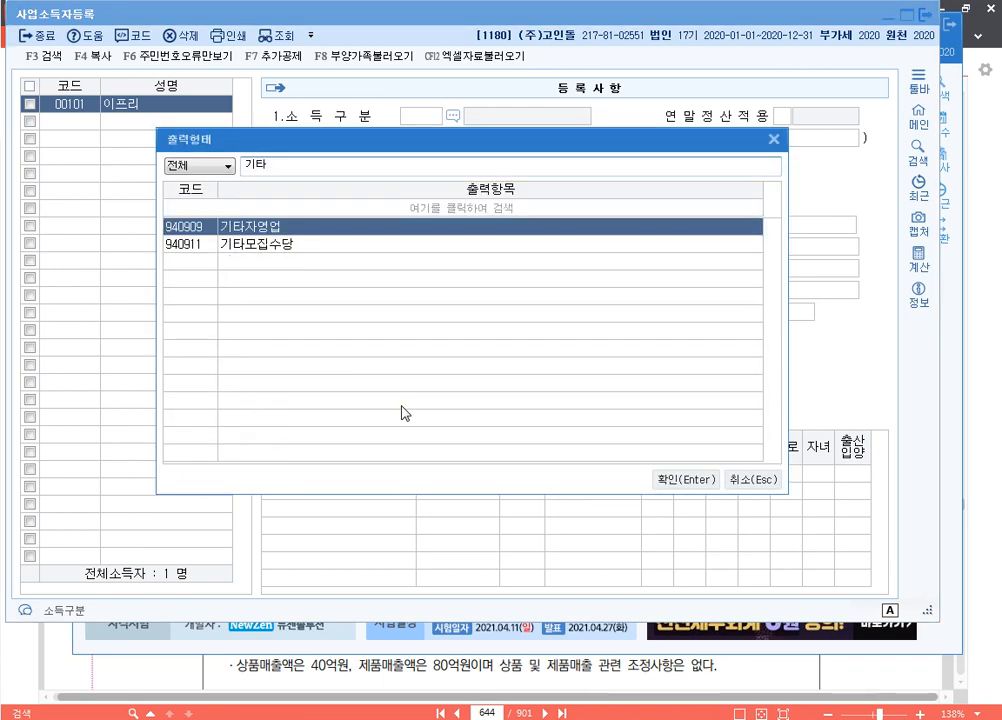
key(Down)
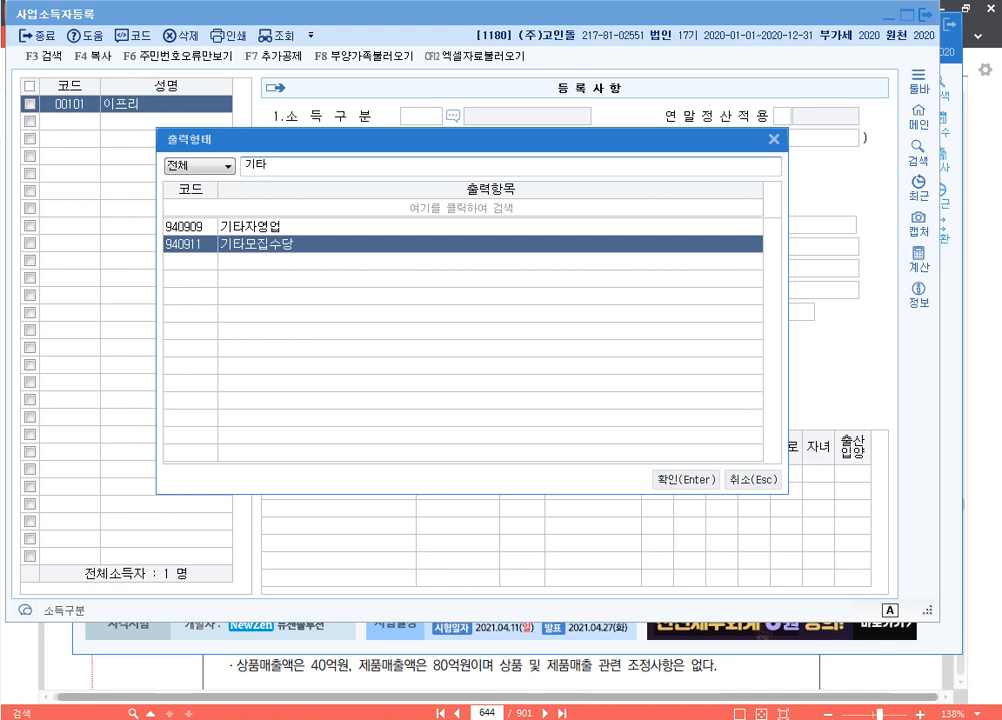
key(Return)
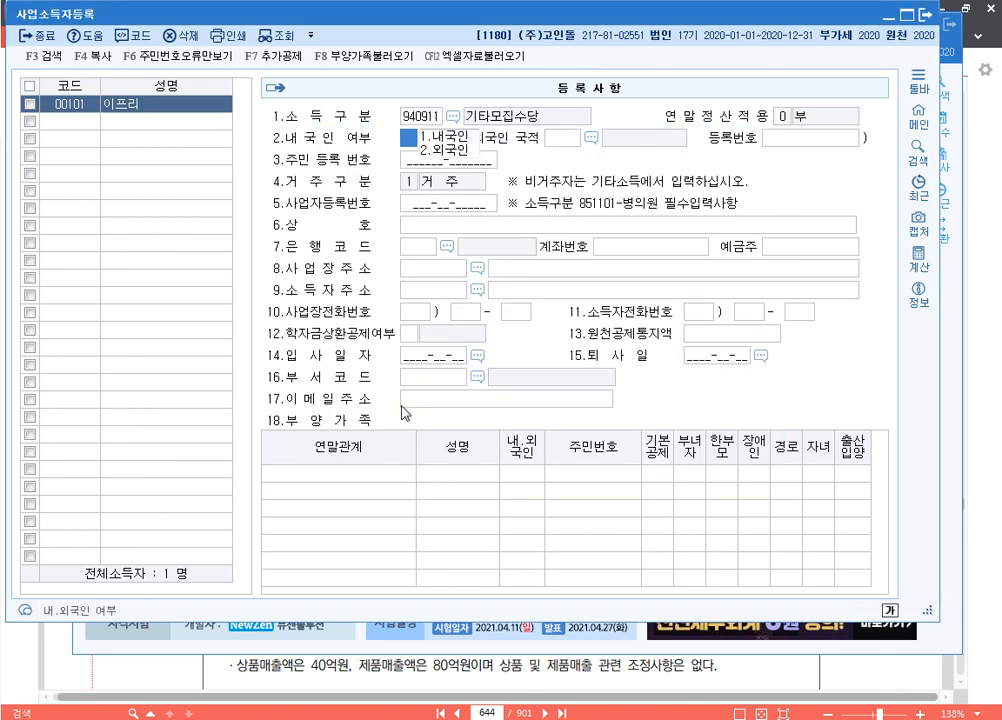
key(Return)
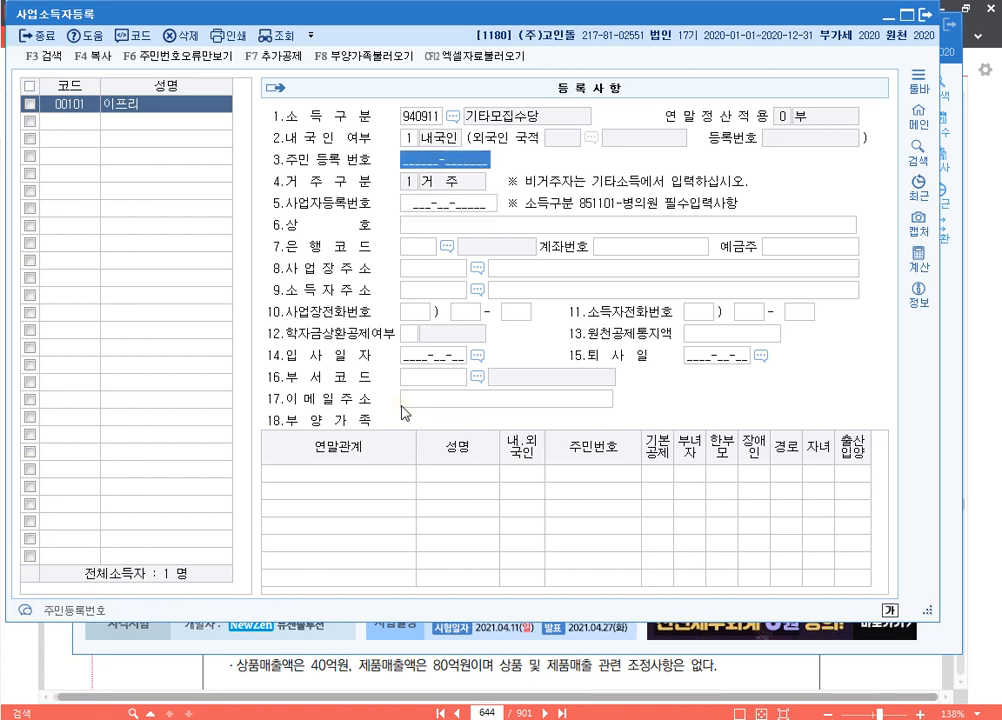
text(800101-)
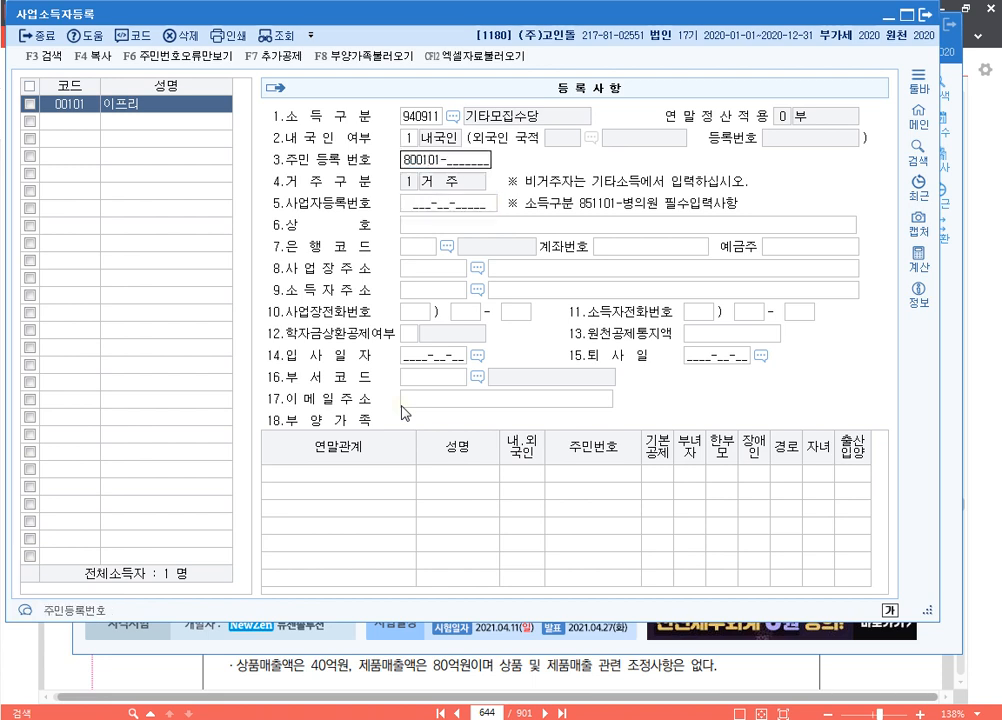
text(1234567)
key(Return)
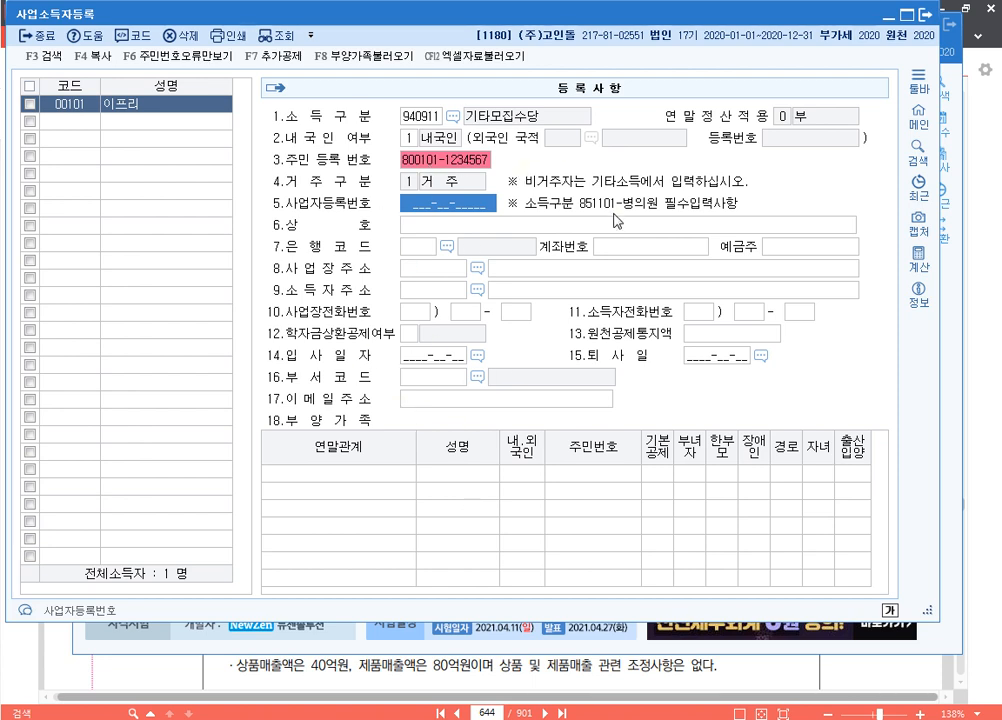
click(932, 17)
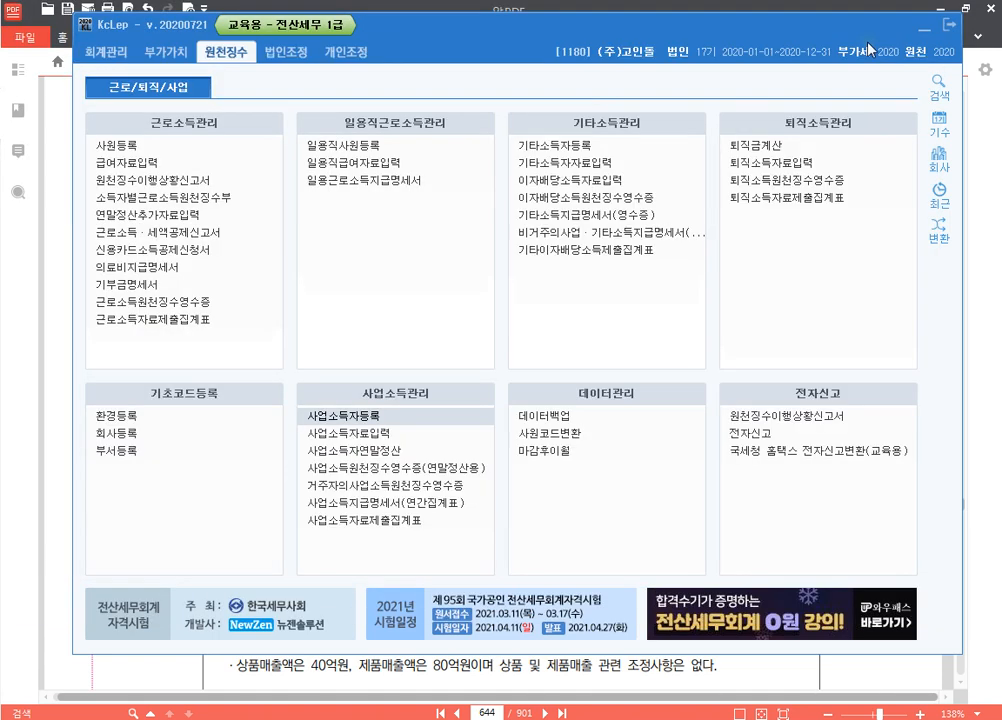
Record earner 00101's 5 July 2020 payment of 5,000,000 won, attributed to July 2020
click(395, 434)
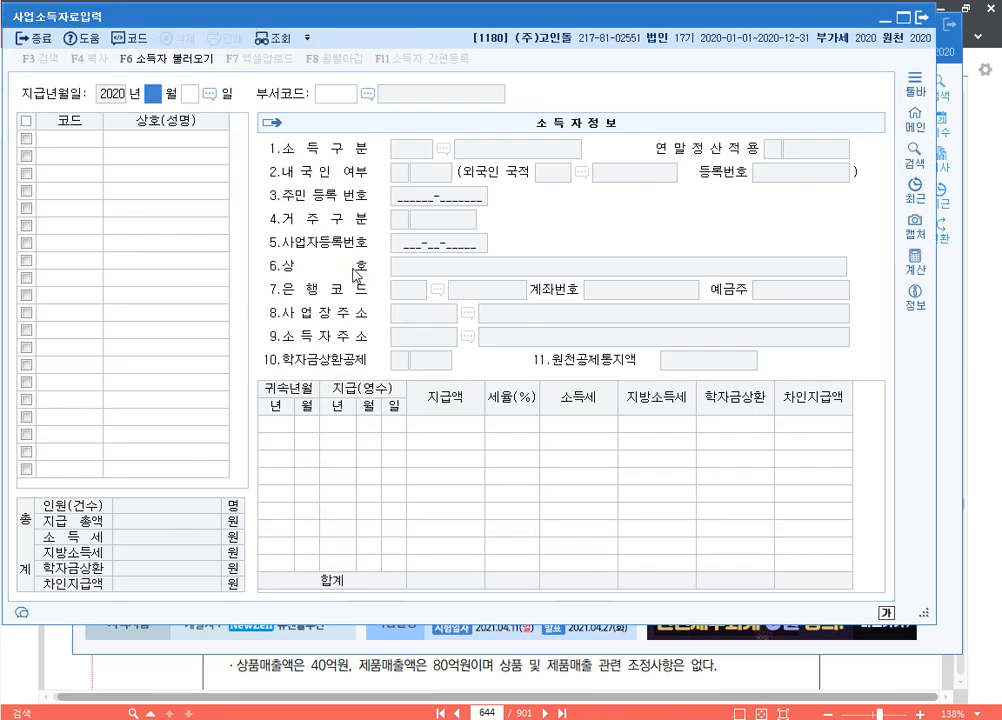
text(0705)
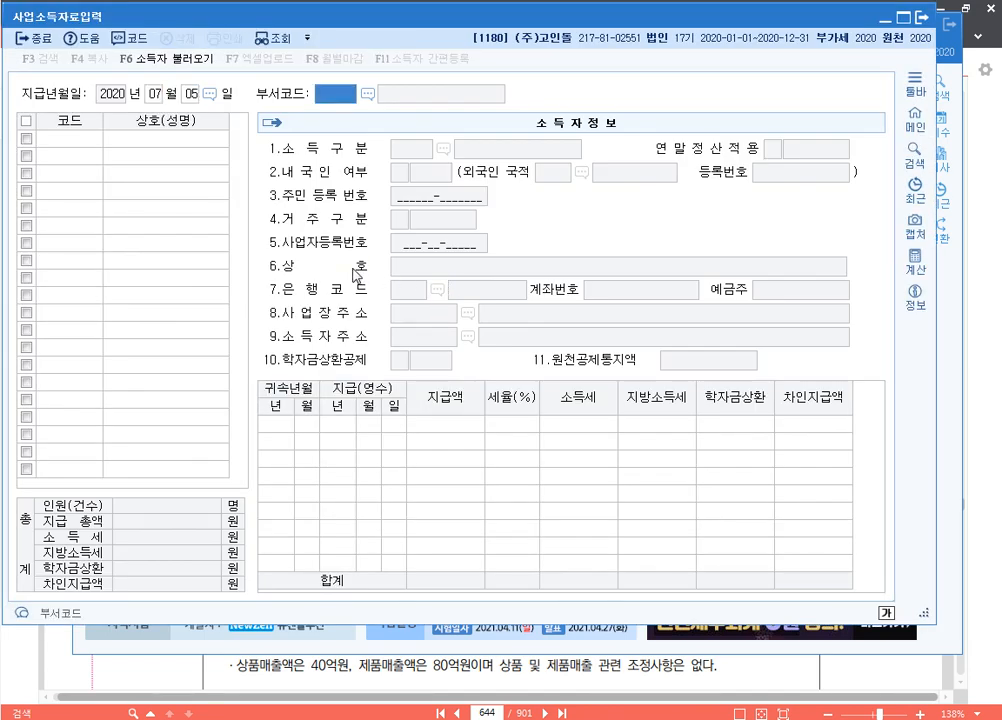
key(Return)
key(F2)
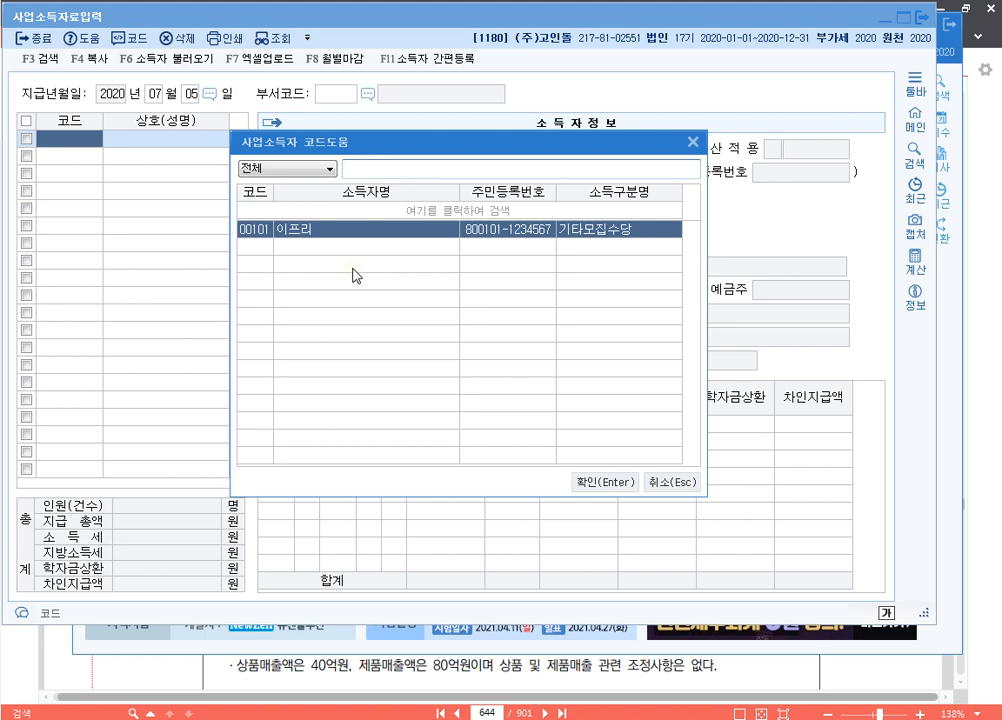
key(Return)
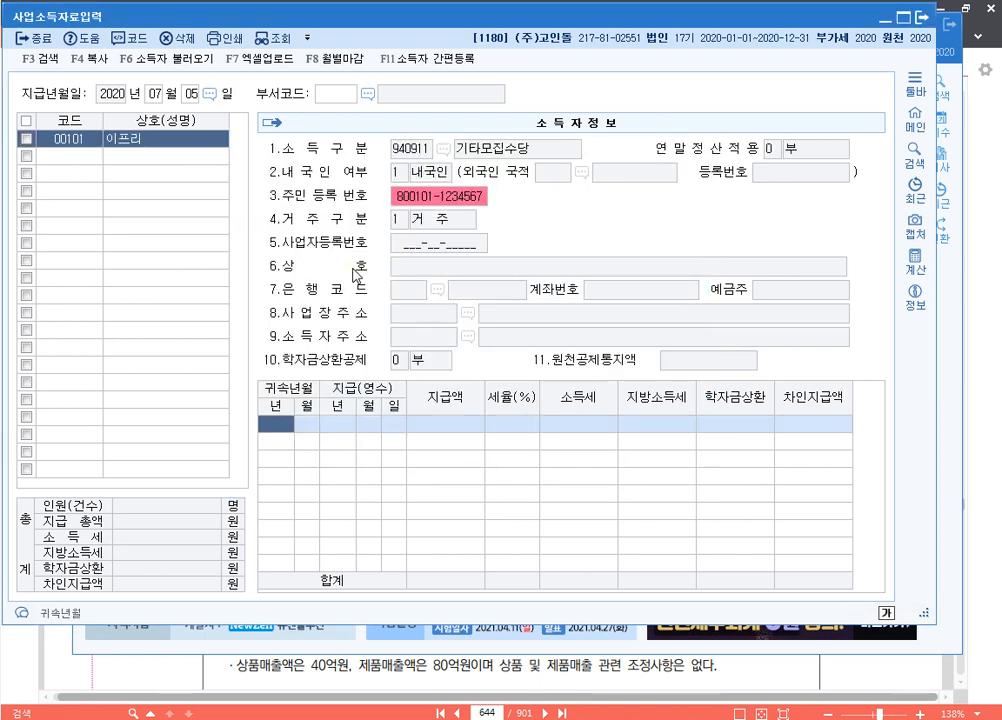
text(2020)
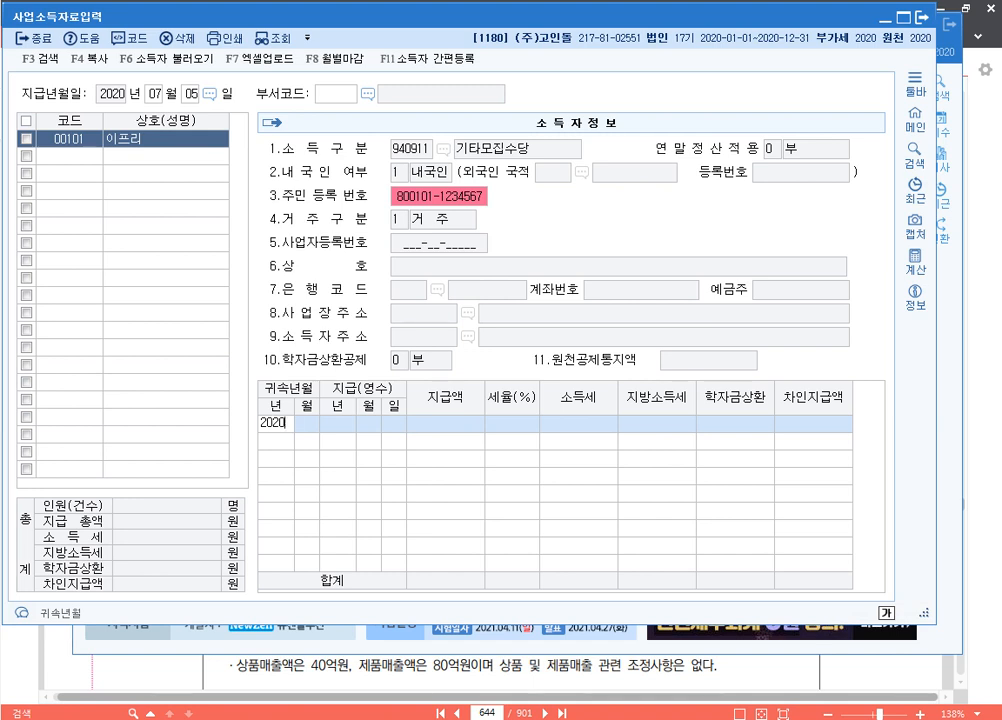
key(Return)
text(07)
key(Return)
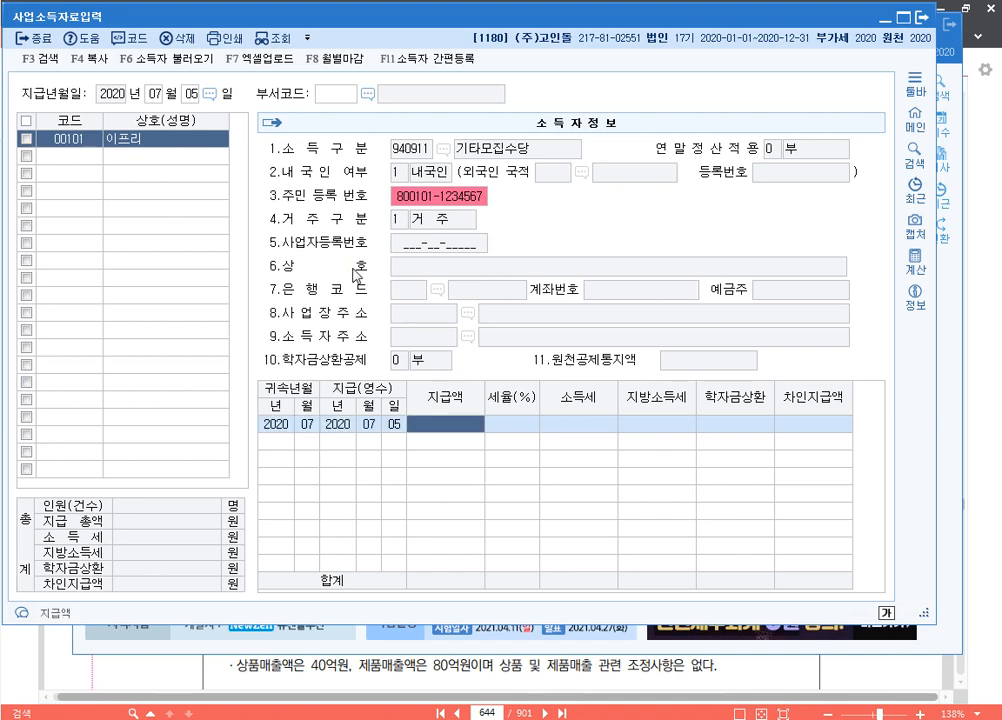
text(5000000)
key(Return)
key(Return)
key(Return)
key(Return)
key(Return)
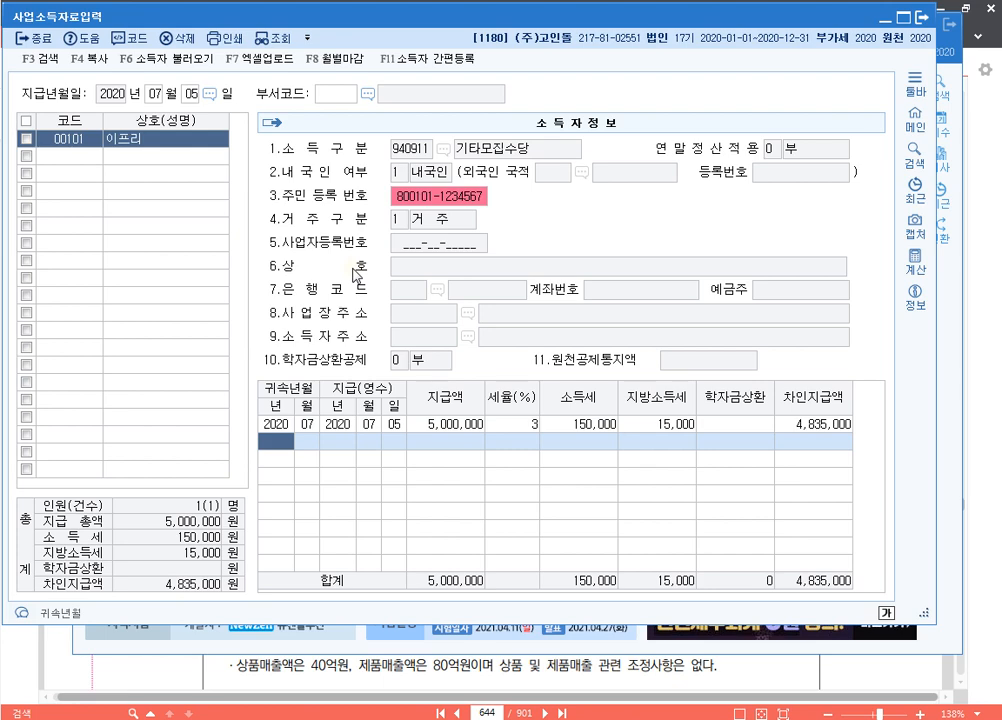
Close the payment entry screen and begin a new line below p.644 1180 in the class notes
click(922, 18)
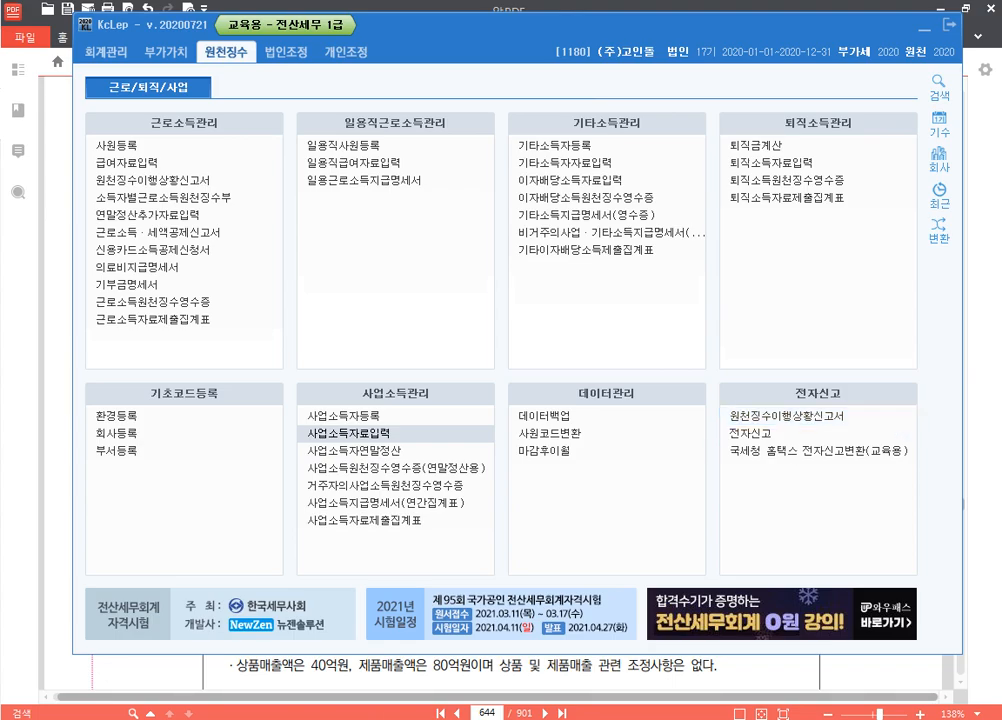
key(alt+Tab)
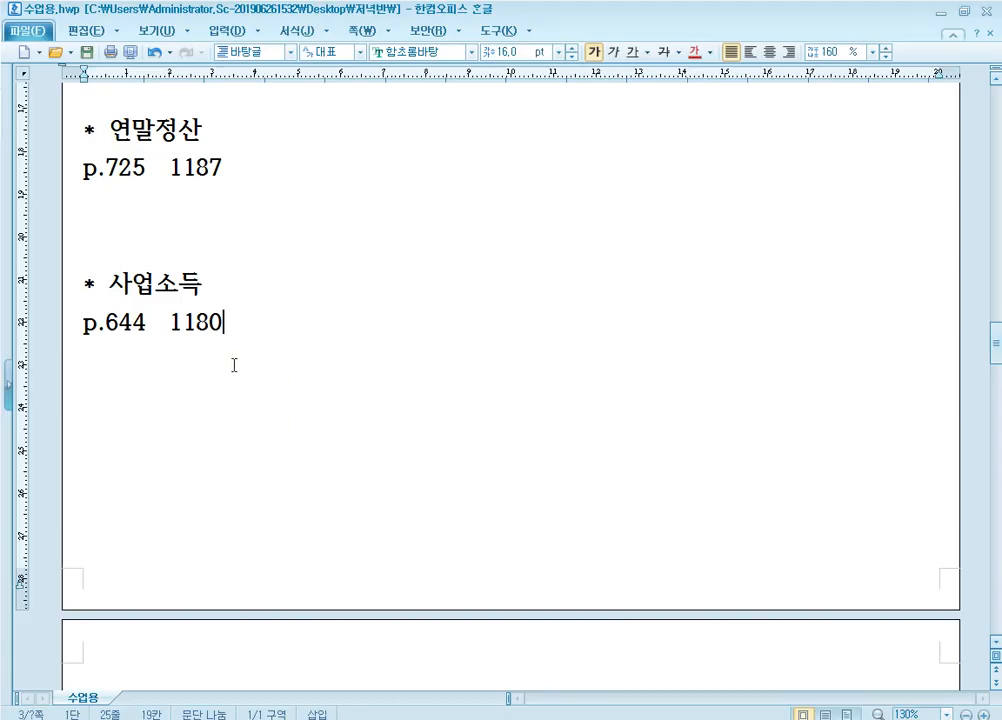
key(Return)
Add the note line p.715 1186 beneath p.644 1180
text(p)
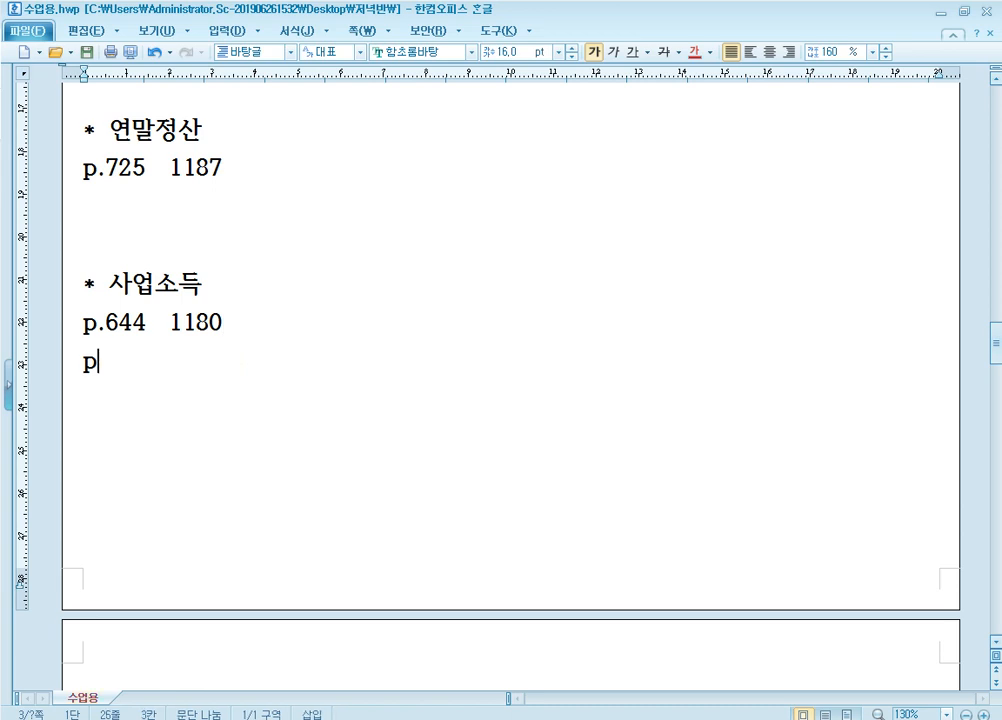
text(.715)
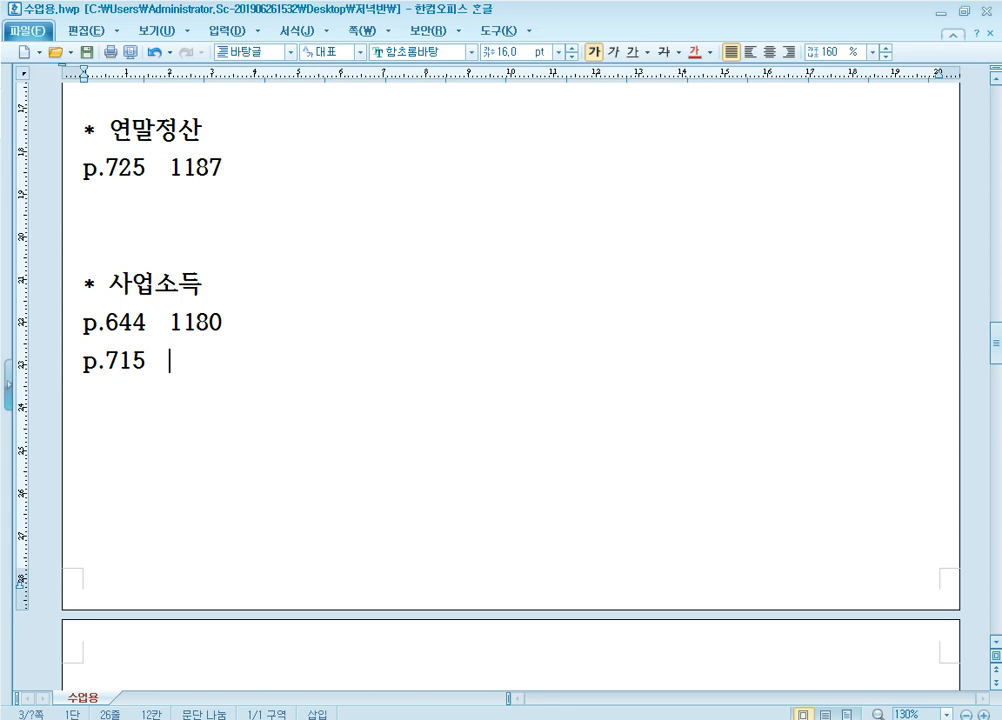
text(1186)
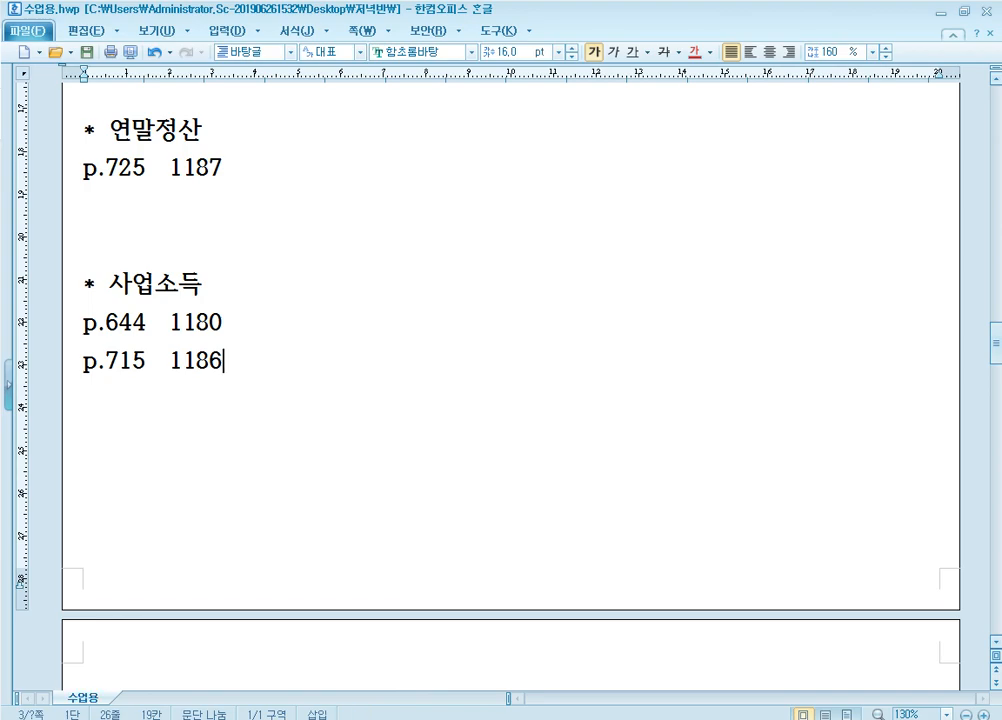
key(alt+Tab)
Go to page 715 of the exam PDF, then return to KcLep
drag(497, 712, 435, 714)
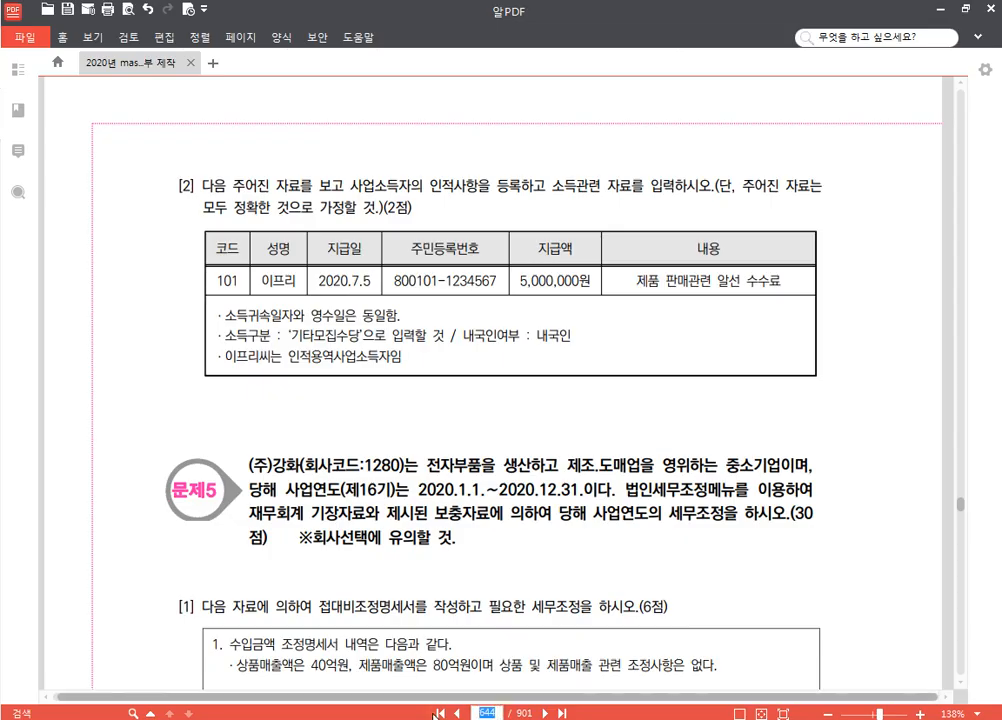
text(715)
key(Return)
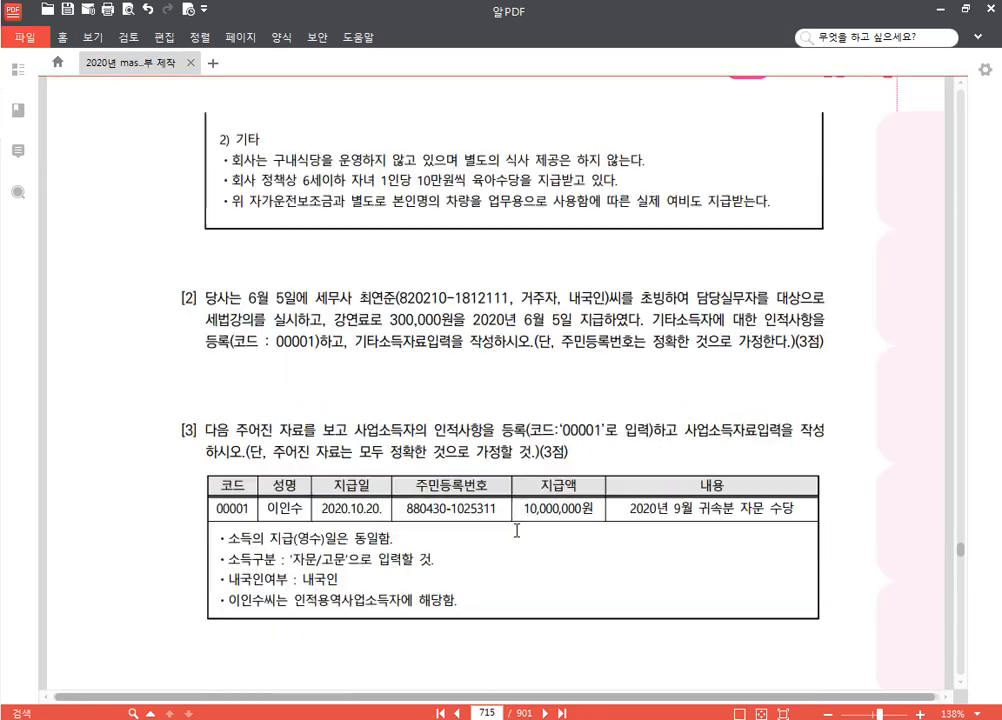
scroll(516, 530, down, 3)
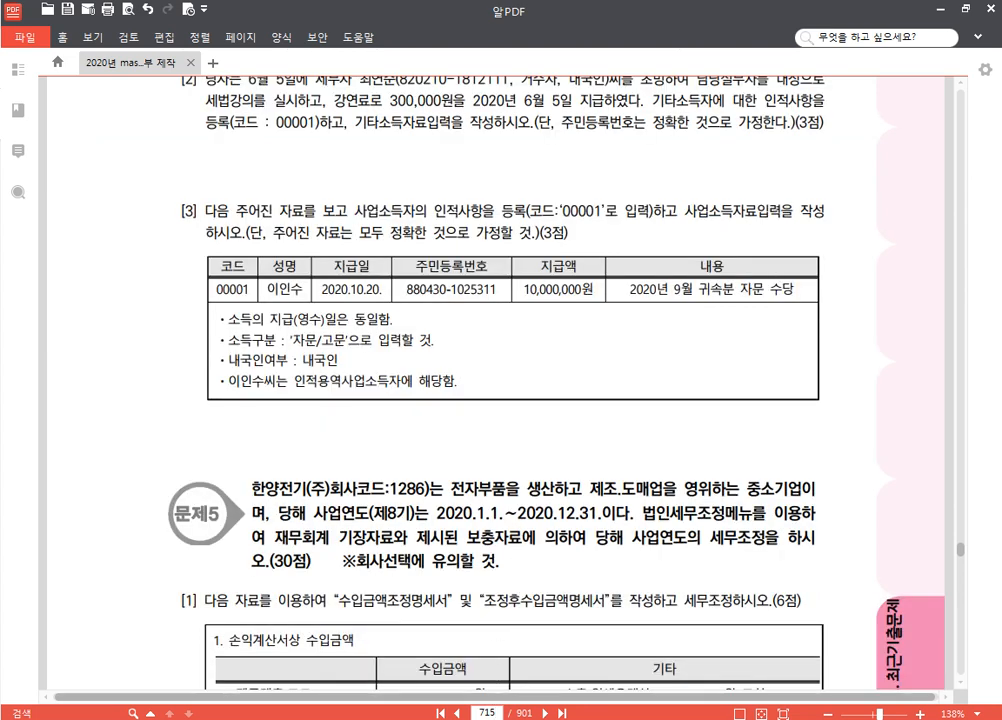
key(alt+Tab)
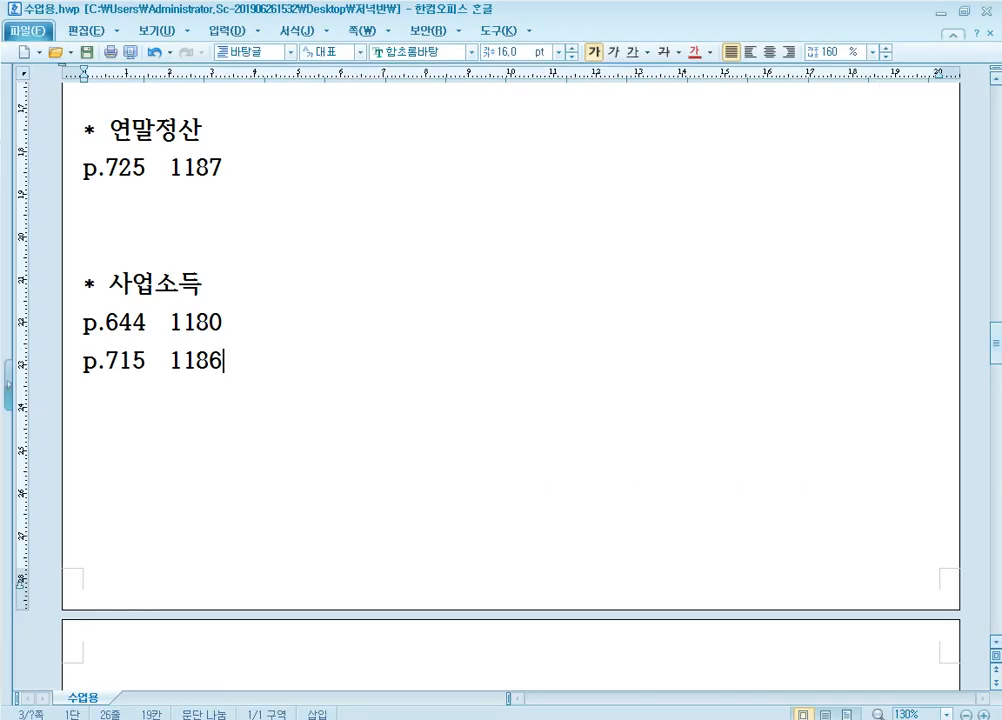
key(alt+Tab)
Switch KcLep to company 1186 (주)상공전자 and read exercise [3] on PDF page 715
click(939, 163)
text(11)
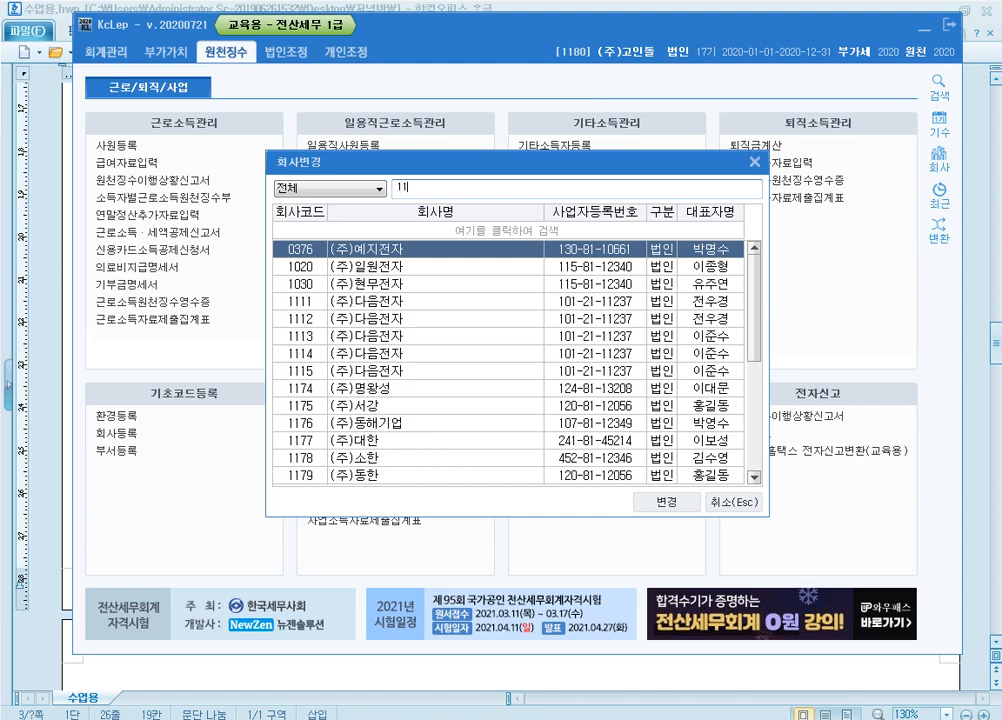
text(86)
key(Return)
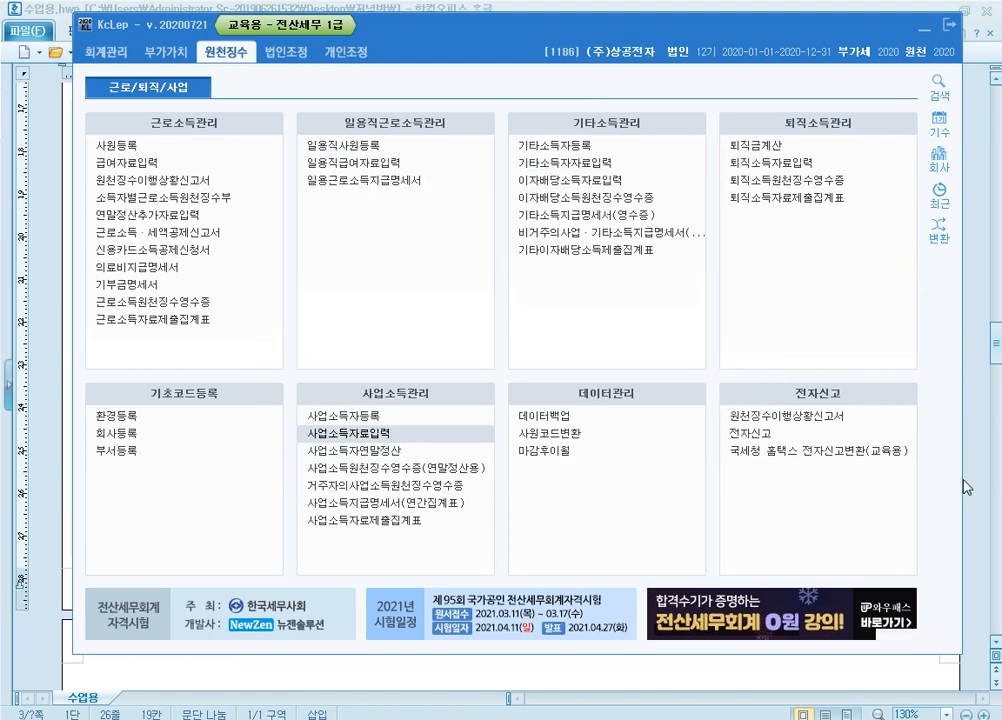
key(alt+Tab)
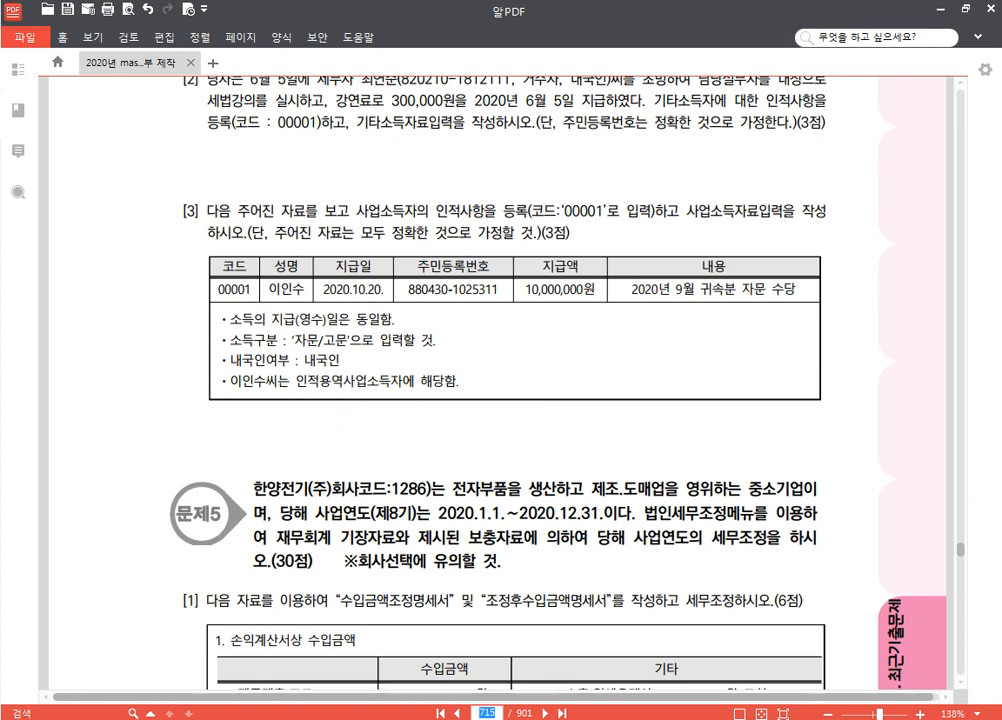
key(alt+Tab)
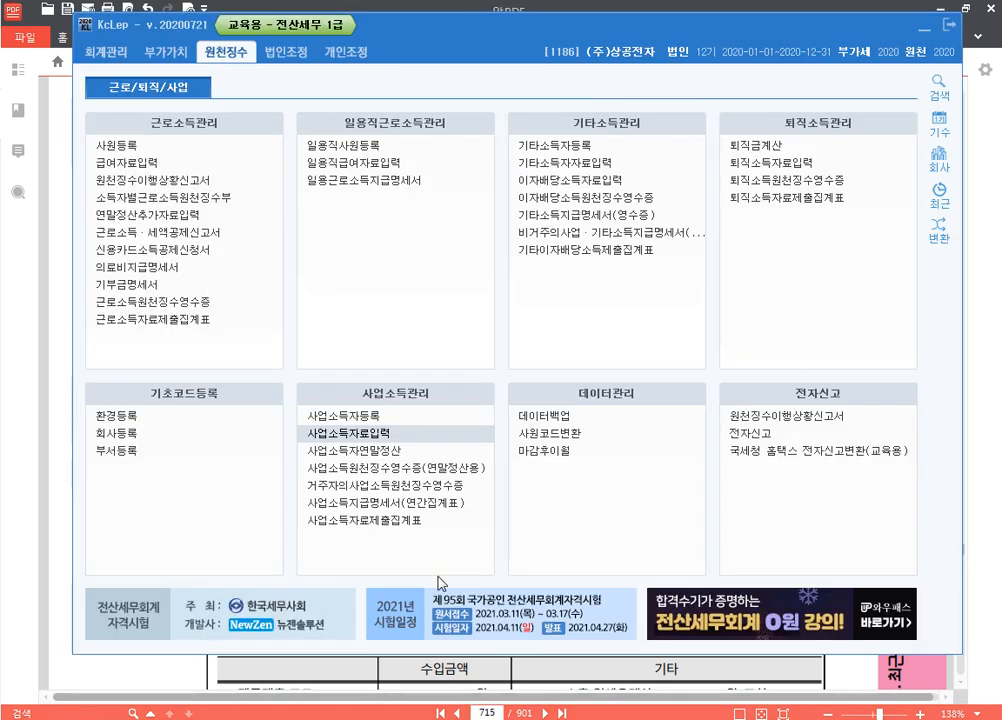
Start a business-income earner record with code 00001 and the earner's name
click(410, 422)
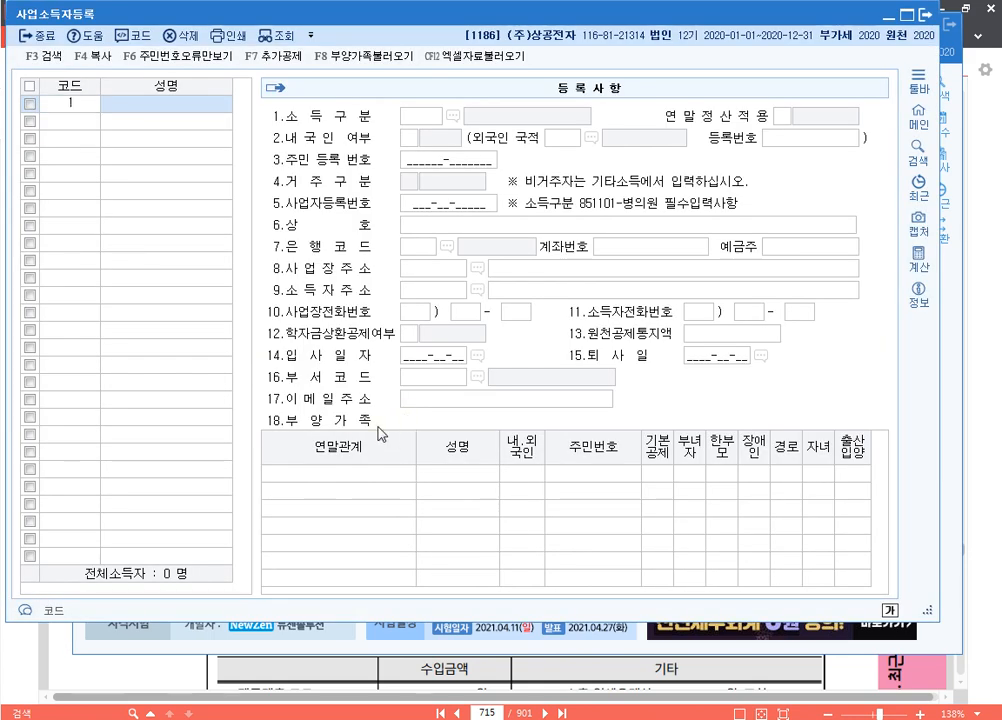
text(1)
key(Return)
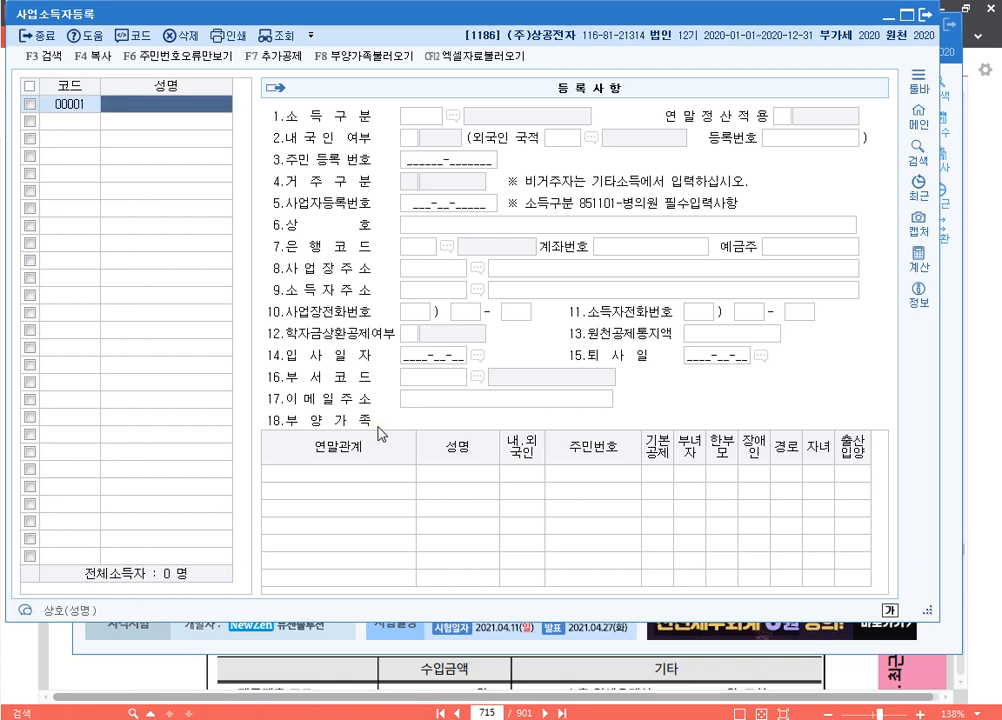
key(Return)
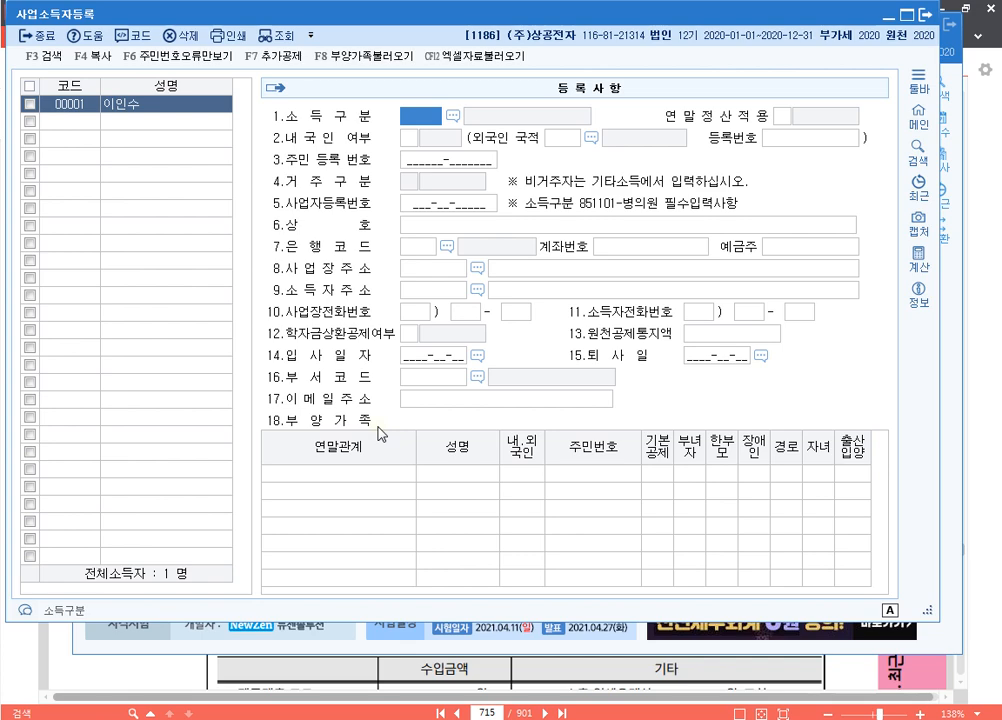
Give earner 00001 income type 940600 자문/고문, domestic resident status and their resident number, then close
key(F2)
text(자문)
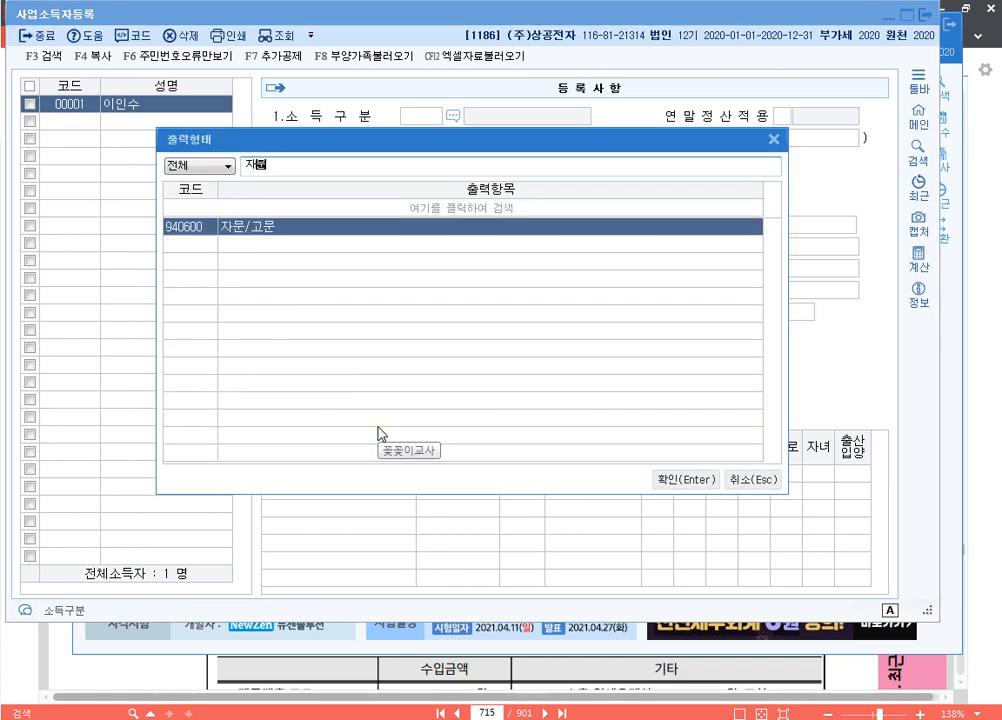
key(Return)
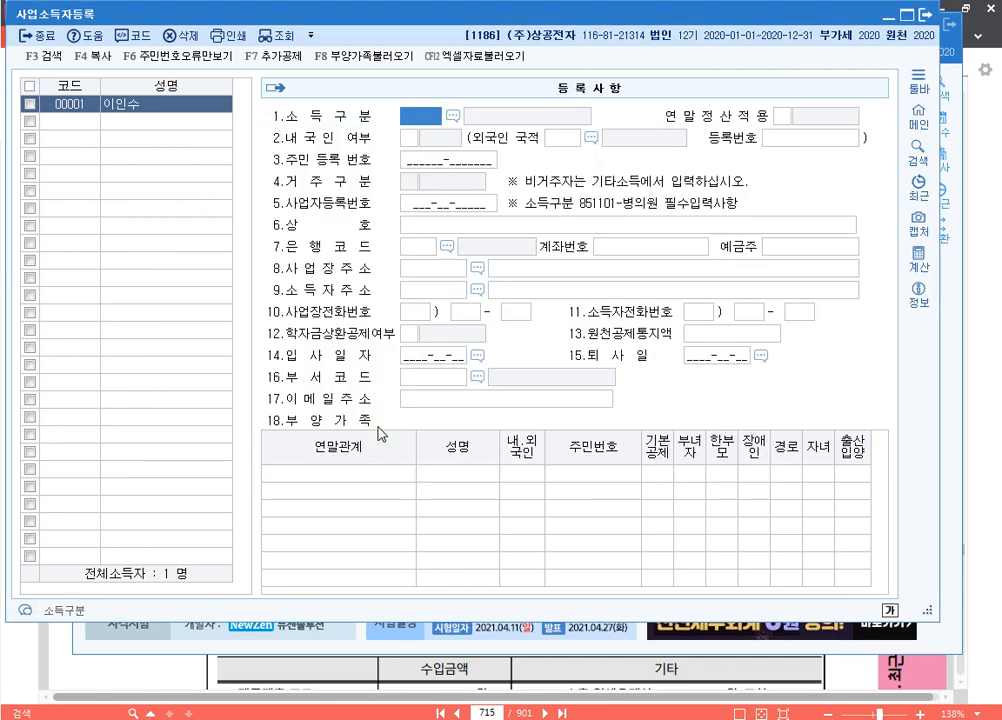
text(1)
key(Return)
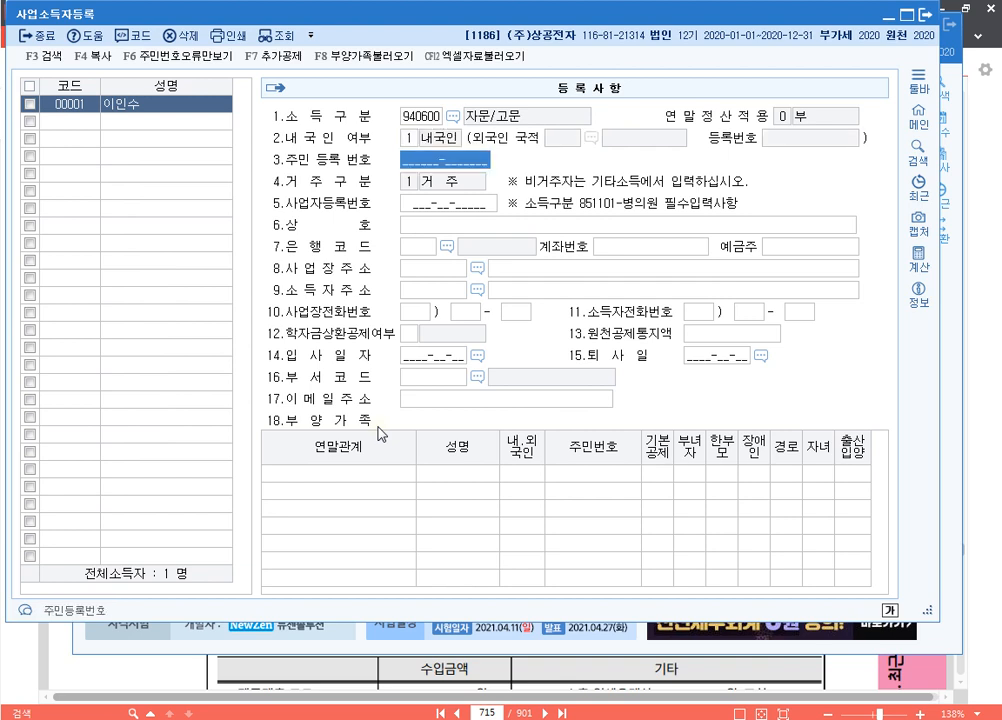
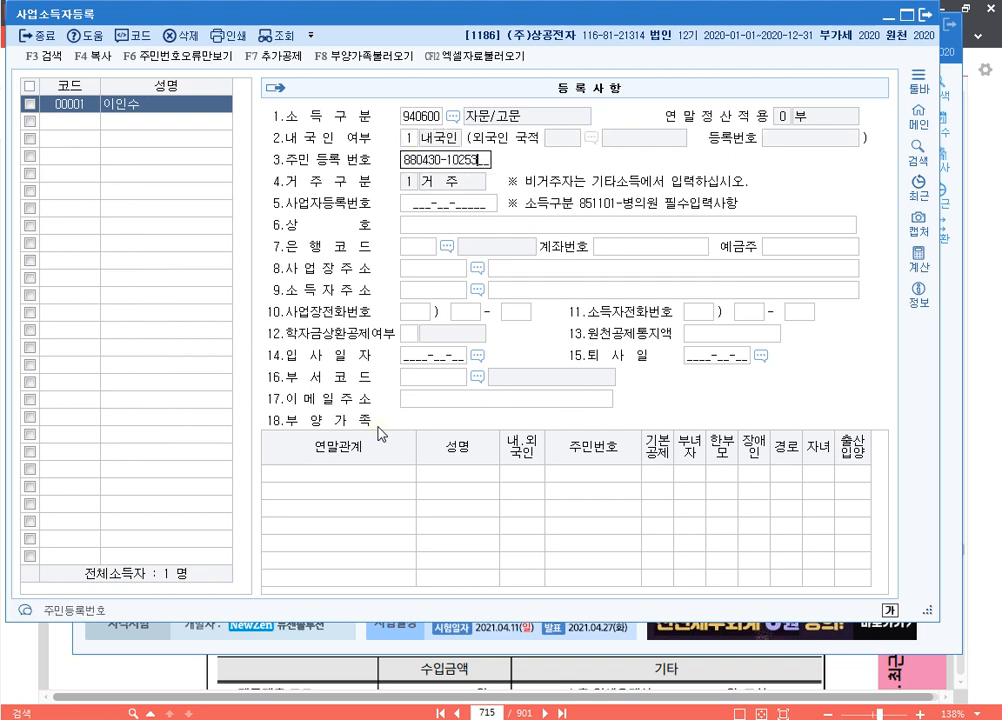
key(Return)
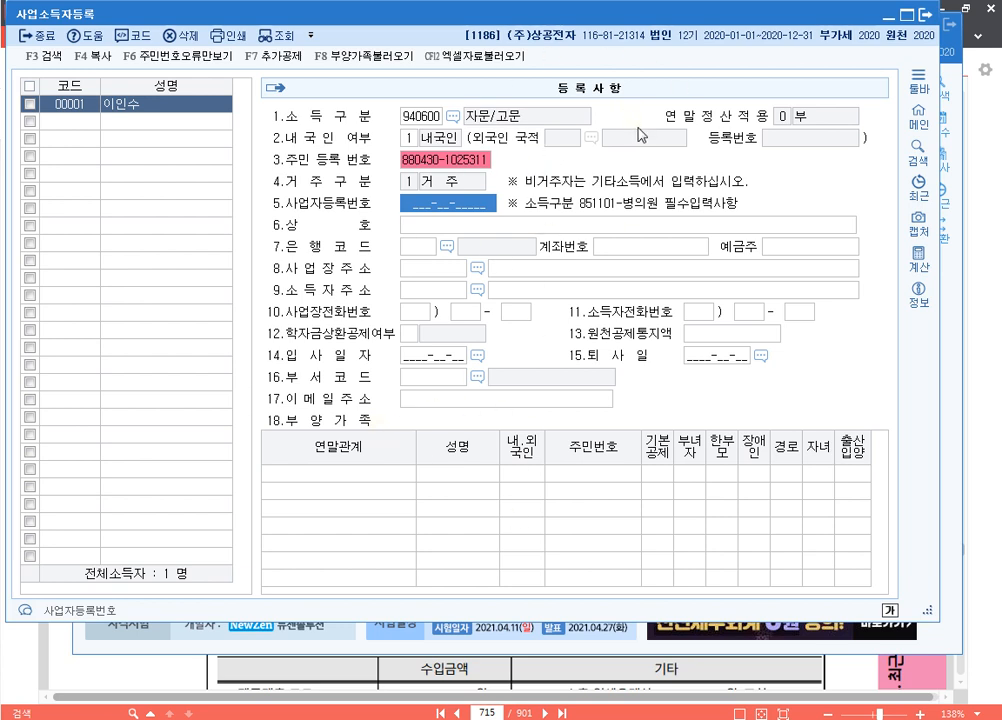
click(928, 17)
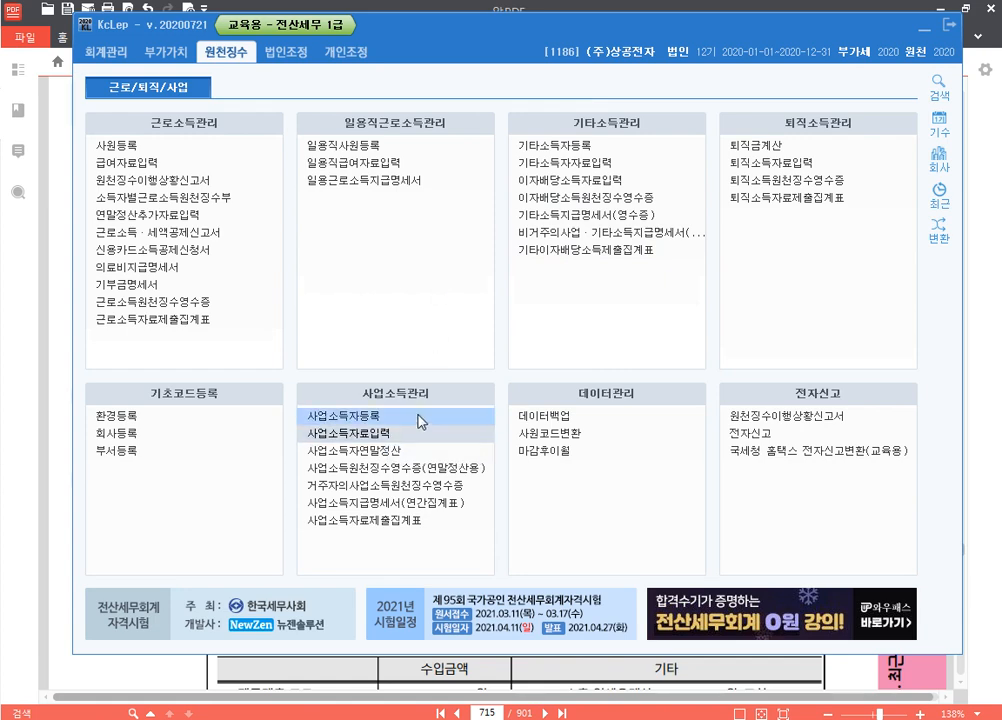
Begin a business-income payment dated October 20 for earner 00001
click(388, 436)
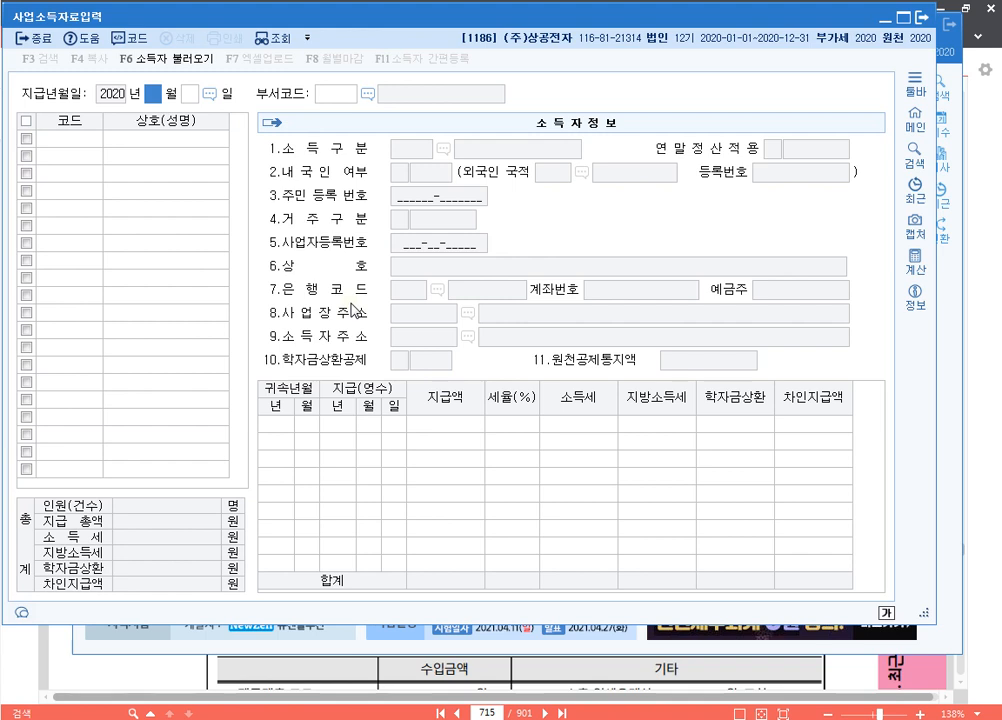
text(10)
key(Return)
text(20)
key(Return)
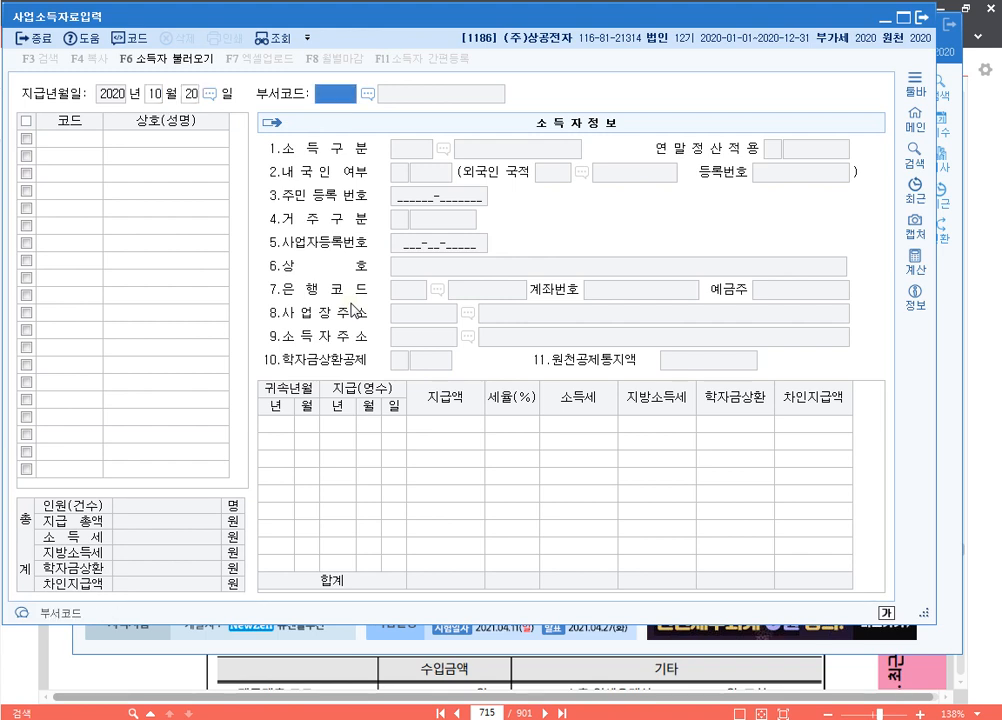
key(Return)
key(F2)
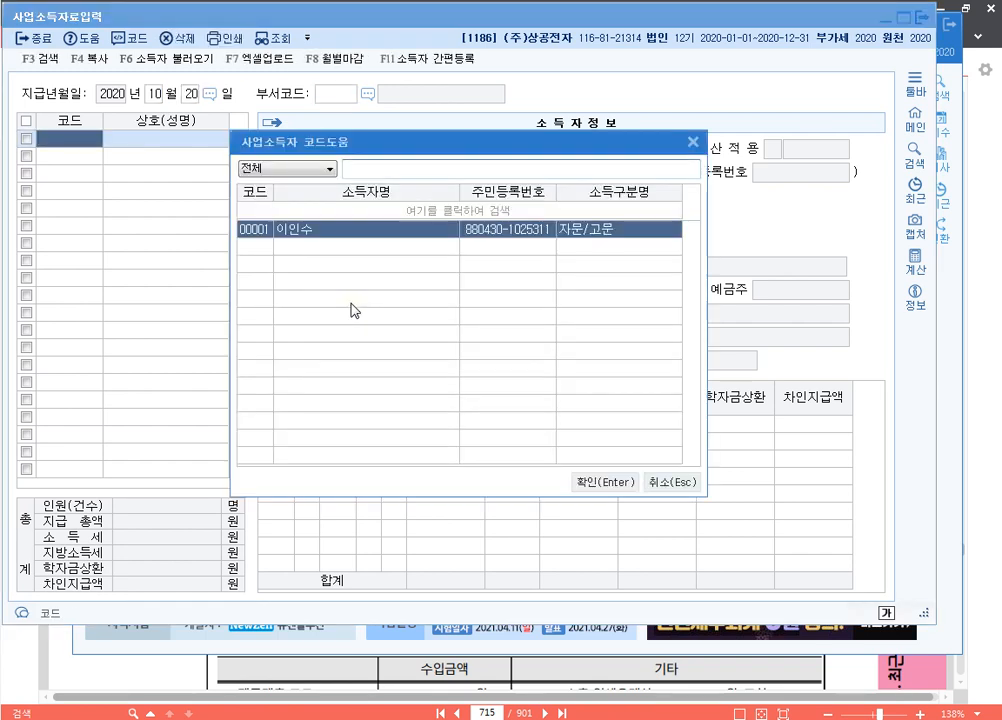
key(Return)
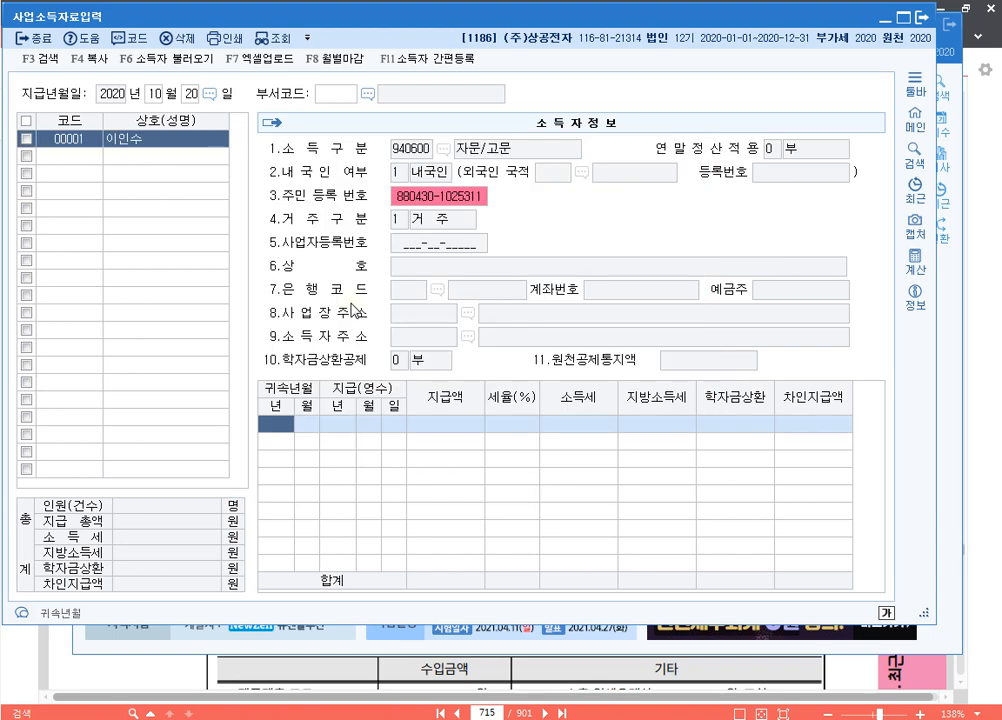
Attribute it to September 2020 and enter the 10,000,000 won payment at 3%
text(2020)
key(Return)
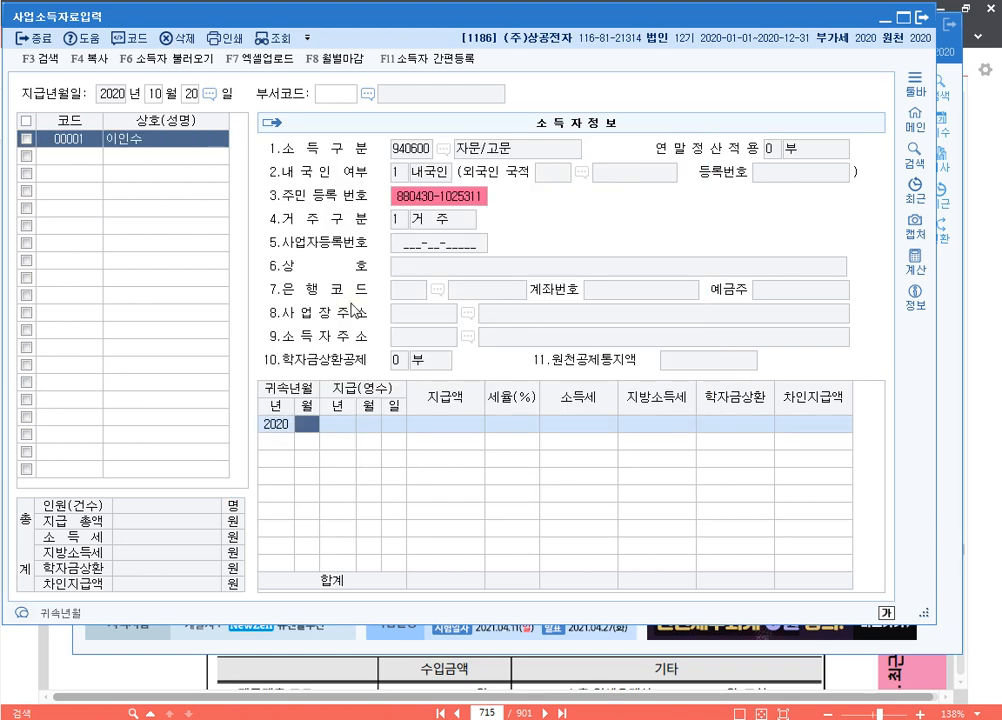
text(09)
key(Return)
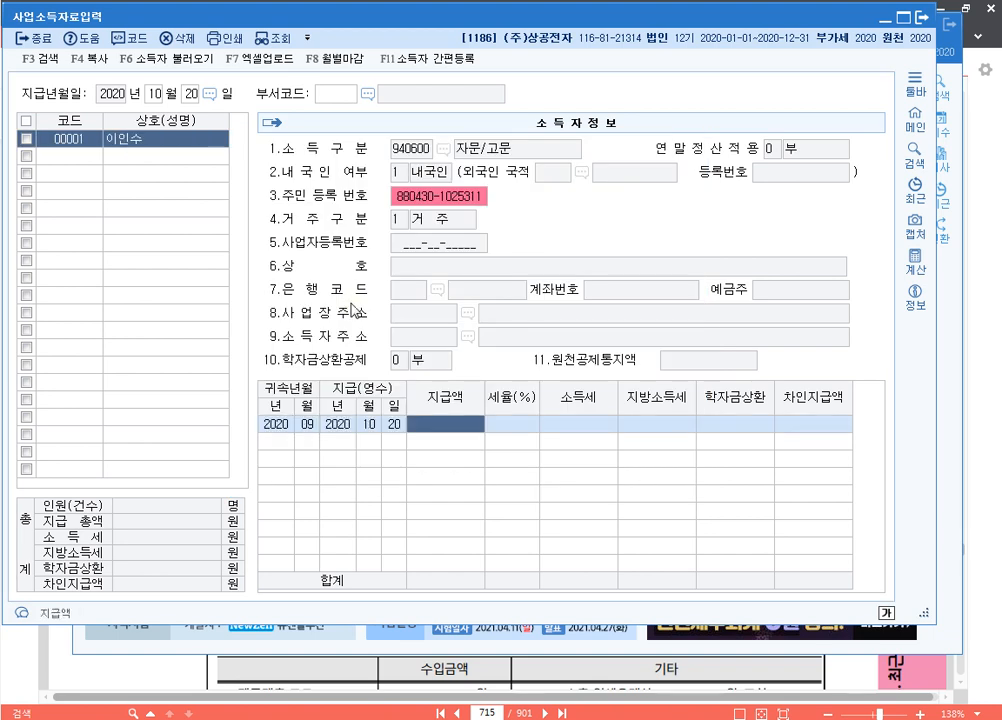
text(10000000)
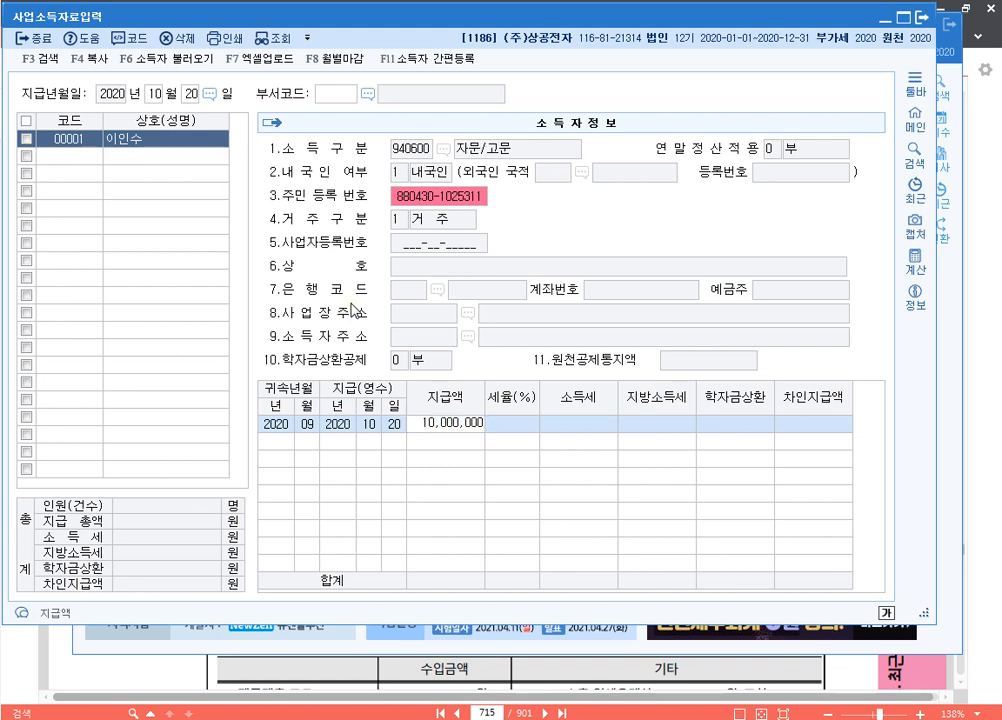
key(Return)
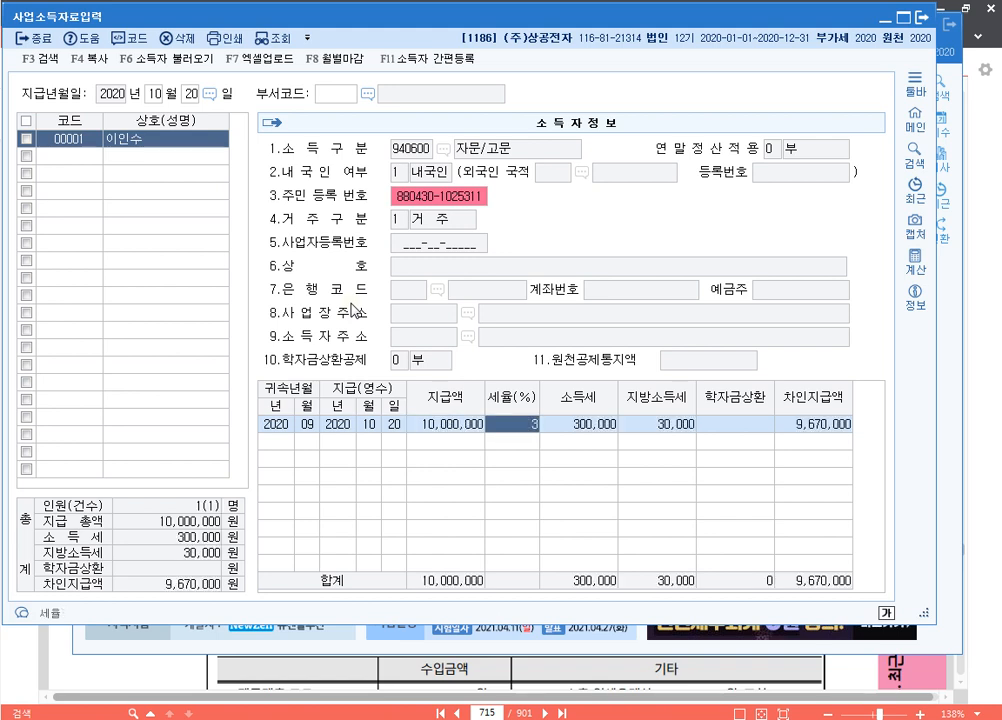
key(Return)
key(Return)
key(Return)
key(Return)
key(Return)
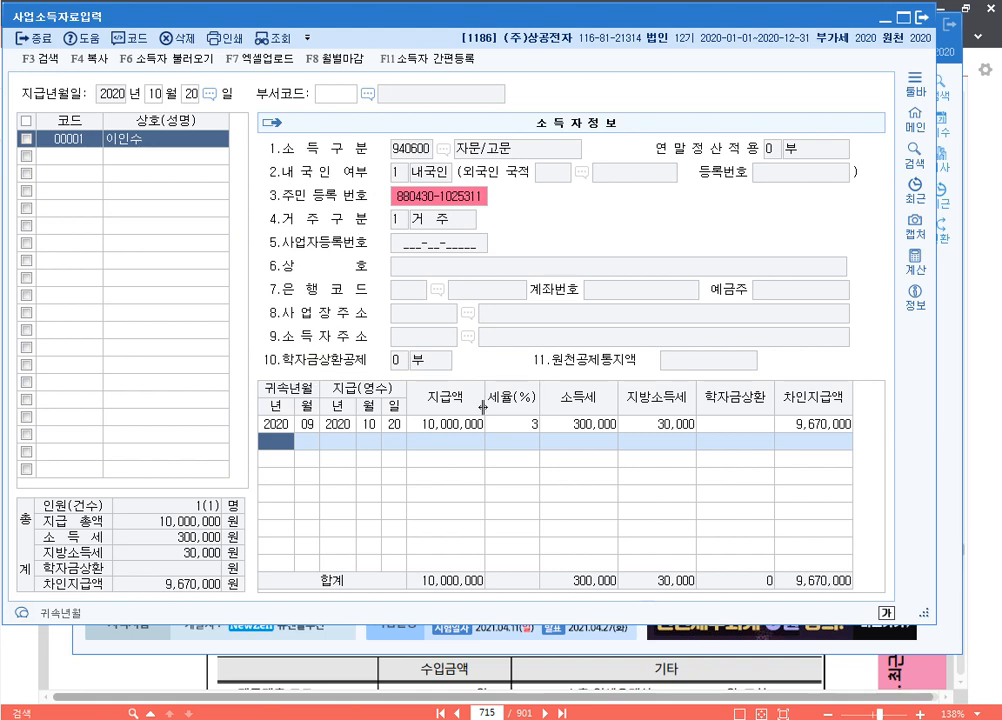
Close the payment entry screen and add the note line p.726 1187
click(923, 25)
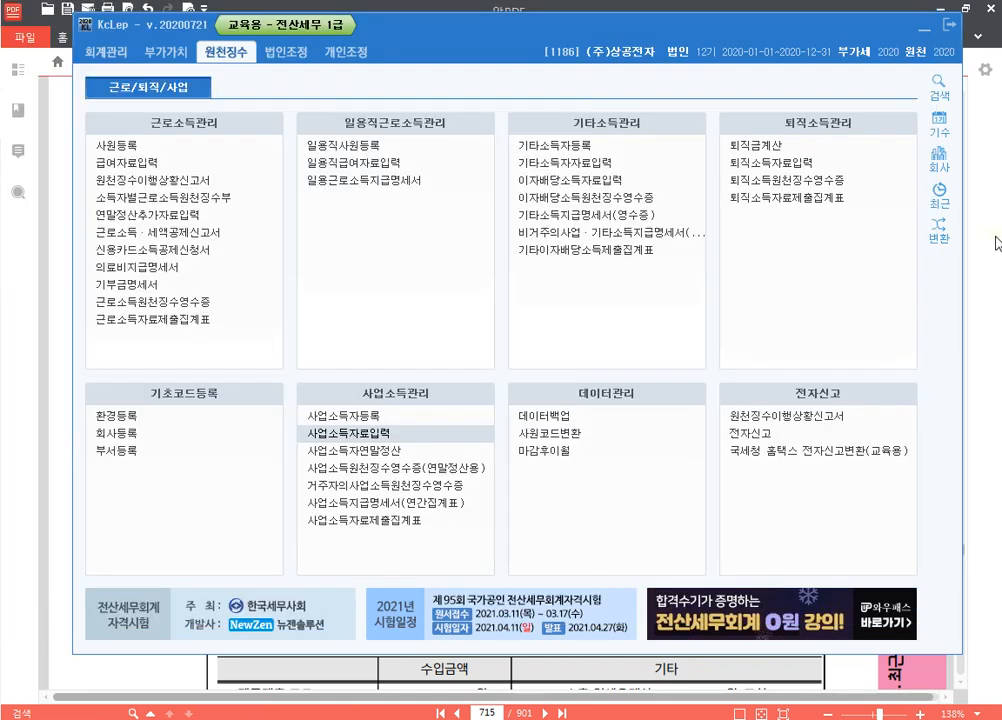
key(alt+Tab)
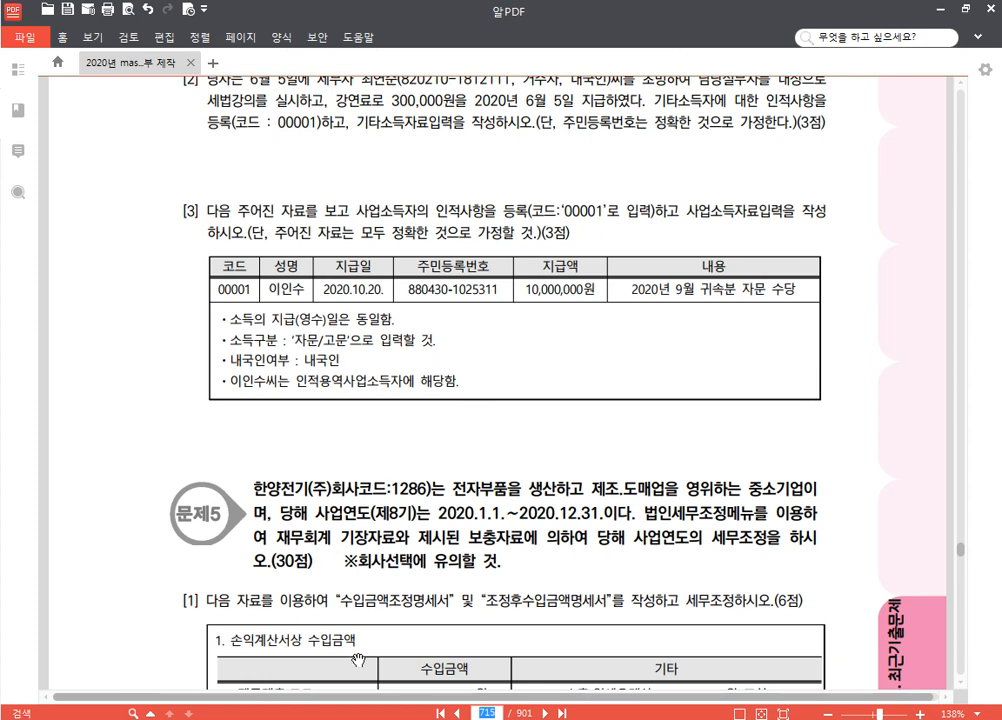
mouse_move(365, 718)
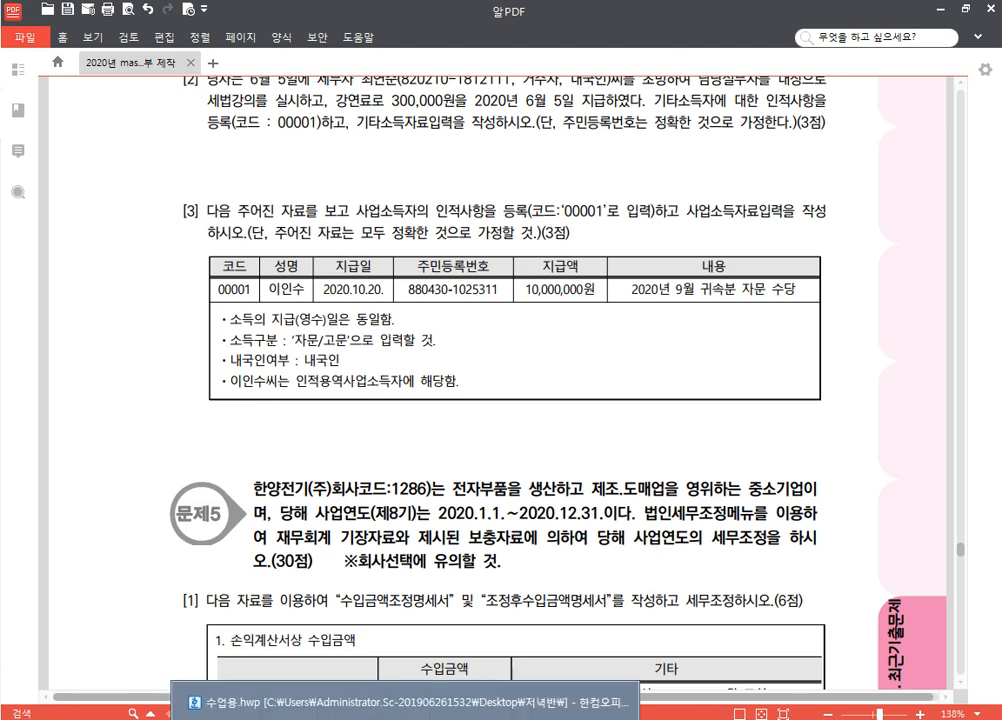
click(300, 705)
text(p)
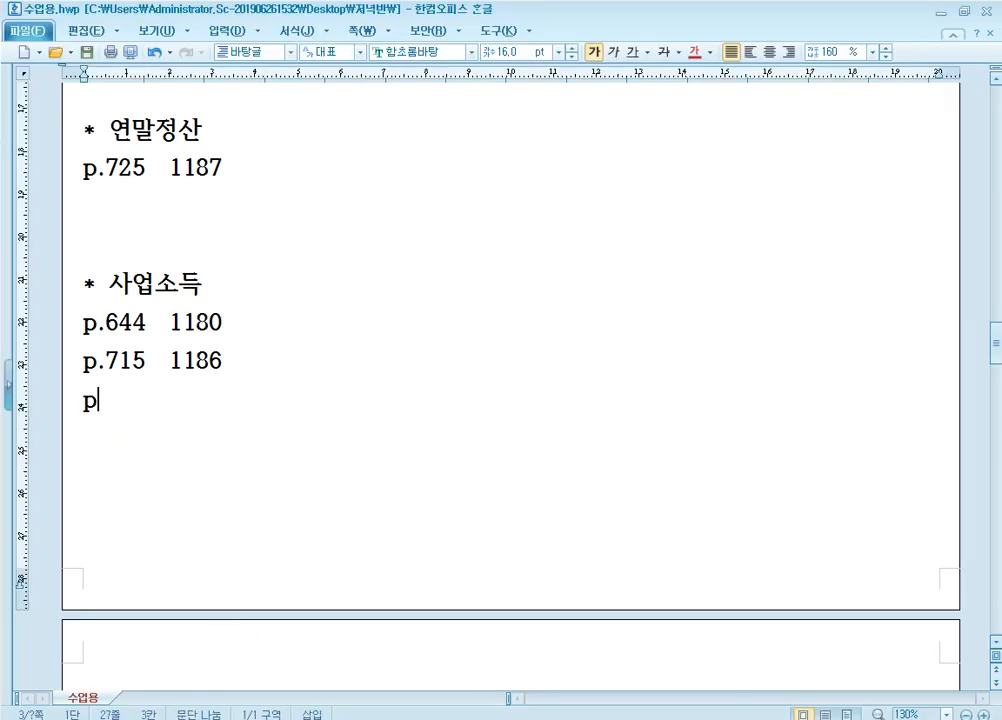
text(.726)
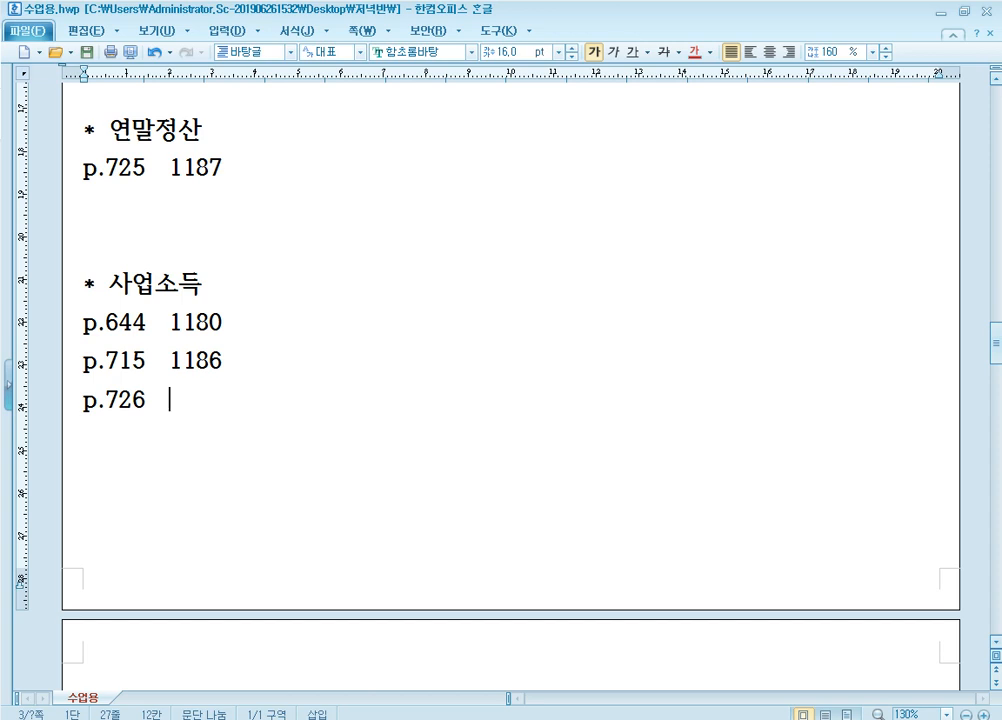
text(1187)
Go to page 726 of the exam PDF, then return to KcLep
key(alt+Tab)
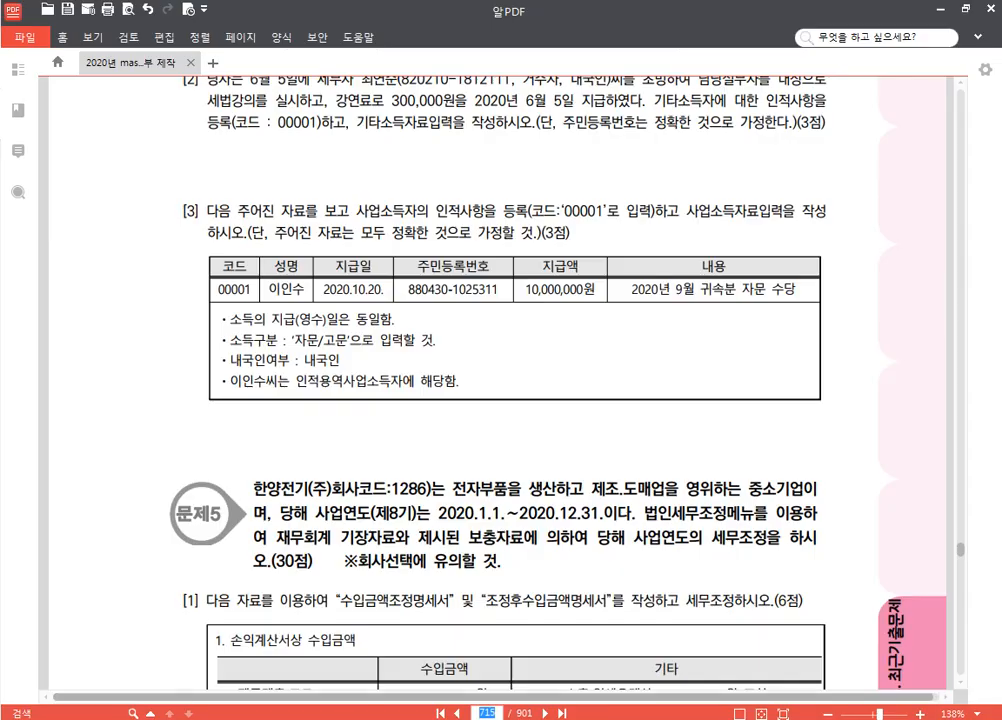
text(726)
key(Return)
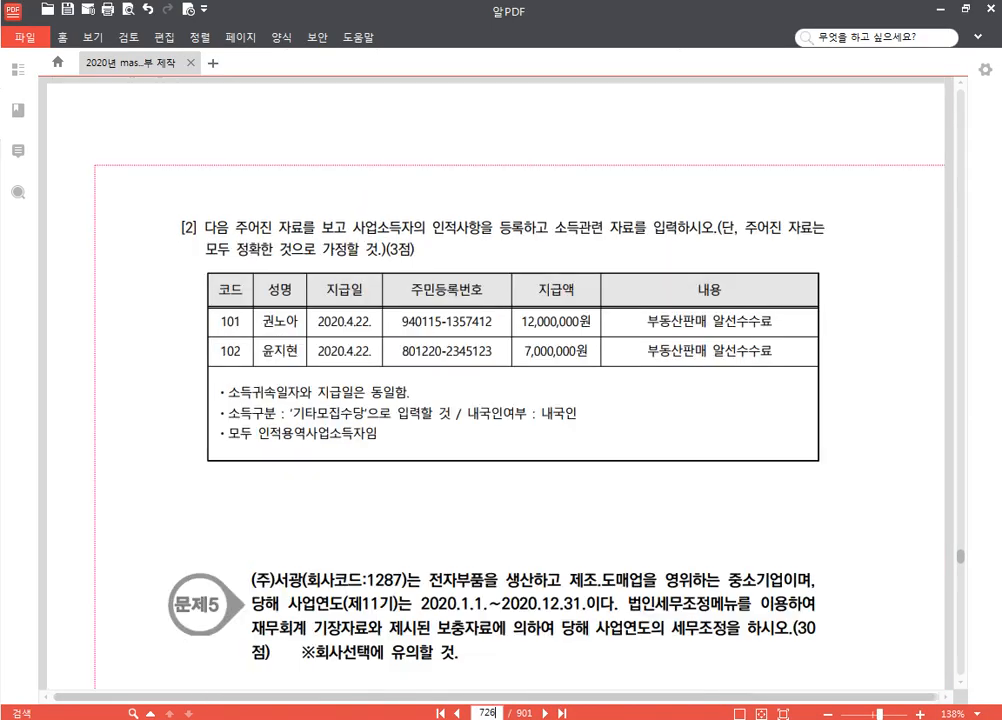
key(alt+Tab)
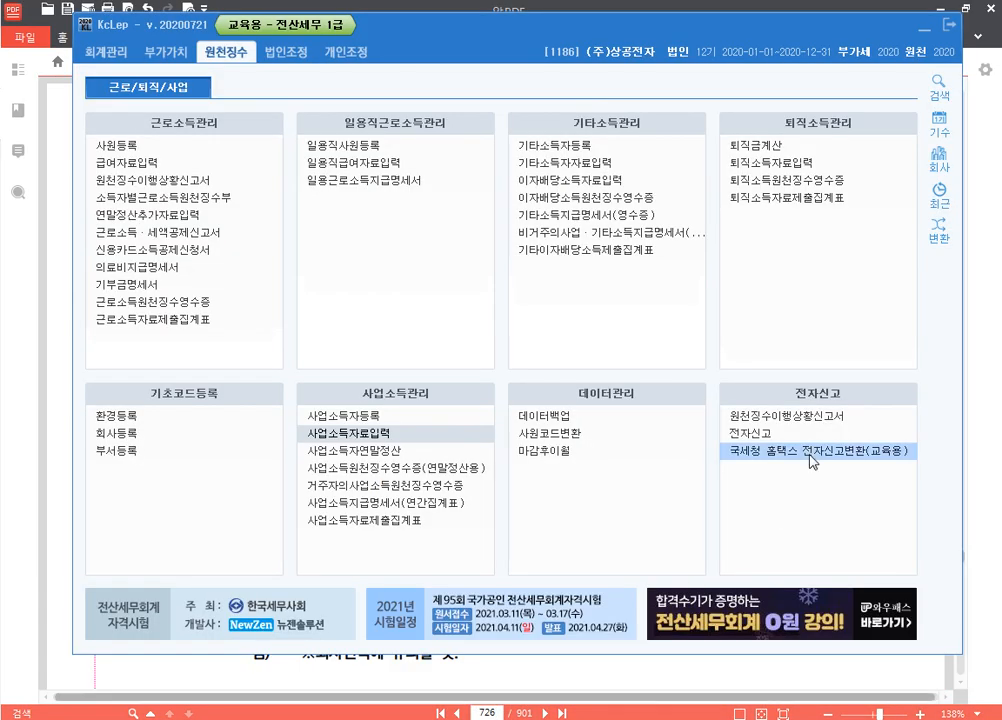
Change the KcLep working company to 1187 (주)세진기업 and return to the exam PDF
click(936, 166)
text(1)
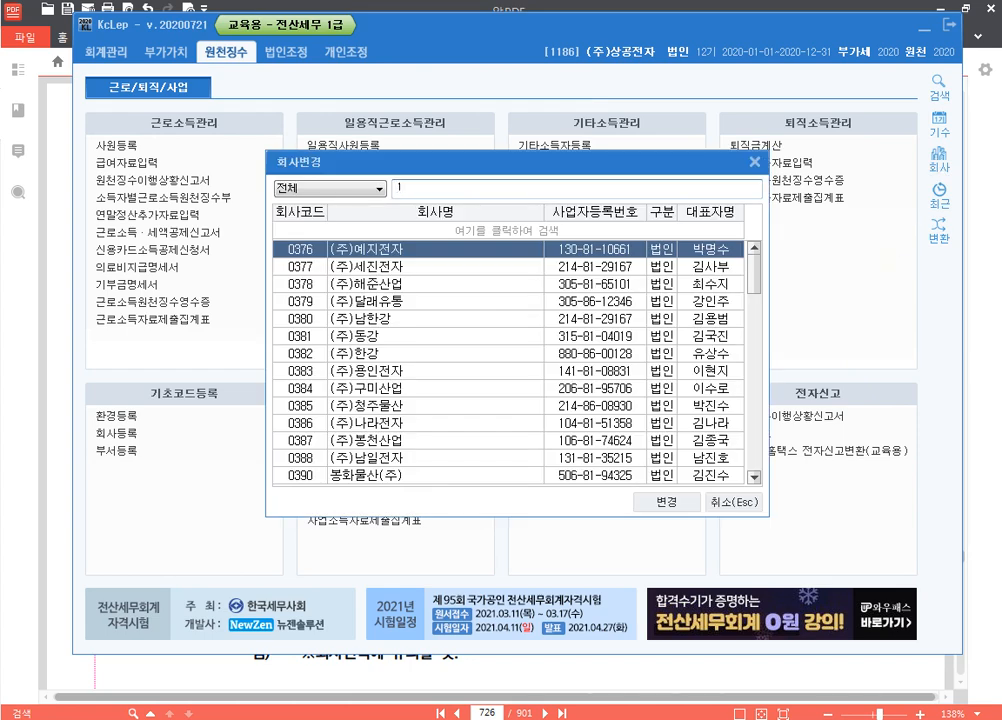
text(187)
key(Return)
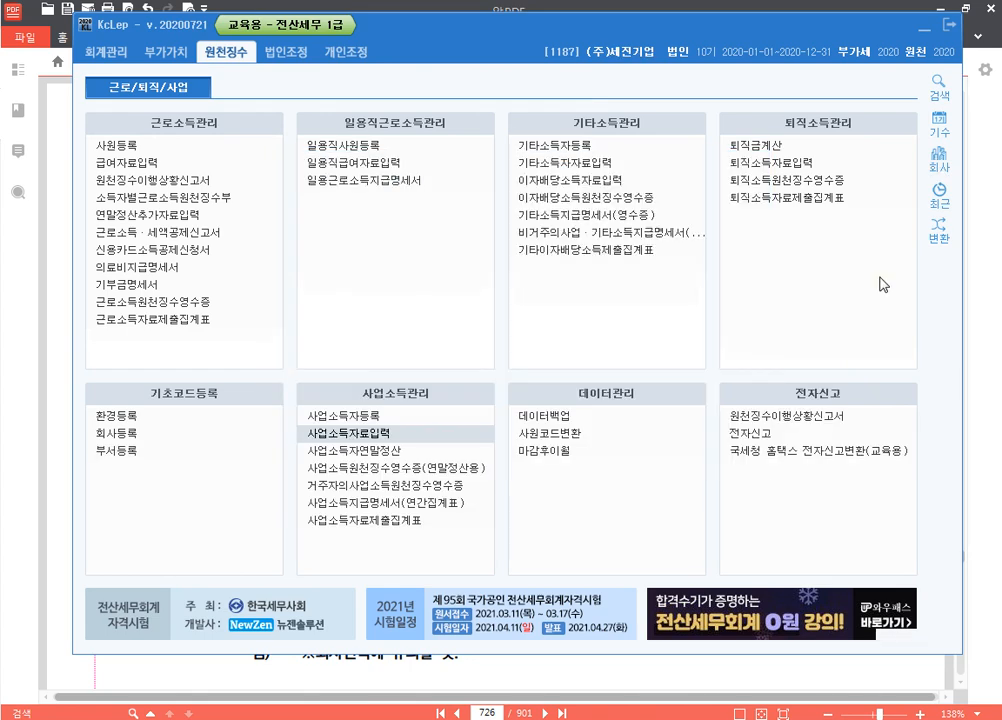
key(alt+Tab)
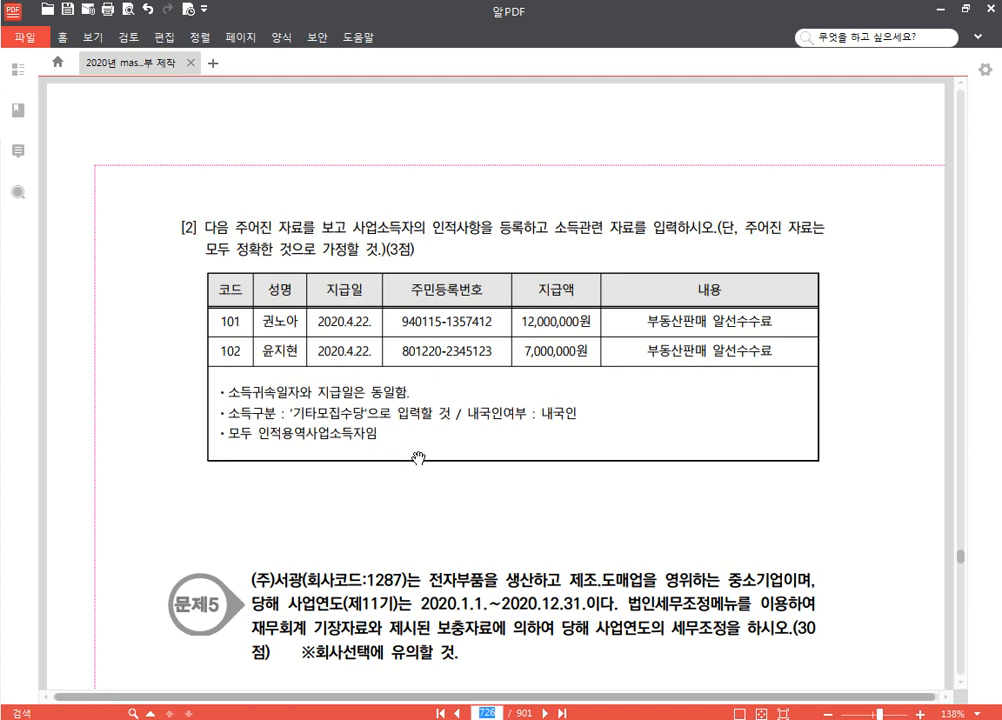
Review page 726's table of earners 101 and 102, then open 사업소득자등록 in KcLep
scroll(327, 360, down, 1)
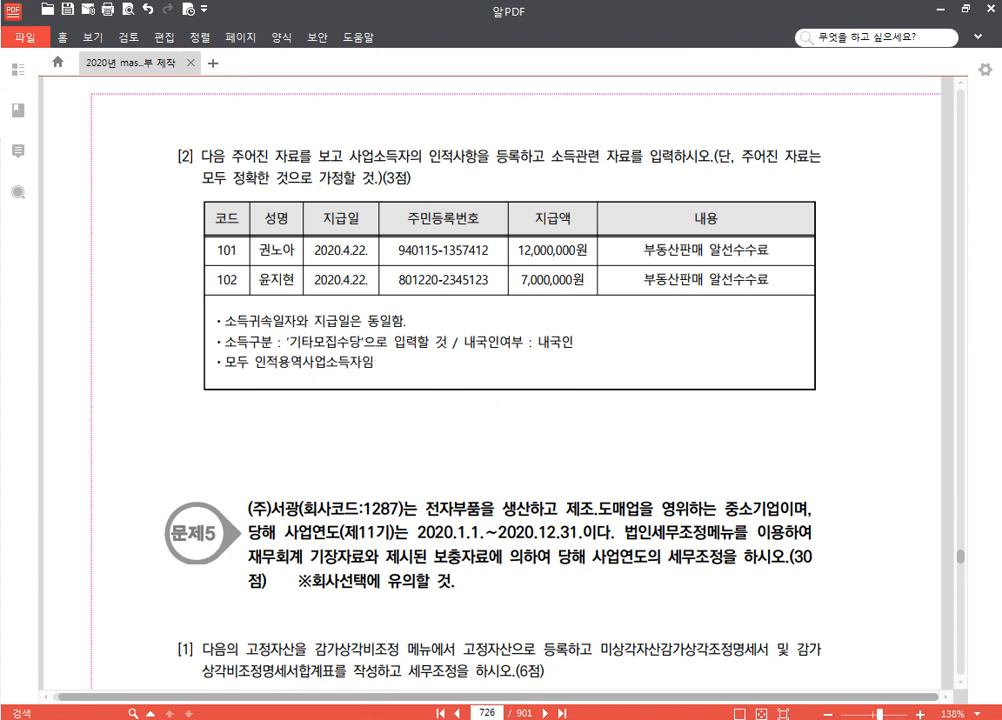
key(alt+Tab)
click(389, 417)
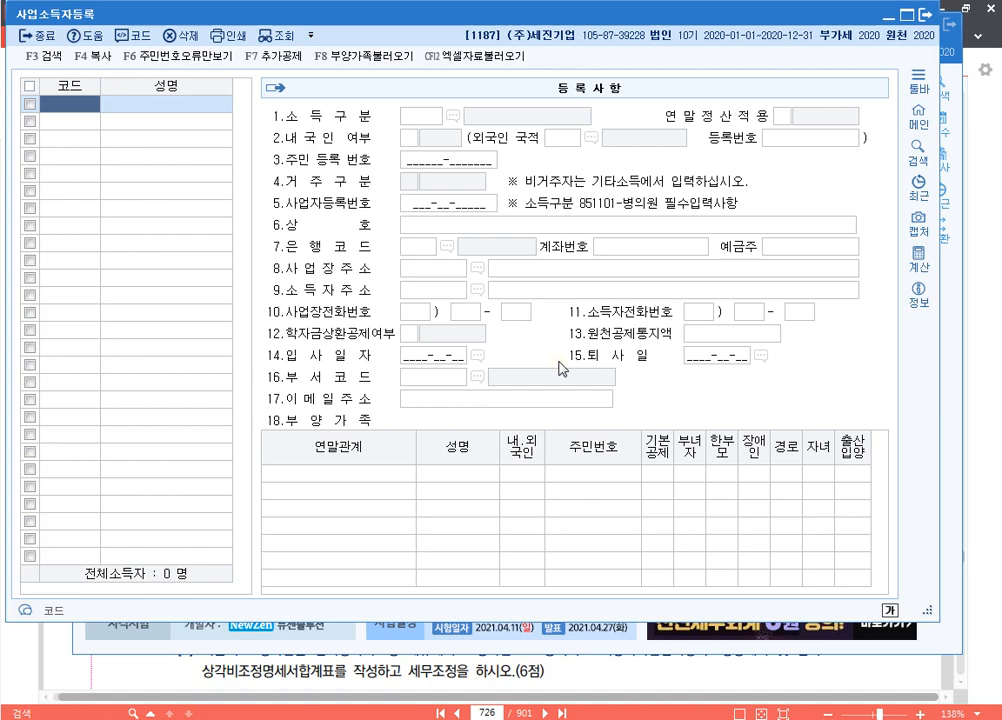
Register earner 00101 with their name, income type 940911 기타모집수당 and resident number
text(101)
key(Return)
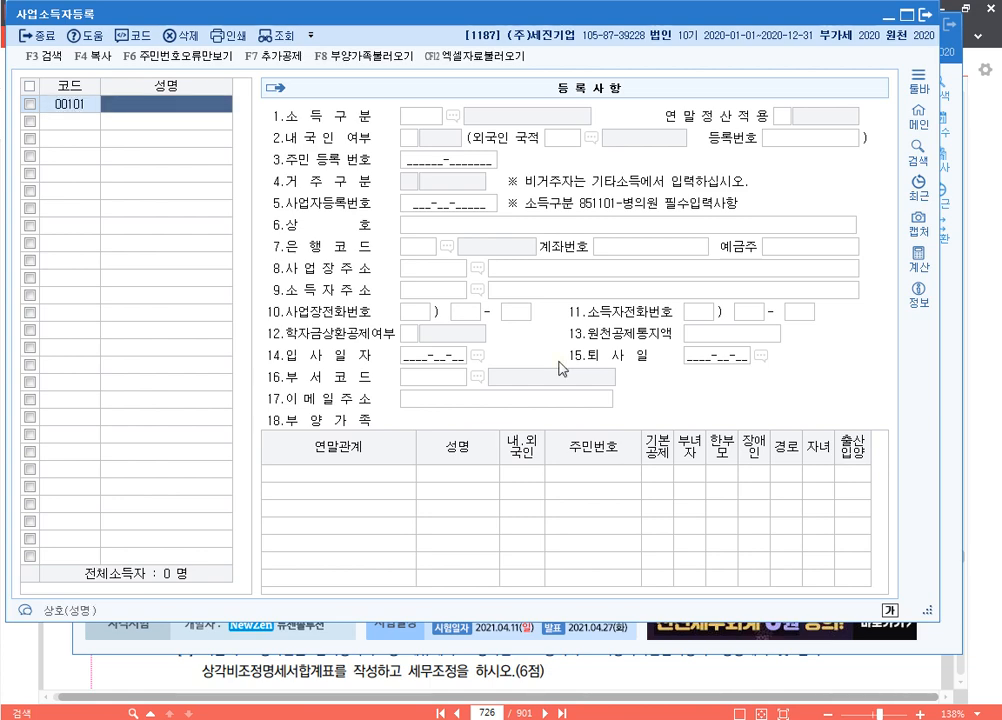
key(Return)
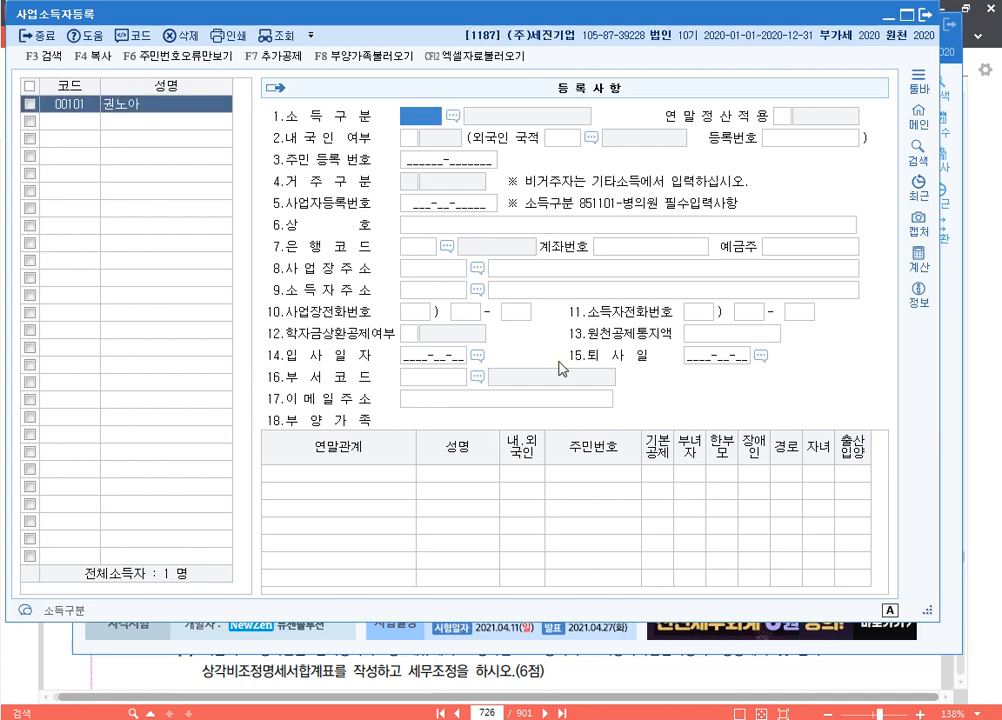
key(F2)
text(기타)
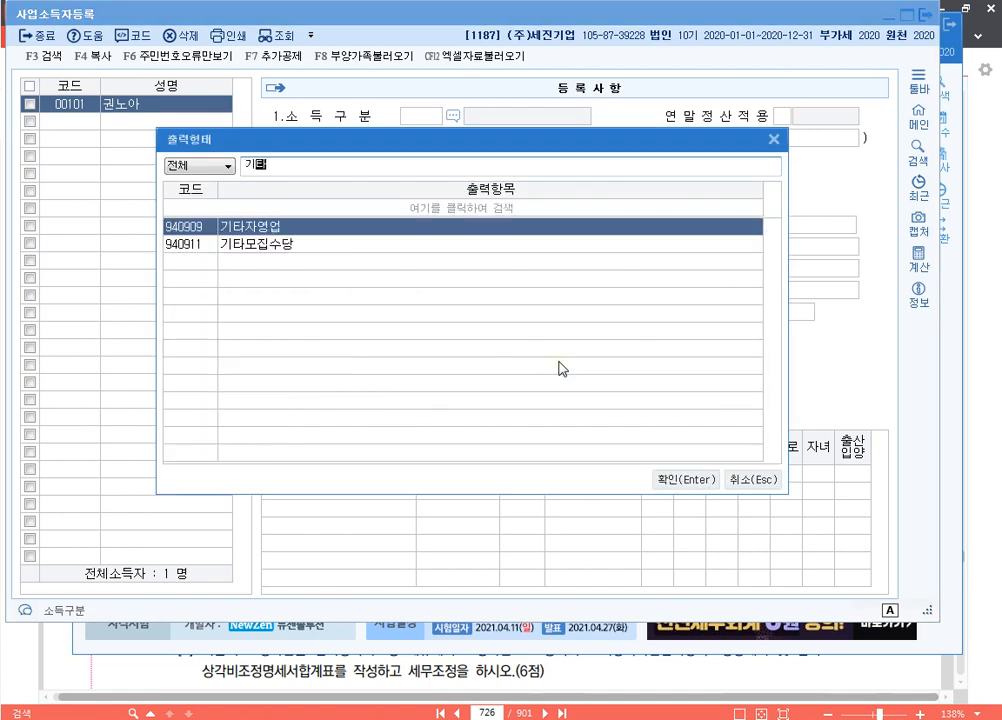
key(Down)
key(Return)
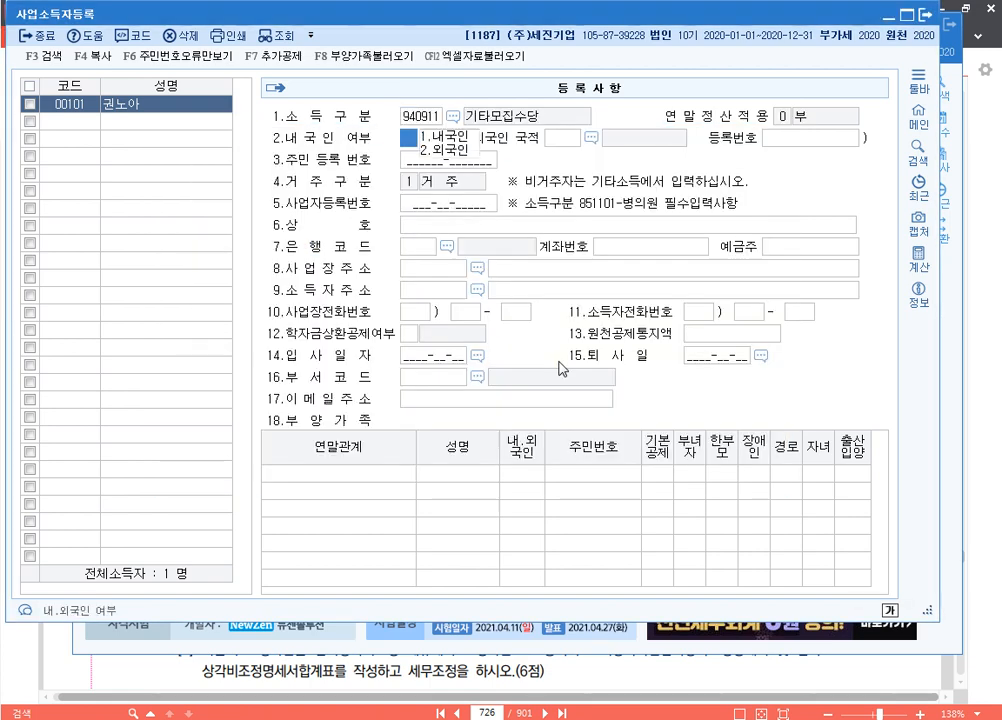
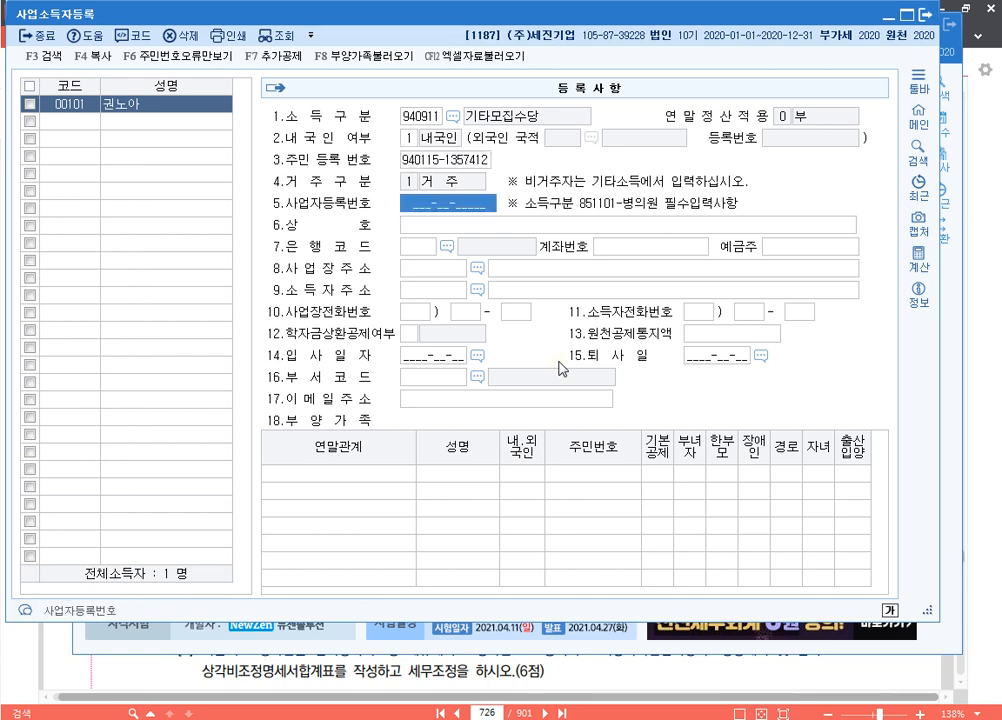
key(Return)
Register earner 00102 the same way under 940911 기타모집수당, check the first record, and close
text(102)
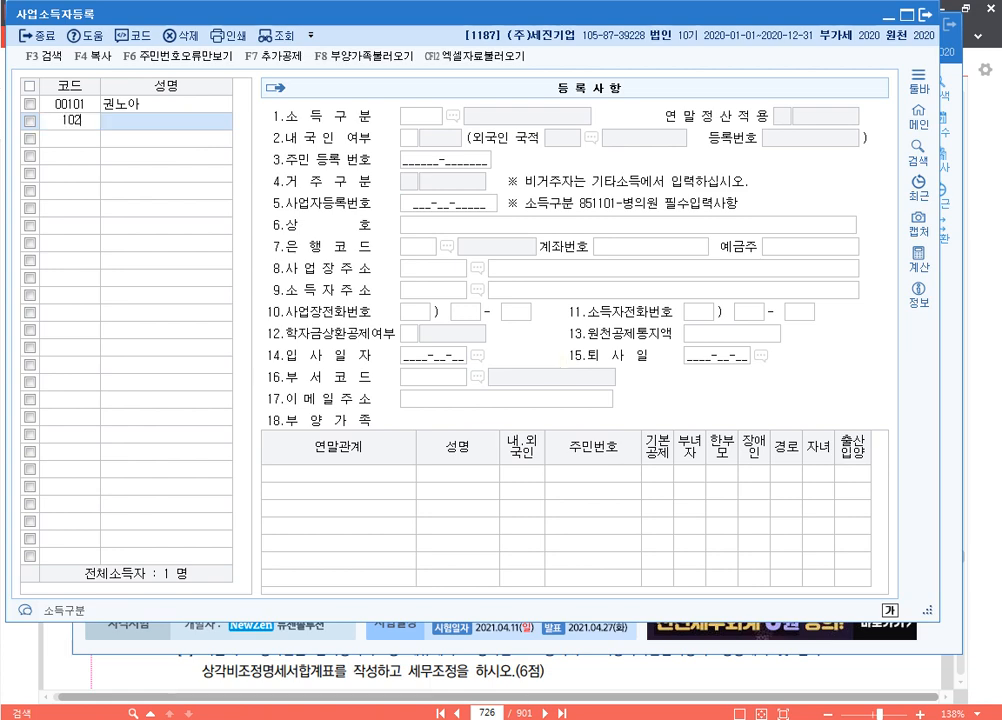
key(Return)
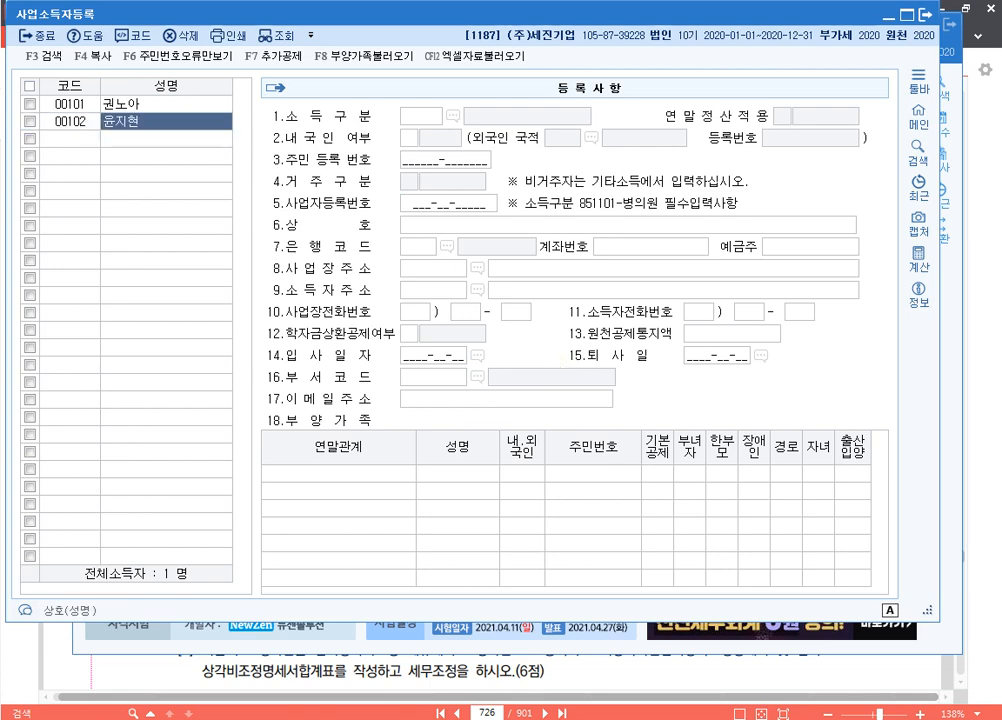
key(Return)
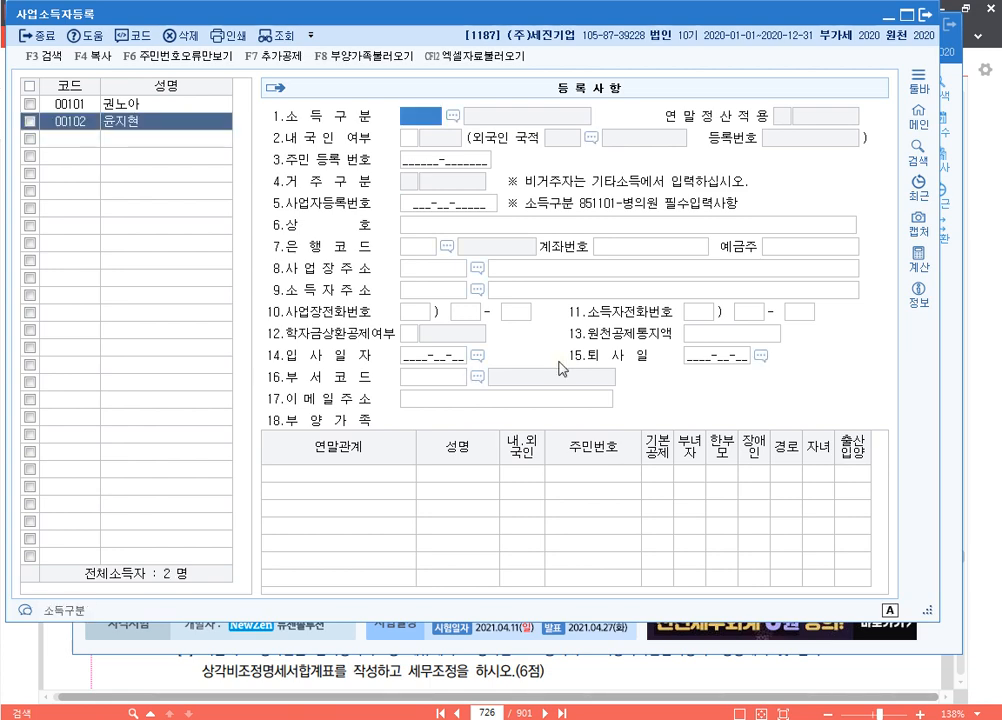
key(F2)
text(기타)
key(Down)
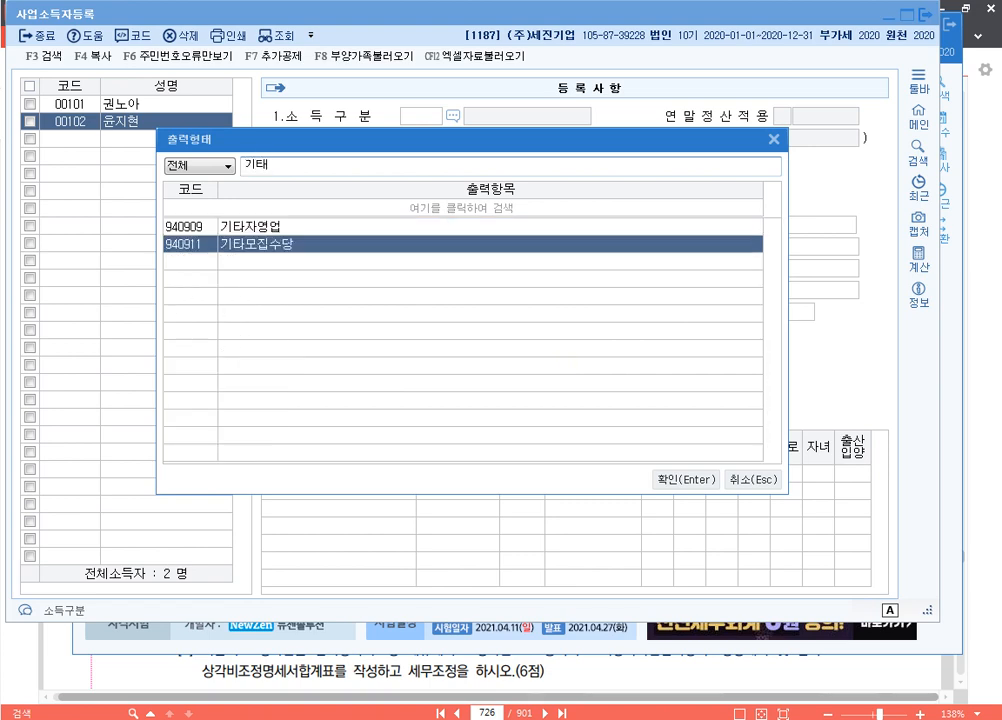
key(Return)
text(11)
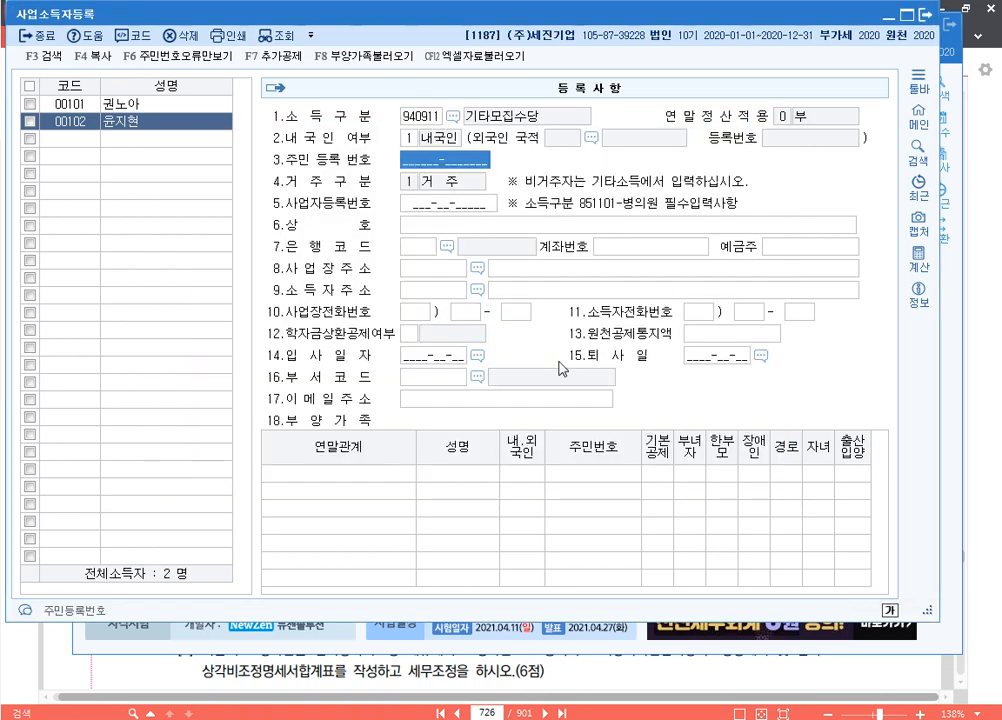
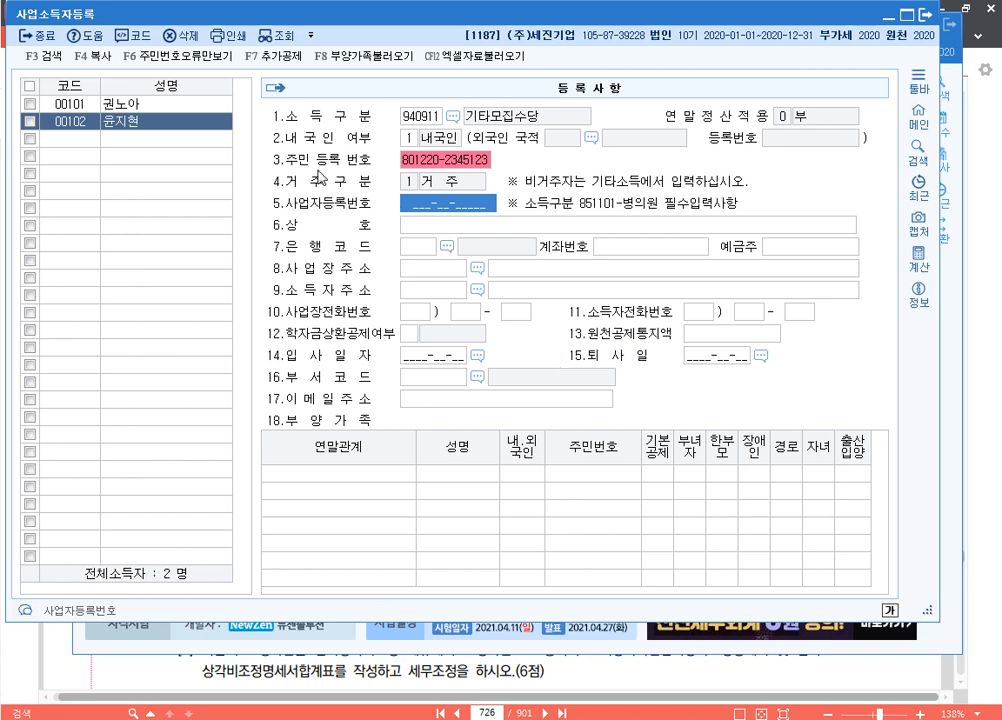
click(145, 128)
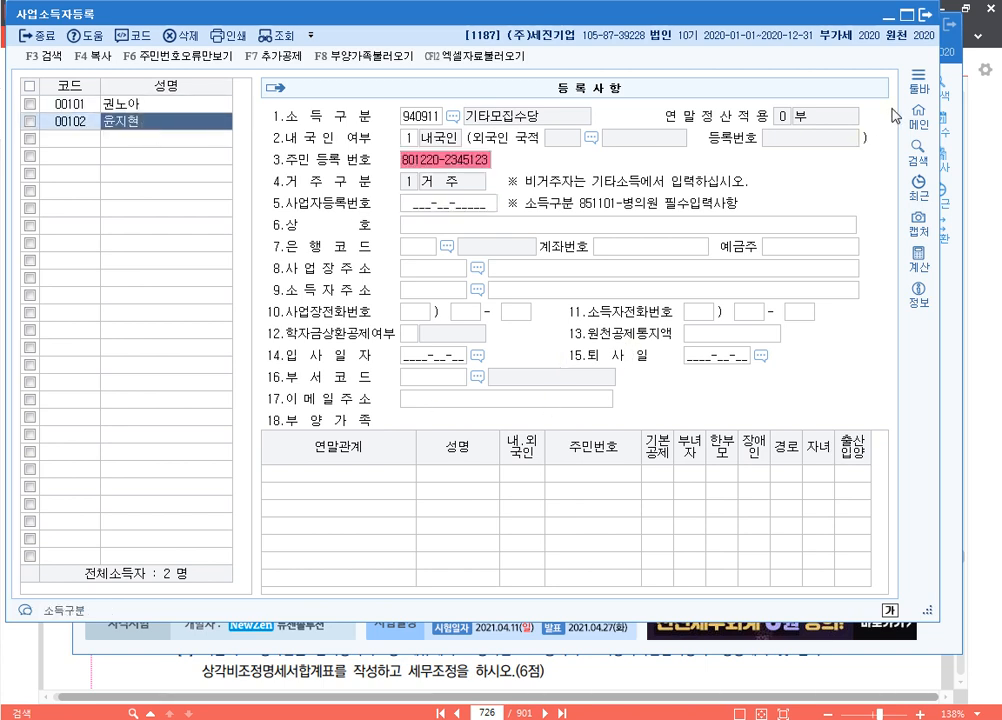
click(924, 17)
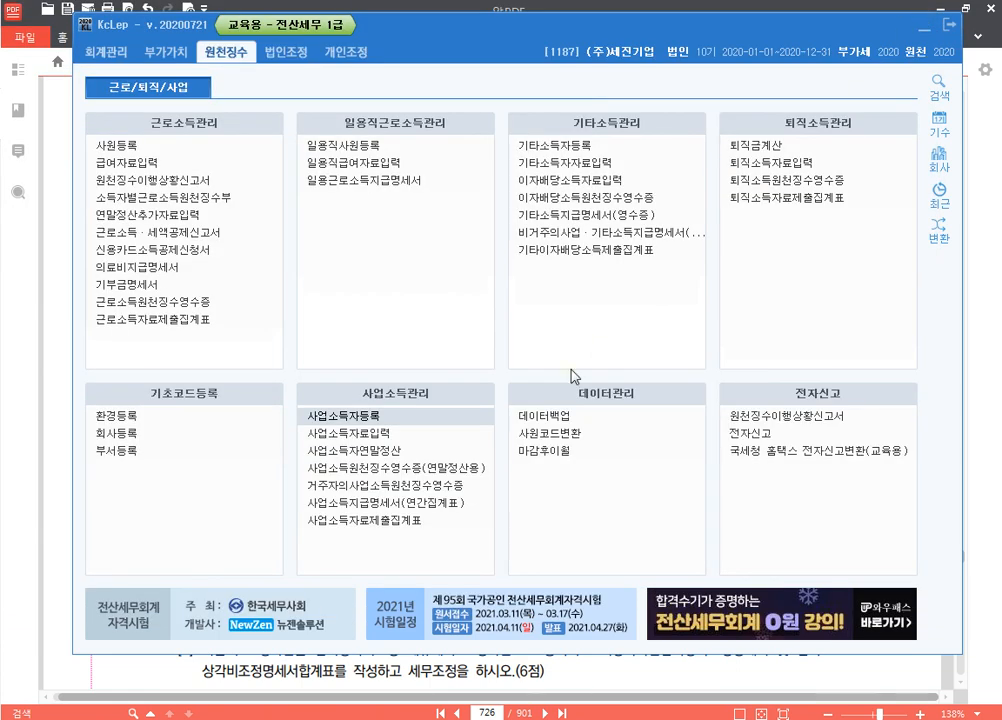
Enter earner 00101's 22 April payment of 12,000,000 won
click(428, 435)
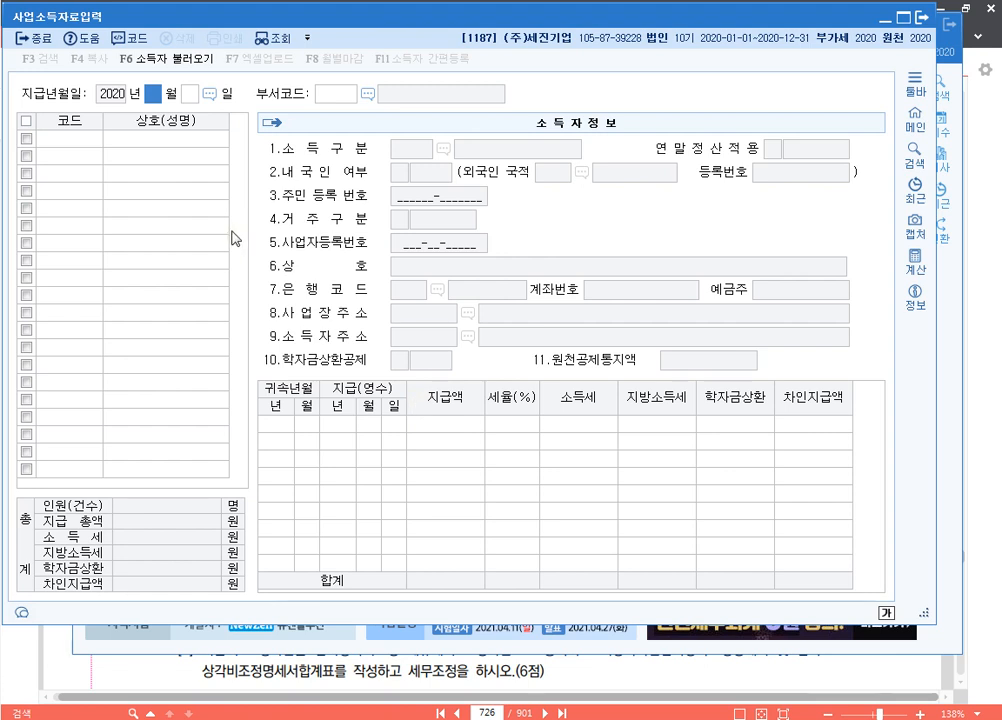
text(04)
text(22)
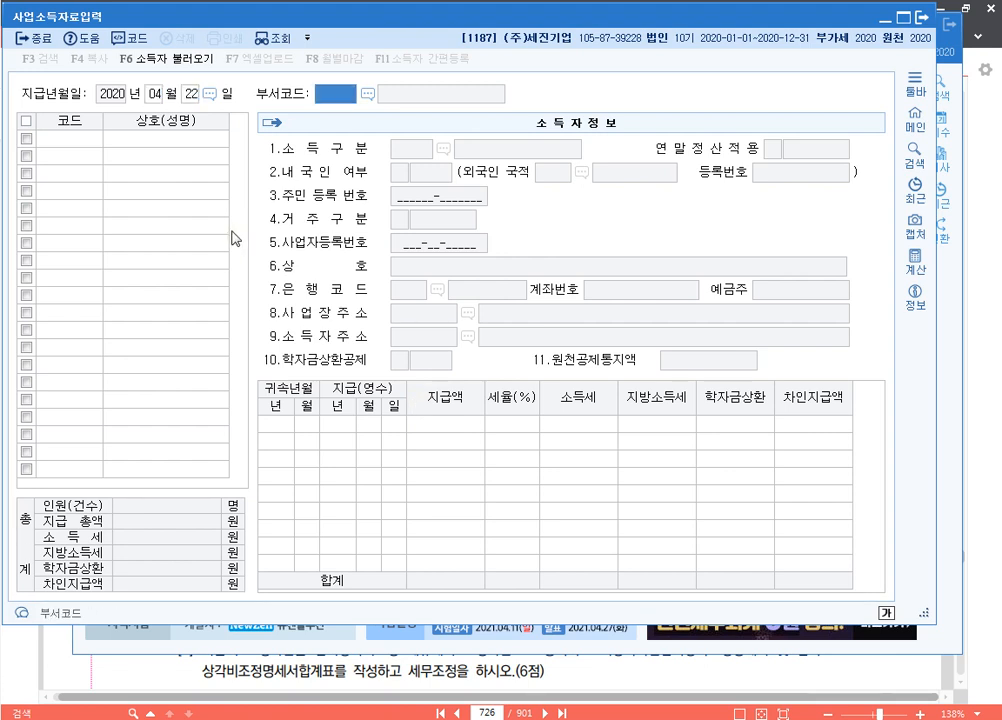
key(Return)
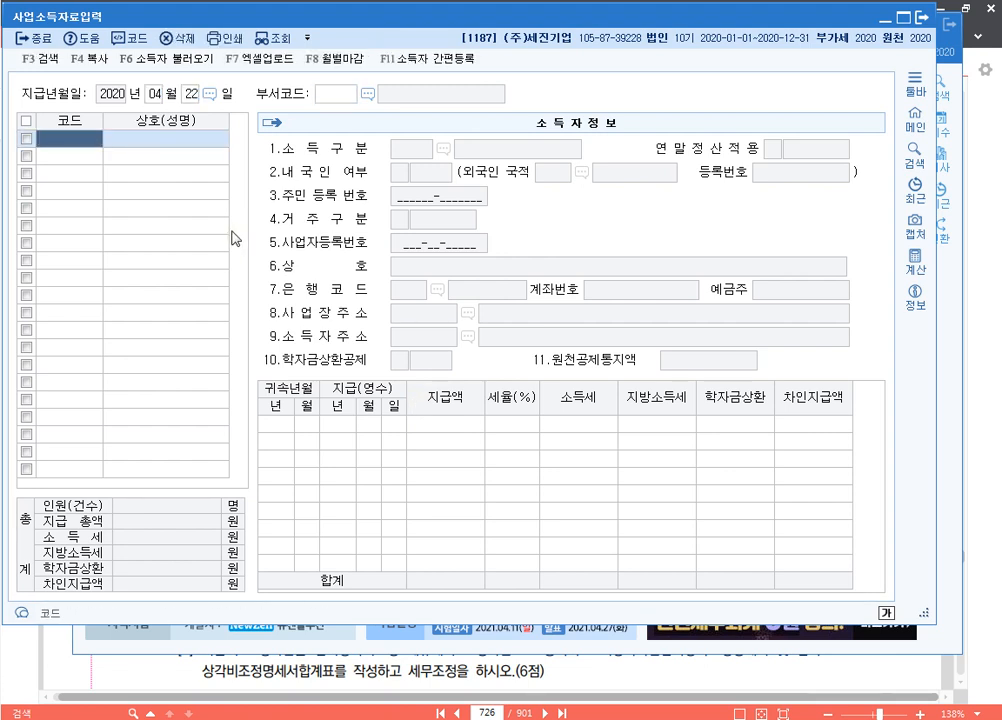
key(F2)
key(Return)
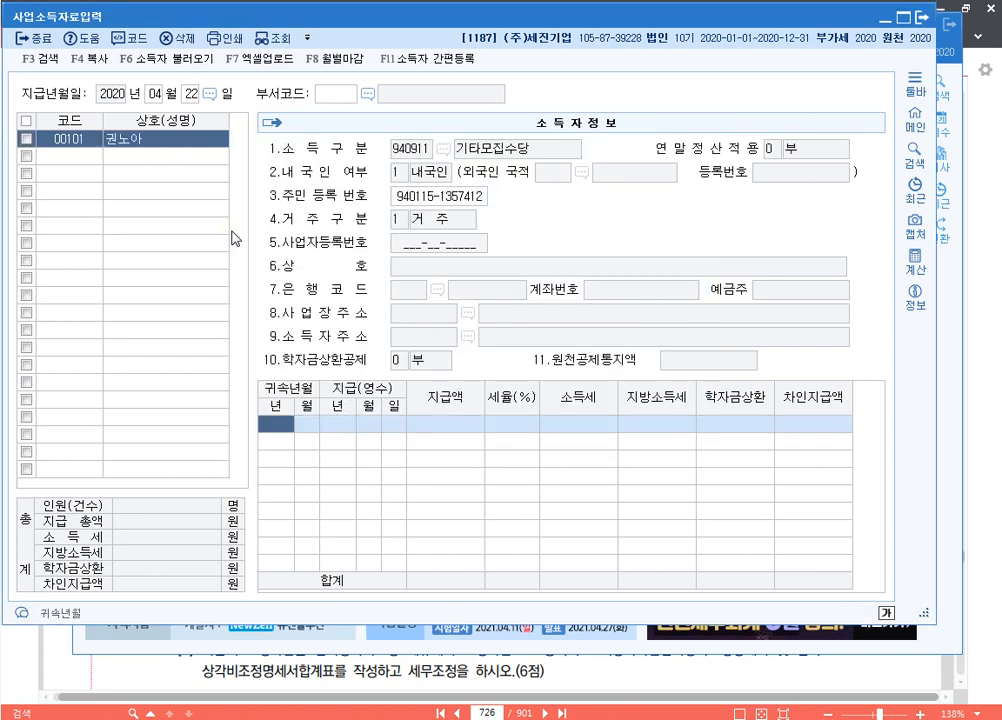
key(Return)
key(Return)
key(Return)
key(Return)
key(Return)
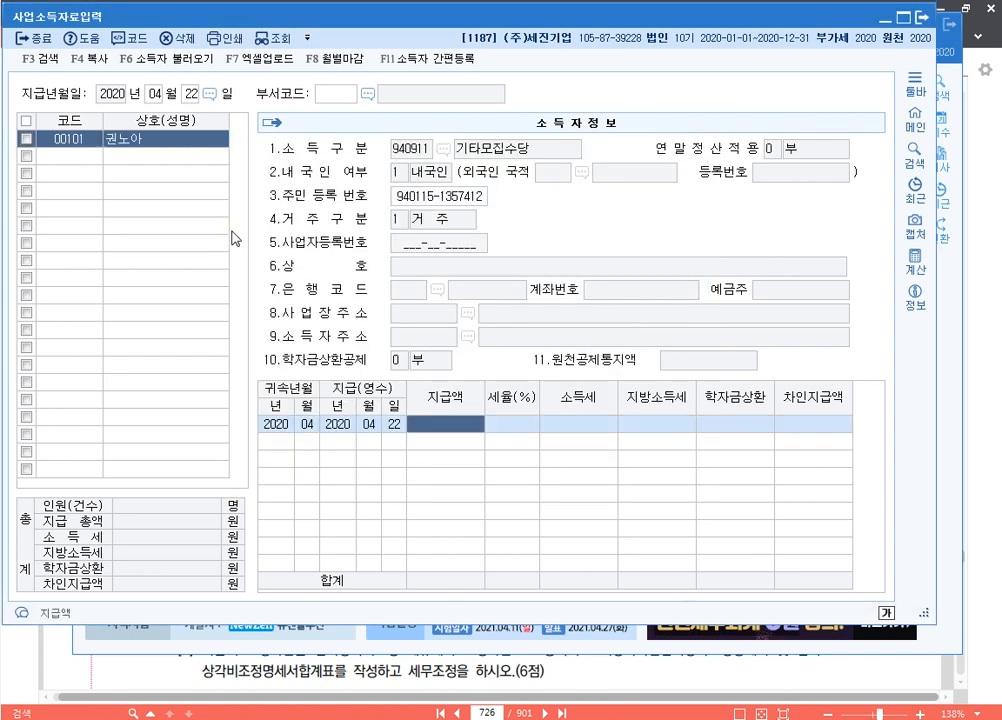
text(12000000)
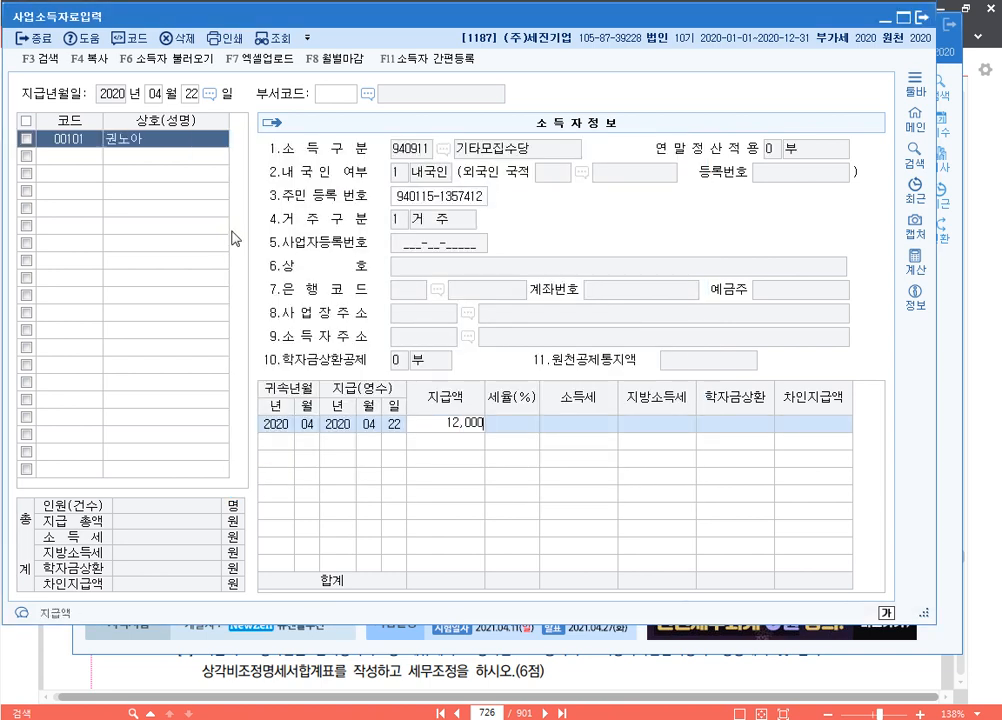
key(Return)
key(Return)
key(Return)
key(Return)
key(Return)
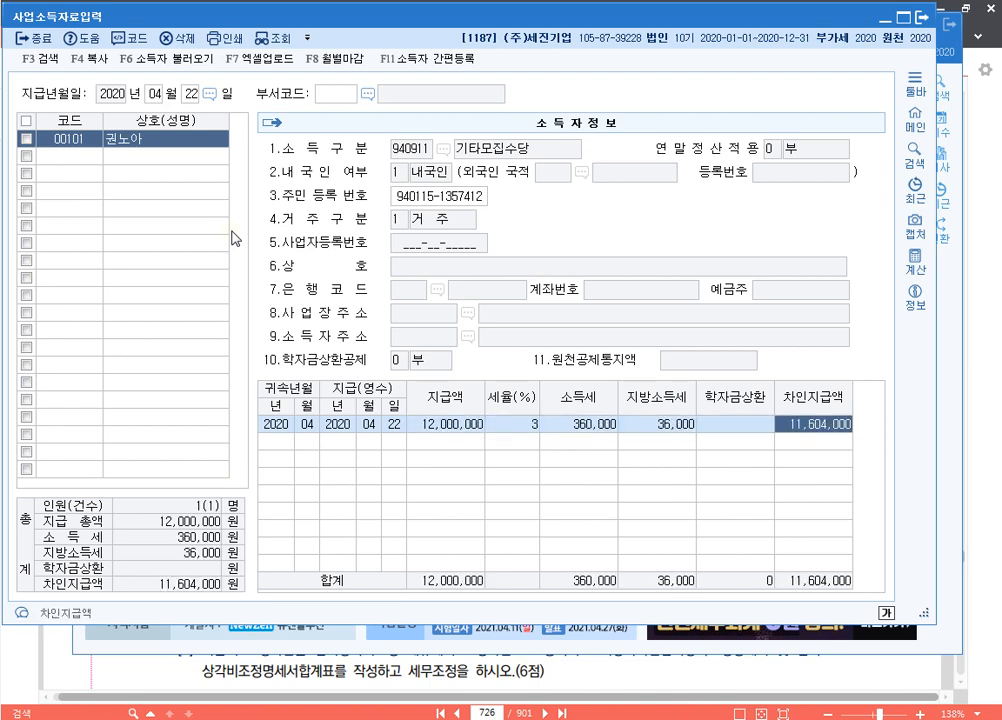
Add earner 00102's 7,000,000 won payment, review both rows, and close the payment entry
key(F2)
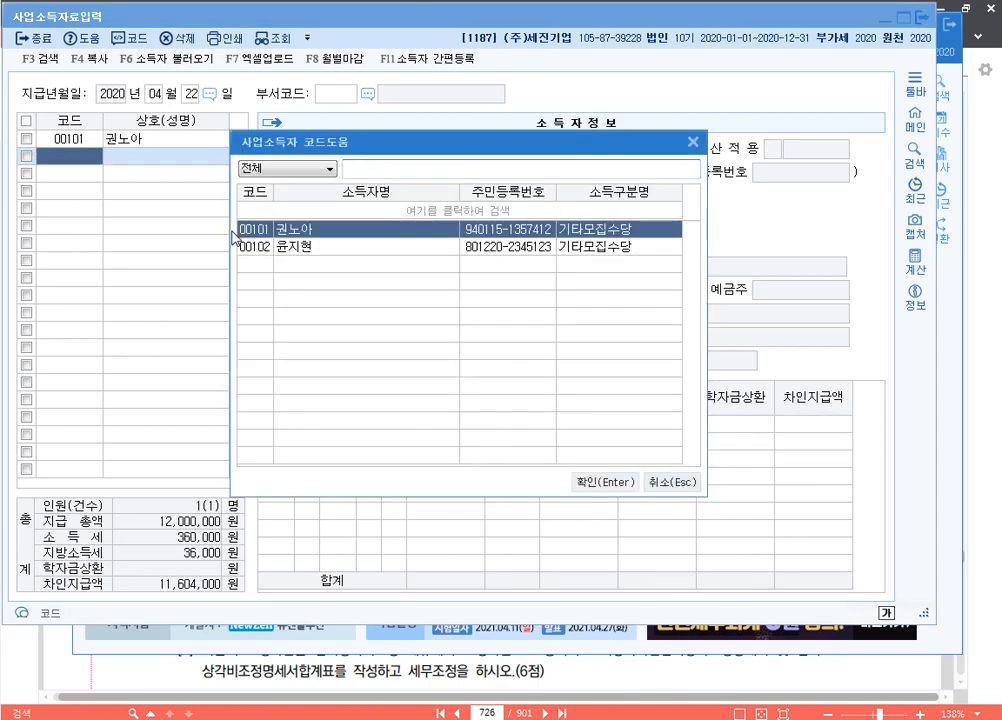
key(Down)
key(Return)
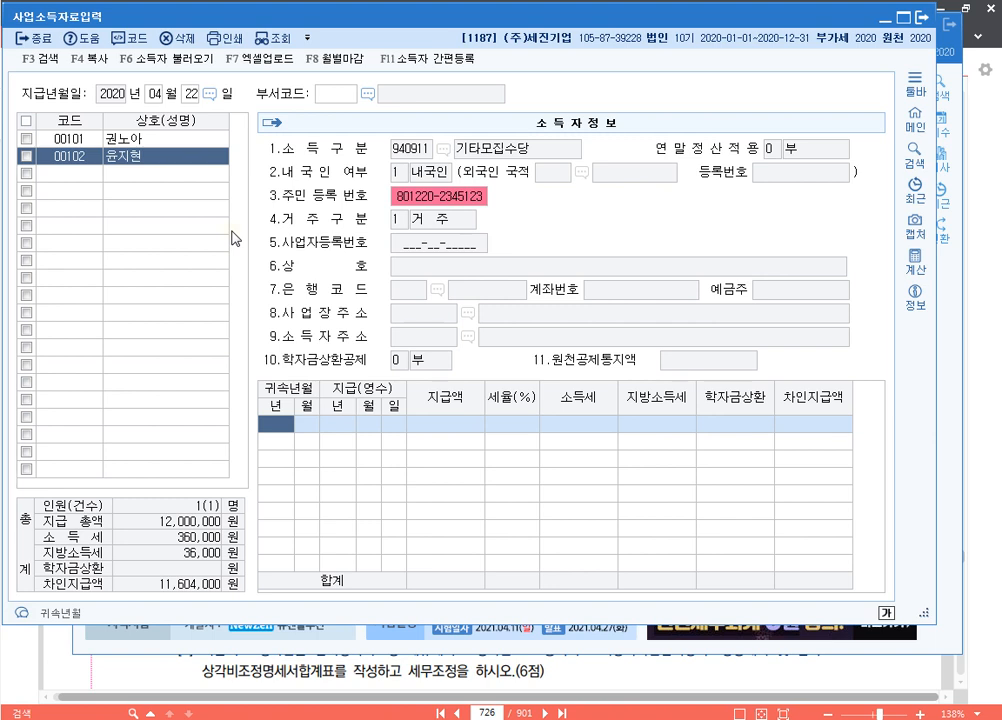
key(Return)
key(Return)
key(Return)
key(Return)
key(Return)
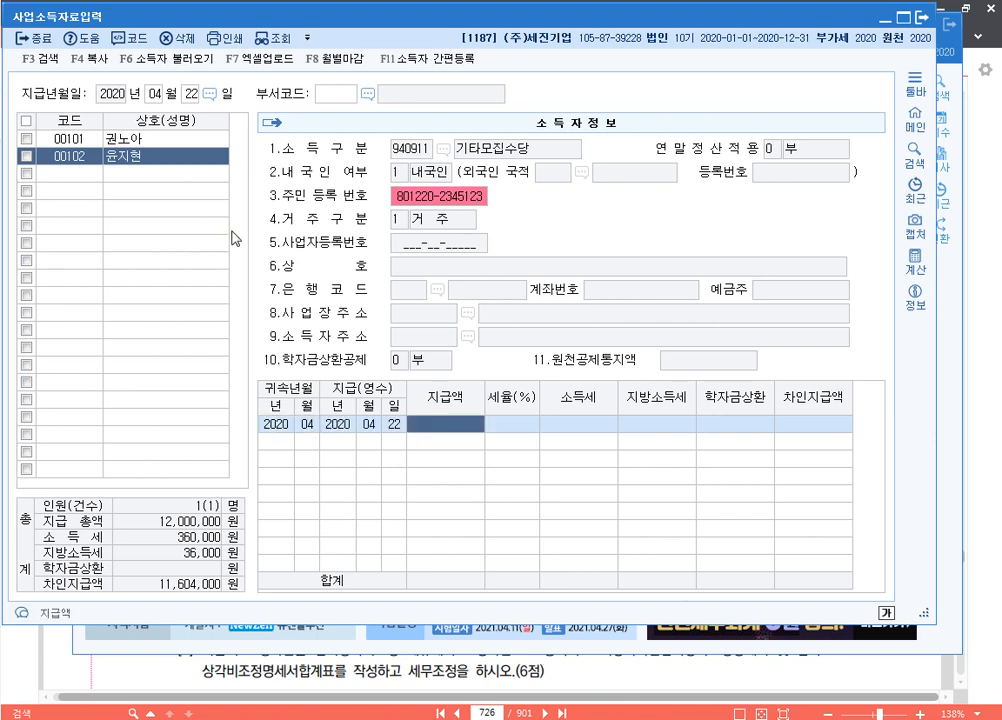
text(7000000)
key(Return)
key(Return)
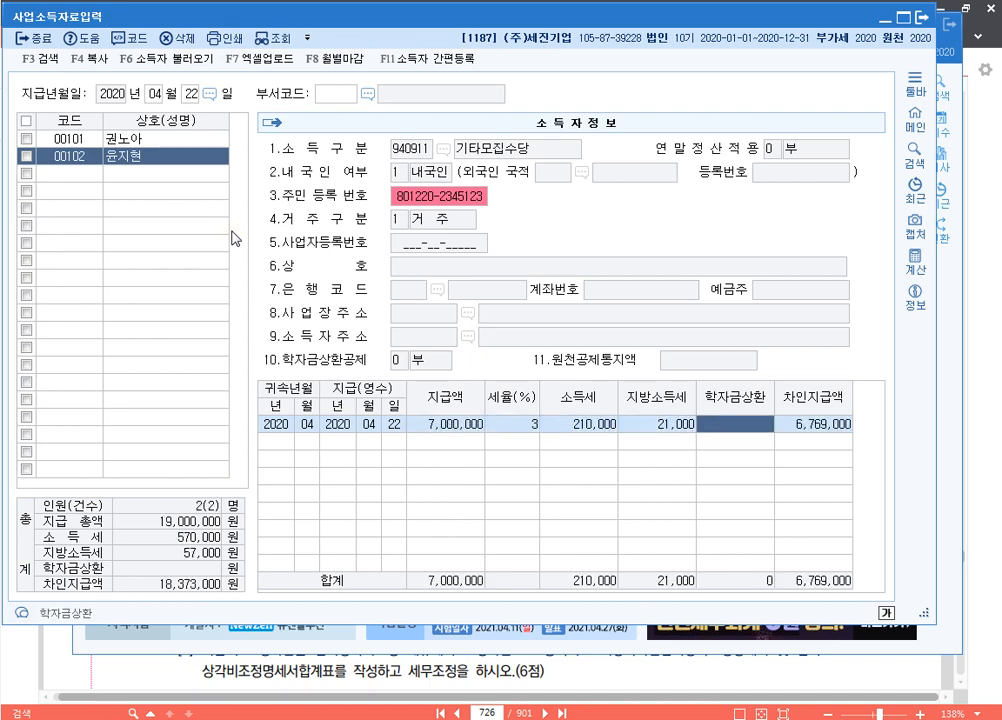
key(Return)
key(Return)
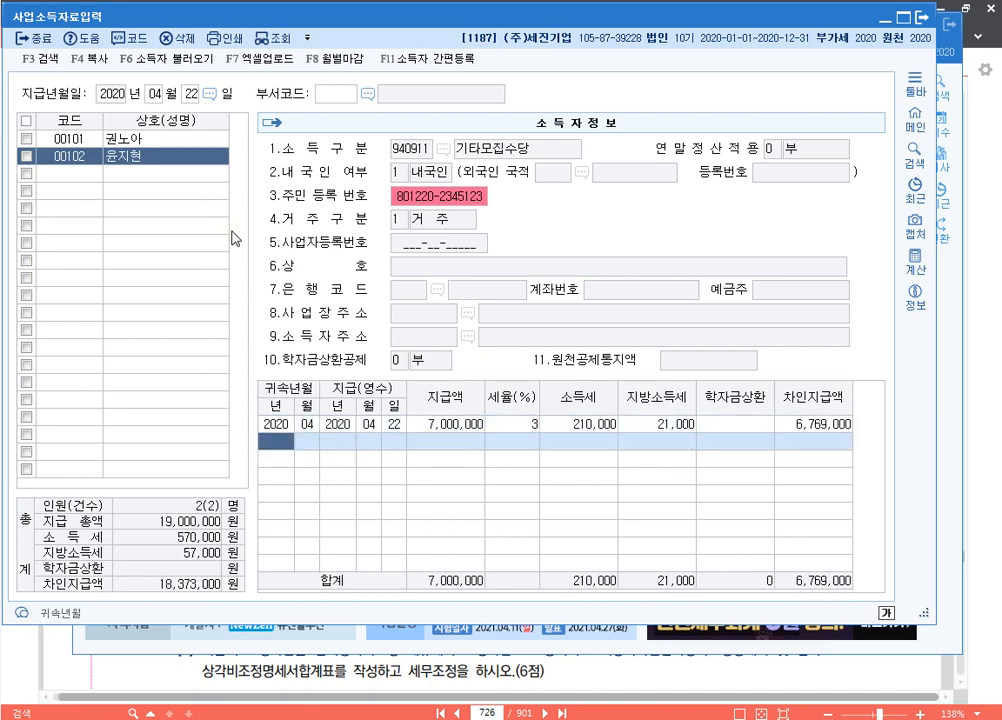
click(75, 140)
click(76, 155)
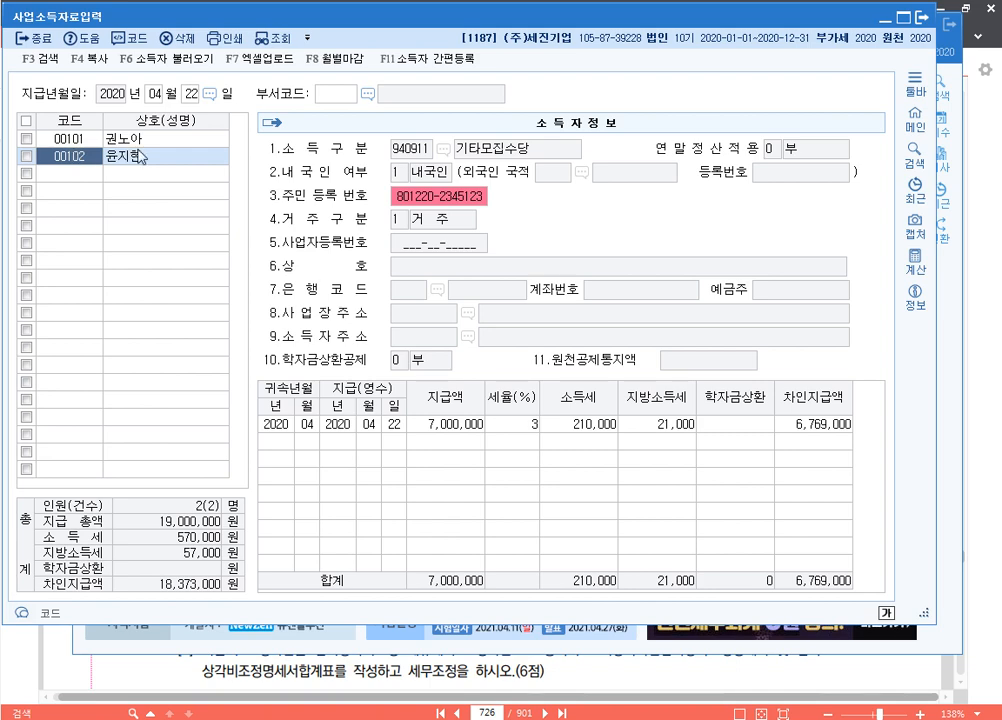
click(921, 17)
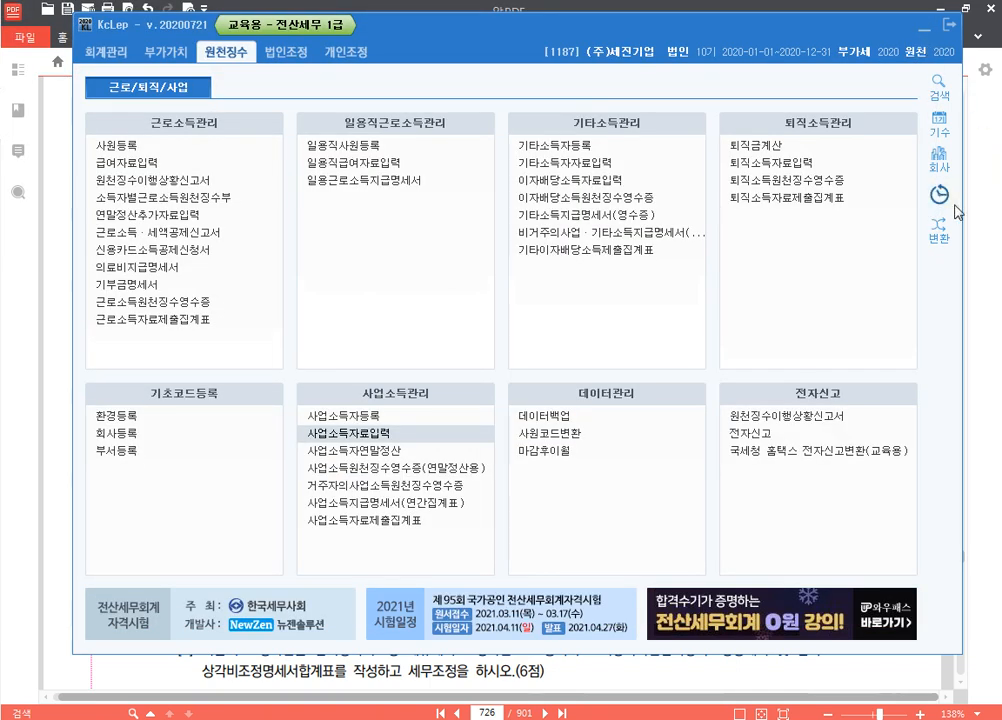
Switch the working company to 9103 (주)갑을산업 and bring the PDF textbook forward
click(938, 158)
text(9103)
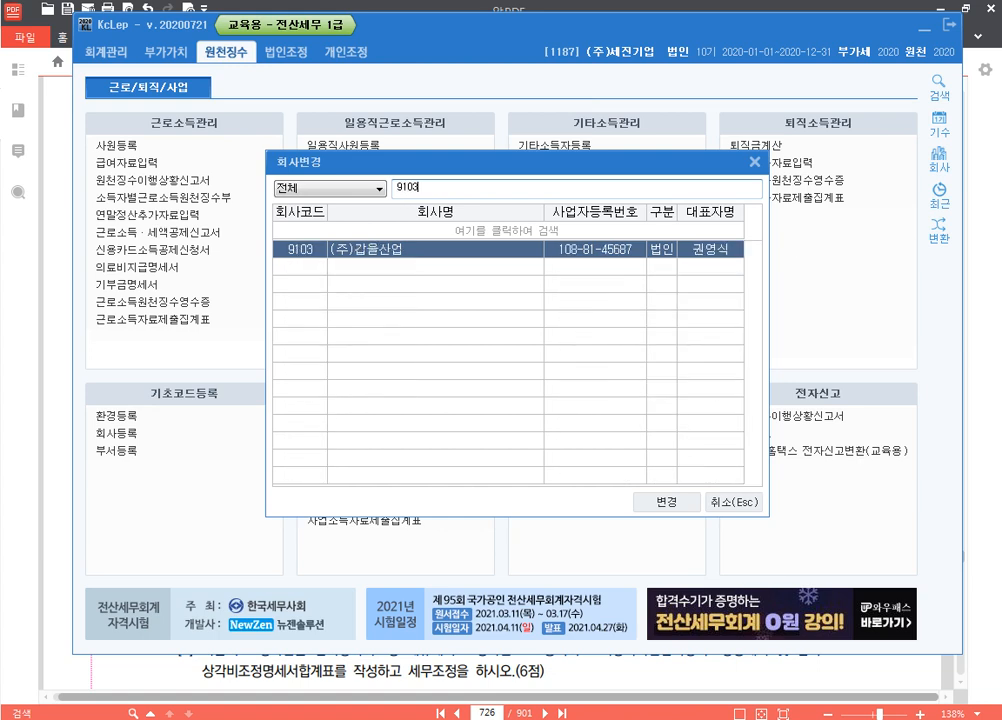
key(Return)
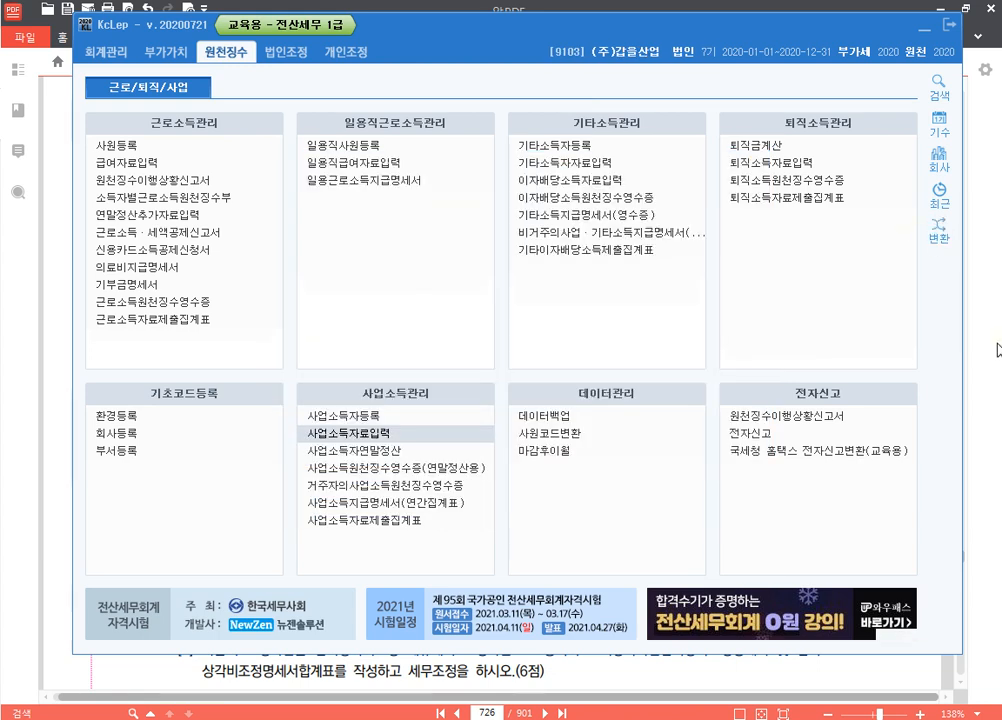
click(978, 283)
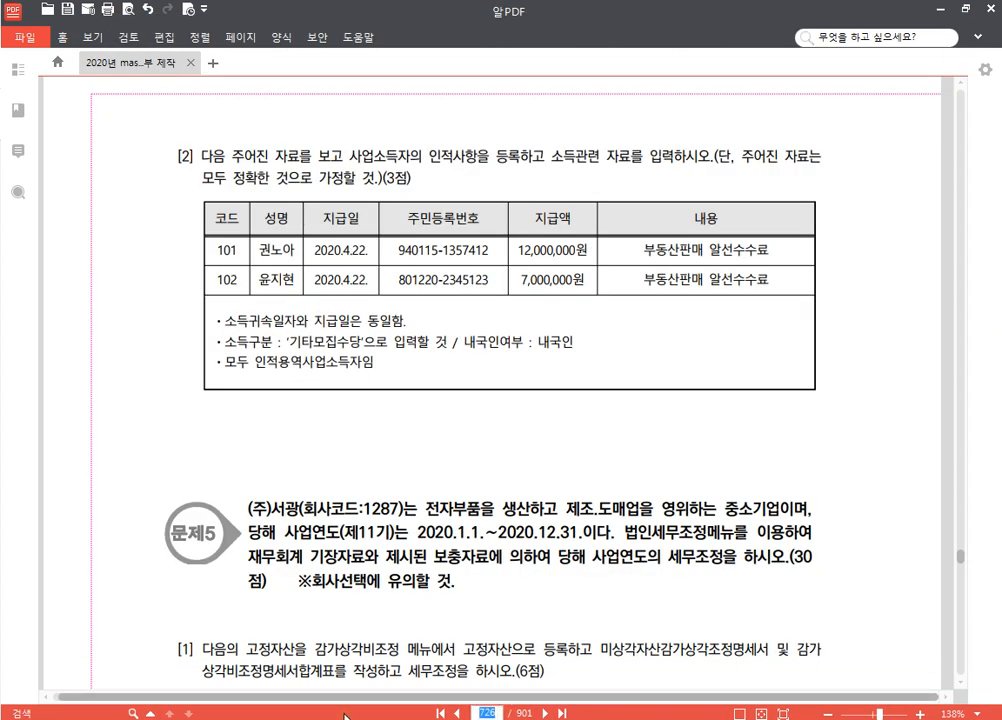
Jump AlPDF to page 409's three-earner other-income exercise, then return to KcLep
text(409)
key(Return)
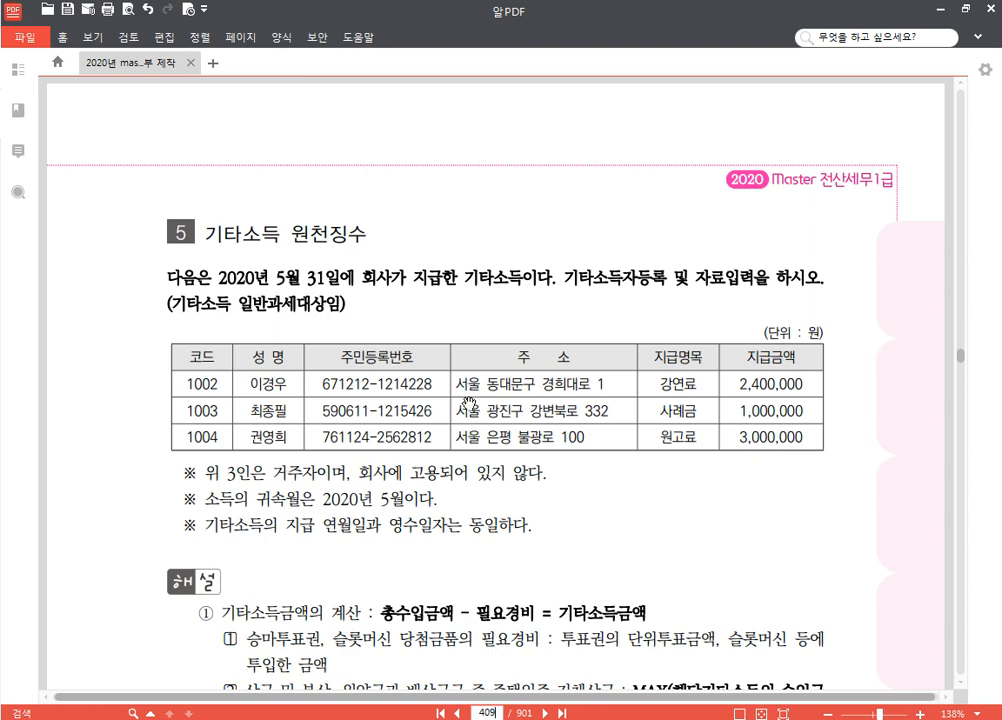
drag(455, 552, 440, 471)
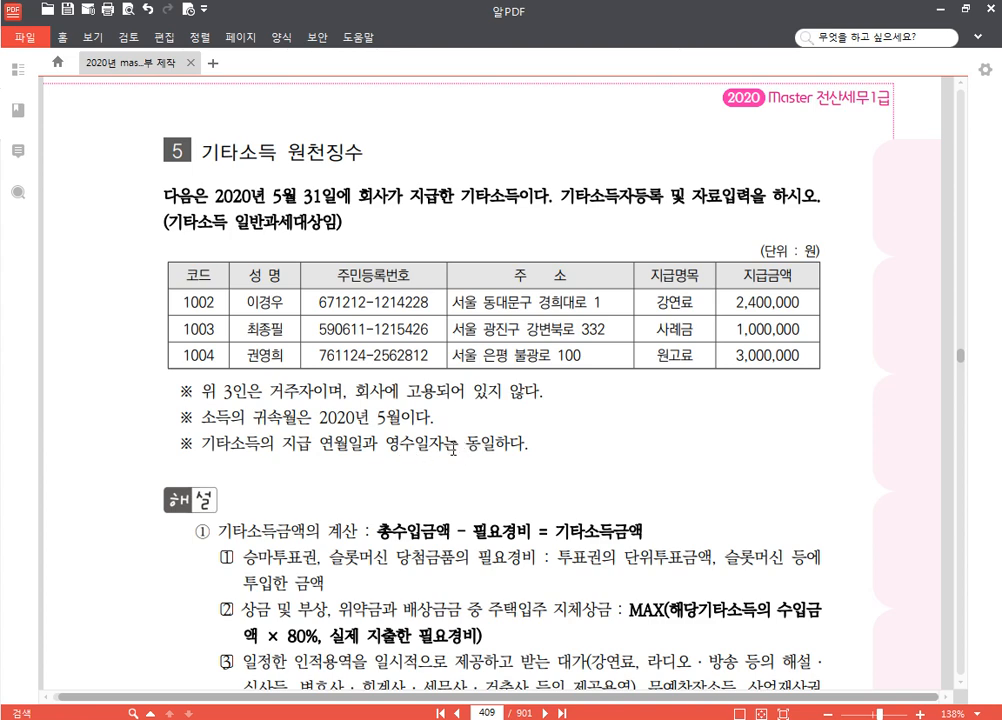
key(alt+Tab)
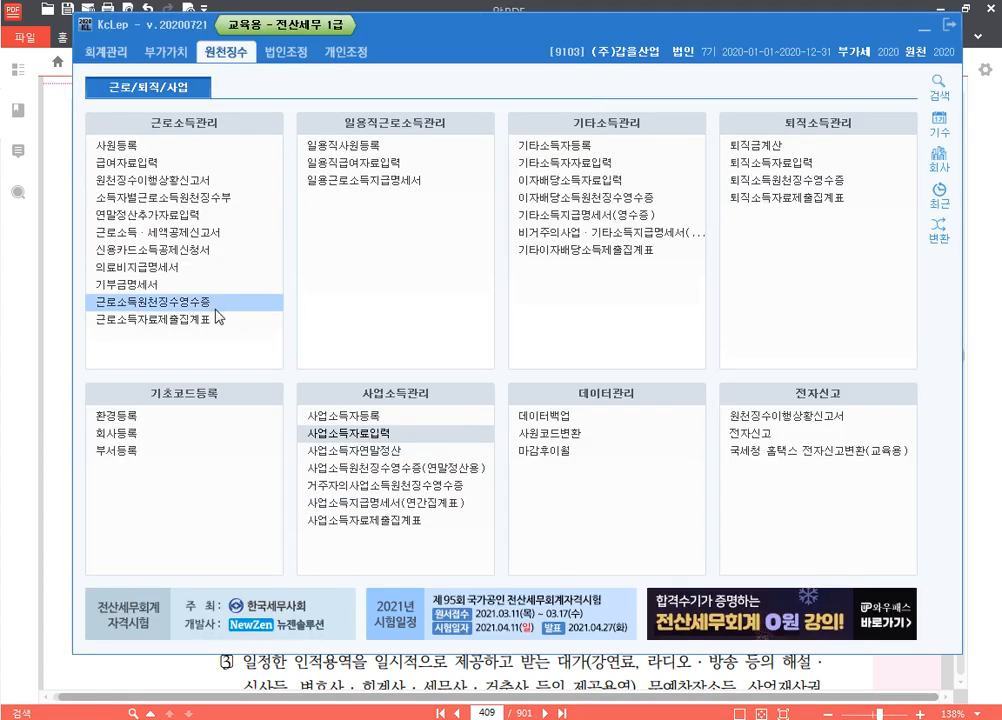
Open 기타소득자등록 for company 9103 and cancel the 필요경비율 일괄변경 notice
click(619, 149)
click(619, 149)
key(ctrl)
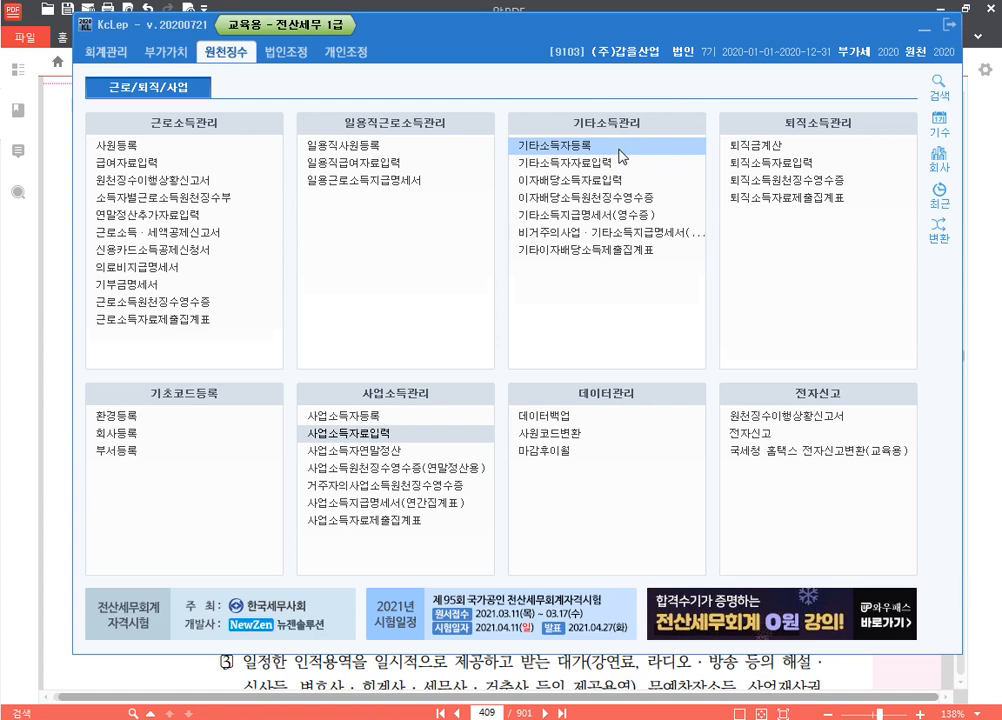
click(621, 156)
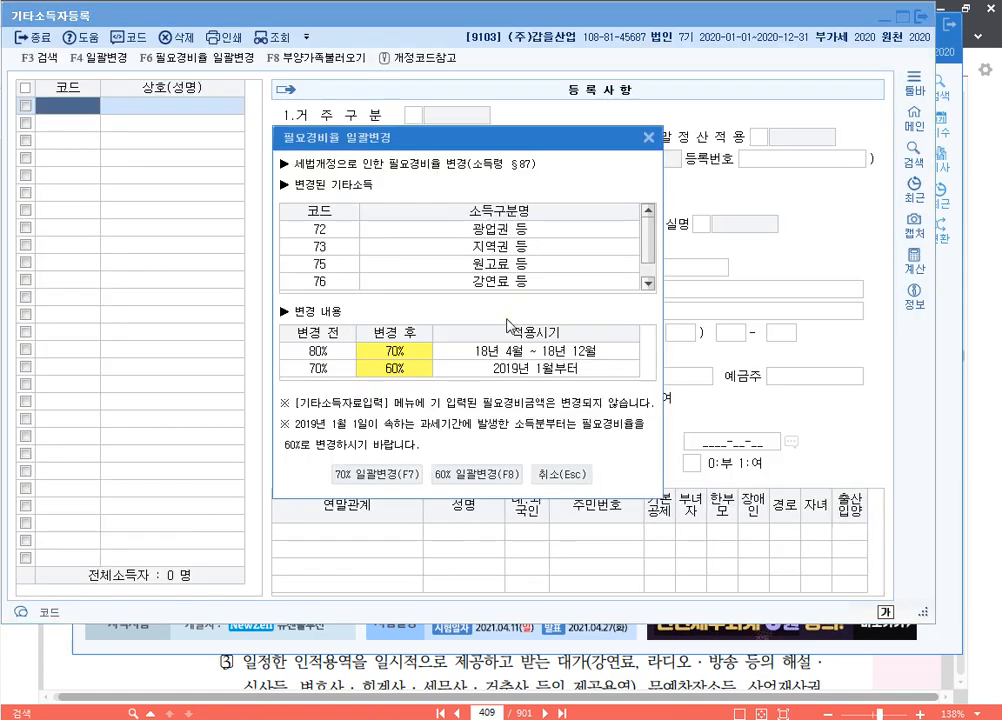
drag(468, 146, 487, 111)
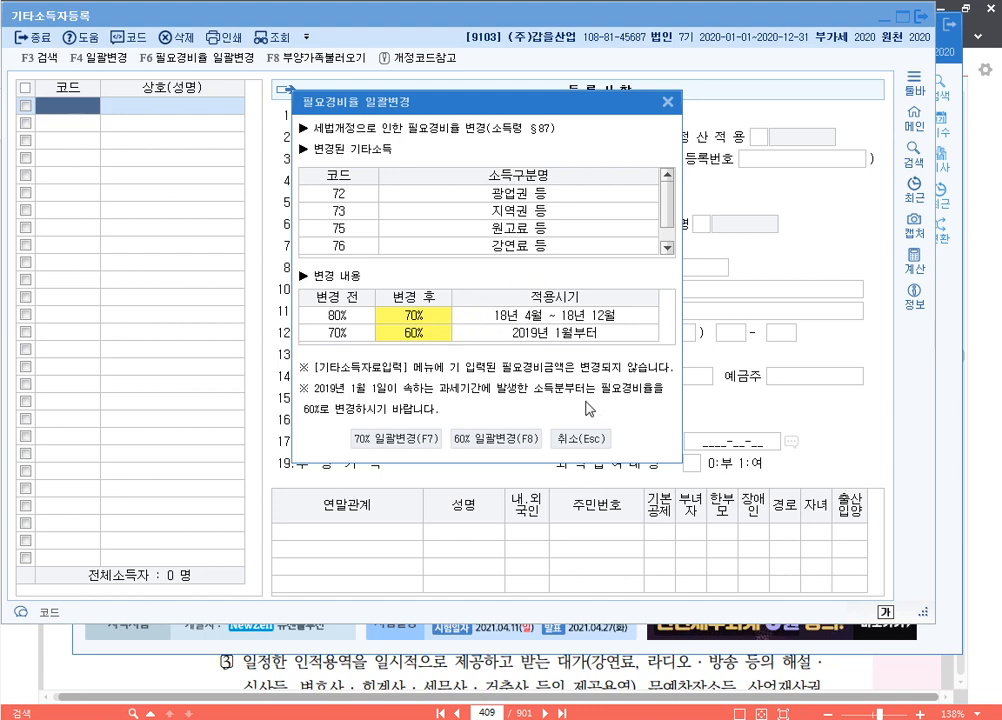
click(586, 441)
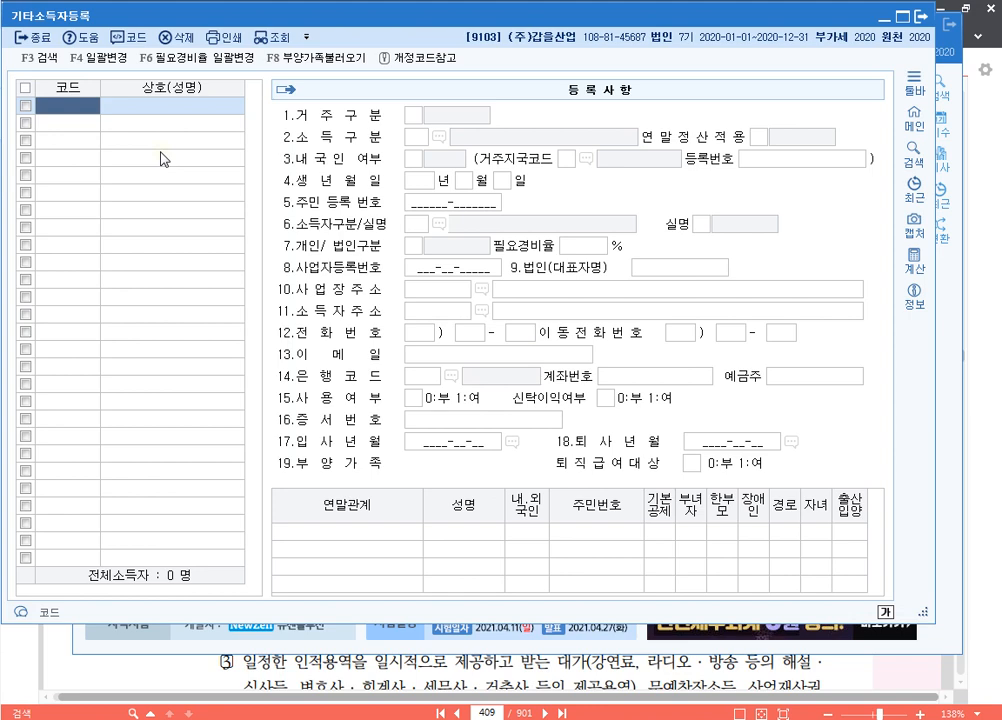
Add earner 01002 with the earner's name, resident status 1 and income type 76 강연료 등
text(01002)
key(Return)
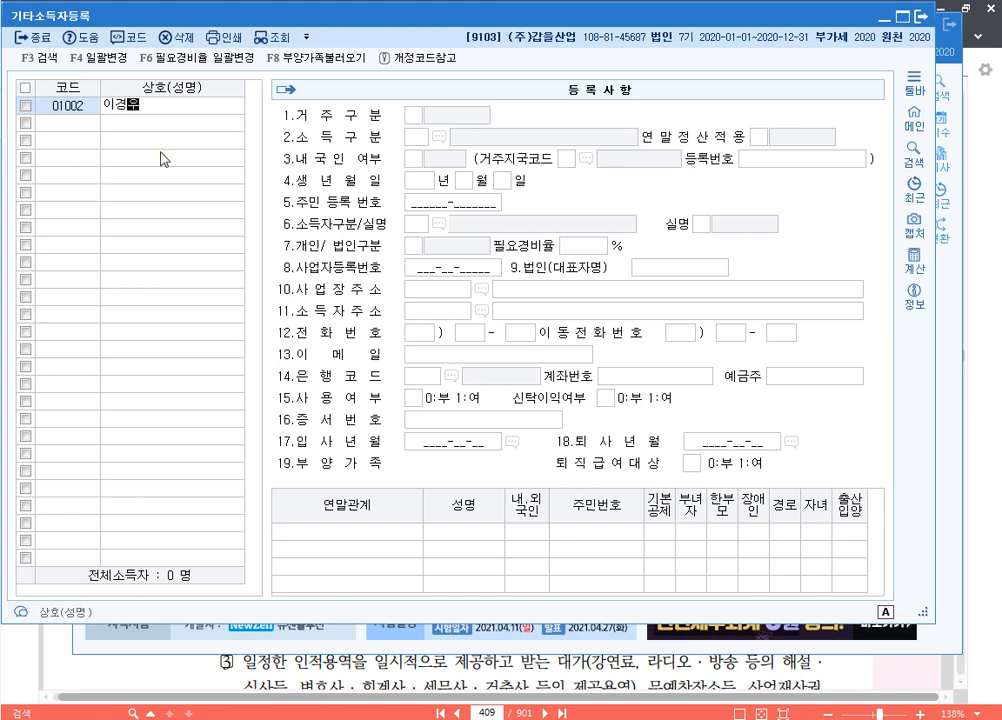
key(Return)
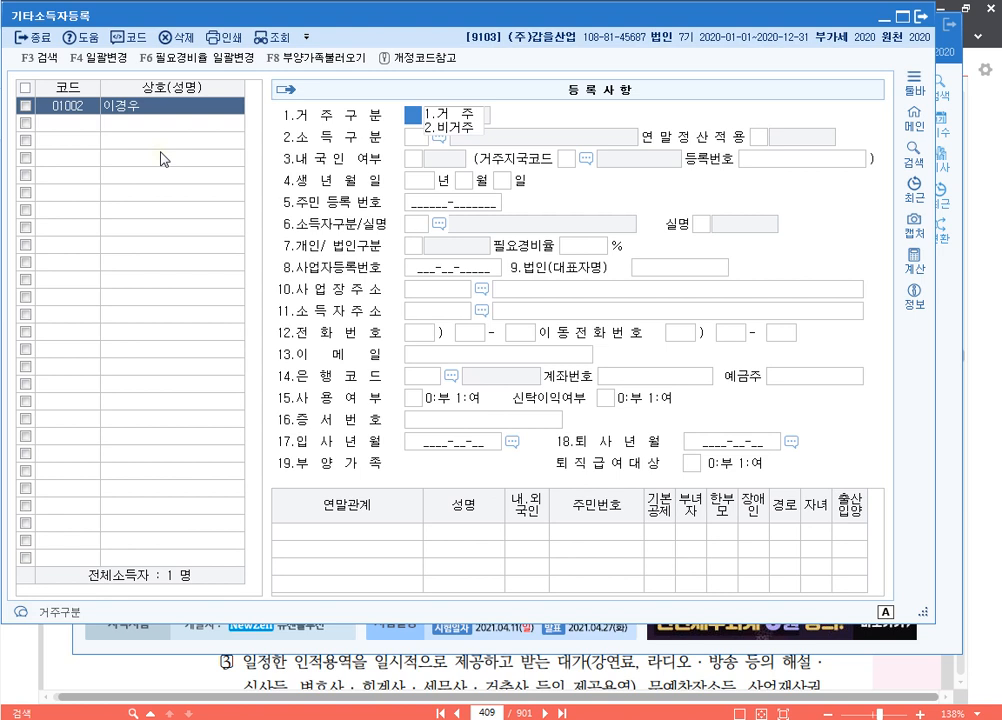
text(1)
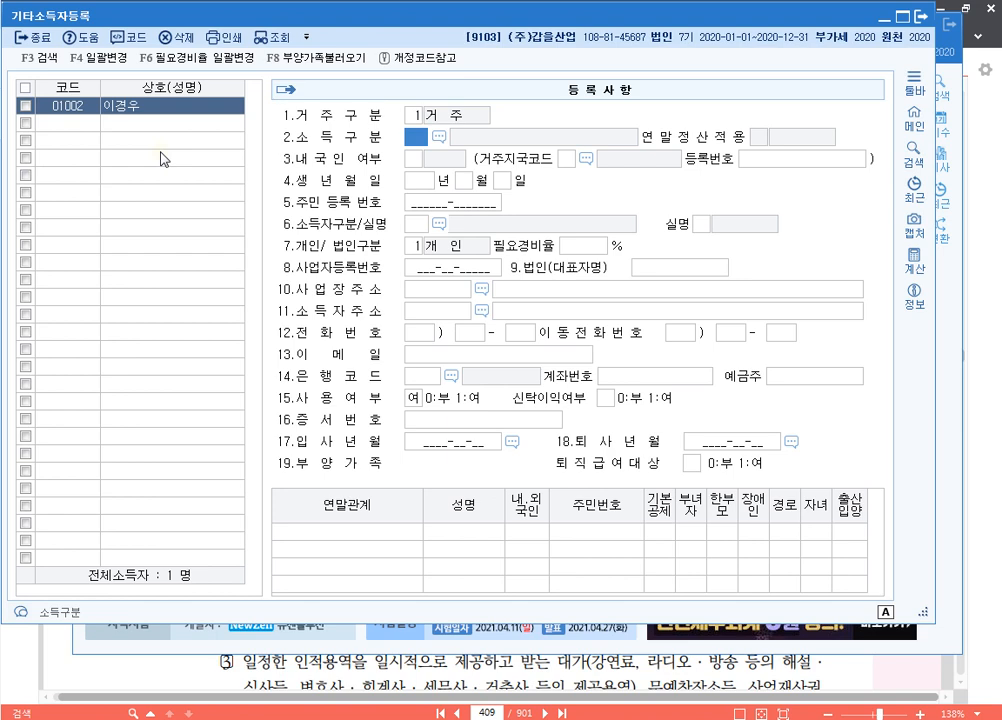
key(F2)
text(강)
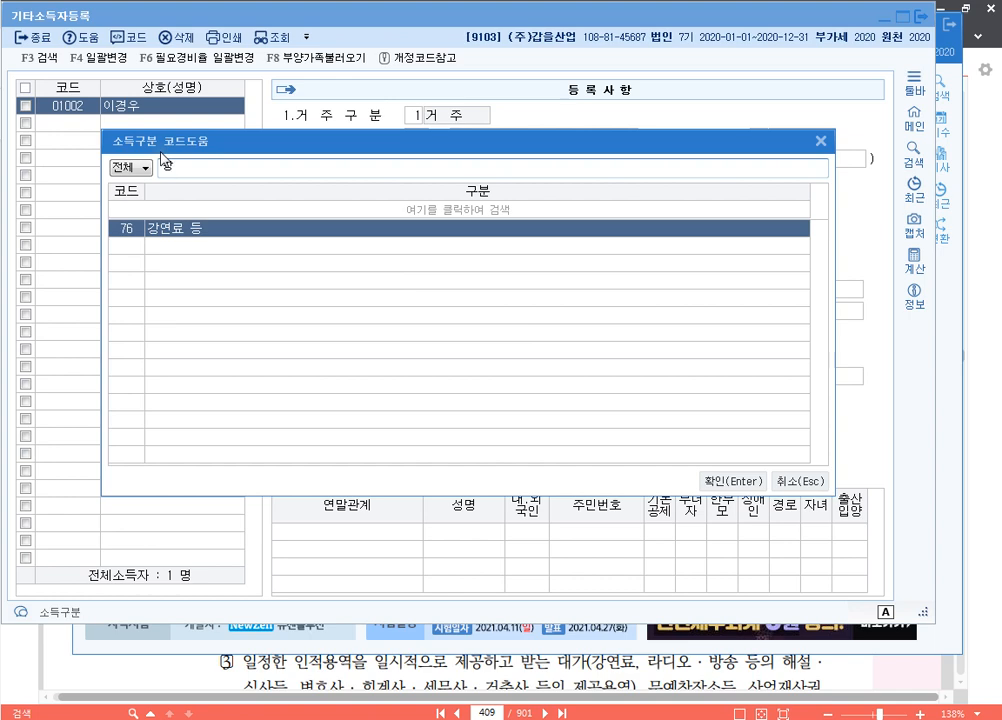
key(Return)
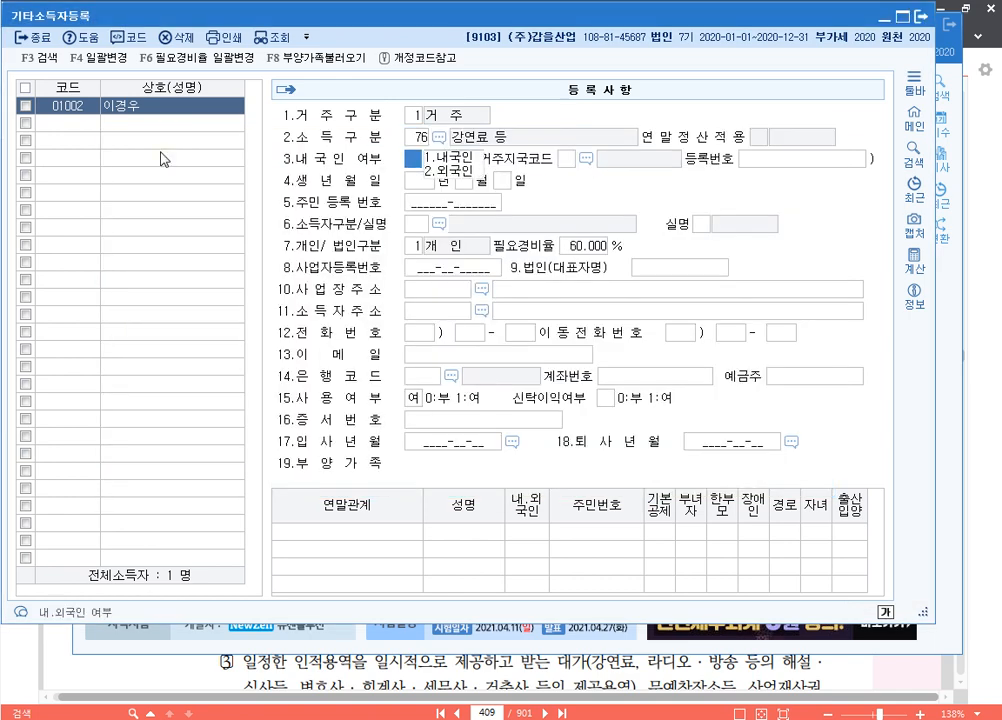
Enter the earner's resident number, ID type 111, real-name and individual, keeping the 60% rate
text(1)
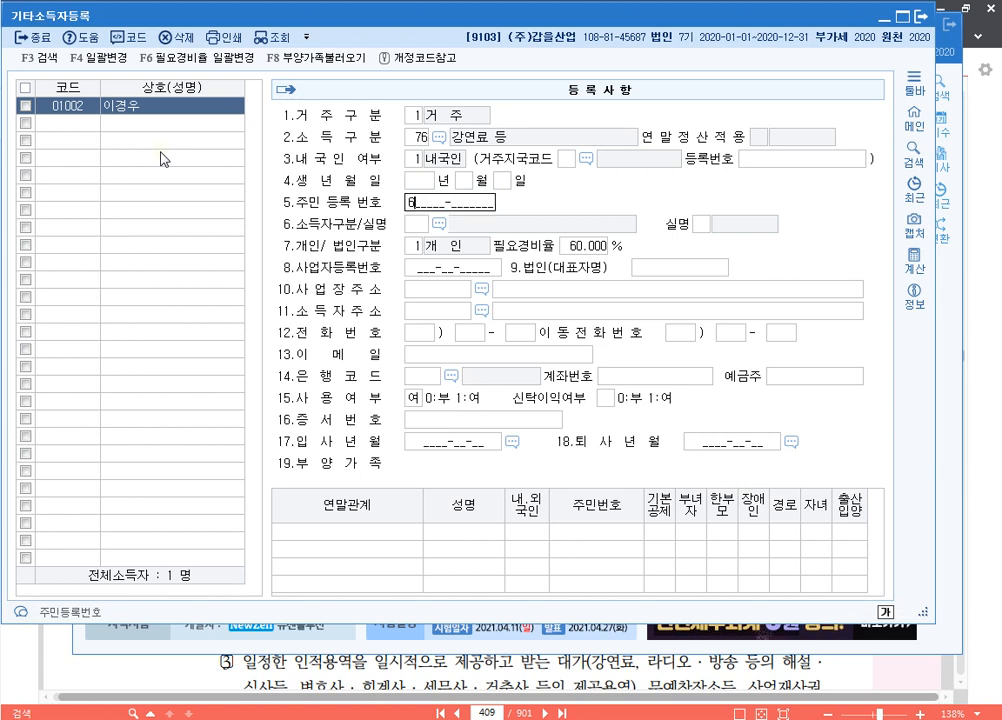
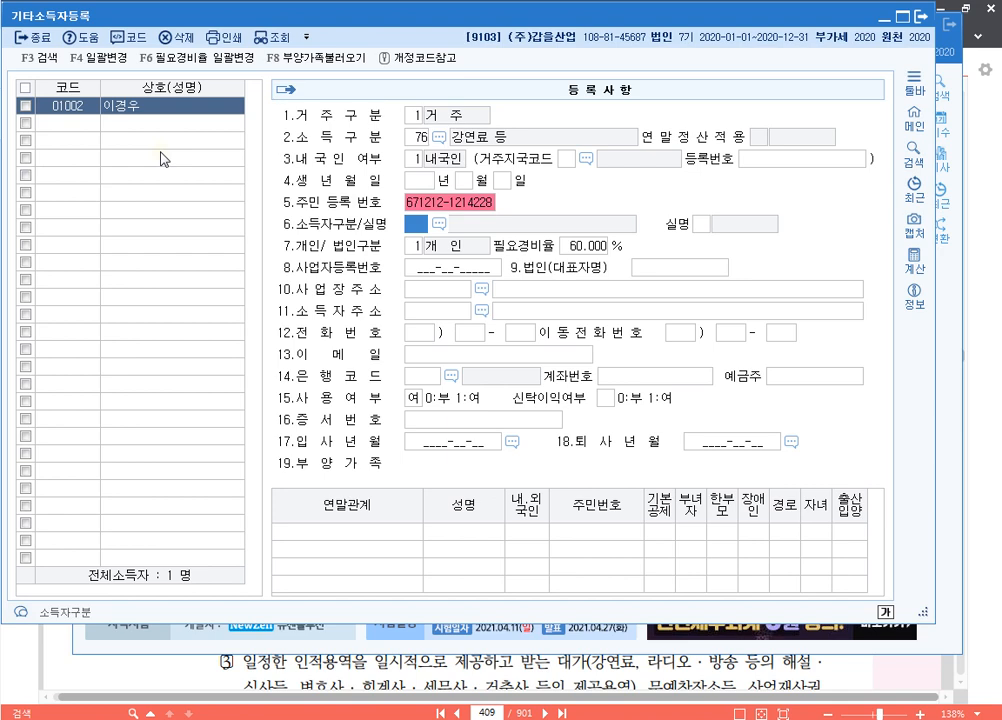
key(F2)
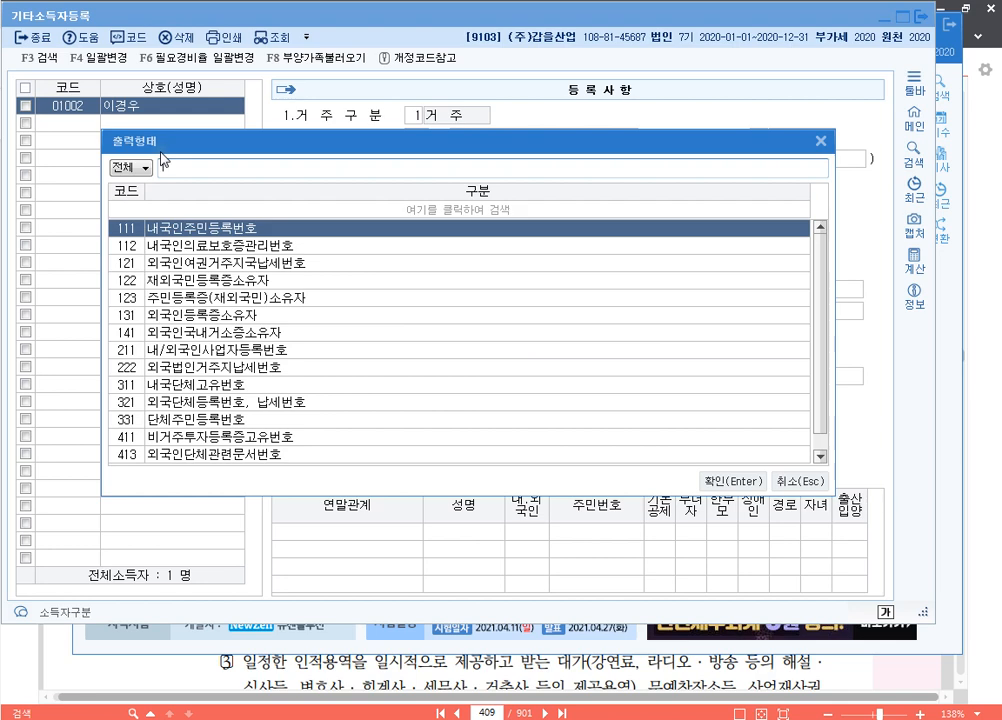
key(Return)
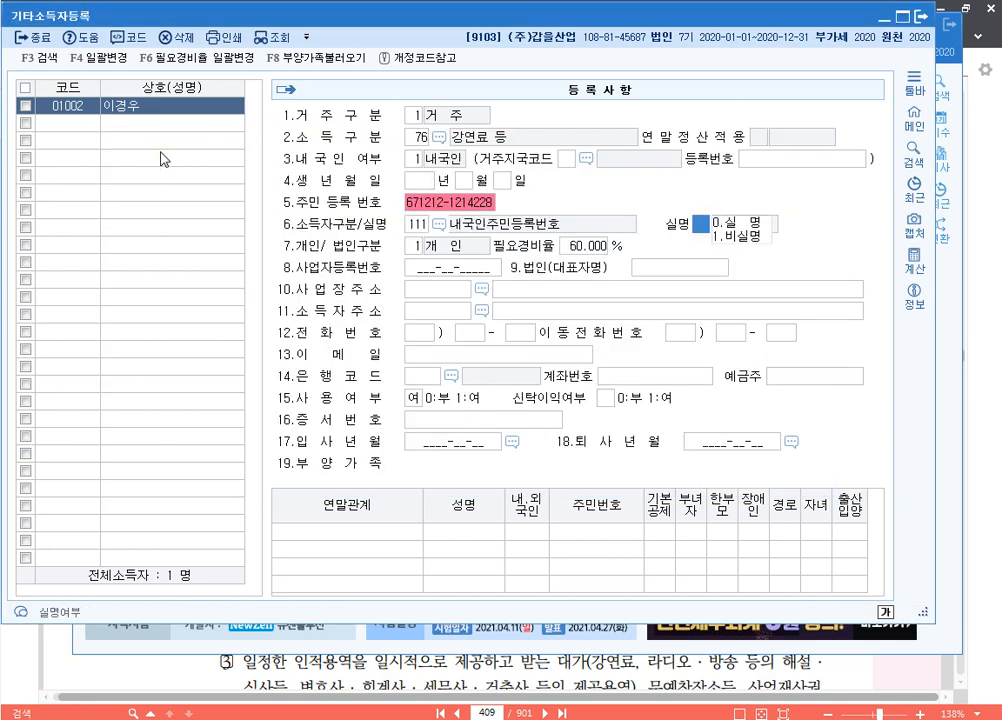
key(Return)
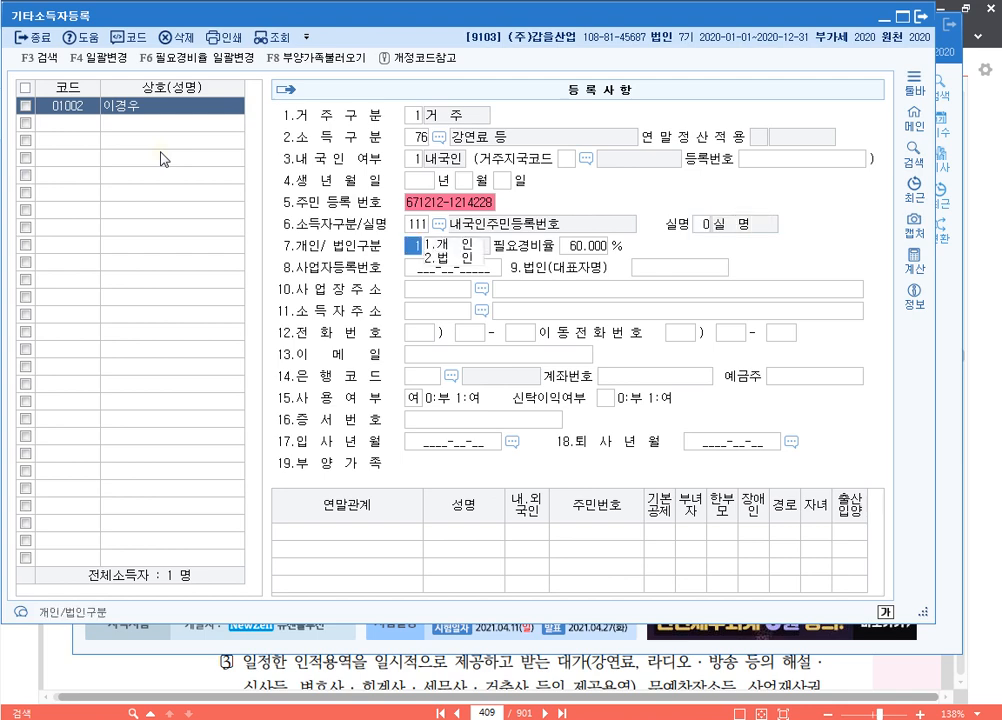
key(Return)
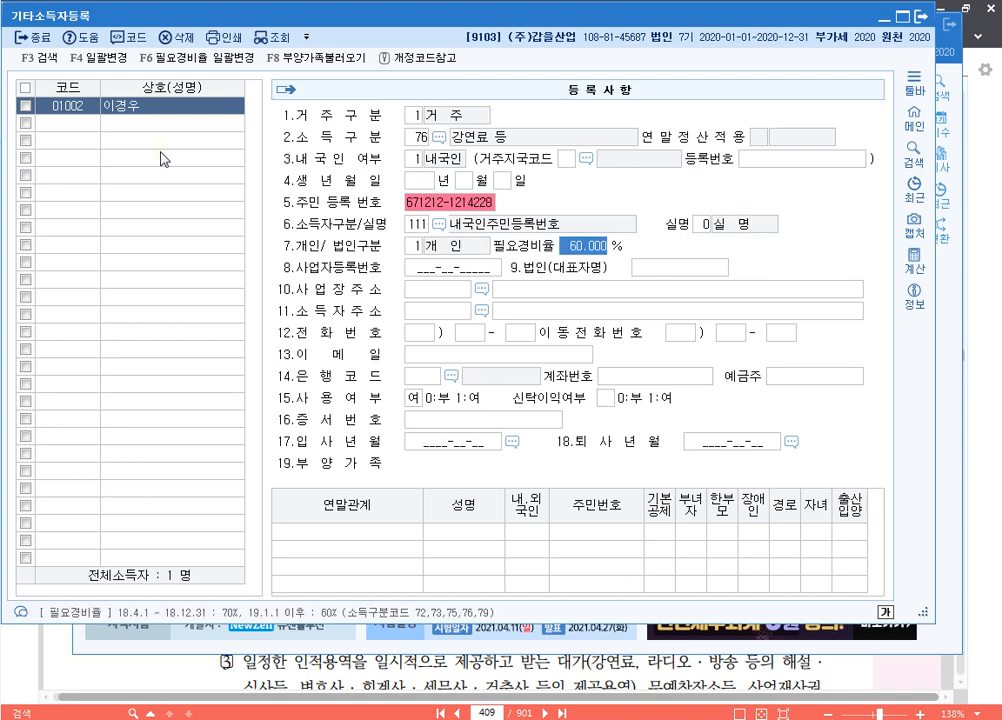
key(Return)
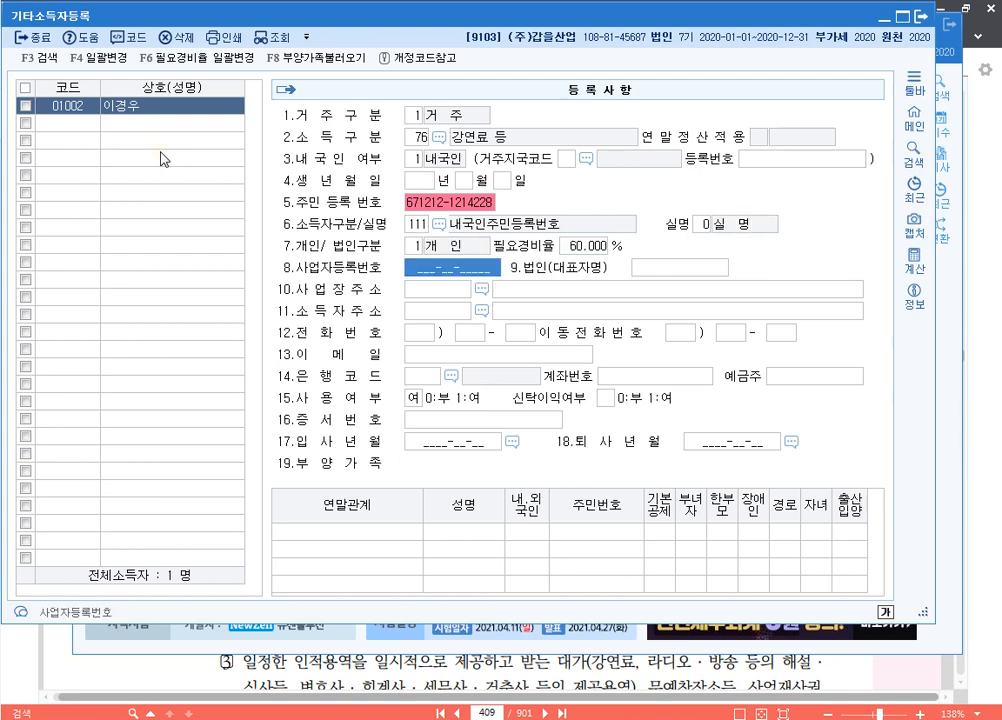
Fill in the earner's home address through the postal address search
key(Return)
key(Return)
key(Return)
key(Return)
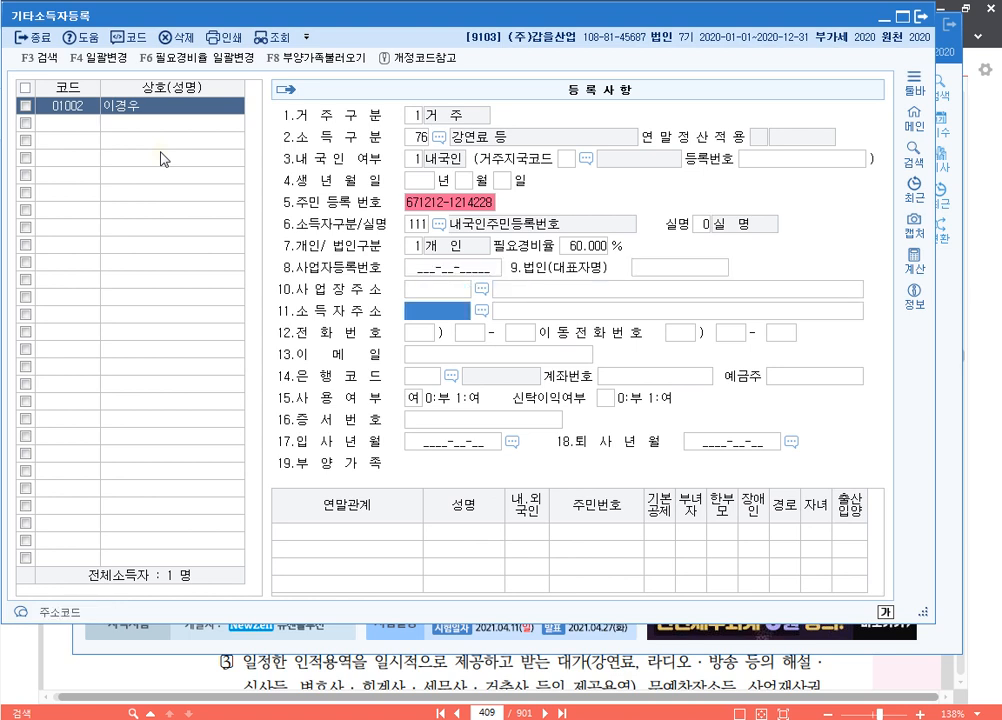
key(F2)
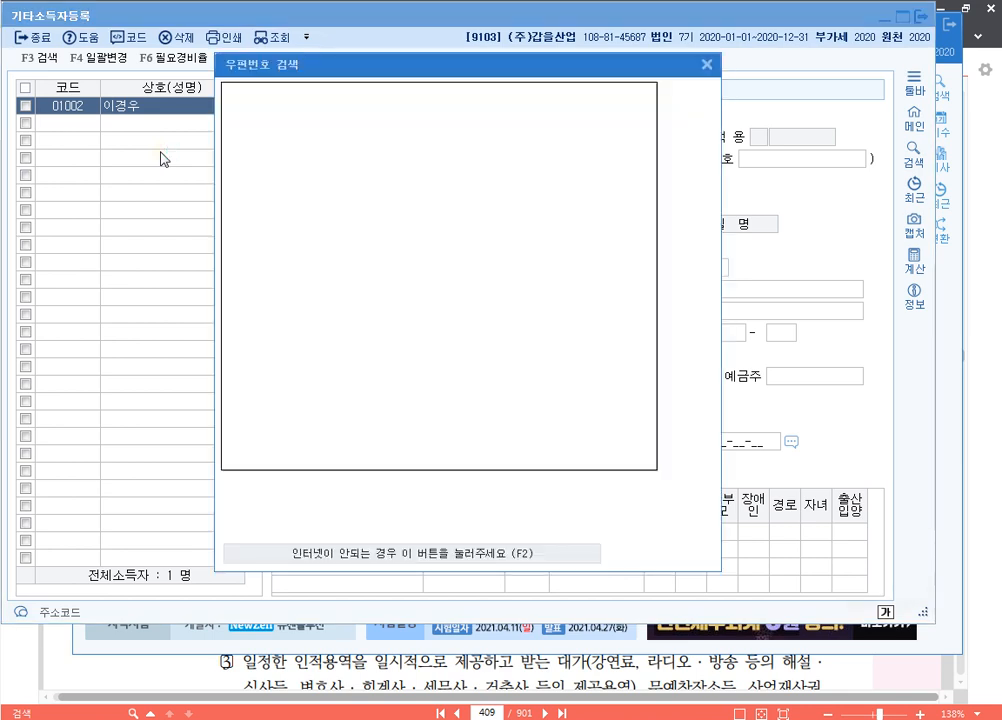
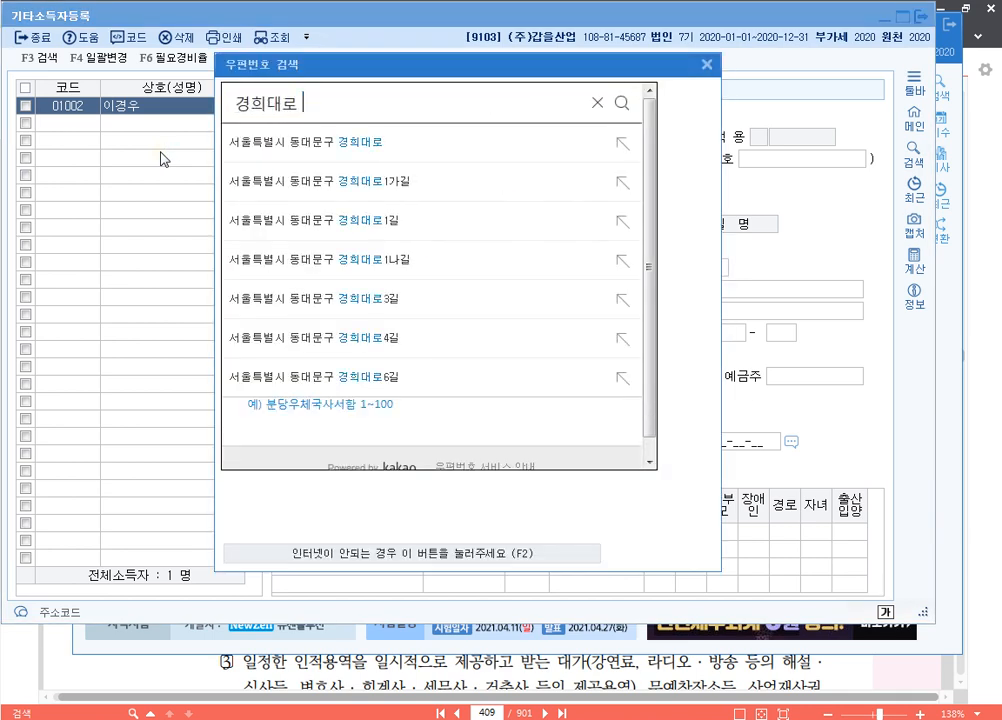
key(Return)
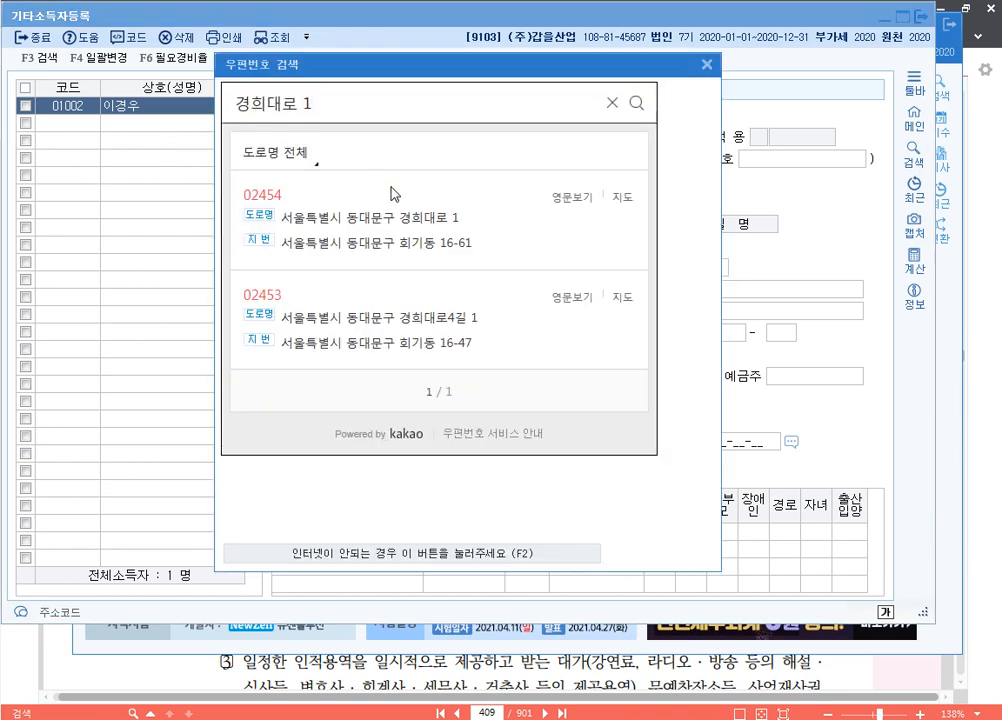
click(360, 217)
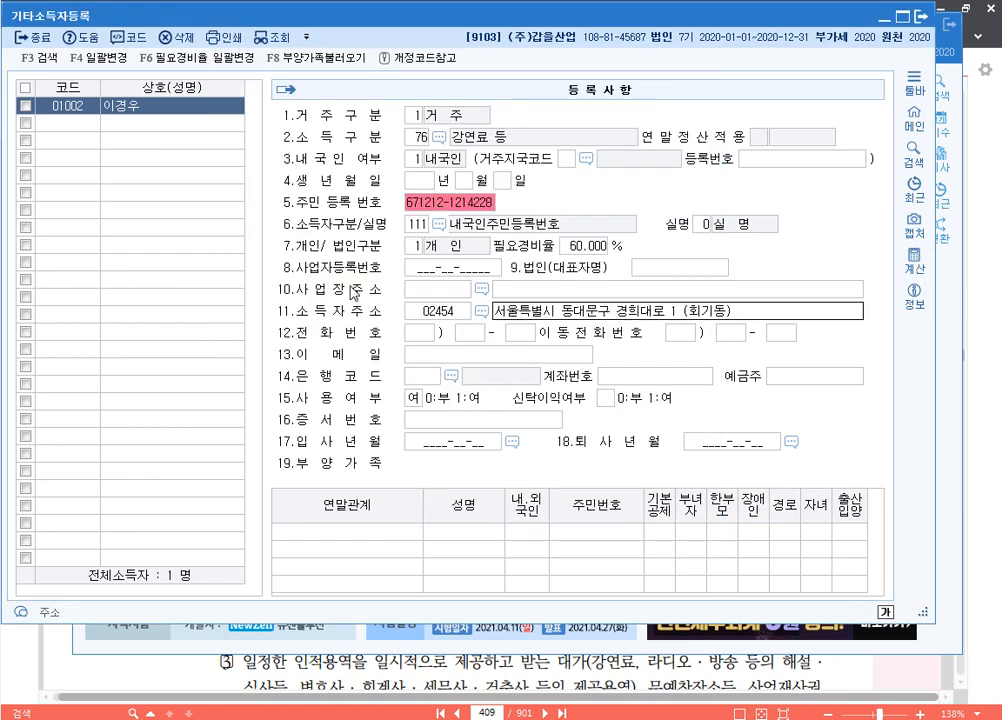
key(Return)
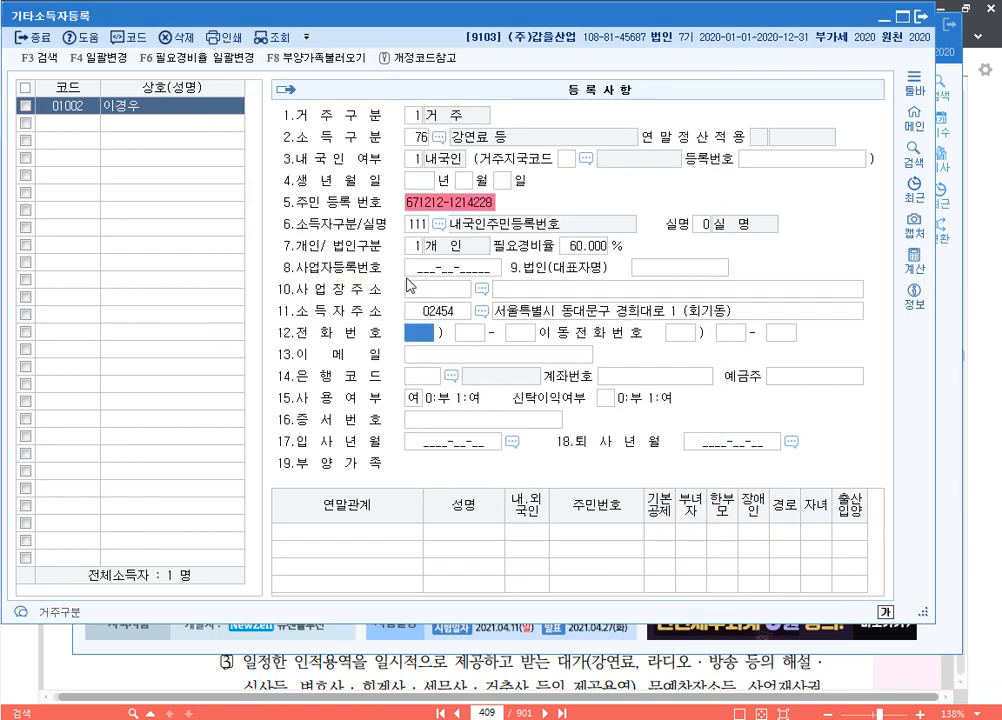
Add earner 01003 with the earner's name, resident status and income type 78 사례금
click(82, 122)
text(1003)
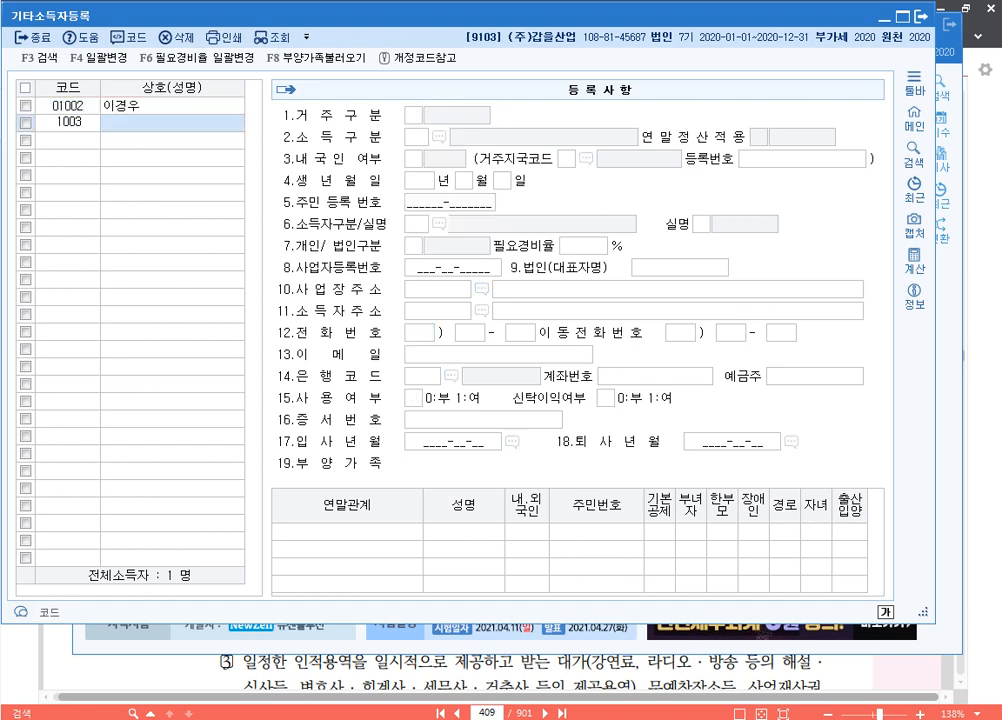
key(Return)
key(Return)
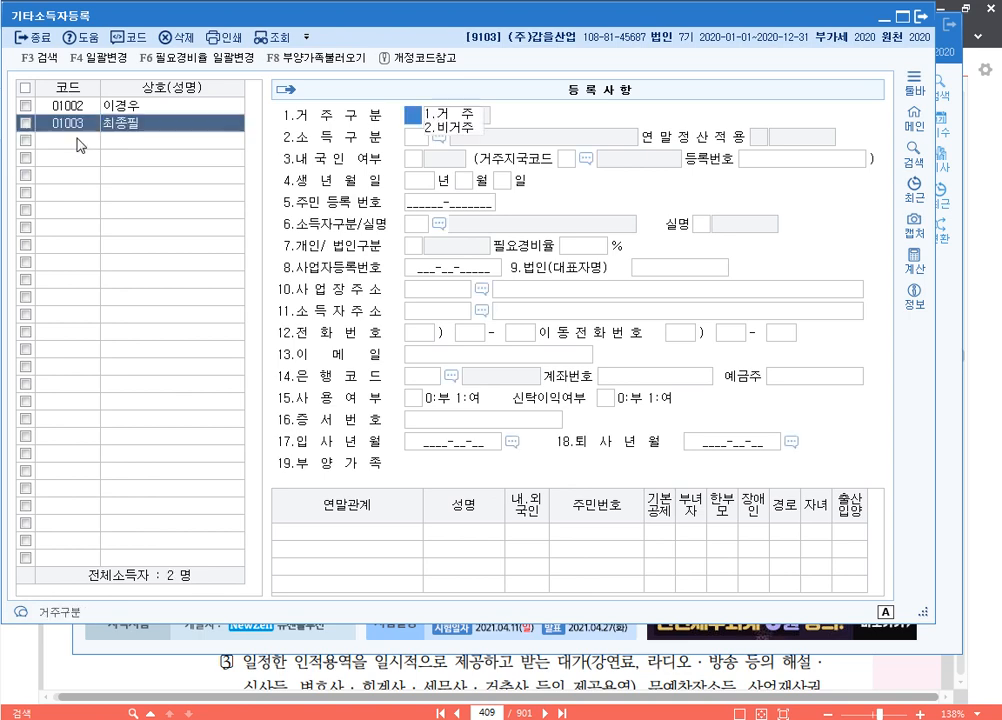
key(Return)
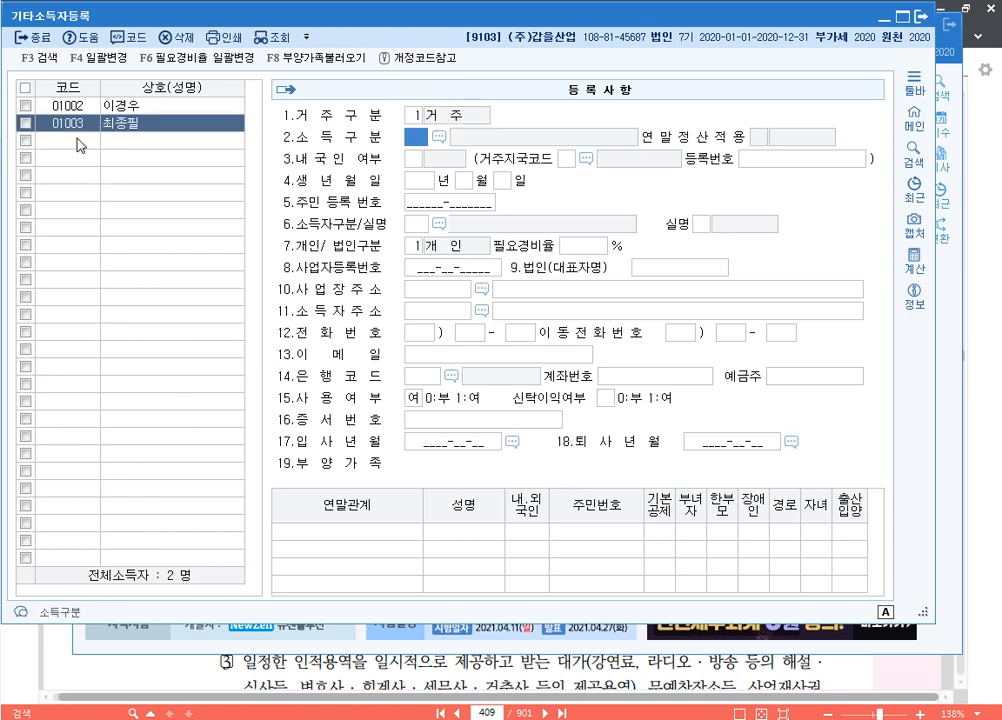
key(F2)
text(사례)
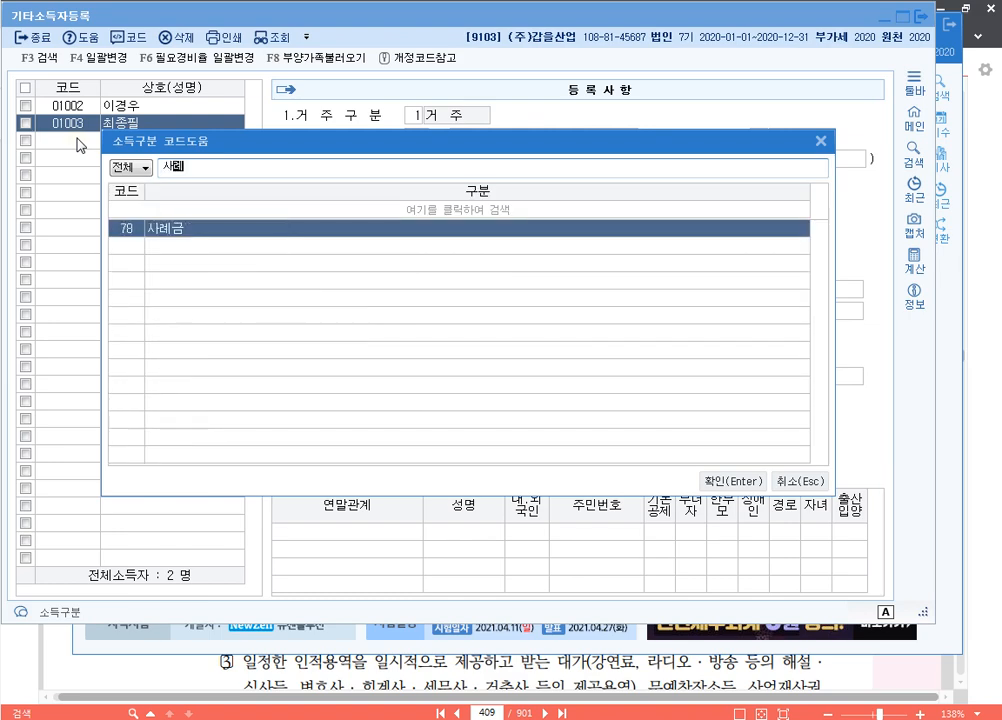
key(Escape)
text(78)
key(Return)
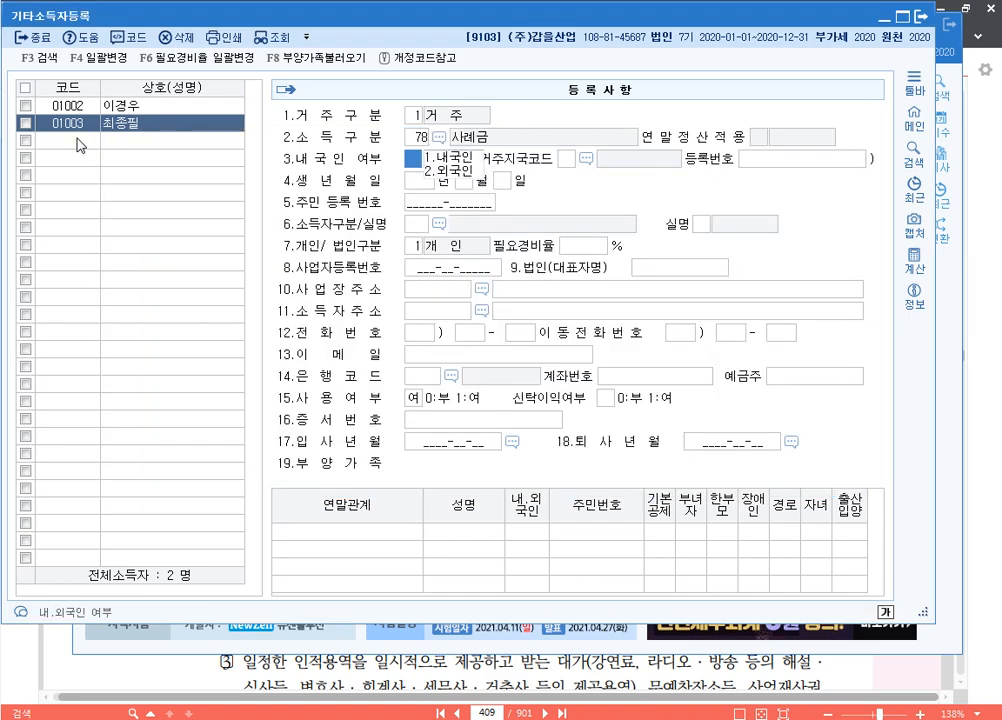
Mark the earner domestic, enter the resident number, ID type 111, real-name and individual
key(Return)
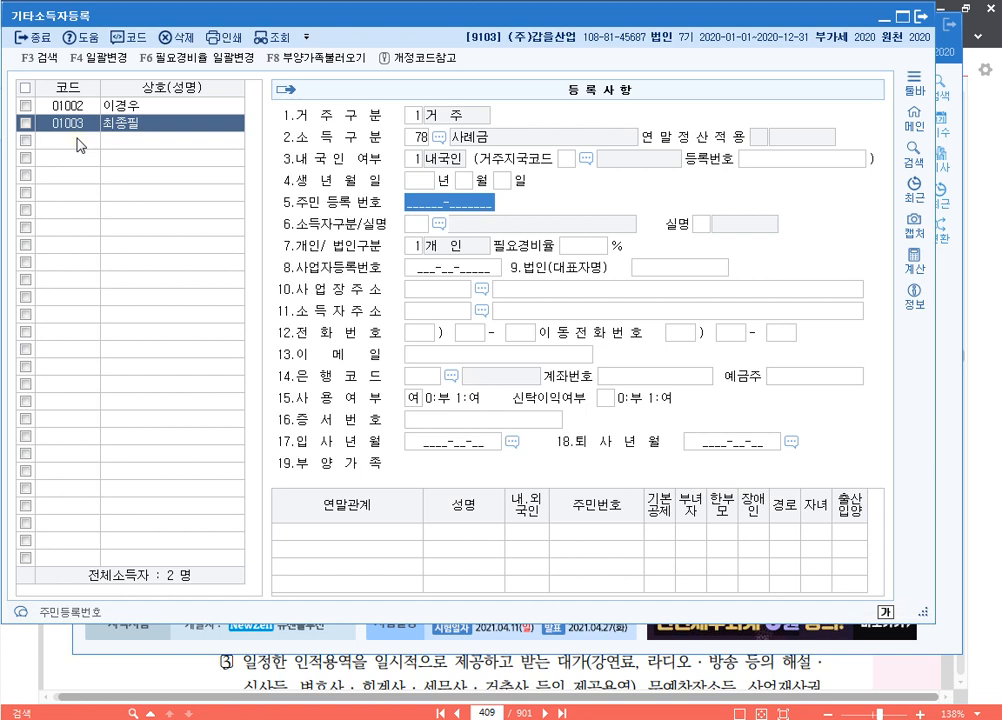
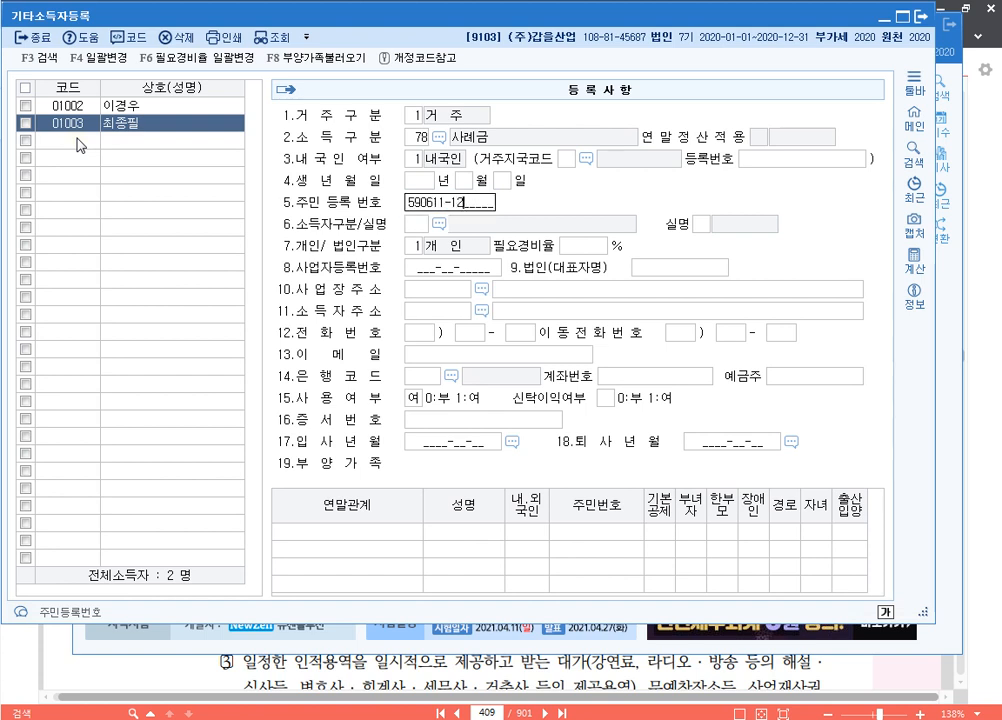
key(Return)
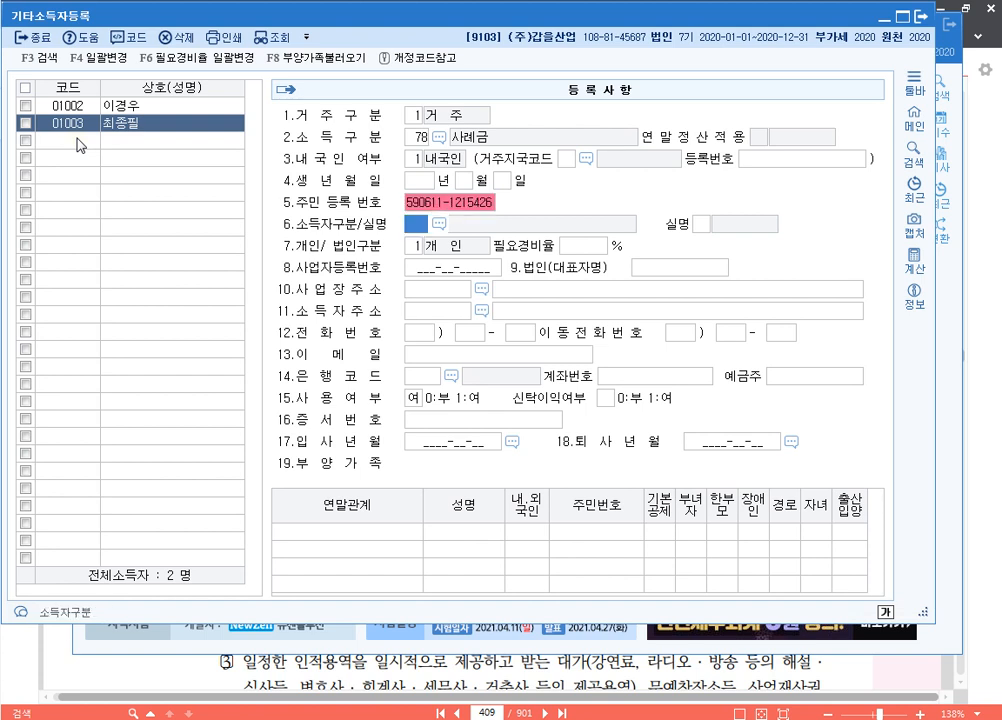
text(111)
key(Return)
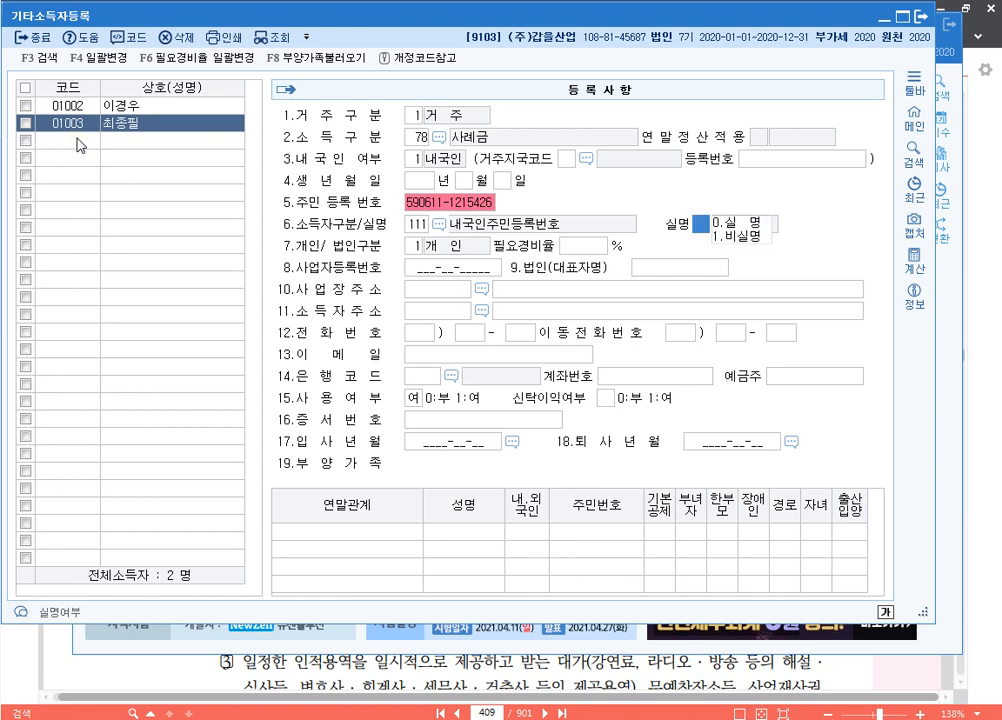
key(Return)
key(Return)
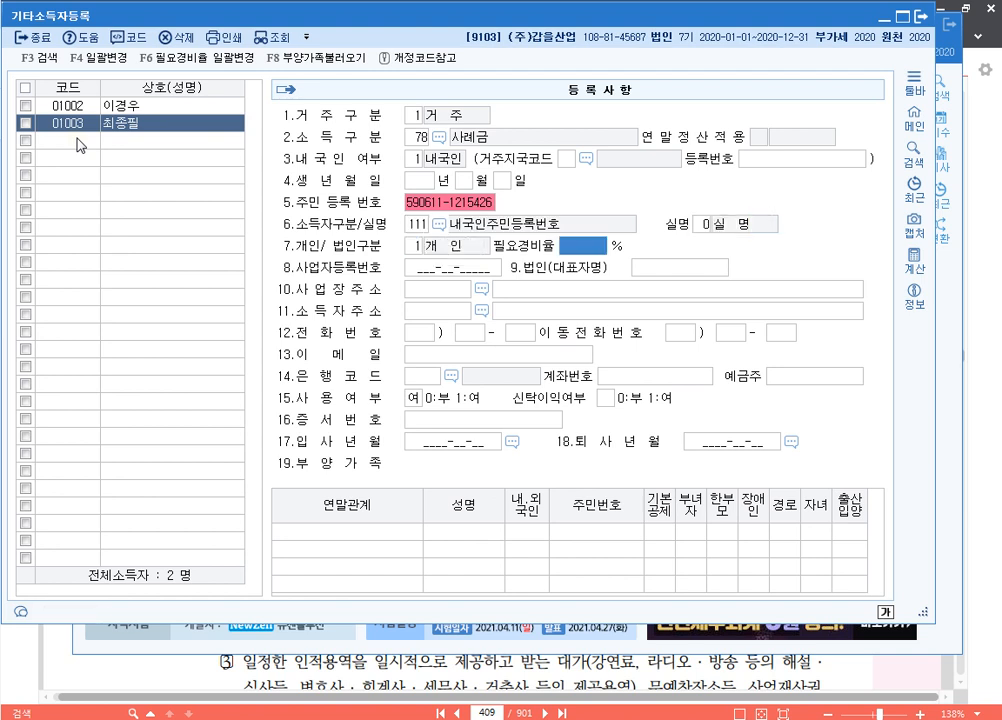
key(Return)
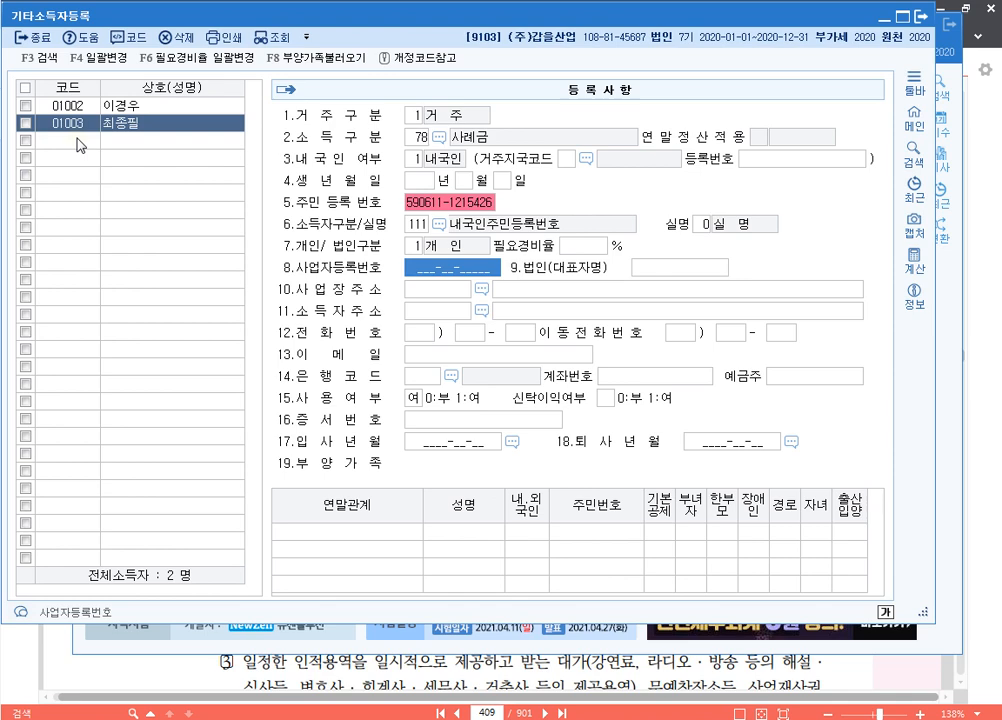
Fill in earner 01003's home address through the postal address search
key(Return)
key(Return)
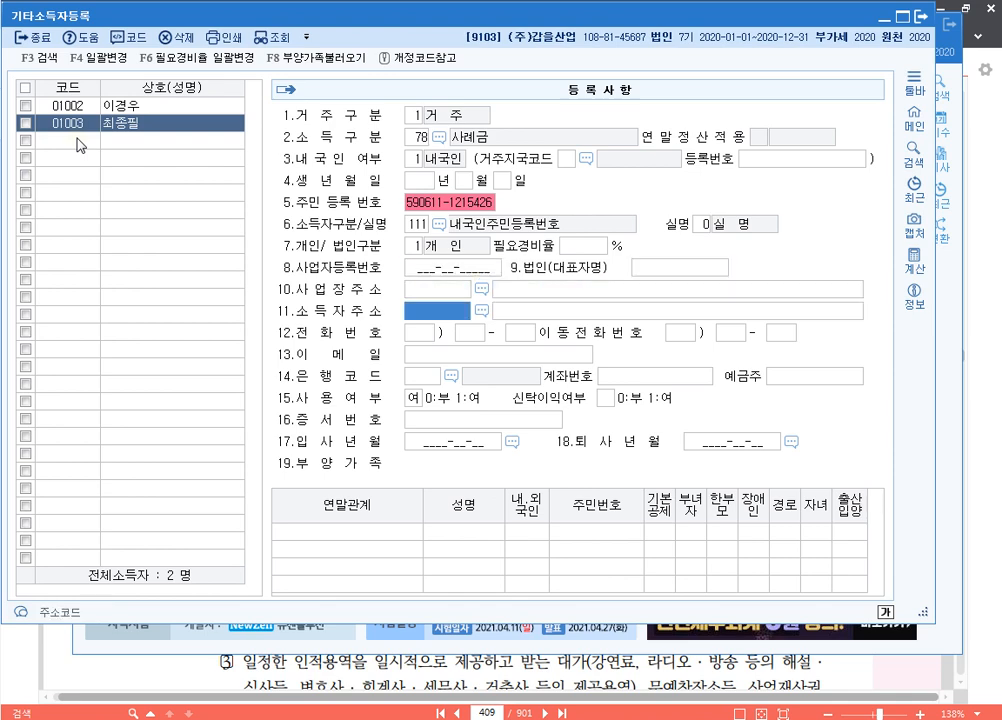
key(F2)
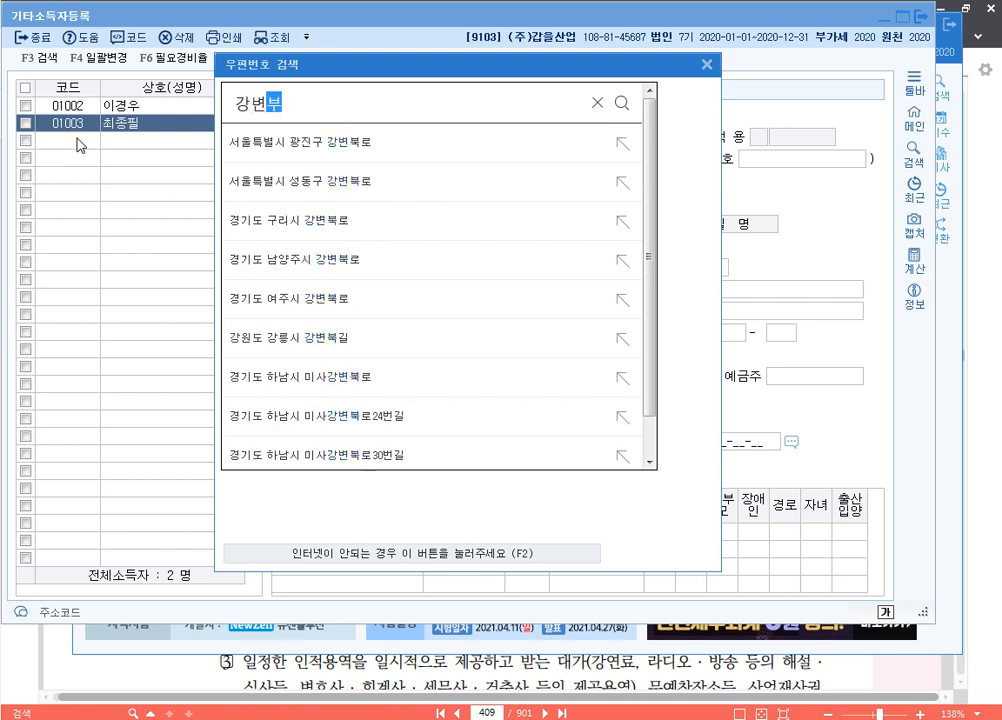
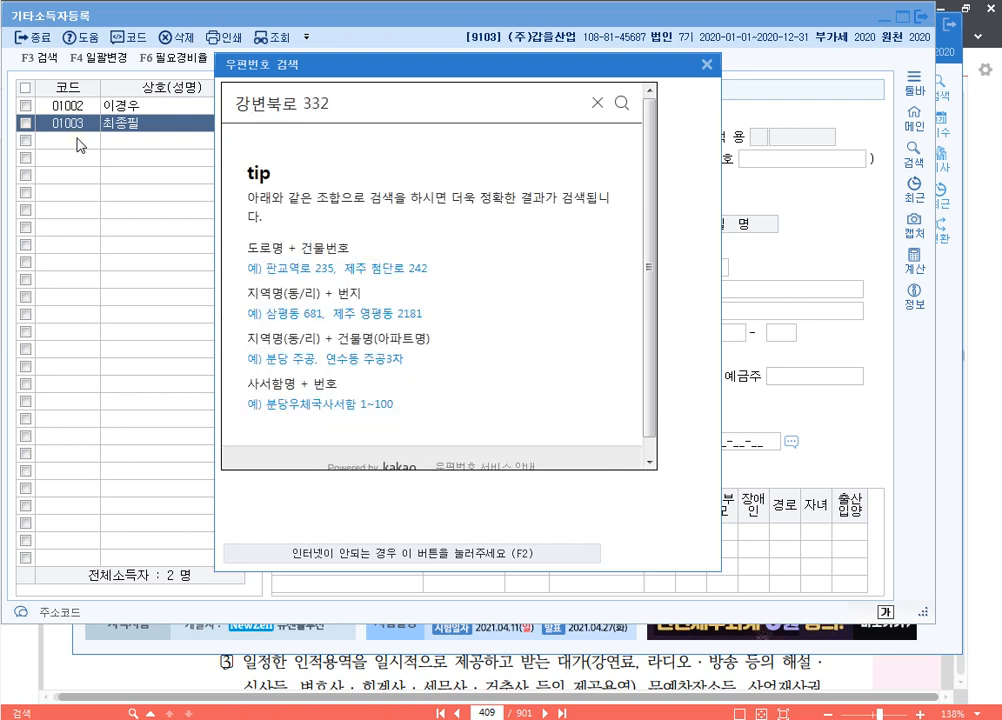
key(Return)
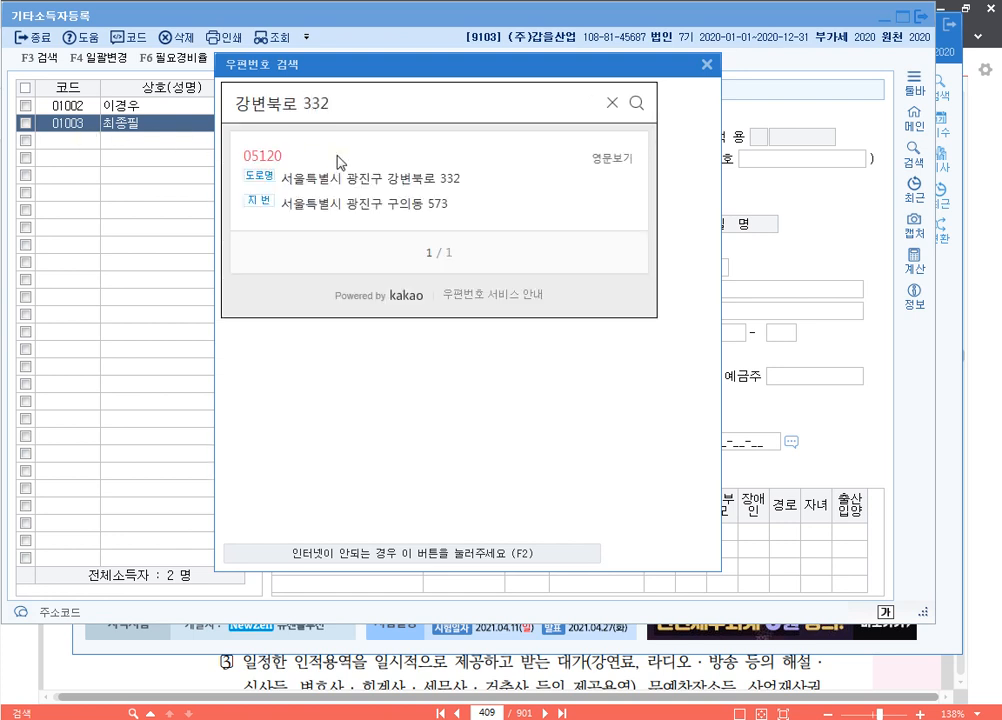
click(391, 179)
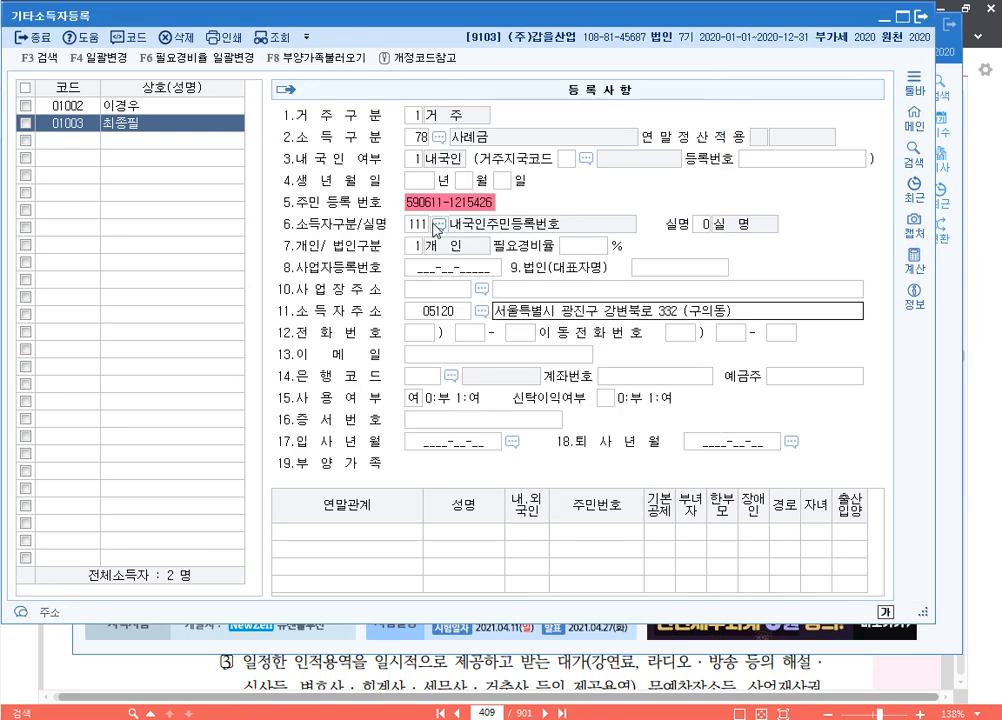
key(Return)
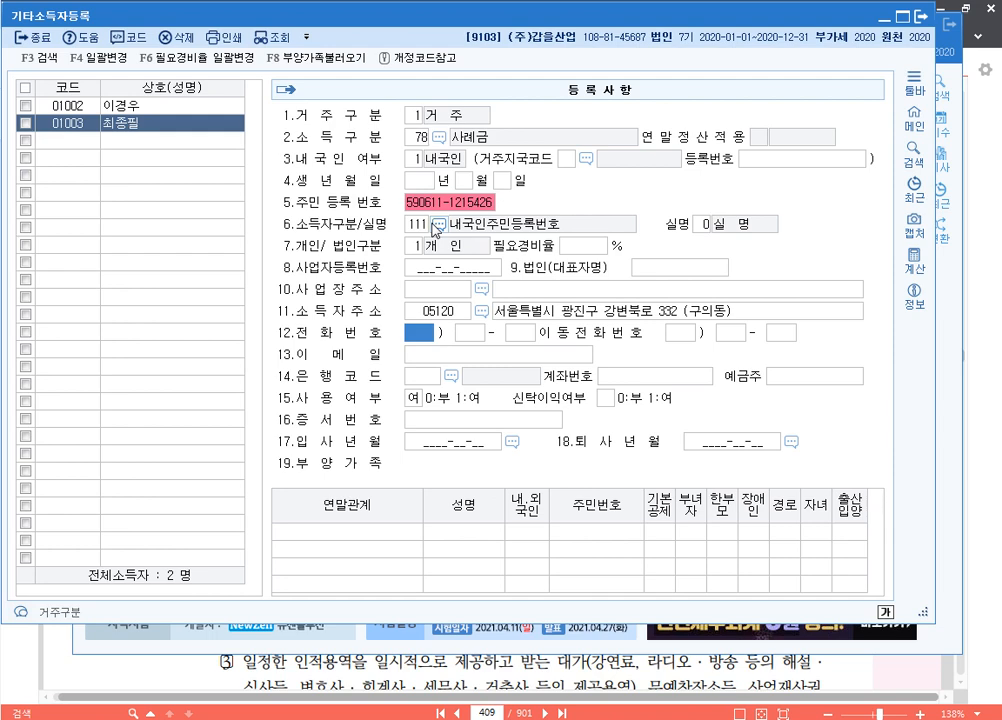
Add earner 01004 with the earner's name, resident status 1 and income type 75 원고료 등
key(Down)
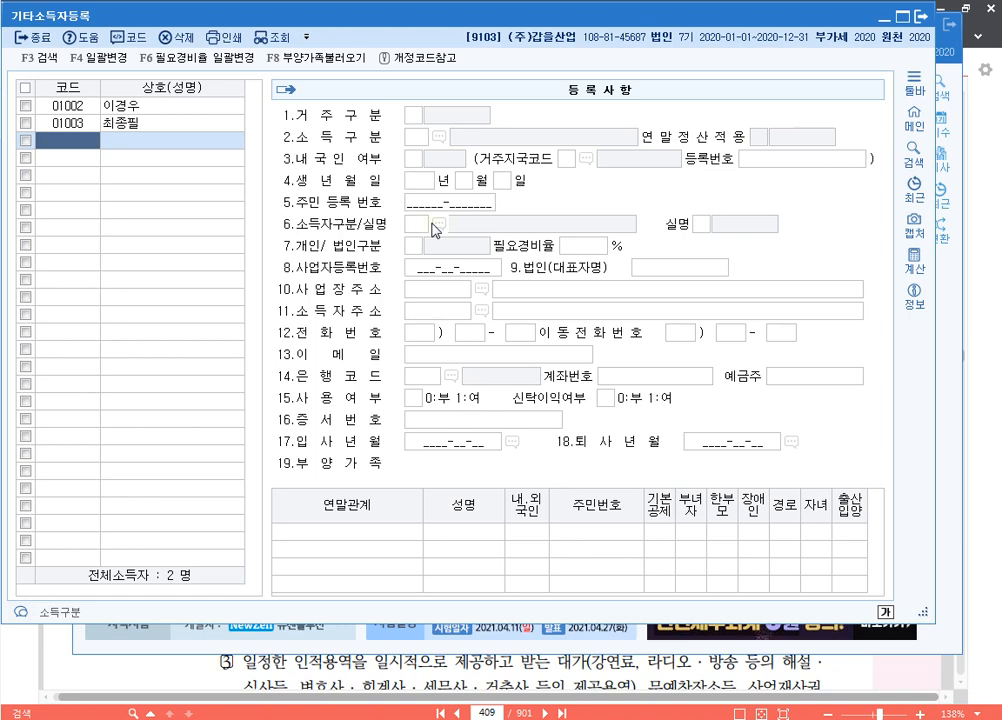
text(01004)
key(Return)
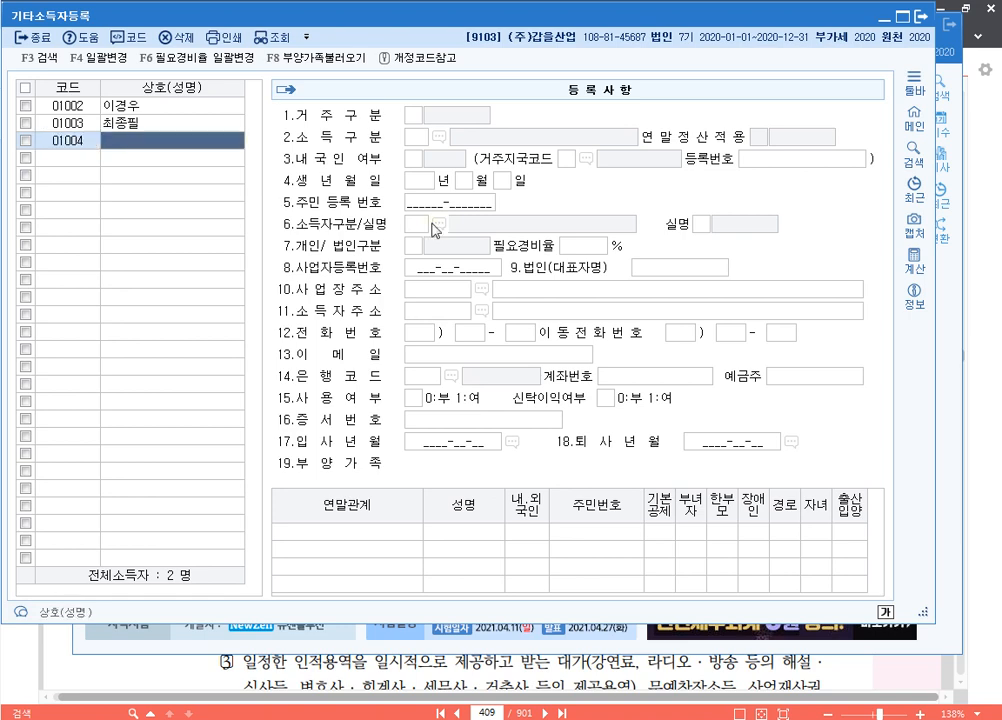
key(Return)
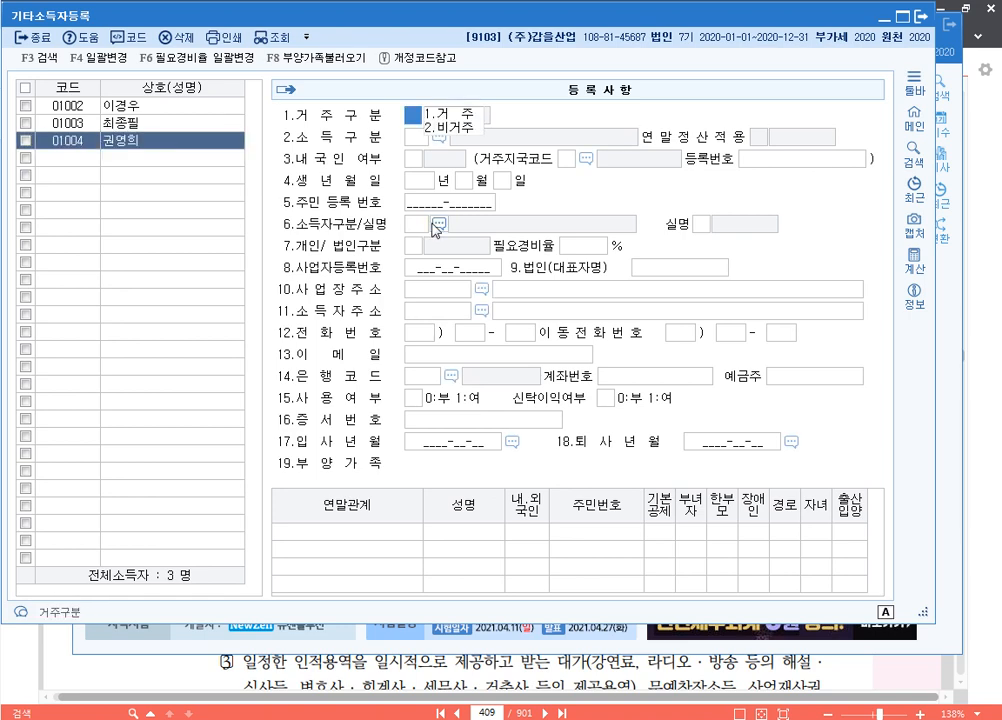
text(1)
key(Return)
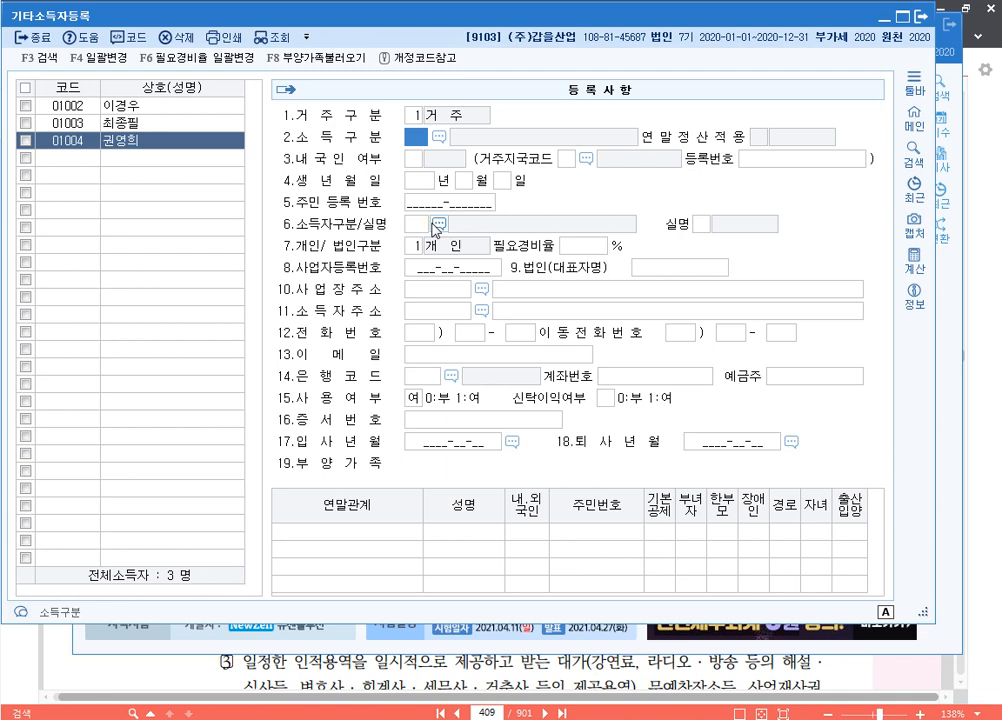
key(F2)
text(원)
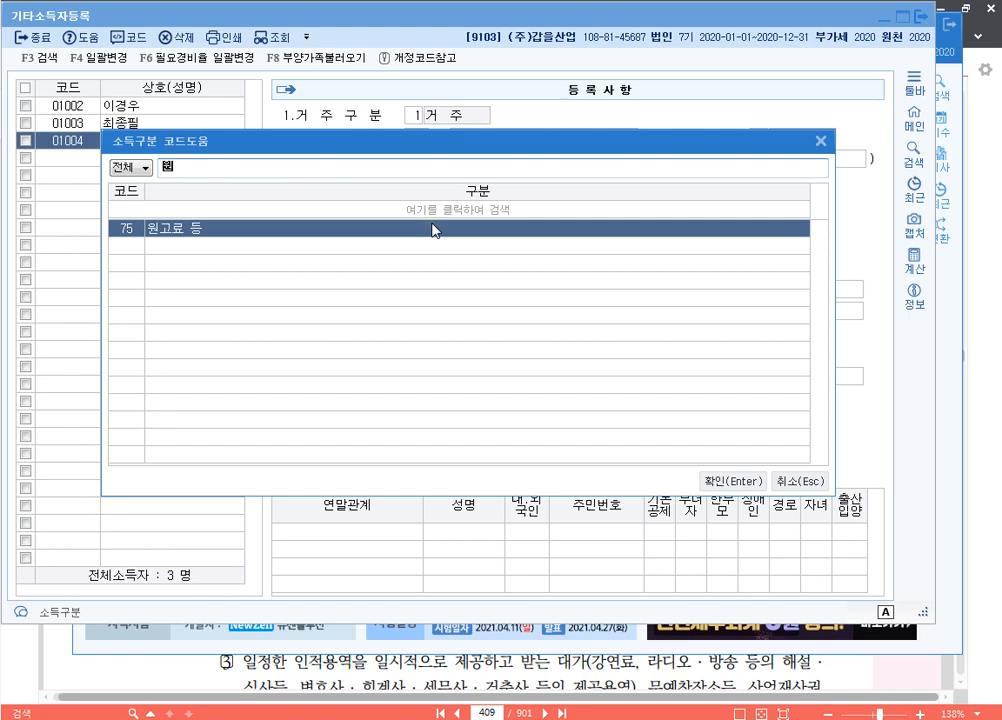
double_click(433, 230)
Enter the earner's resident number, accept individual type, and close the earner registry
text(1)
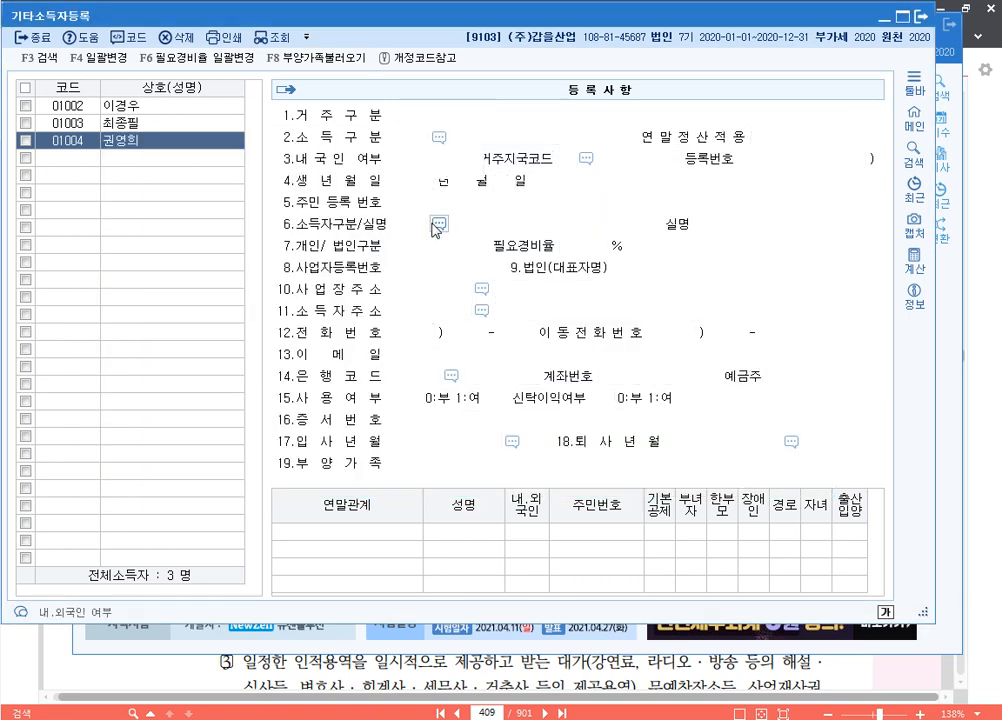
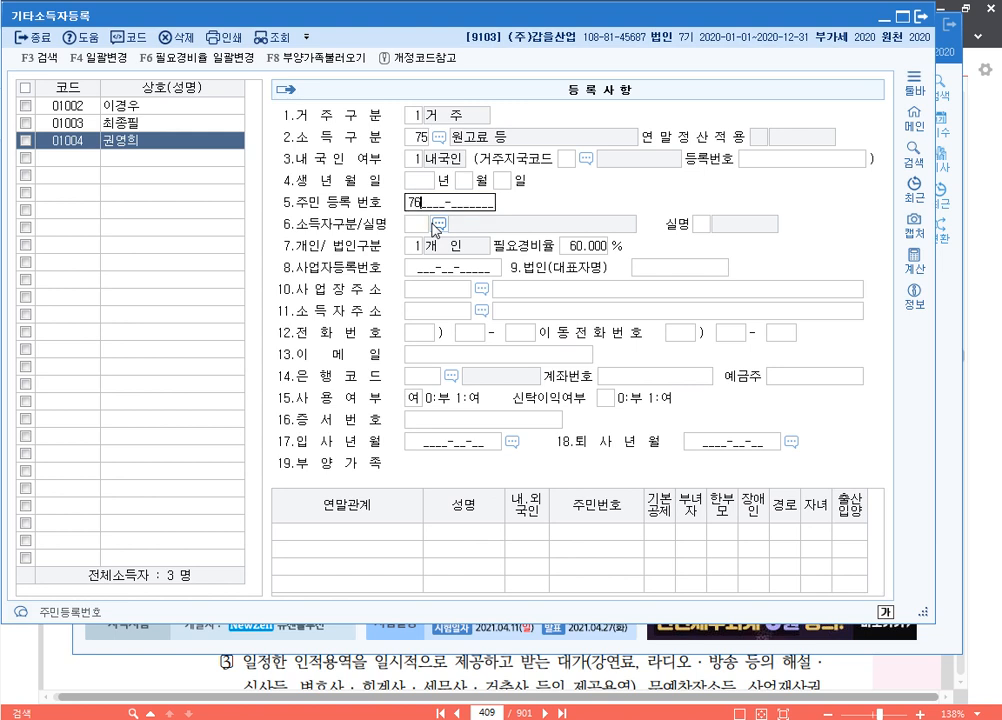
text(111)
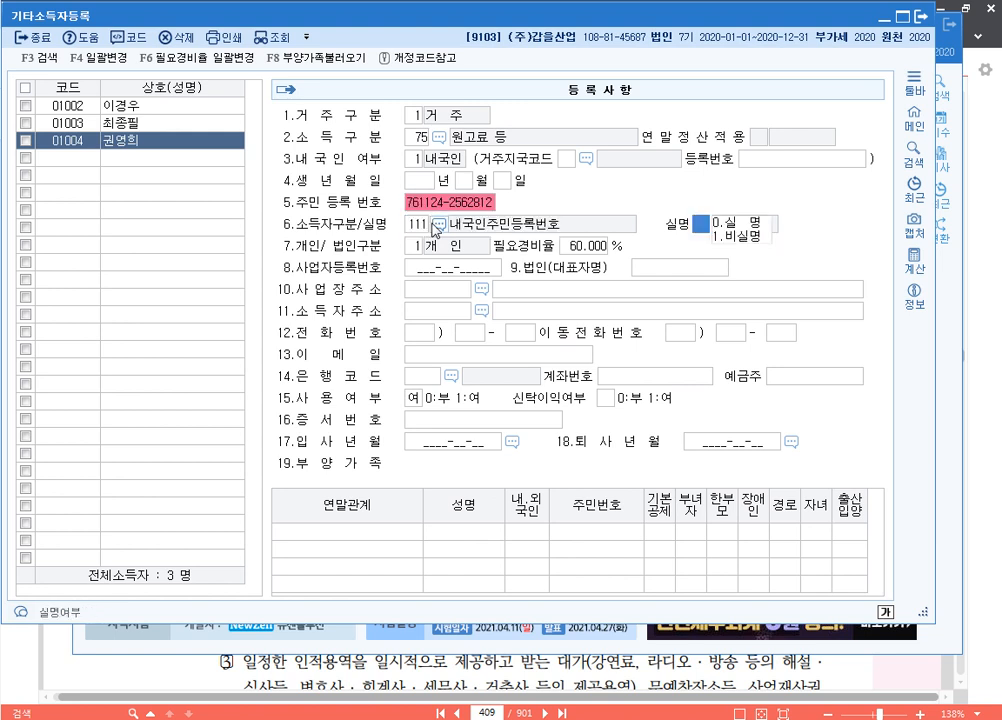
text(0)
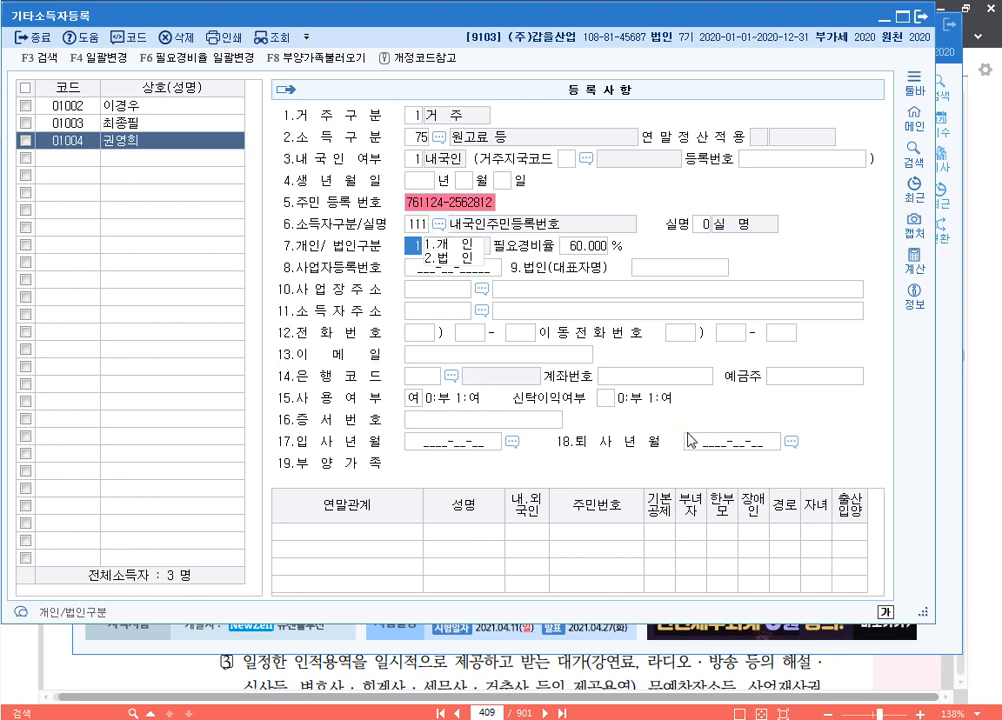
key(Return)
key(Return)
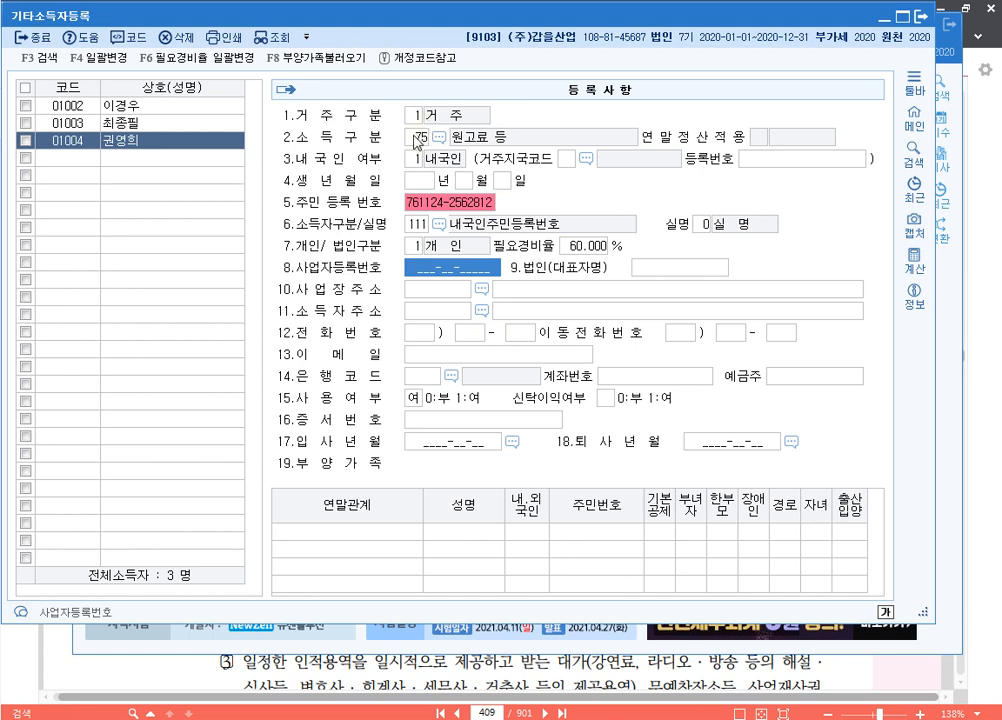
click(422, 138)
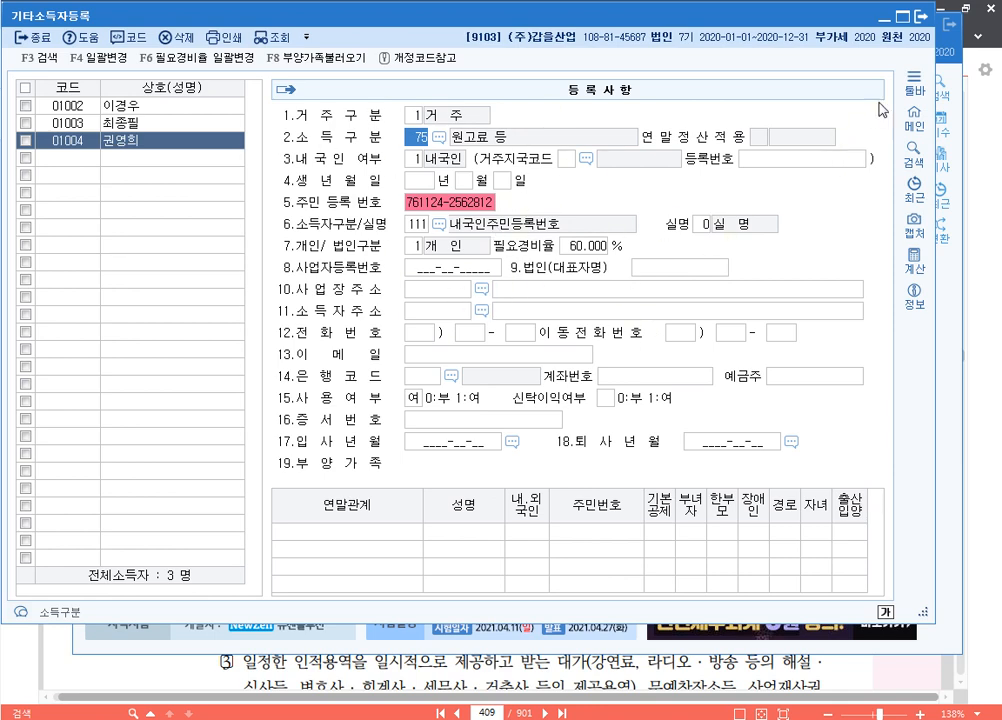
key(Escape)
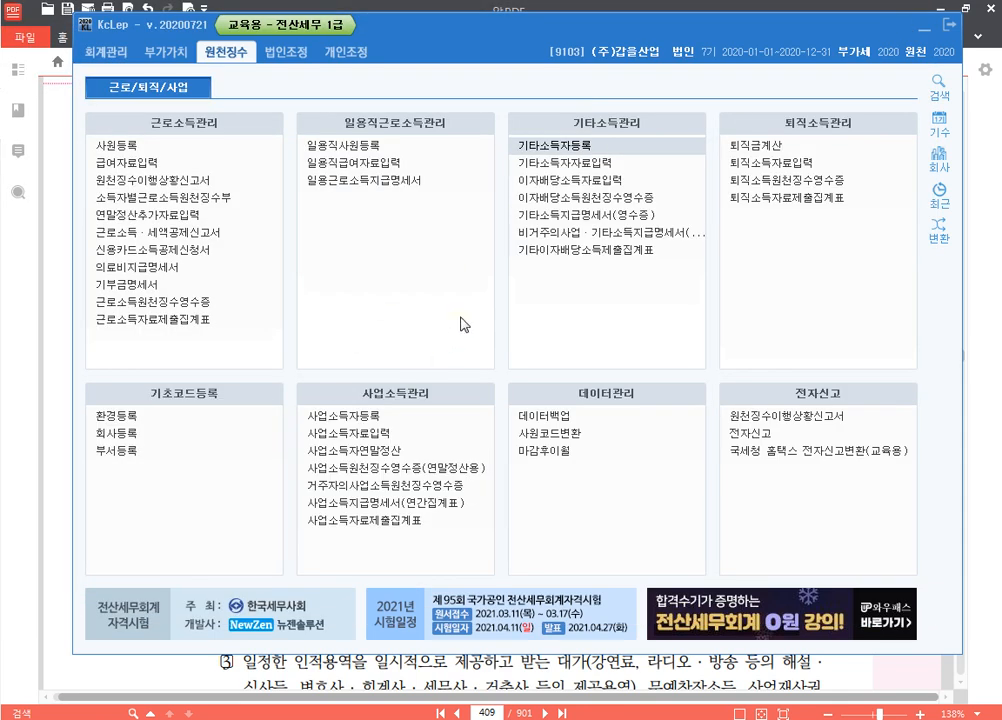
Enter a 2020-05-31 payment of 2,400,000 for earner 01002, yielding 1,440,000 expenses and 192,000 tax
click(620, 167)
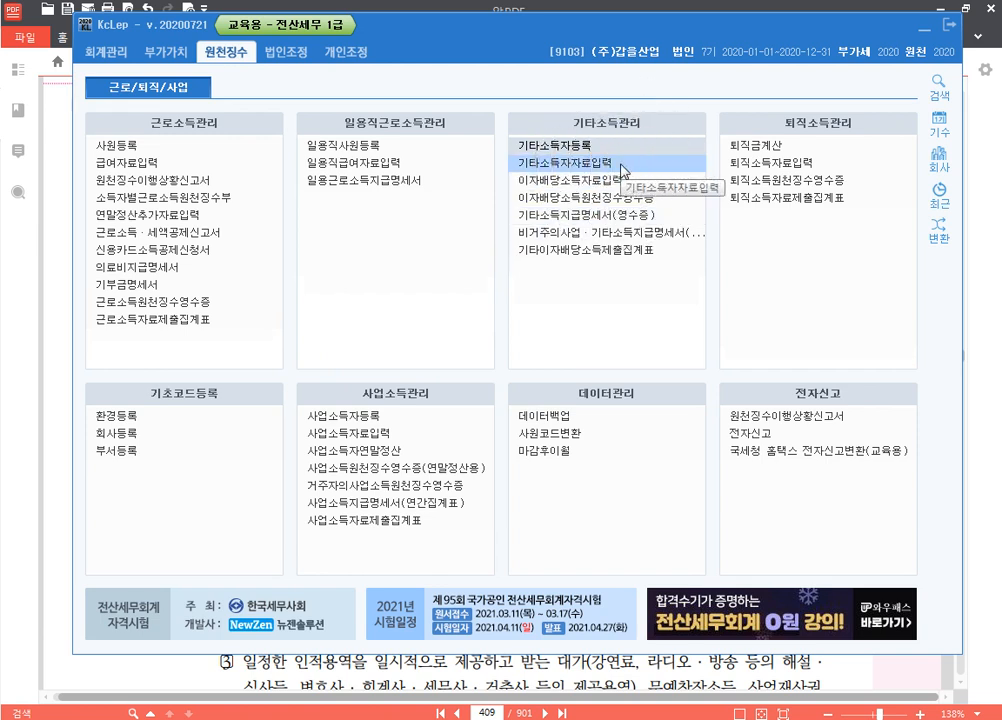
double_click(621, 168)
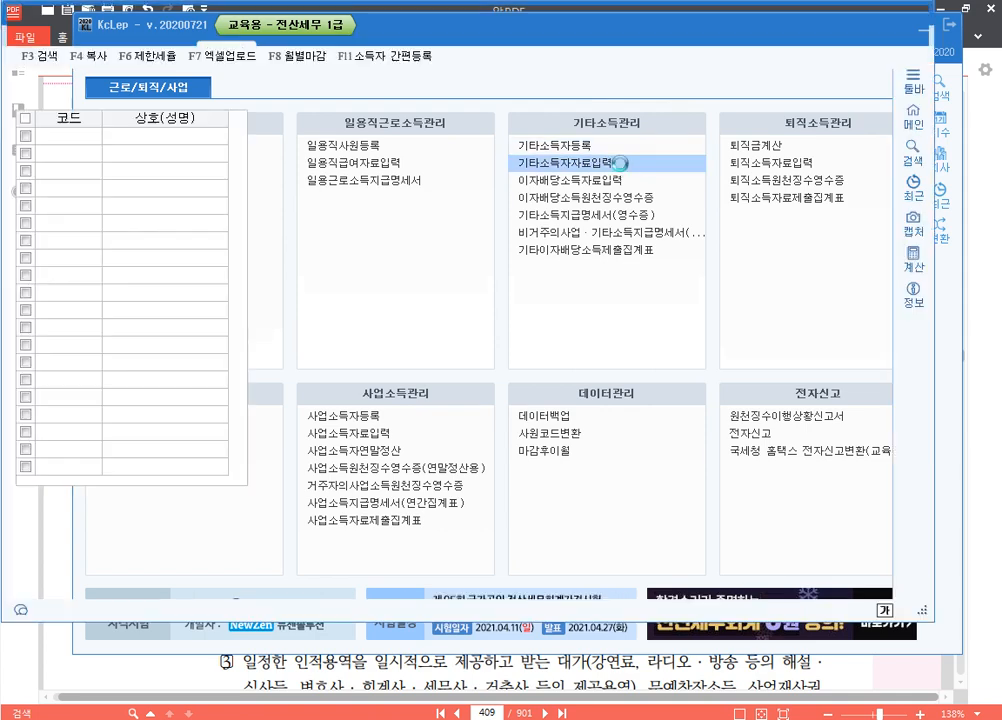
text(053)
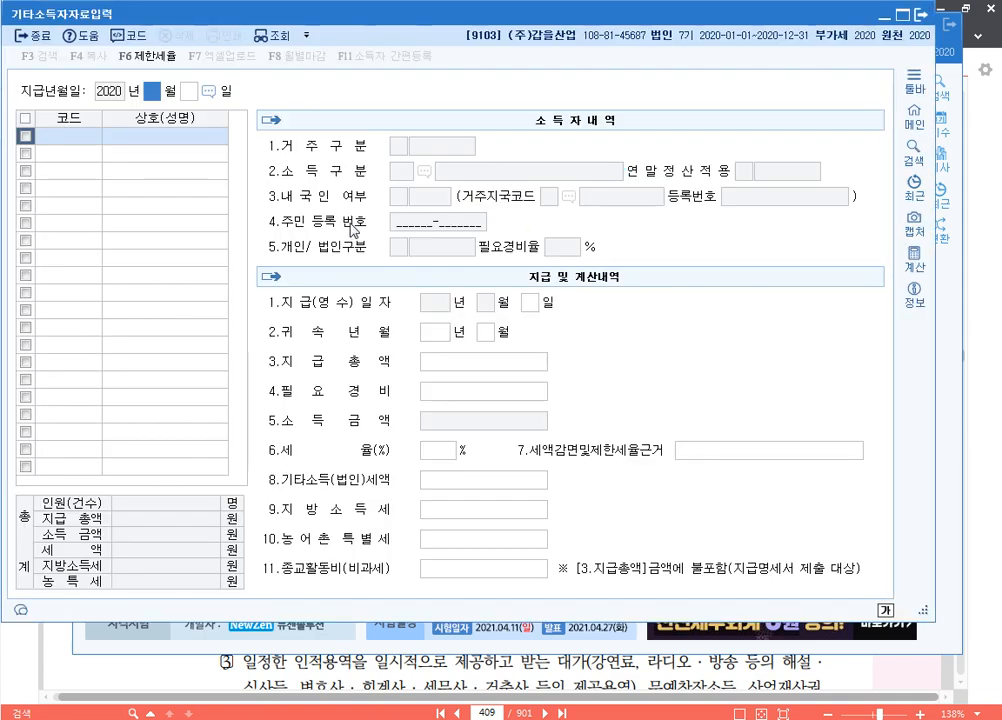
text(1)
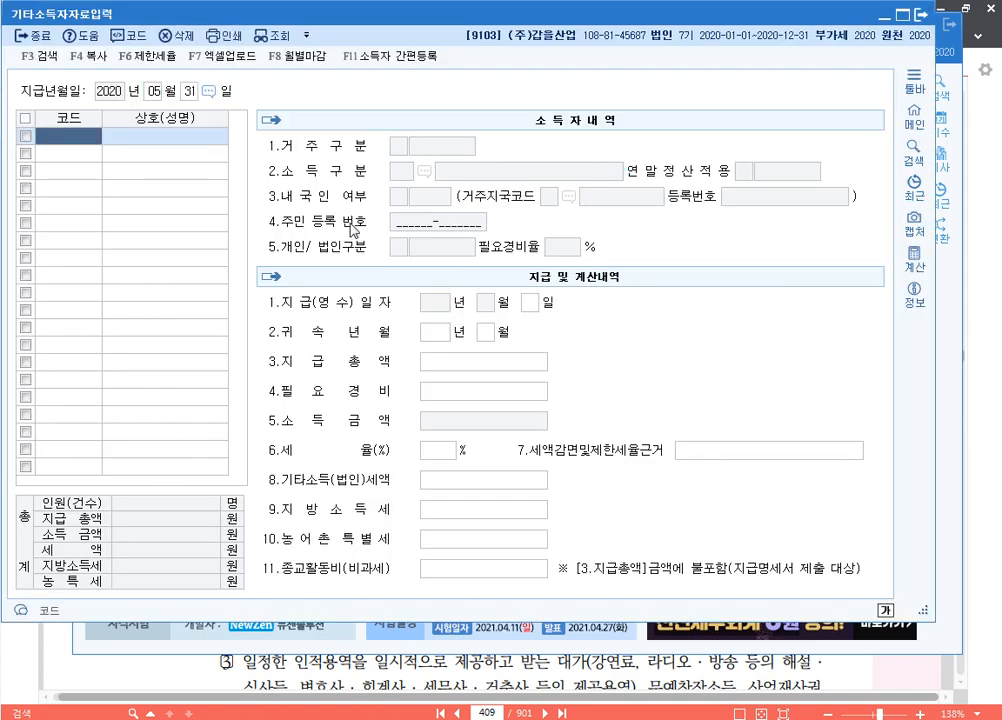
key(F2)
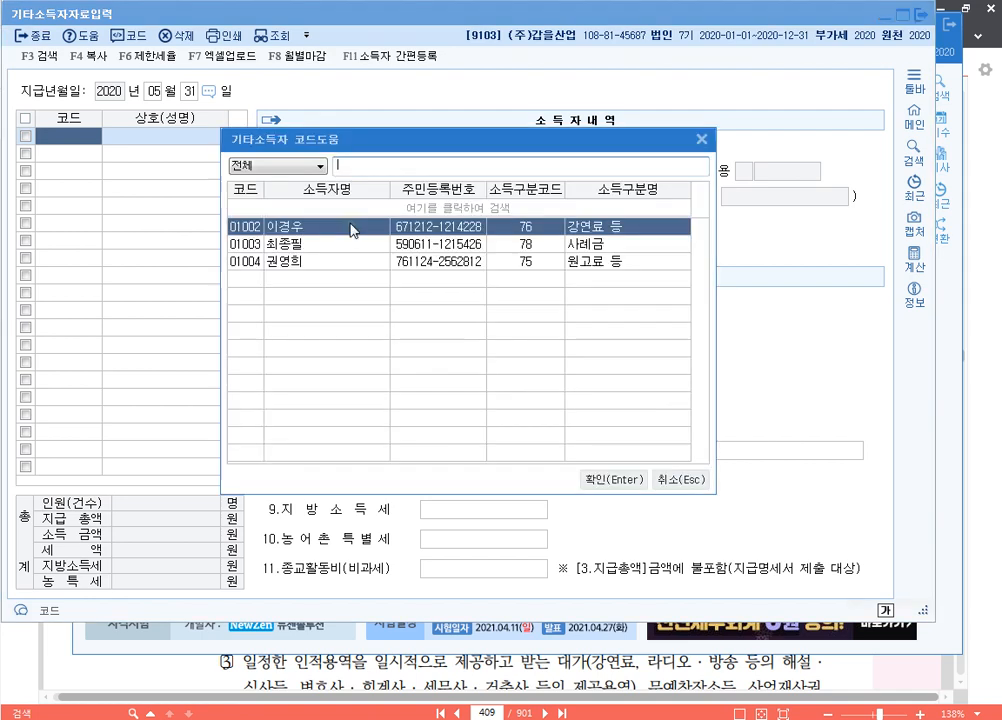
double_click(351, 231)
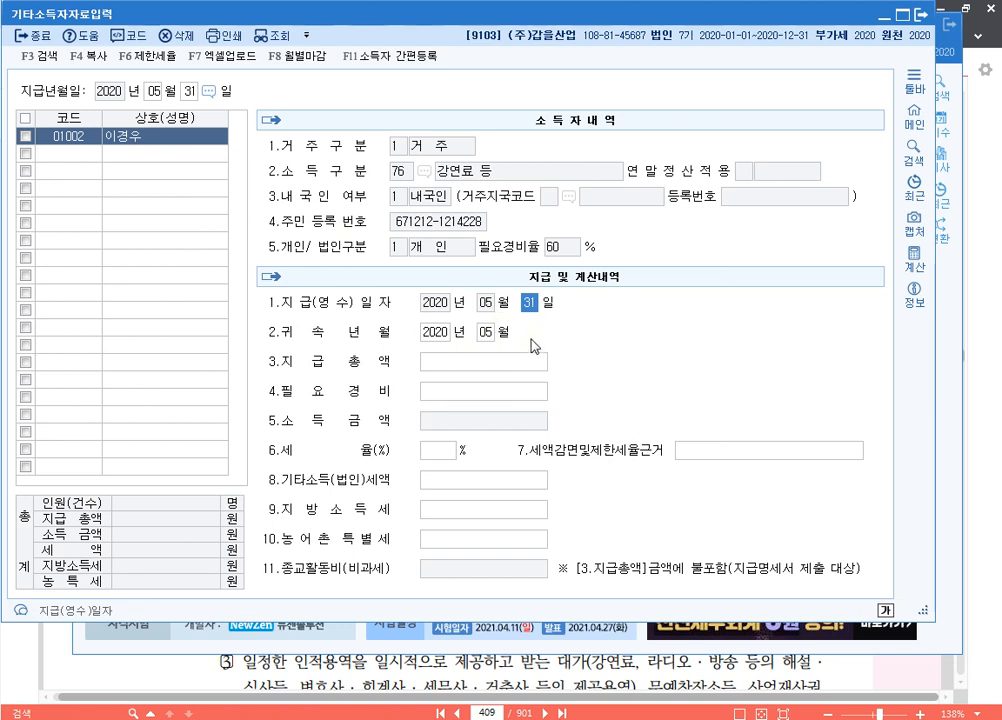
key(Return)
key(Return)
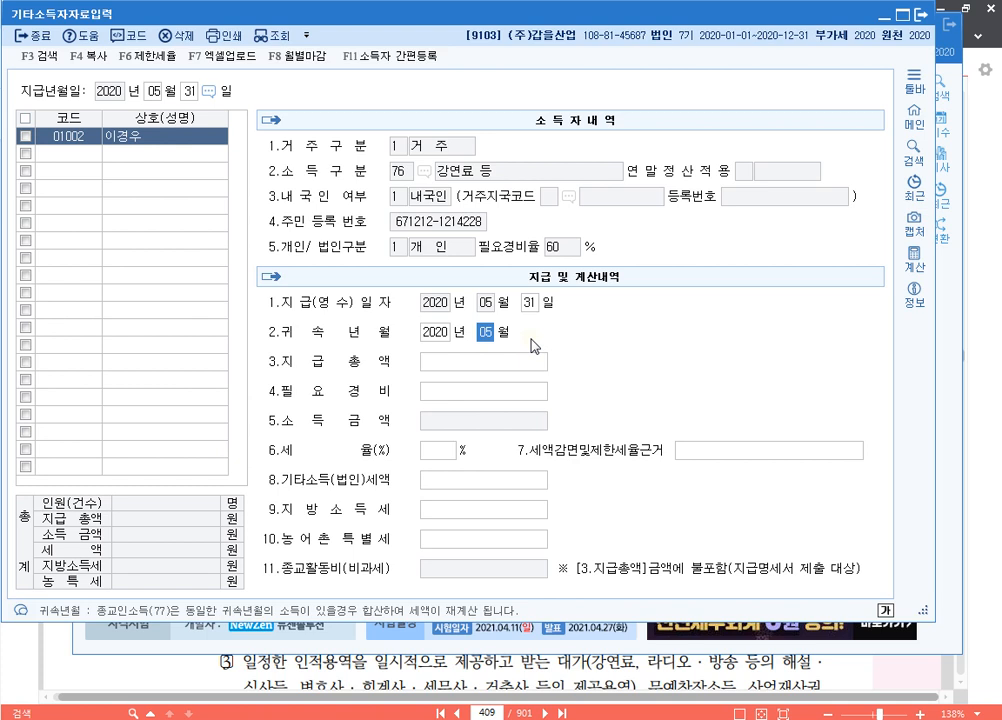
key(Return)
text(2400000)
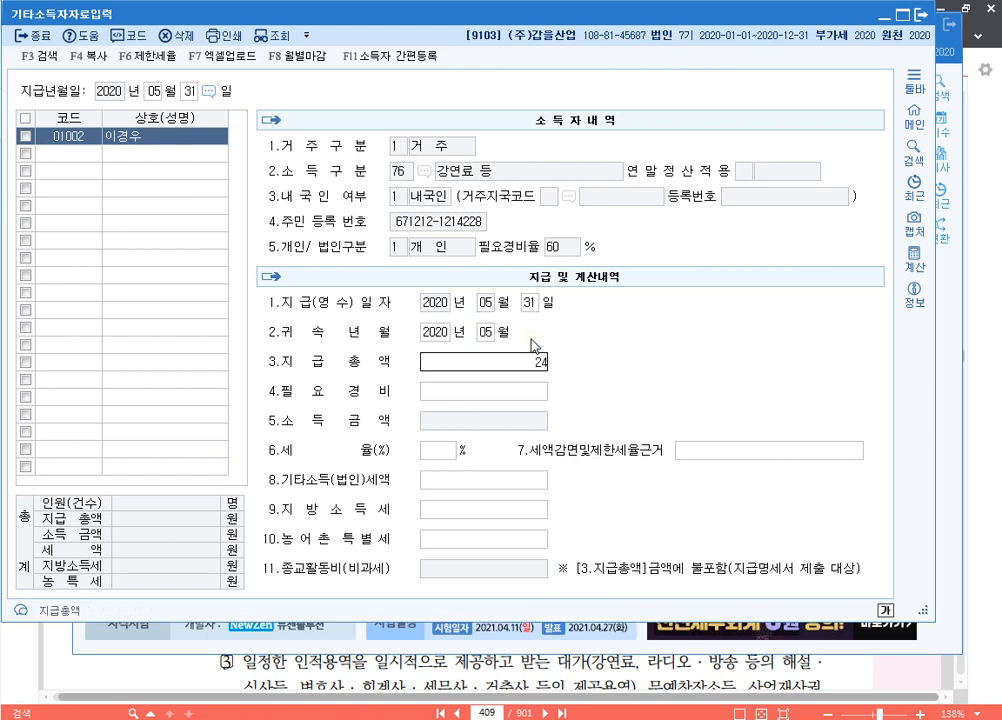
key(Return)
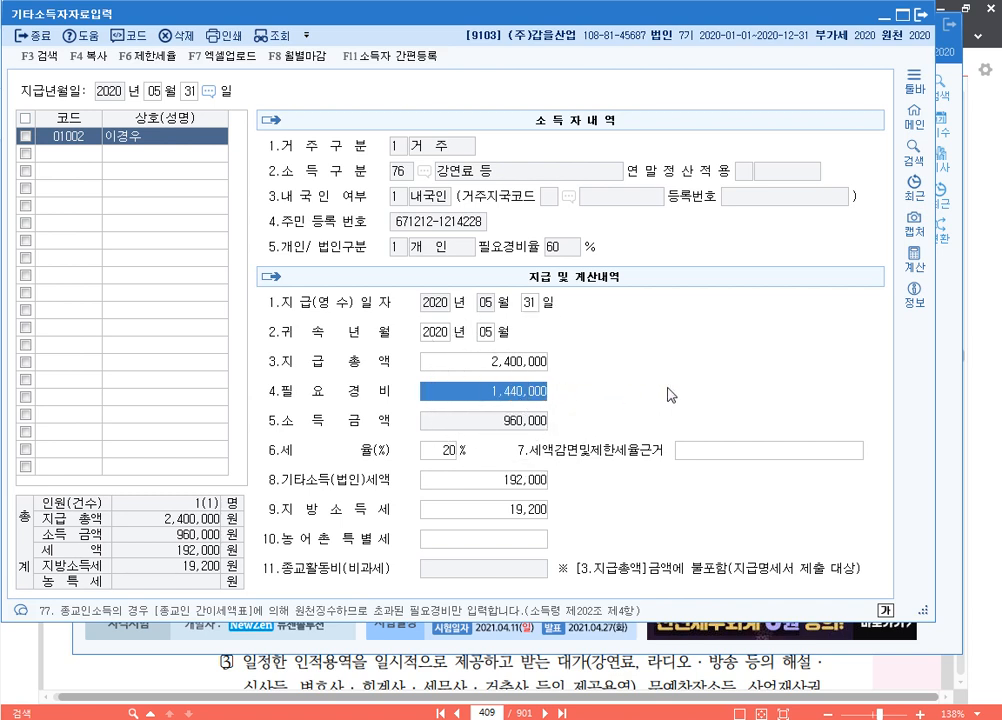
click(512, 396)
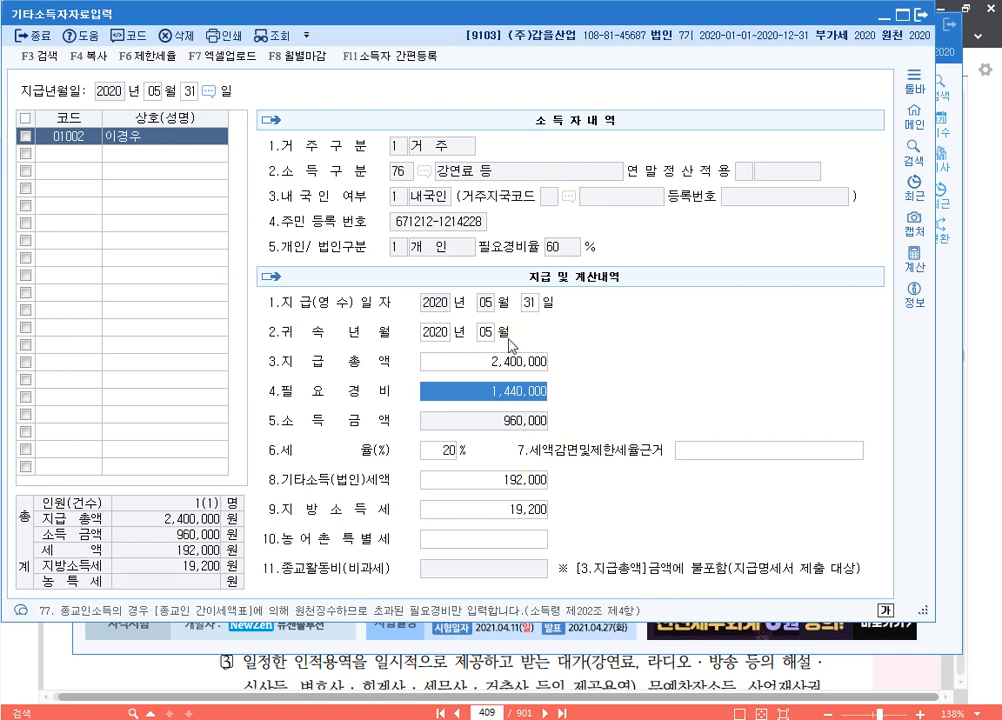
Add a 1,000,000 payment row for the second earner, 01003
key(Up)
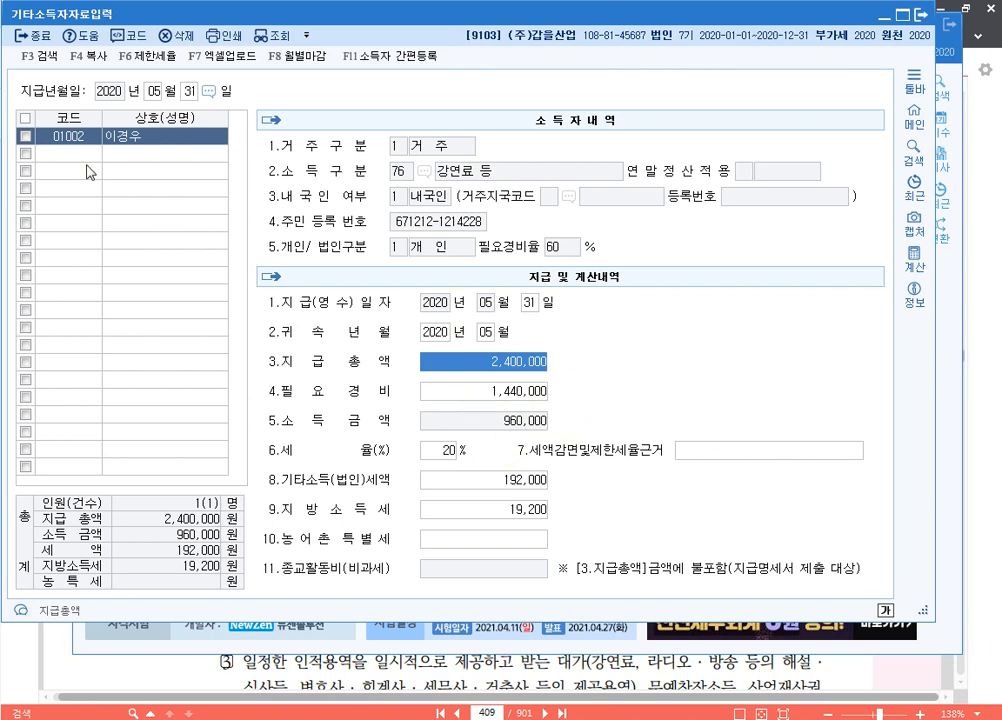
click(80, 155)
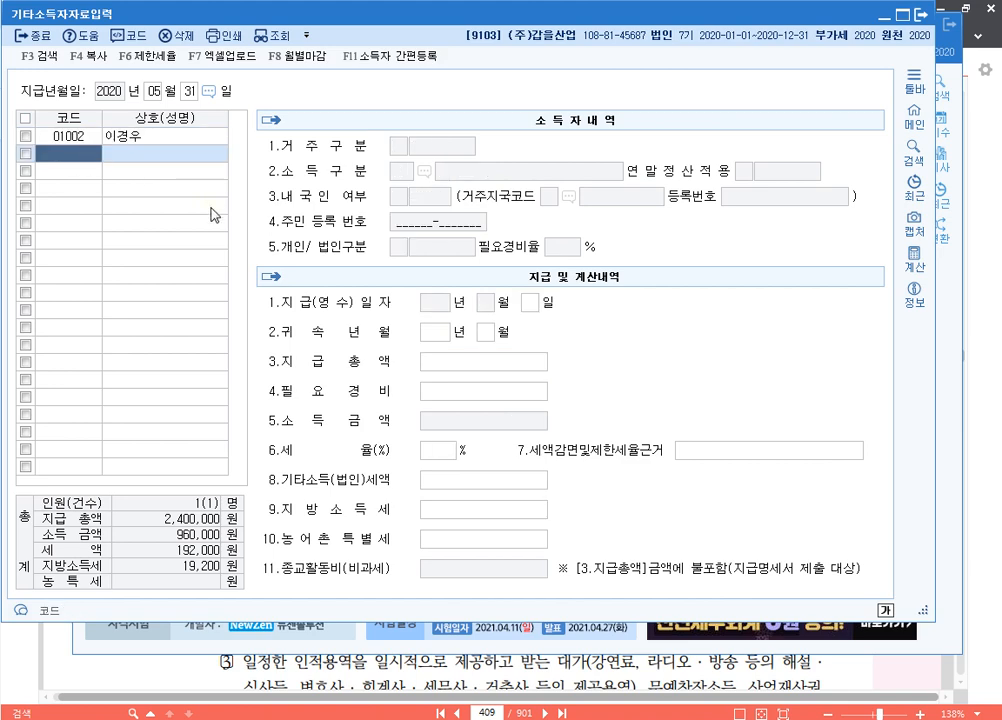
key(F2)
key(Down)
key(Return)
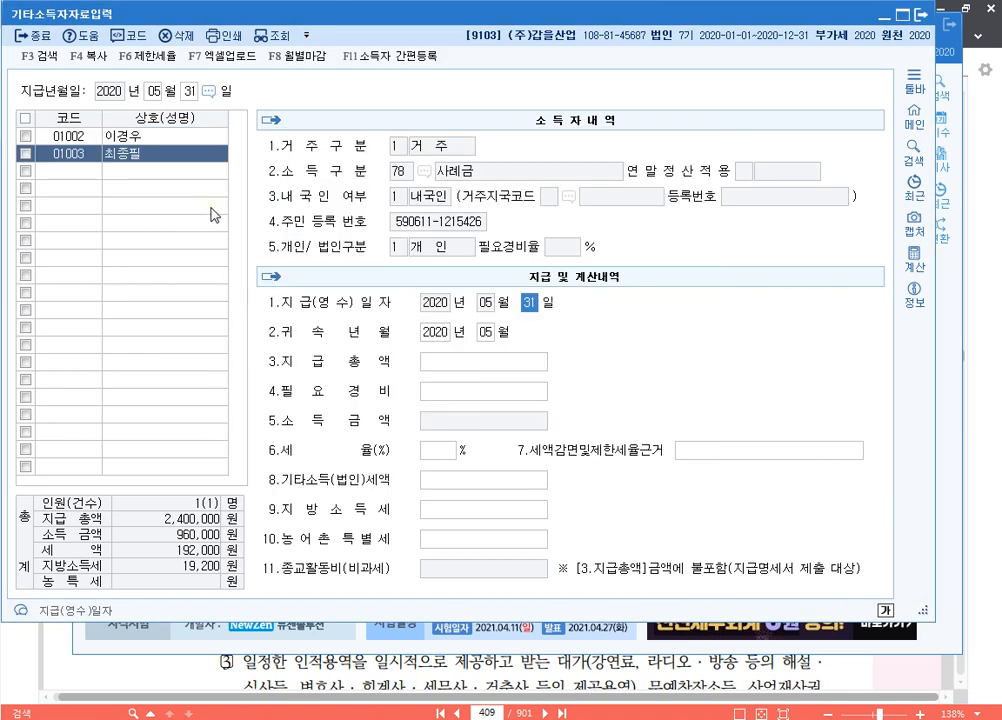
key(Return)
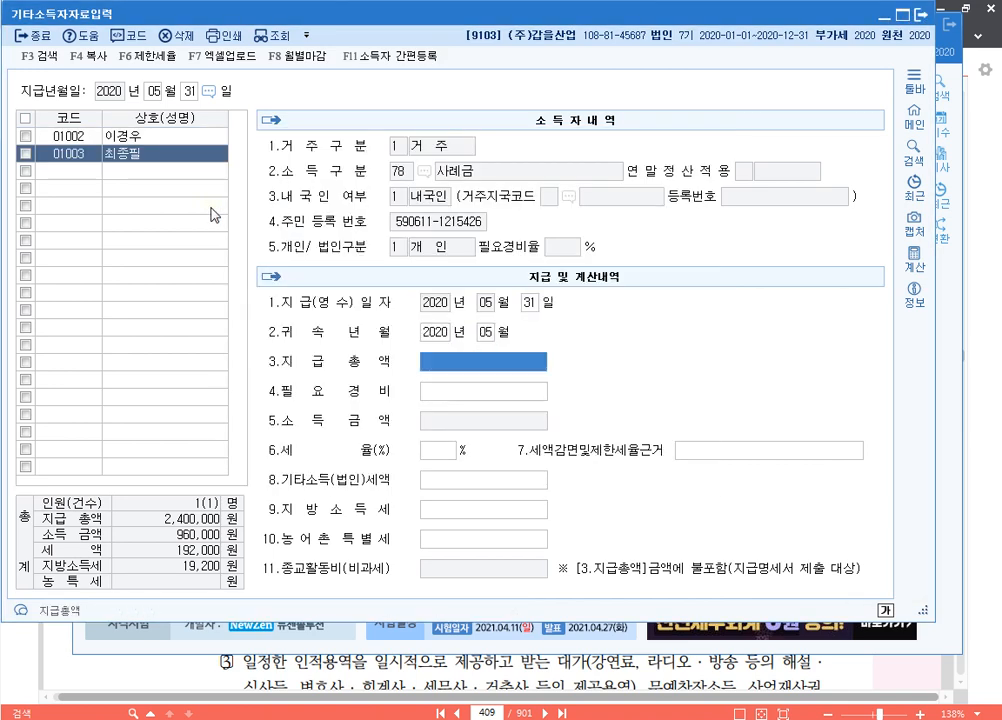
text(1000000)
key(Return)
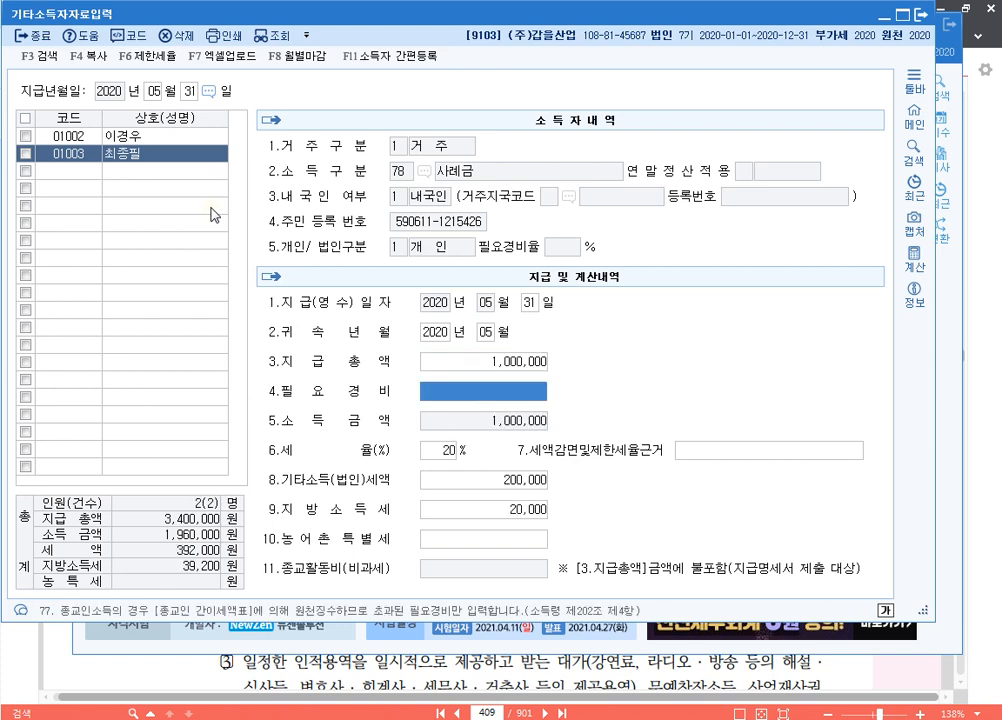
key(Return)
Add a 3,000,000 payment for third earner 01004, yielding 240,000 tax
key(F2)
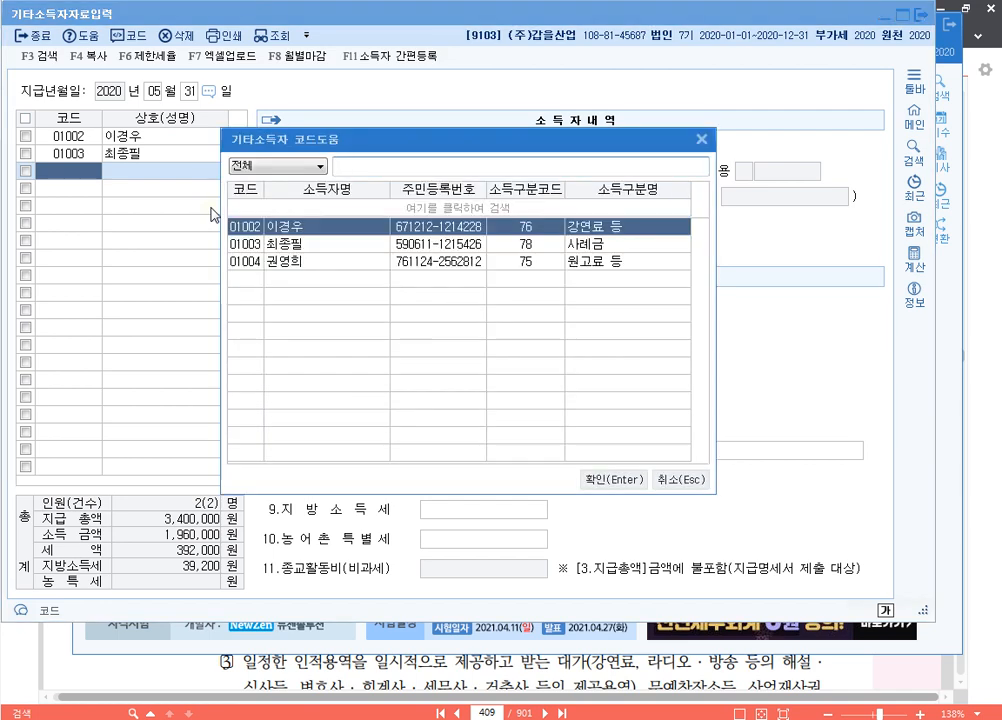
key(Down)
key(Down)
key(Return)
key(Return)
key(Return)
key(Return)
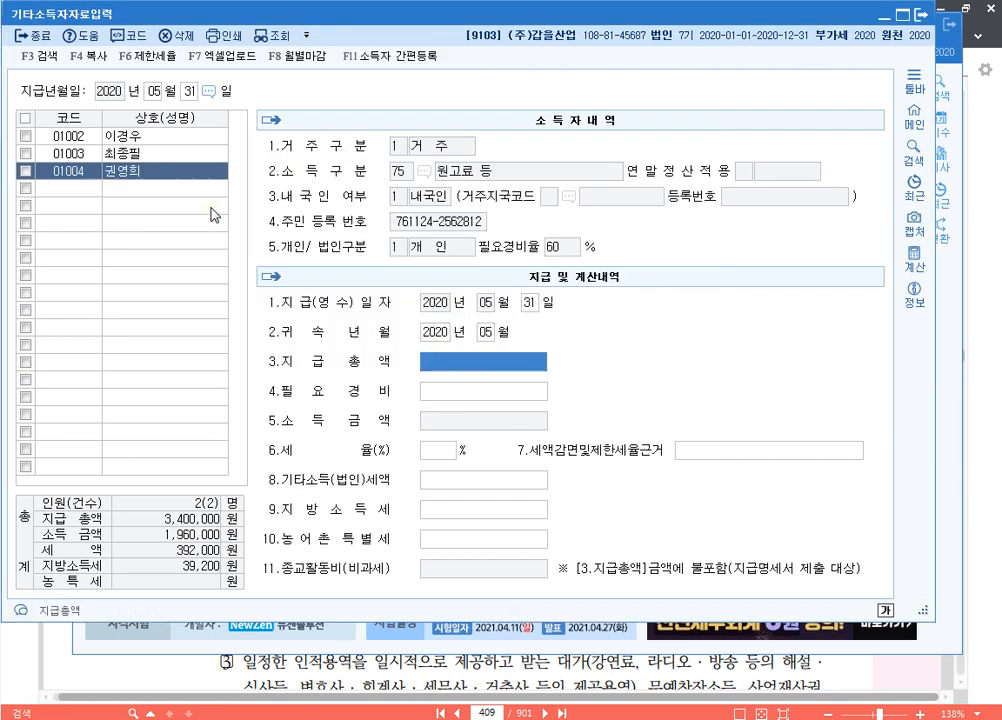
text(3000000)
key(Return)
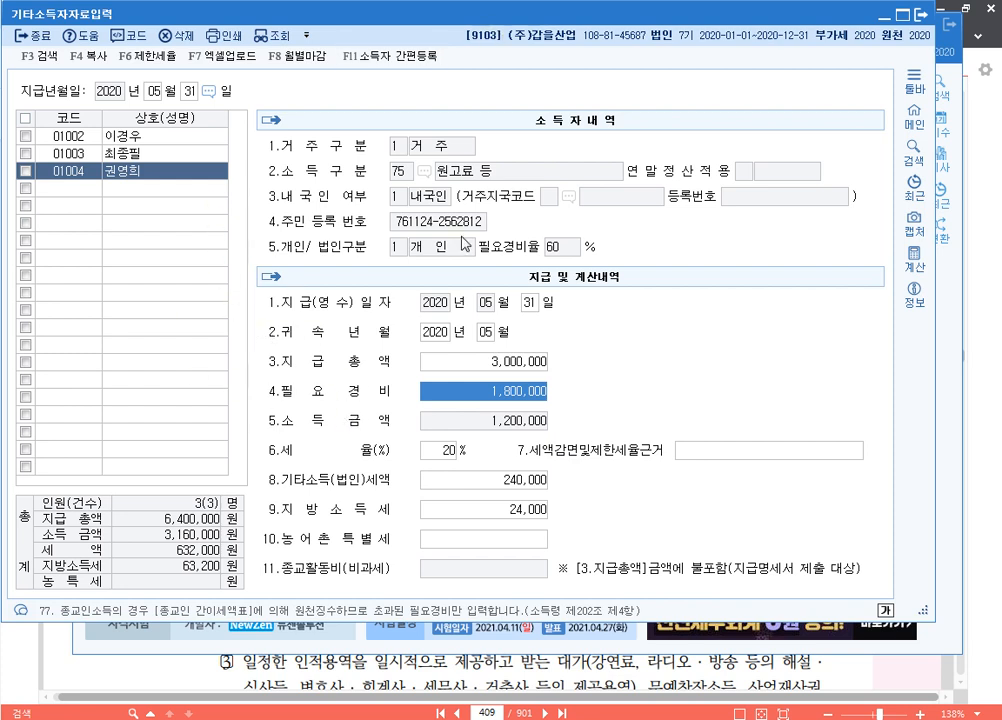
Load the withholding status report with every period month set to 05
click(927, 18)
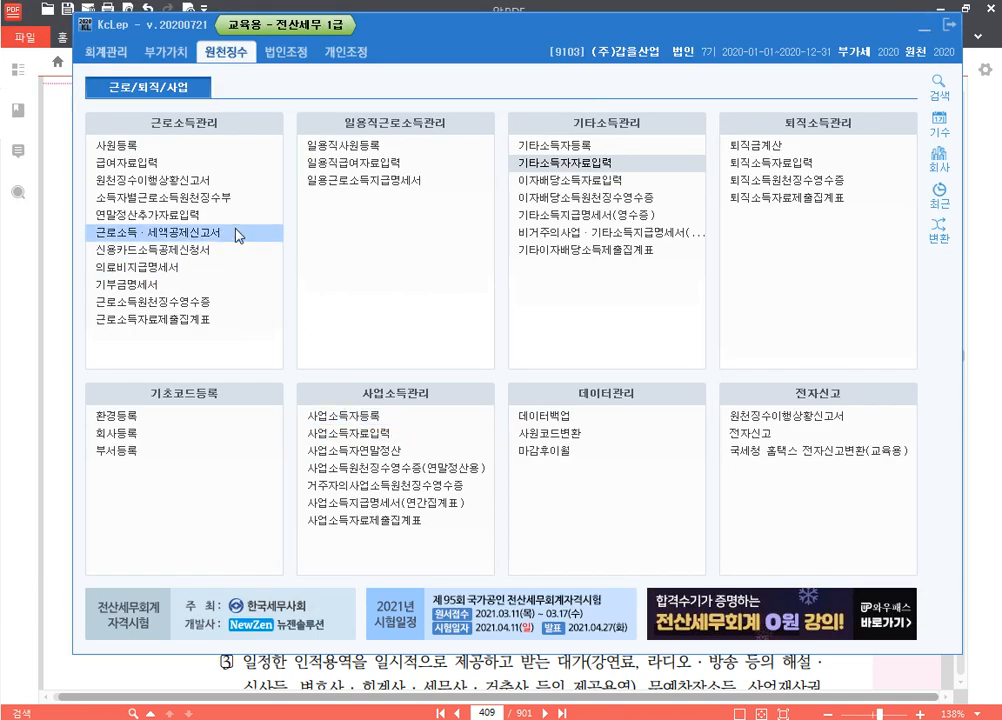
click(236, 186)
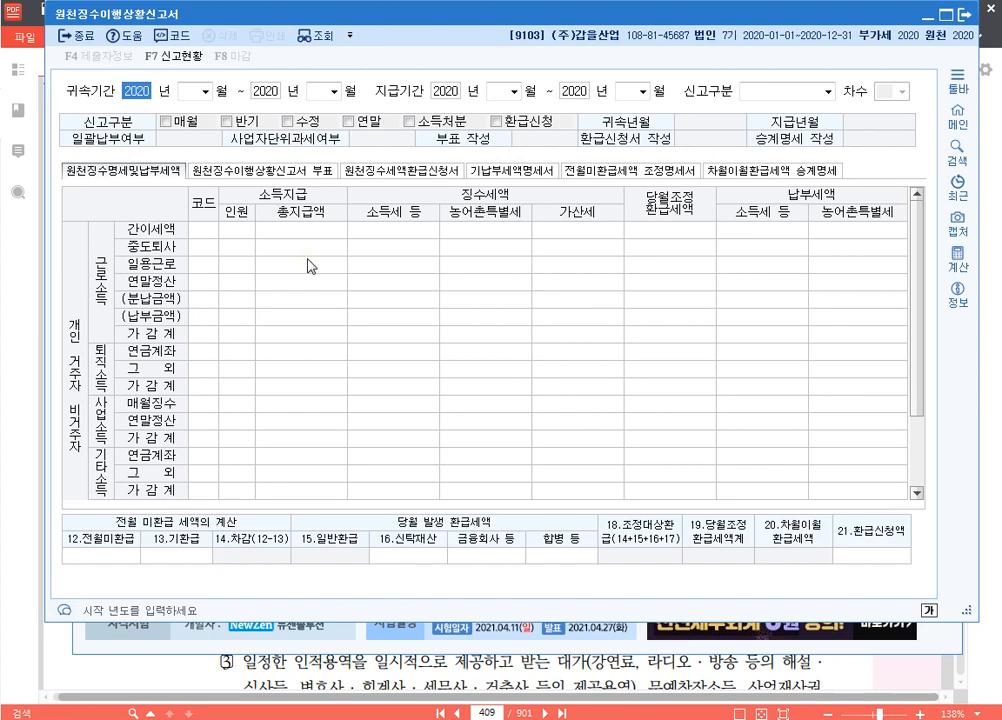
text(5)
key(Return)
key(Return)
text(5)
key(Return)
key(Return)
text(5)
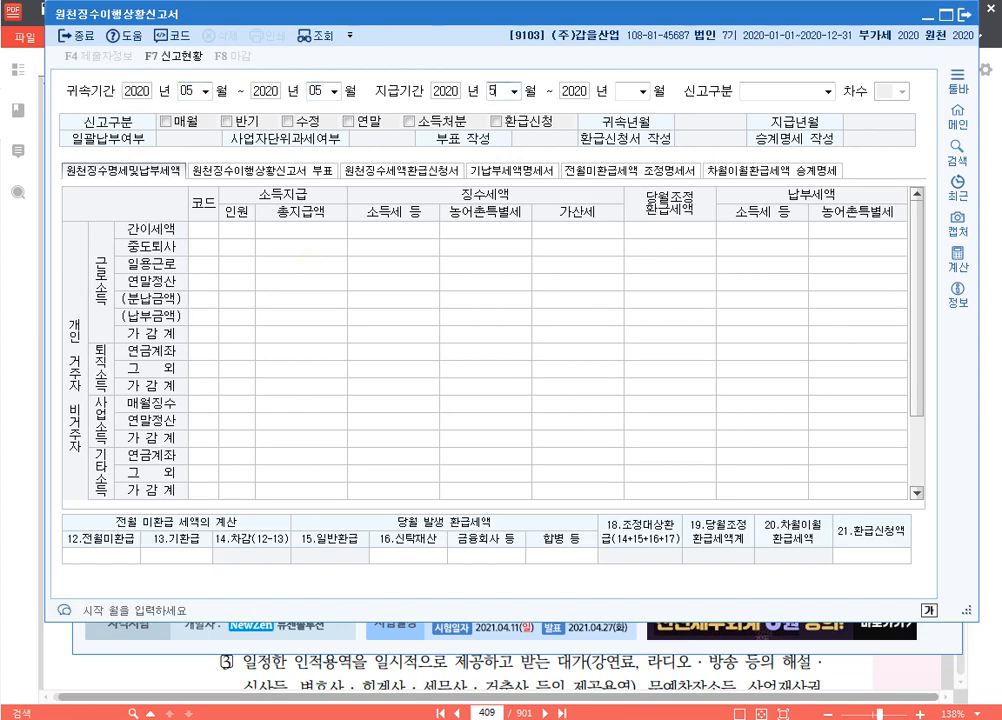
key(Return)
key(Return)
text(5)
key(Return)
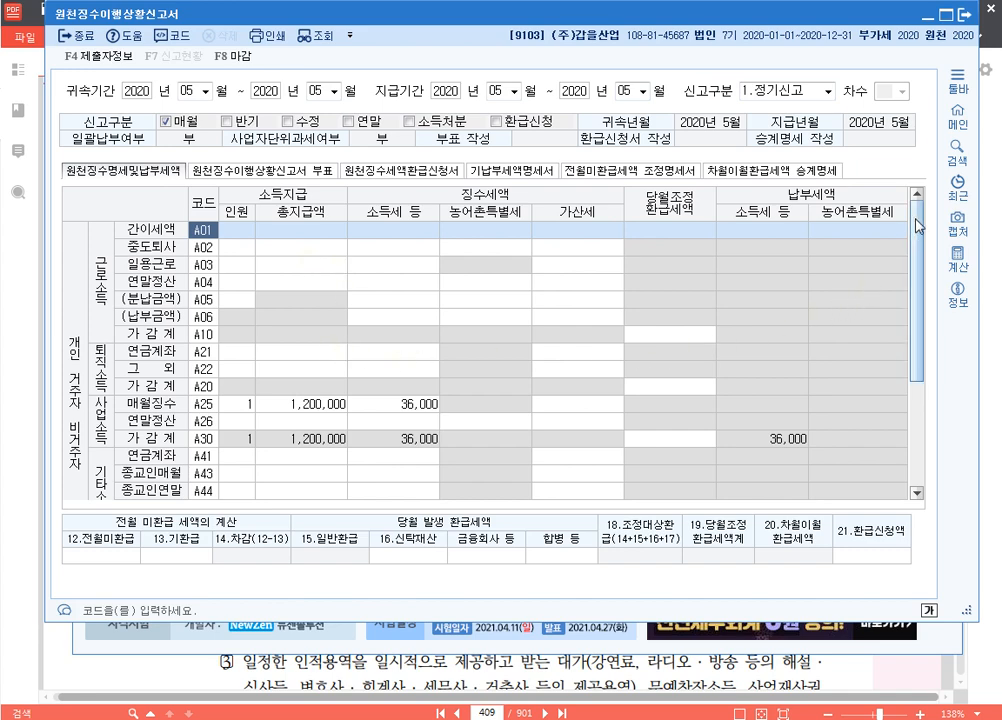
Check other-income row A42 and the A43 total, then close the report without saving
drag(918, 225, 918, 333)
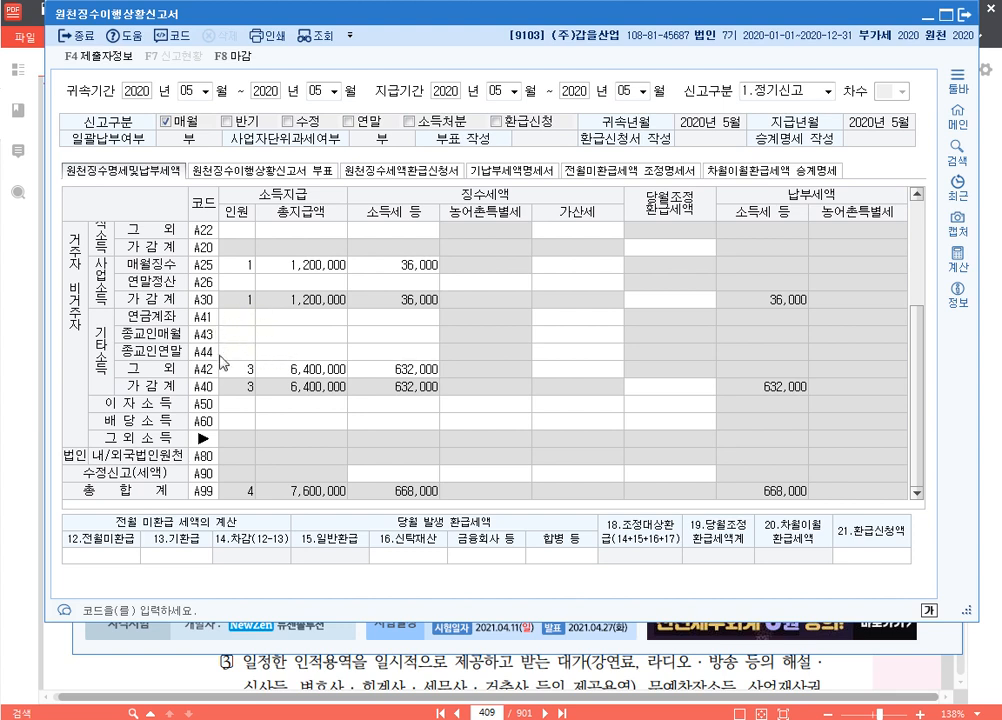
click(229, 370)
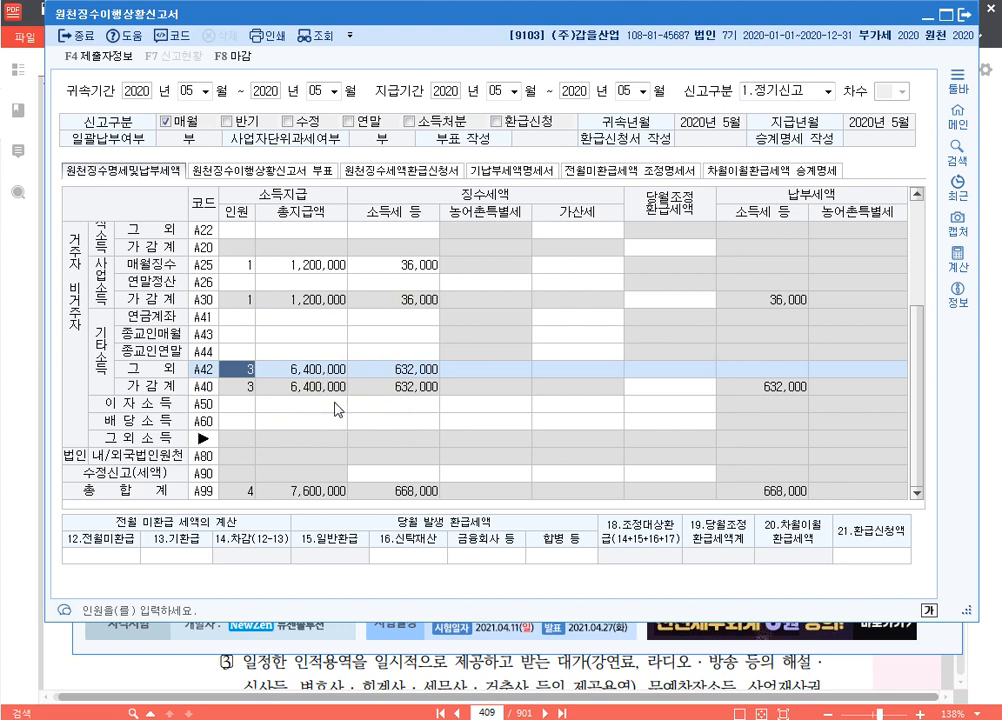
click(314, 335)
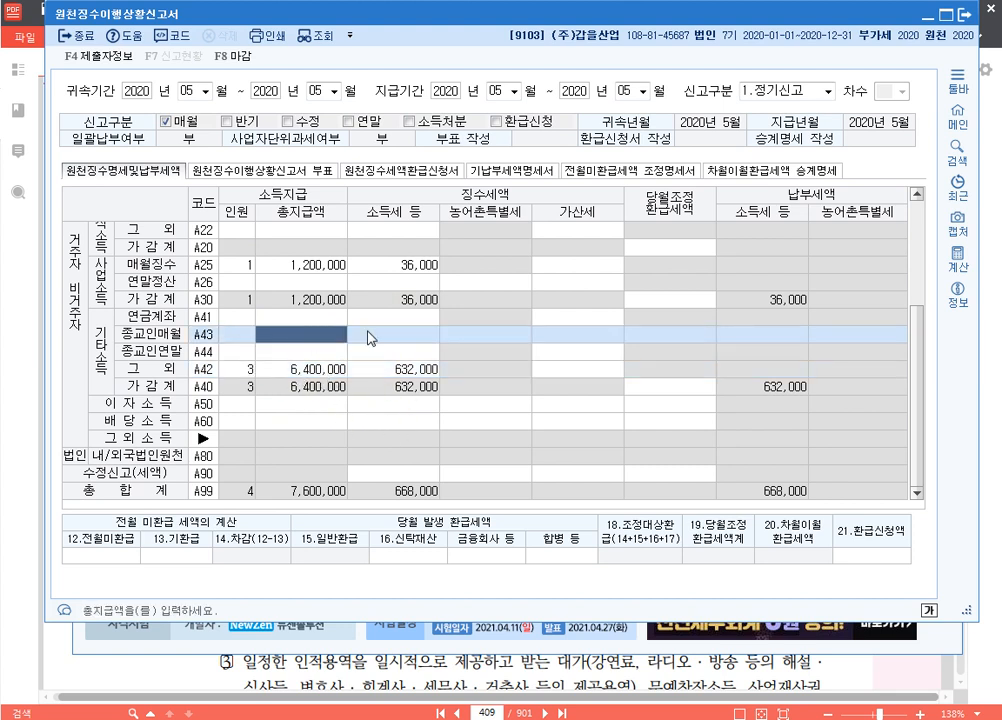
click(964, 14)
click(610, 340)
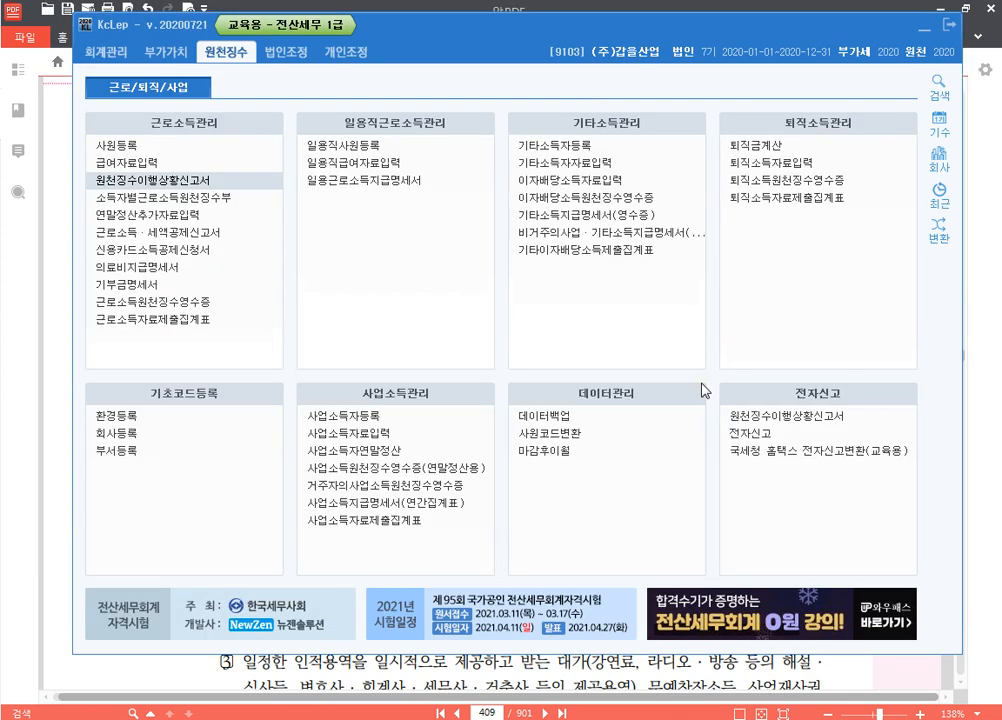
key(alt+Tab)
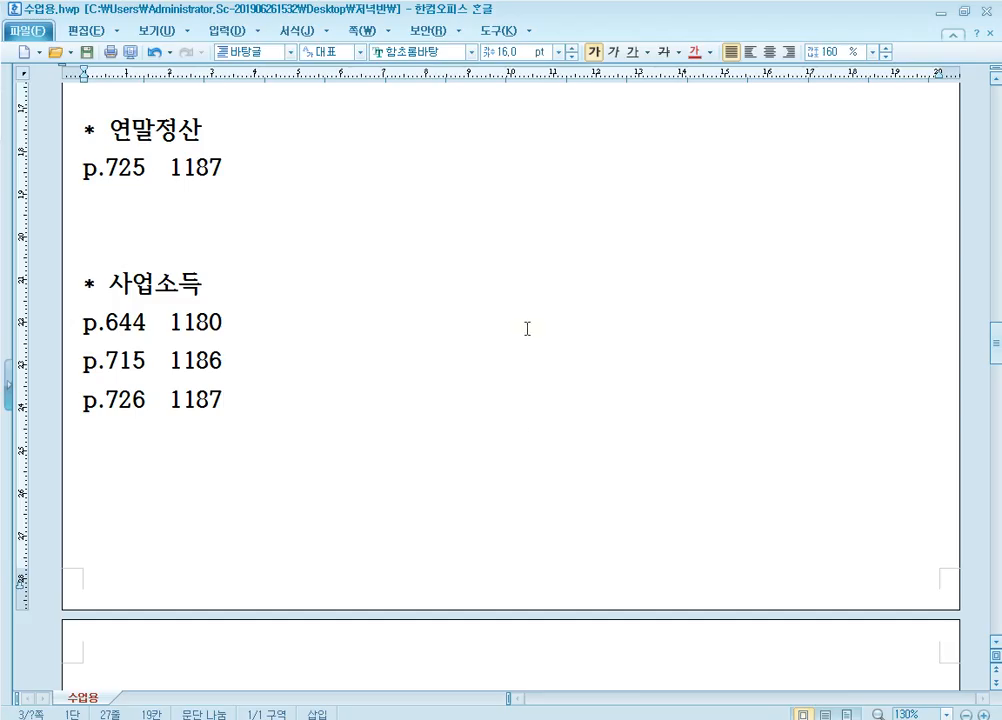
Type the heading '* 기타소득' on the blank page with 'p.631 1179' beneath it
scroll(349, 347, down, 5)
click(238, 351)
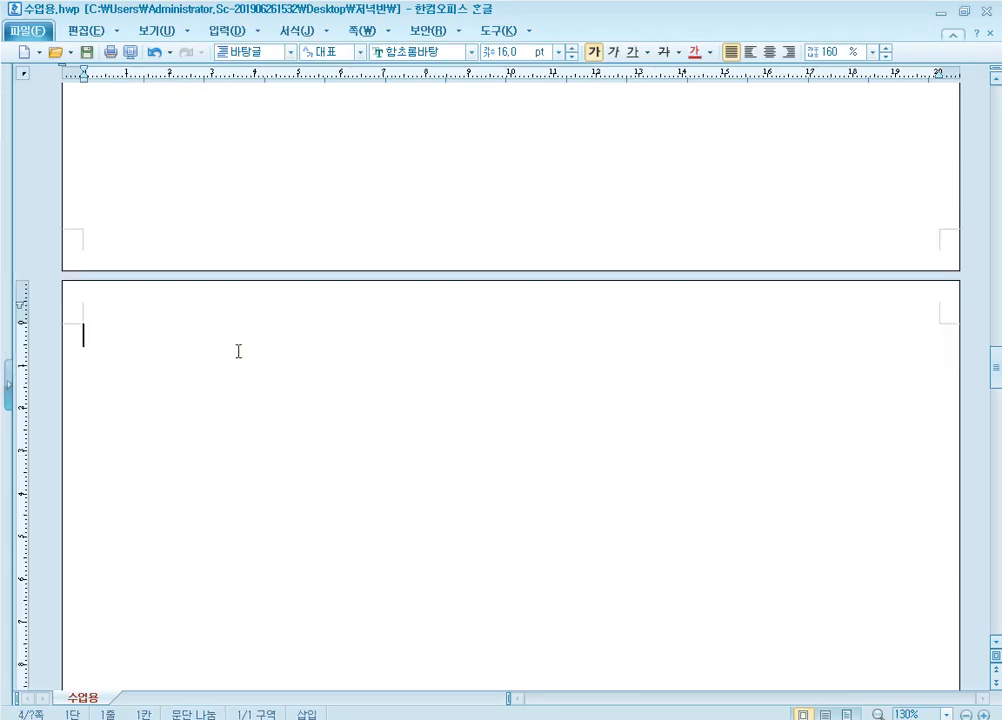
text(* r)
key(BackSpace)
text(기타소득)
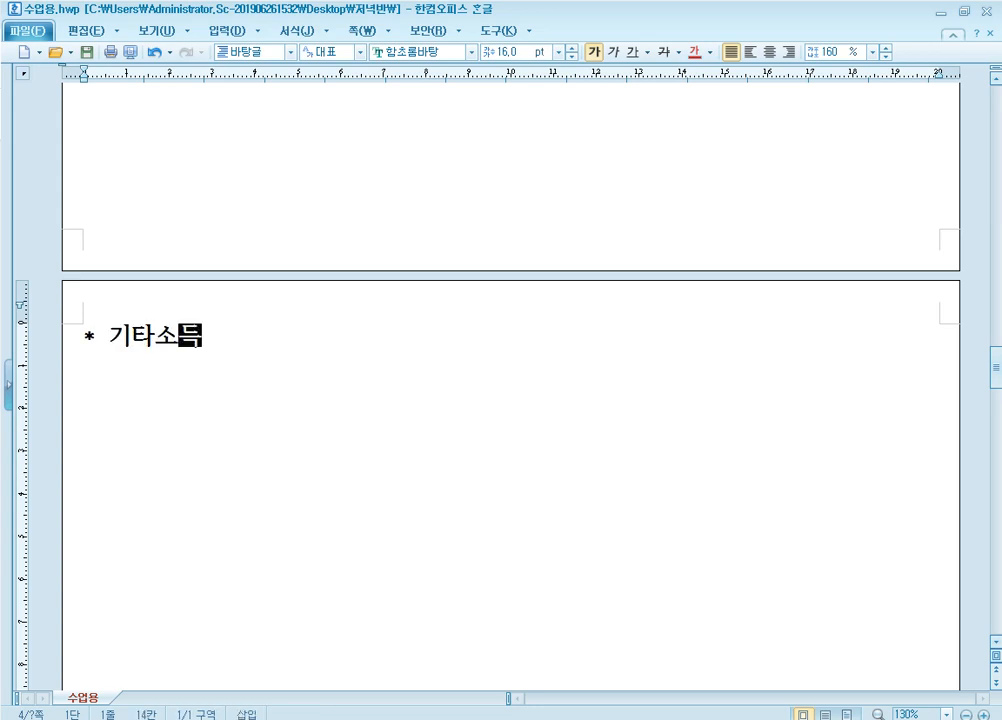
key(Return)
text(p)
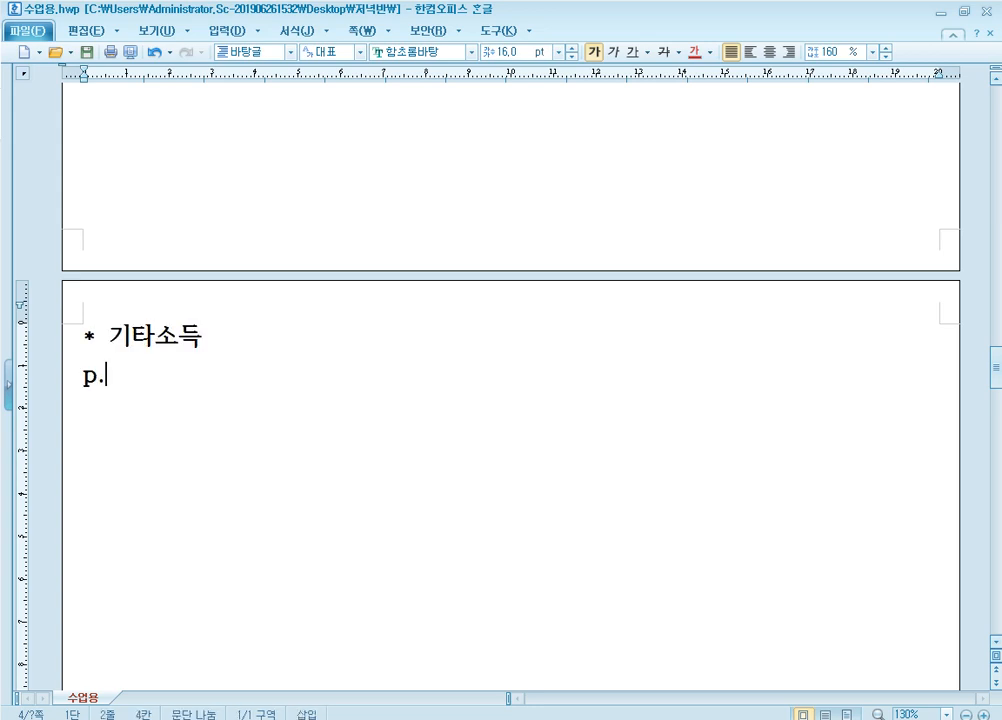
text(.631)
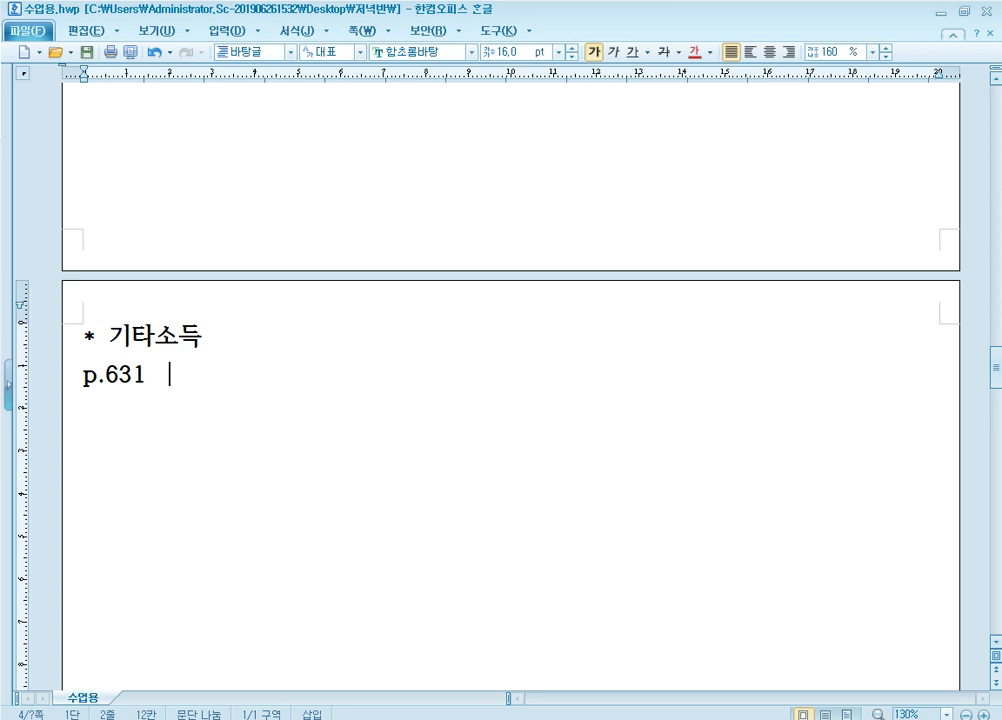
text(1179)
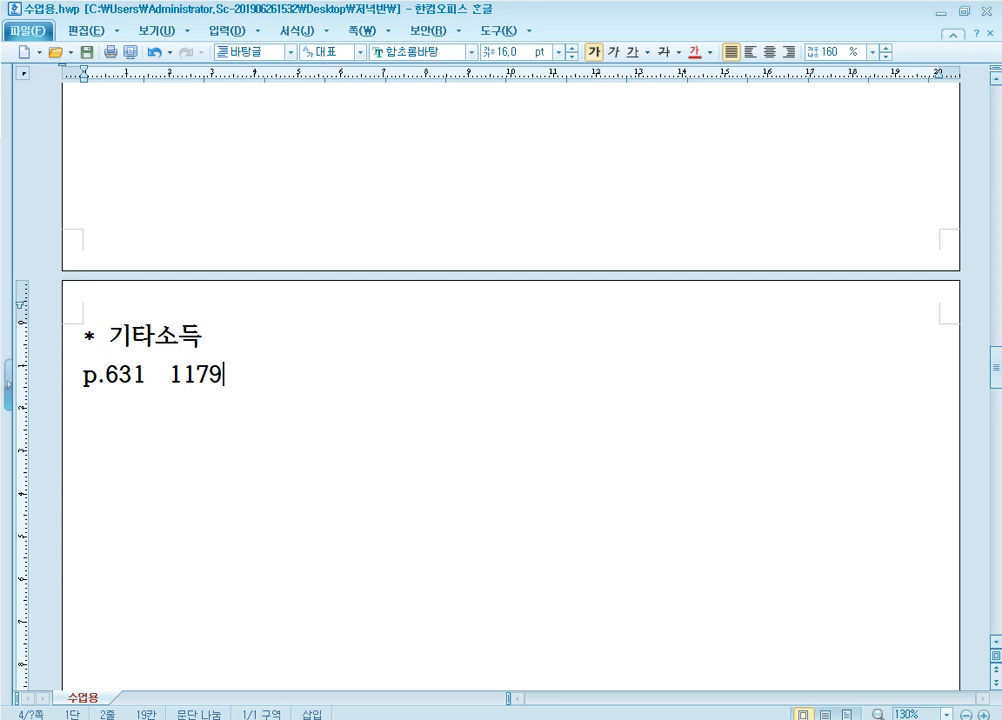
scroll(275, 356, down, 3)
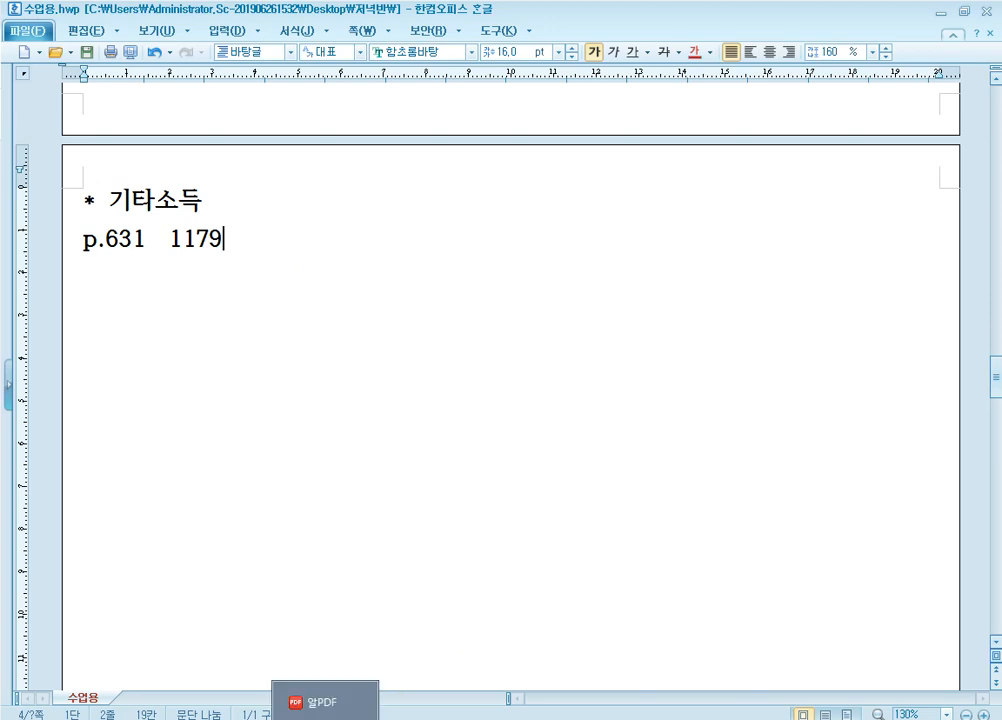
Go to page 631 of the PDF textbook
click(336, 708)
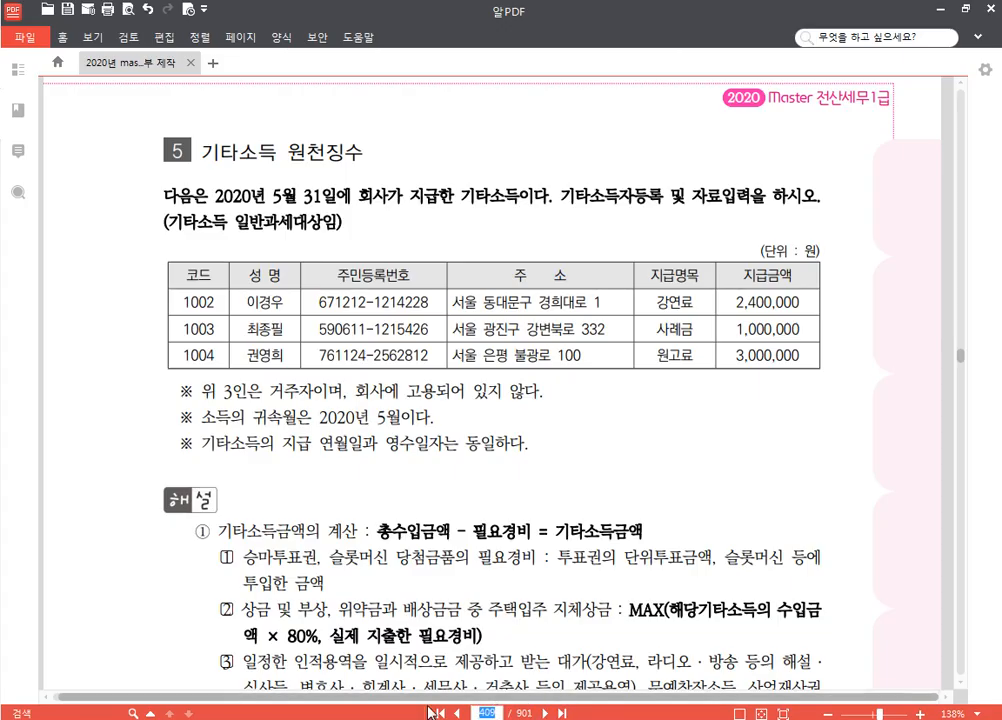
text(631)
key(Return)
scroll(476, 688, down, 3)
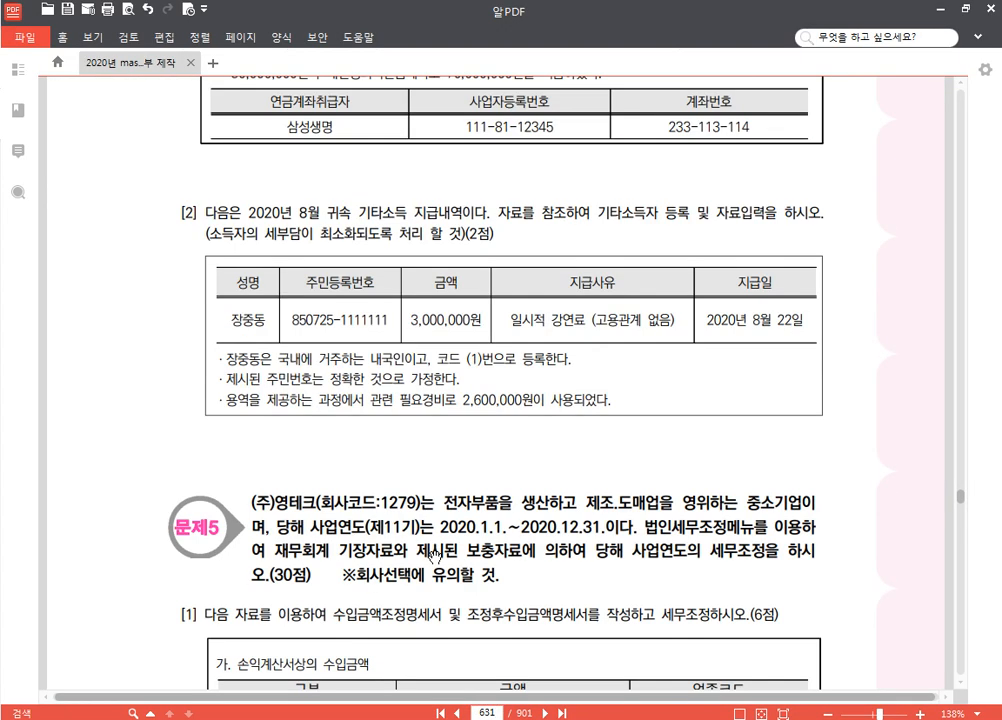
scroll(476, 688, up, 1)
Switch KcLep to company 1179 and read the August 2020 exercise in the textbook
key(alt+Tab)
click(939, 160)
text(11)
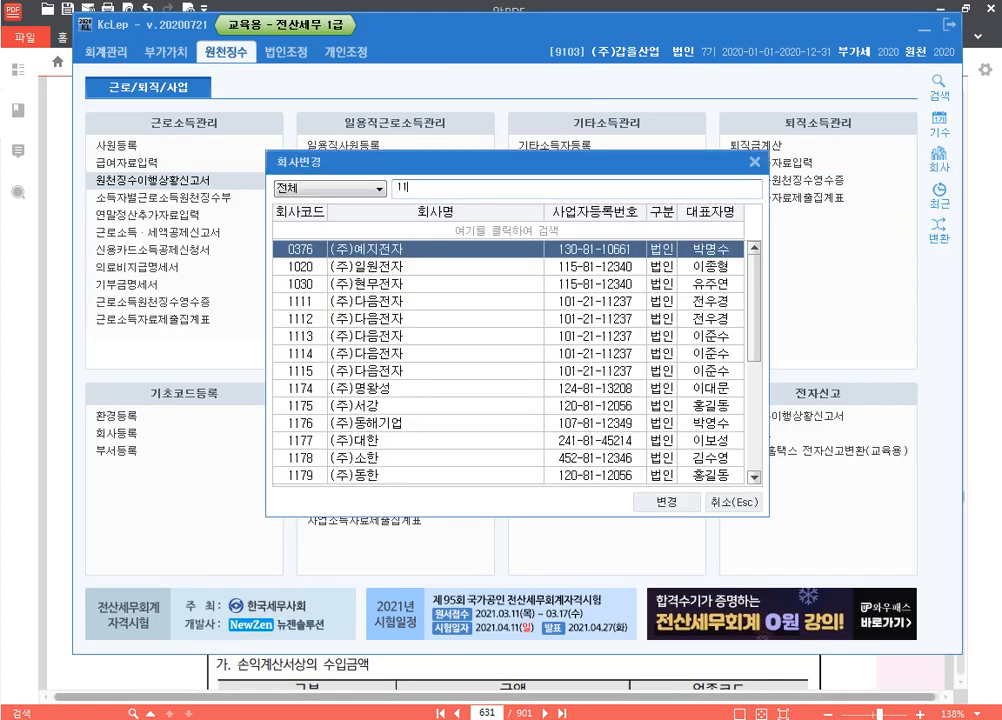
text(79)
key(Return)
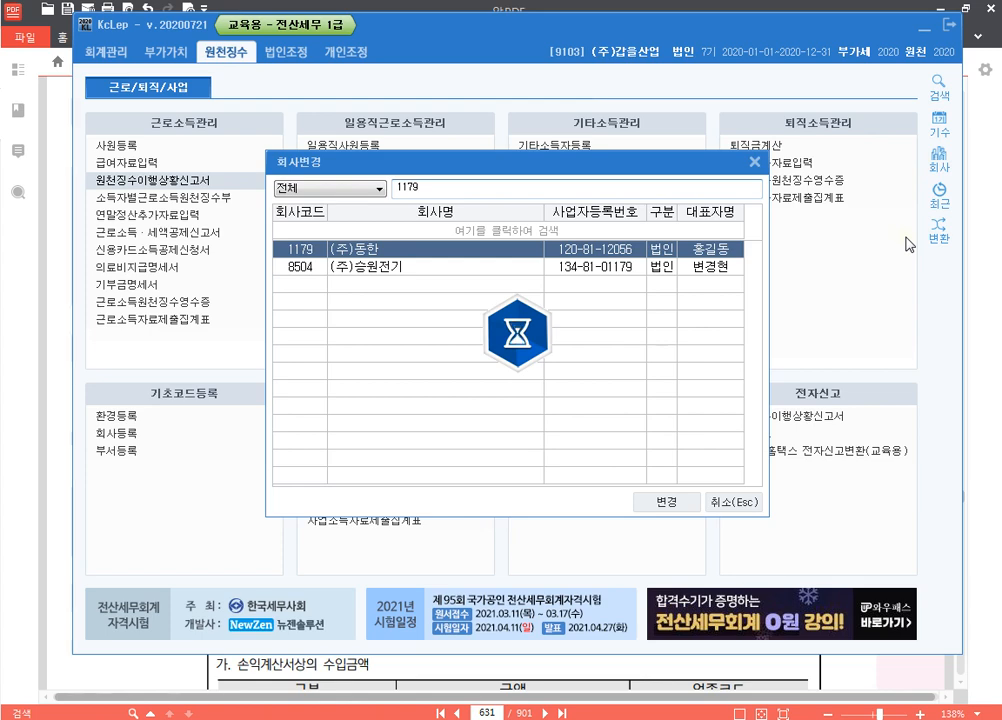
key(alt+Tab)
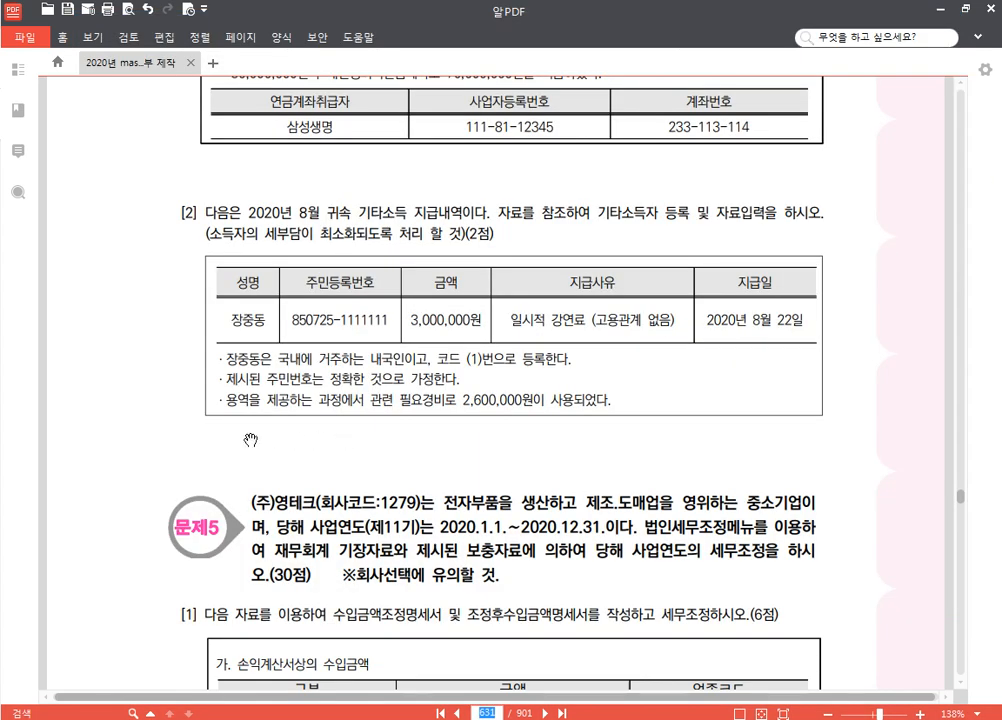
scroll(258, 304, down, 1)
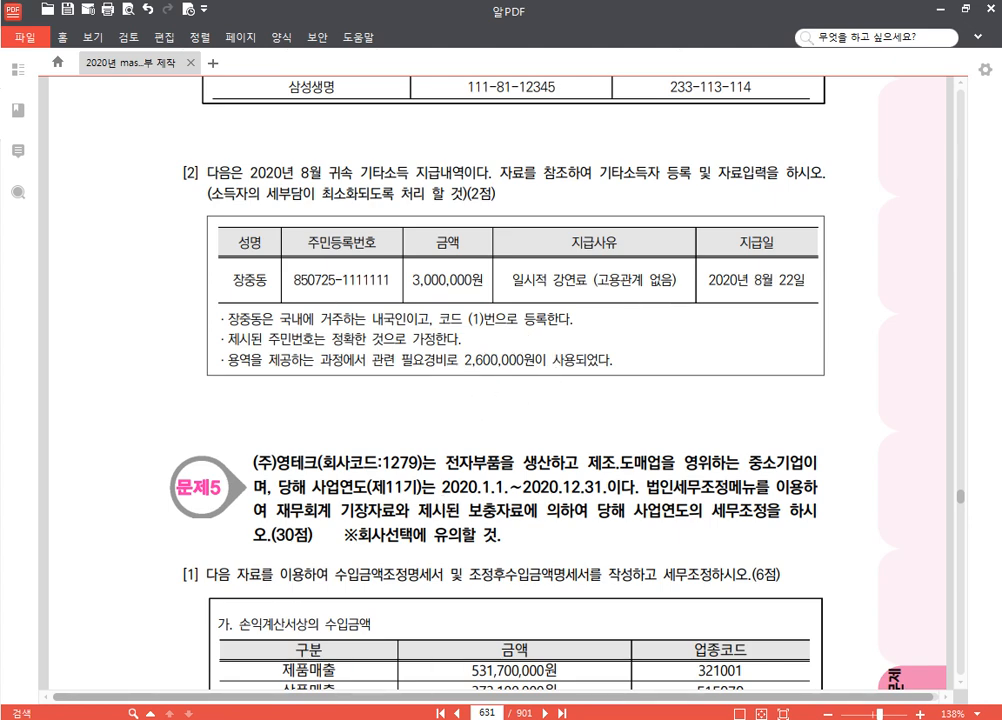
key(alt+Tab)
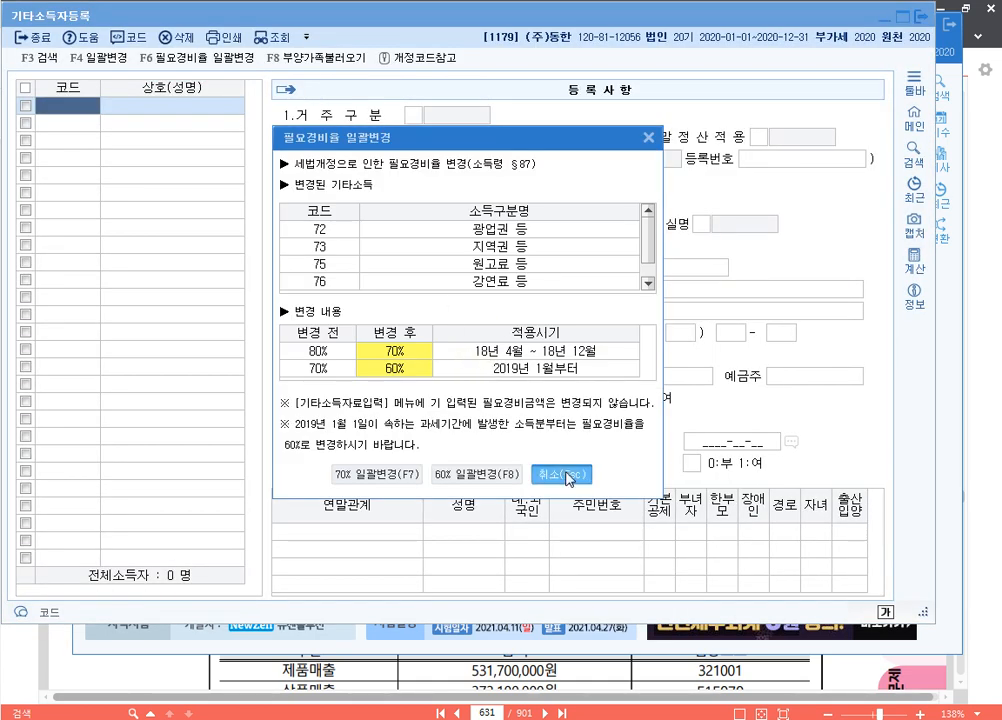
Create earner 00001 with the lecturer's name, resident status 1 and income type 76 강연료 등
click(566, 475)
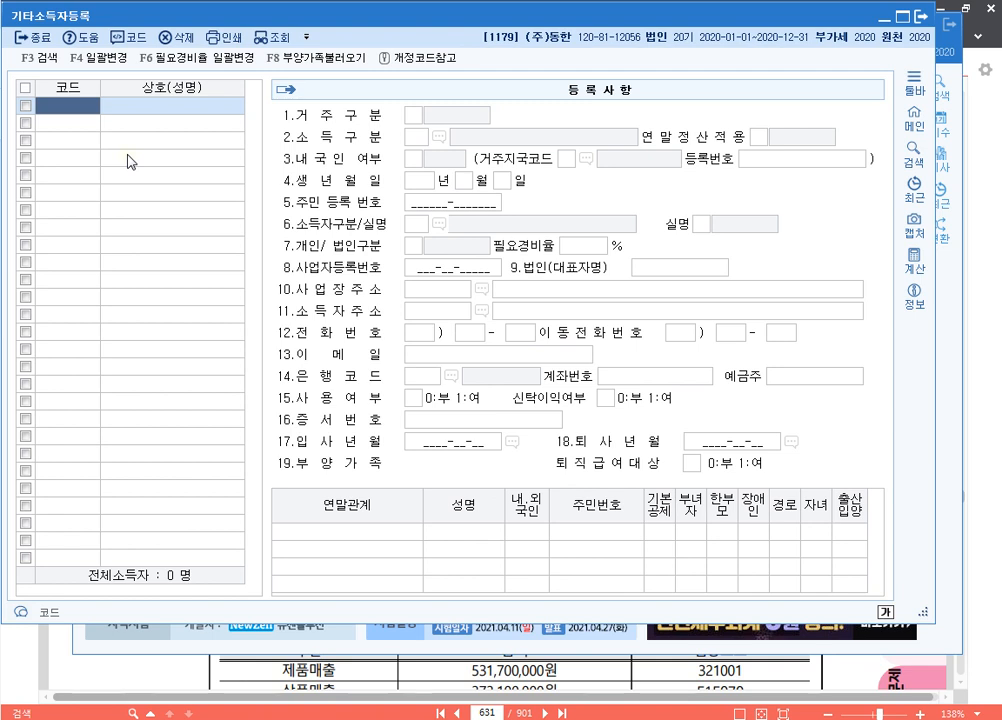
text(1)
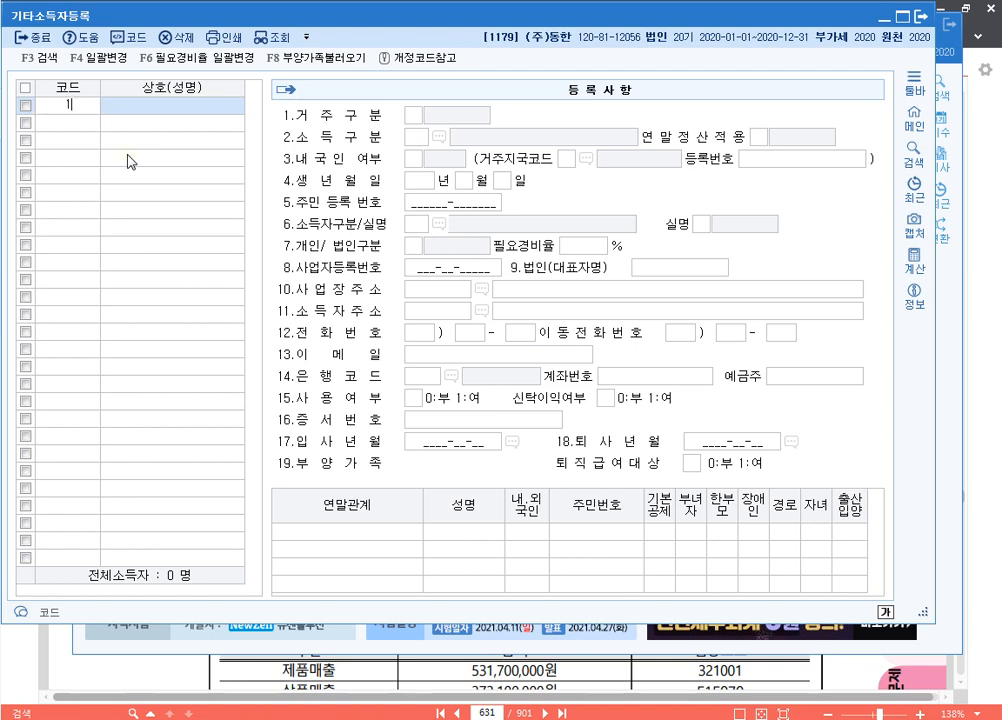
key(Return)
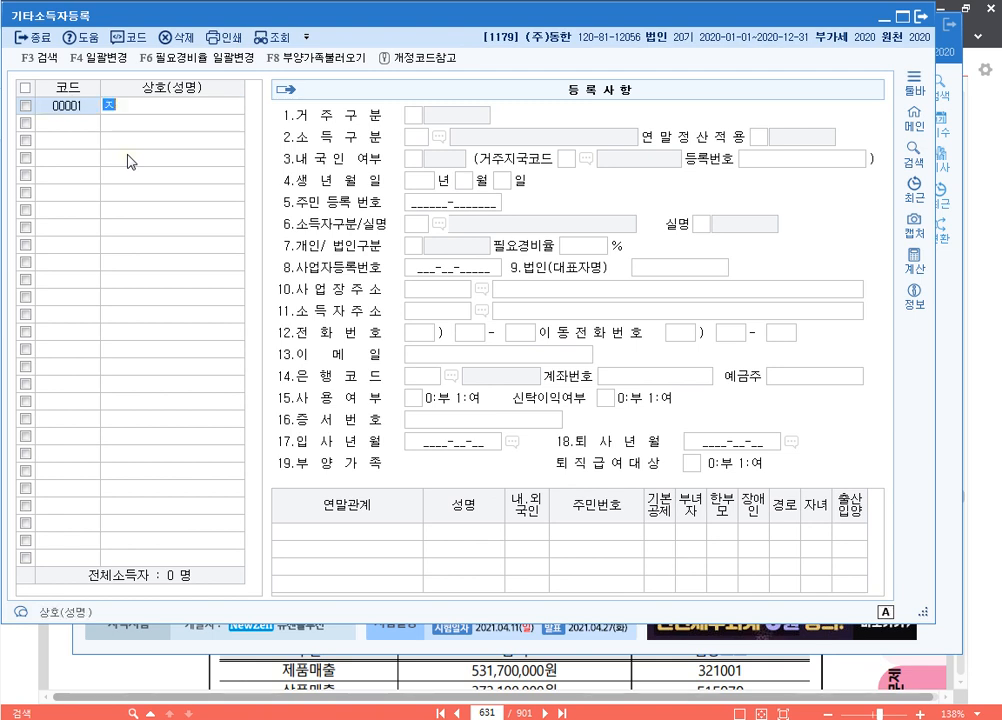
key(Return)
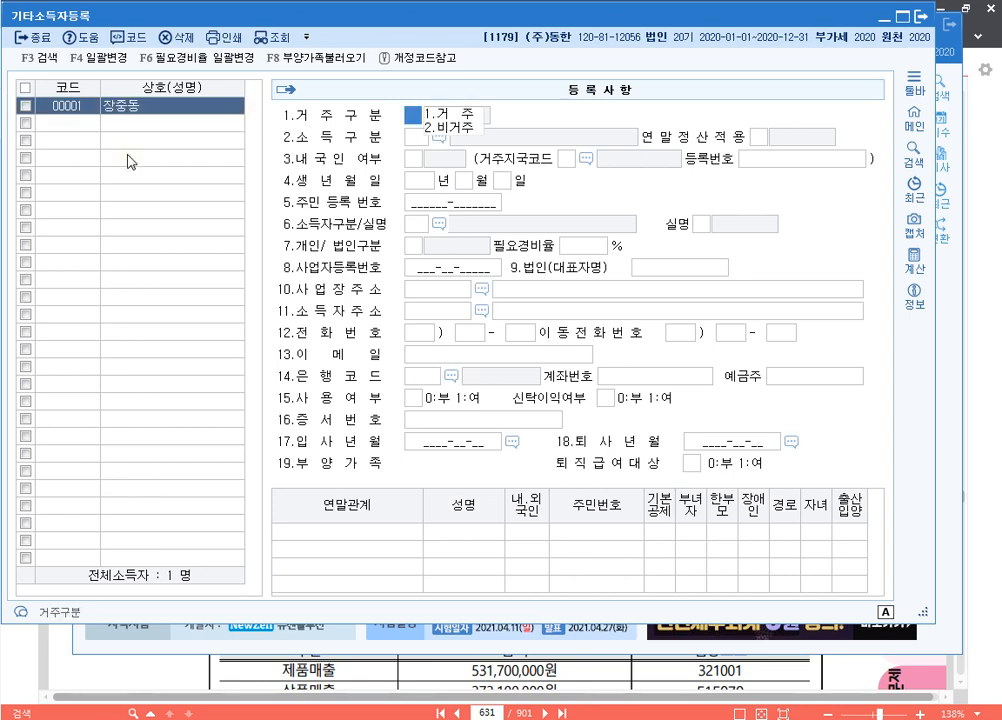
text(1)
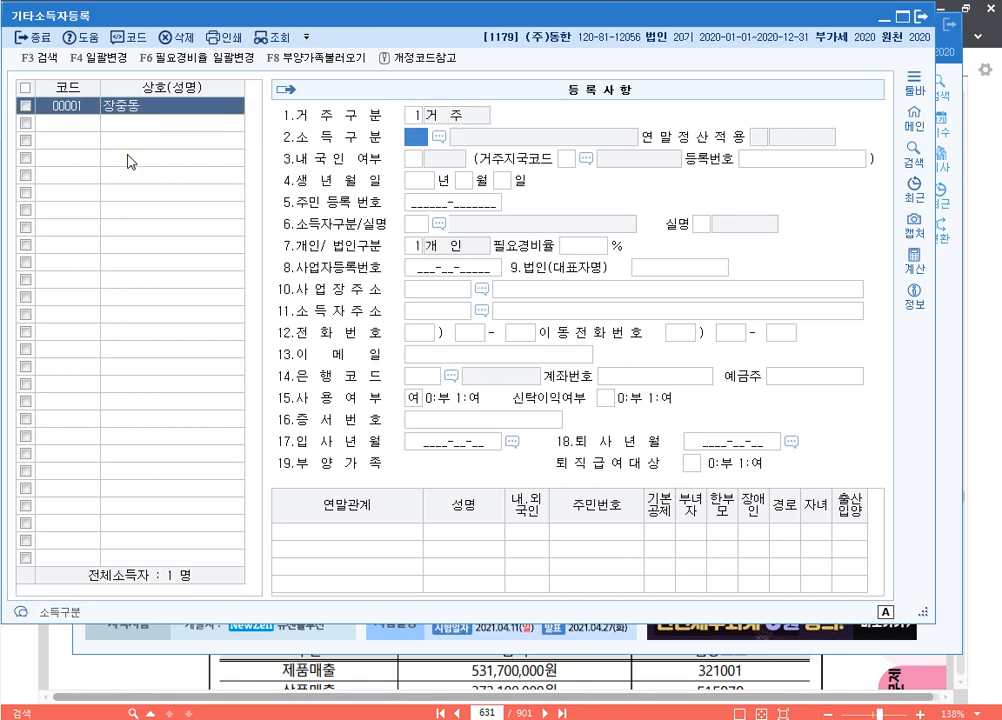
key(F2)
text(강)
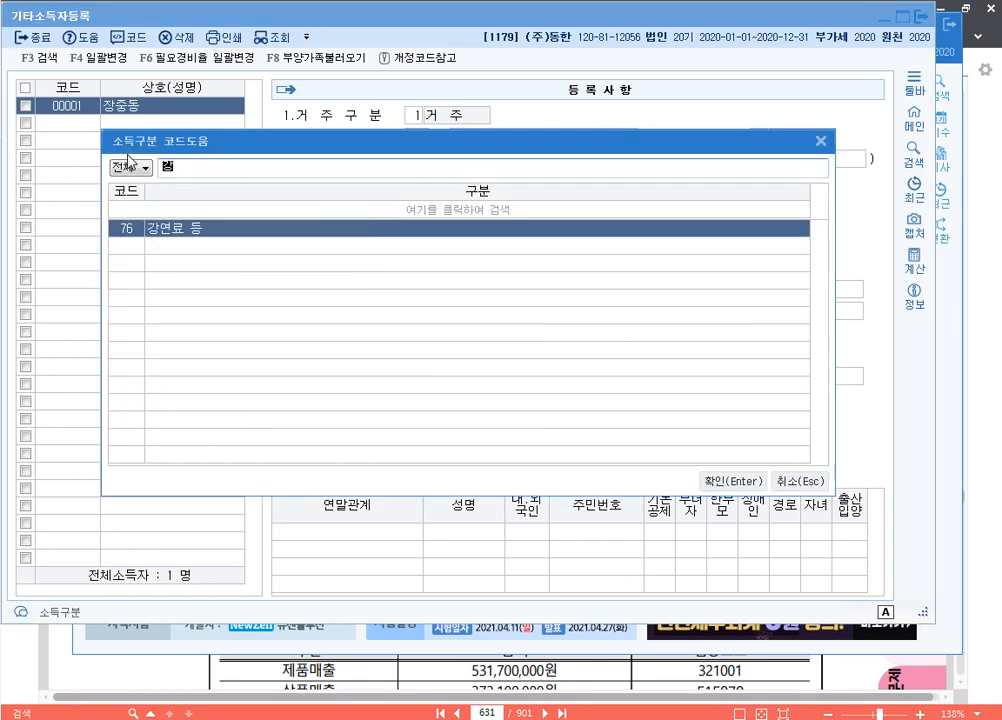
key(Return)
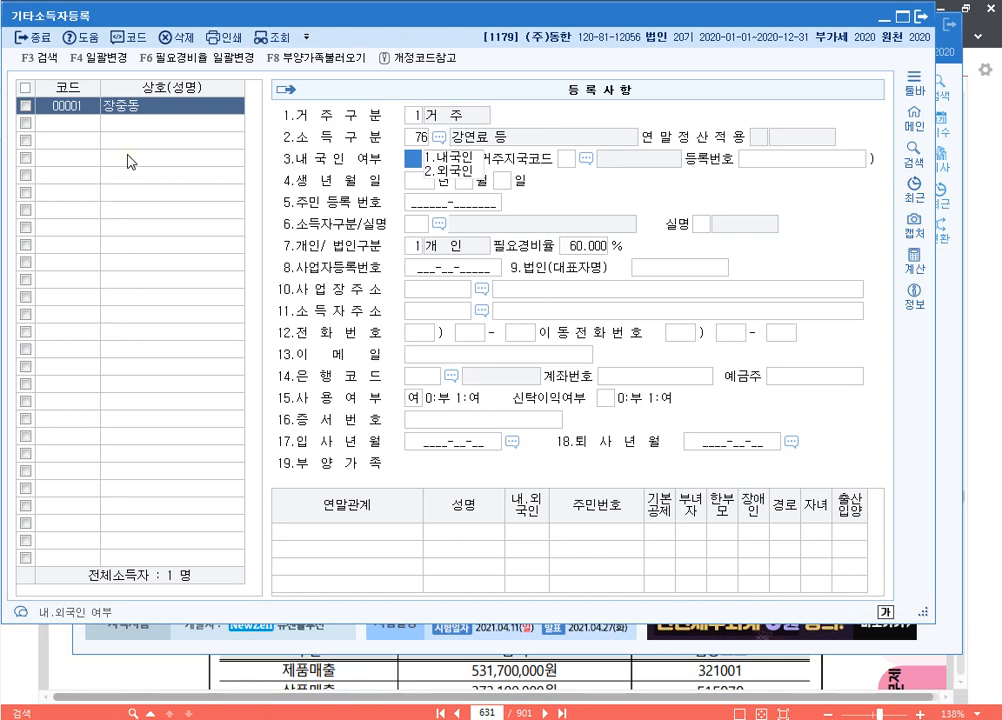
Mark the earner domestic, enter the resident number, accept individual status, and close registration
key(Return)
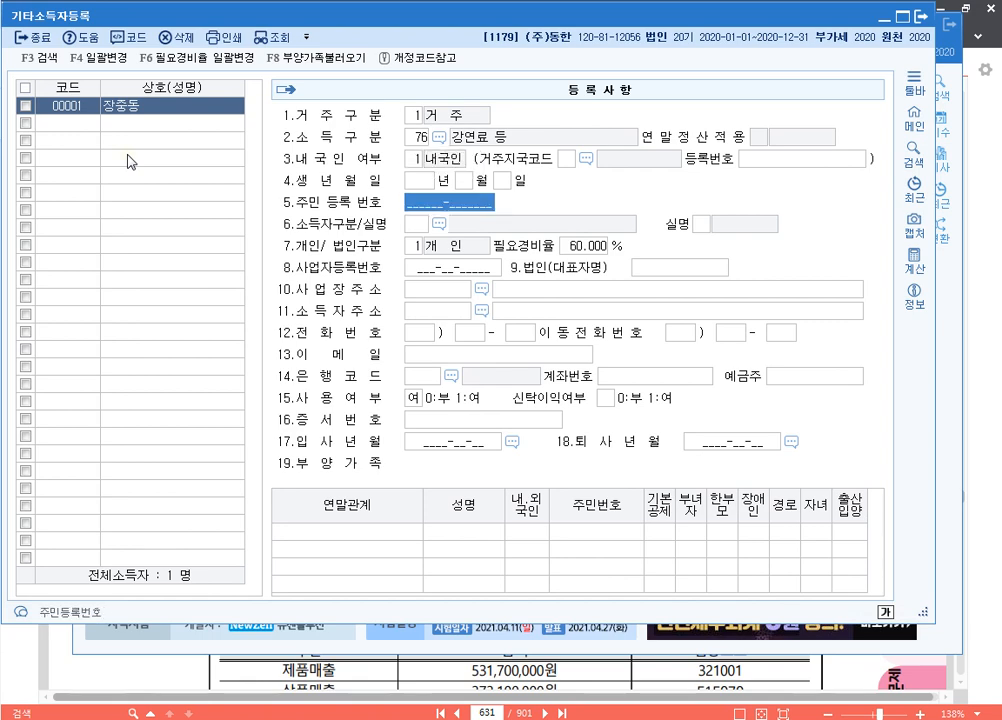
text(8)
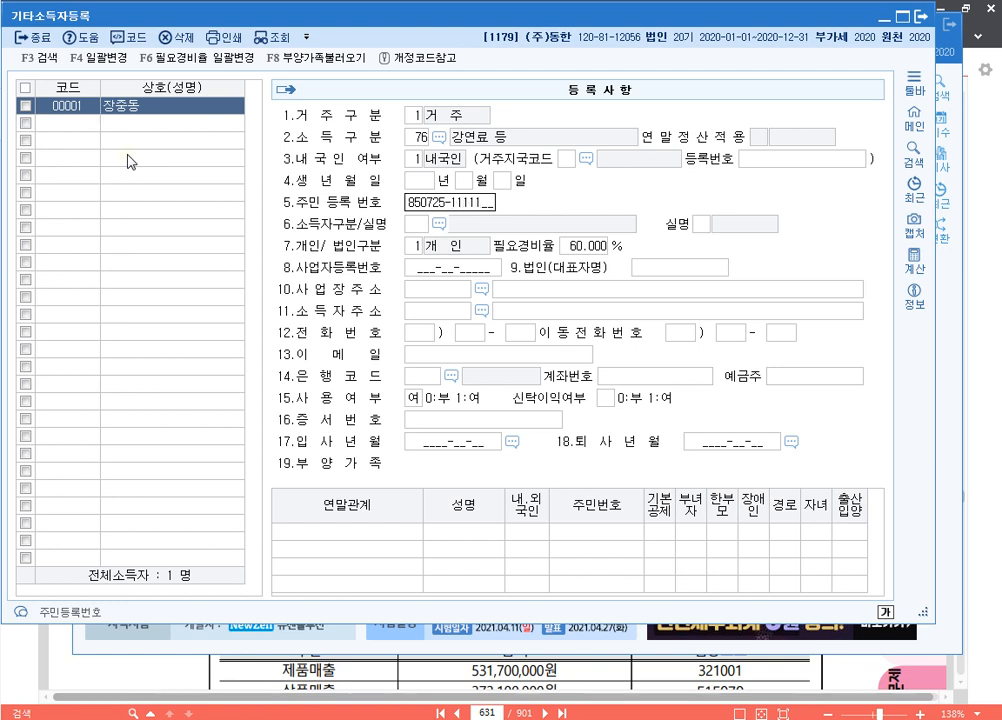
text(5072511111111)
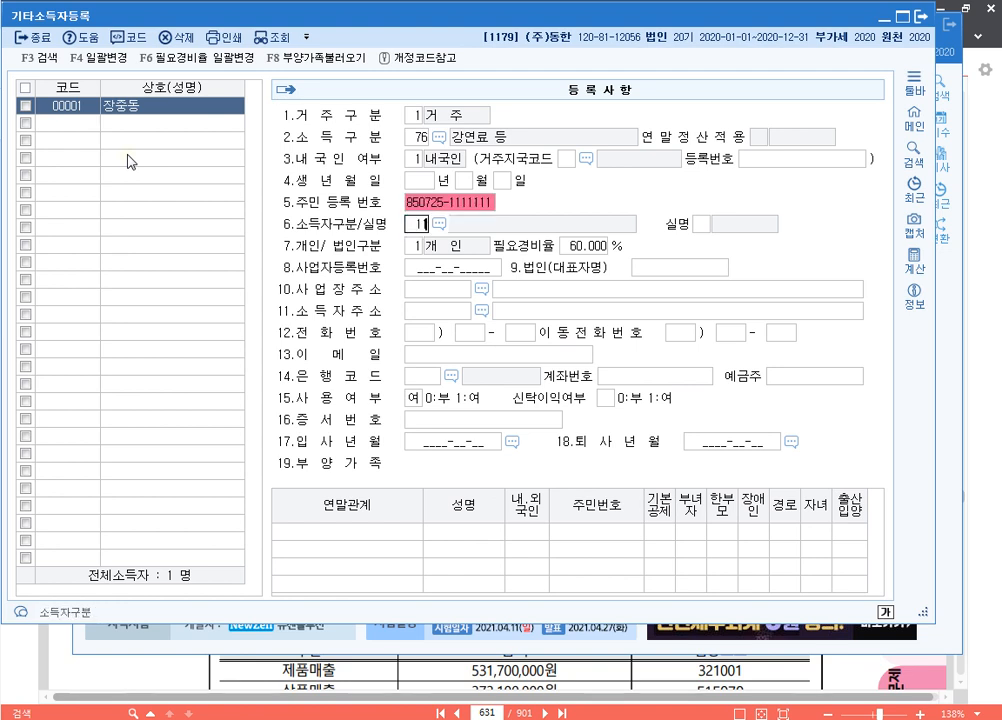
text(11)
key(Return)
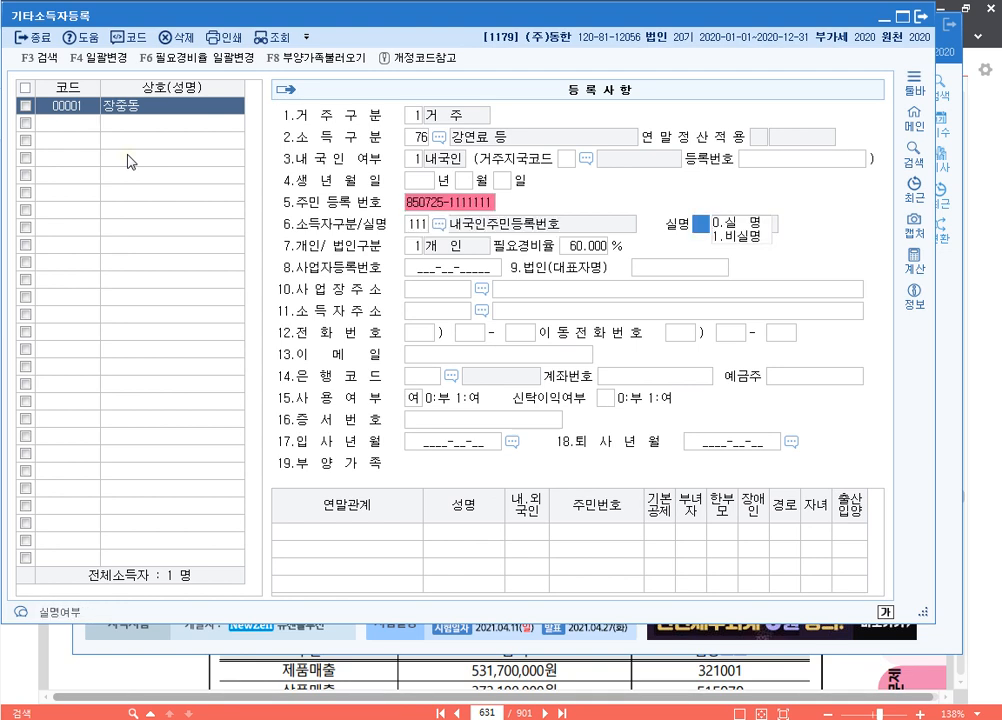
text(0725-1)
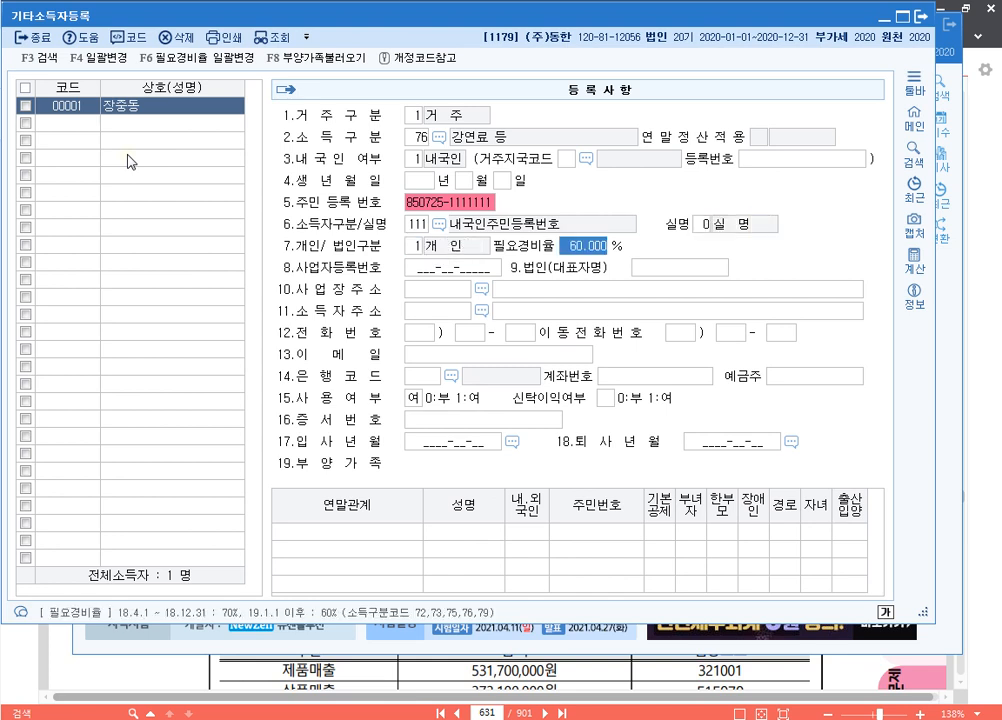
key(Return)
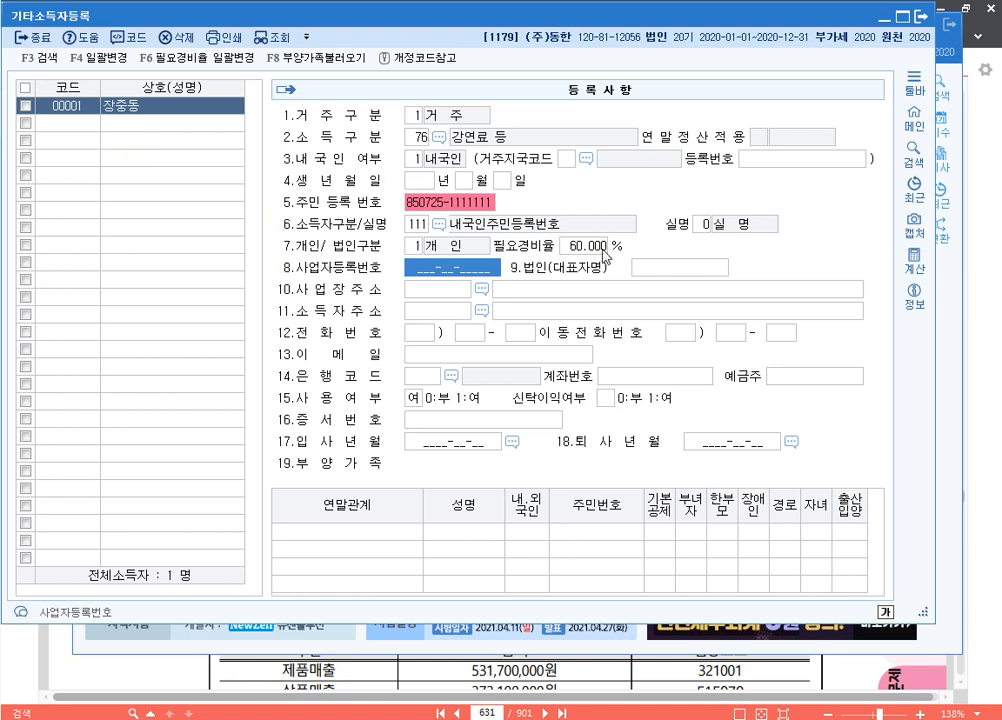
click(923, 19)
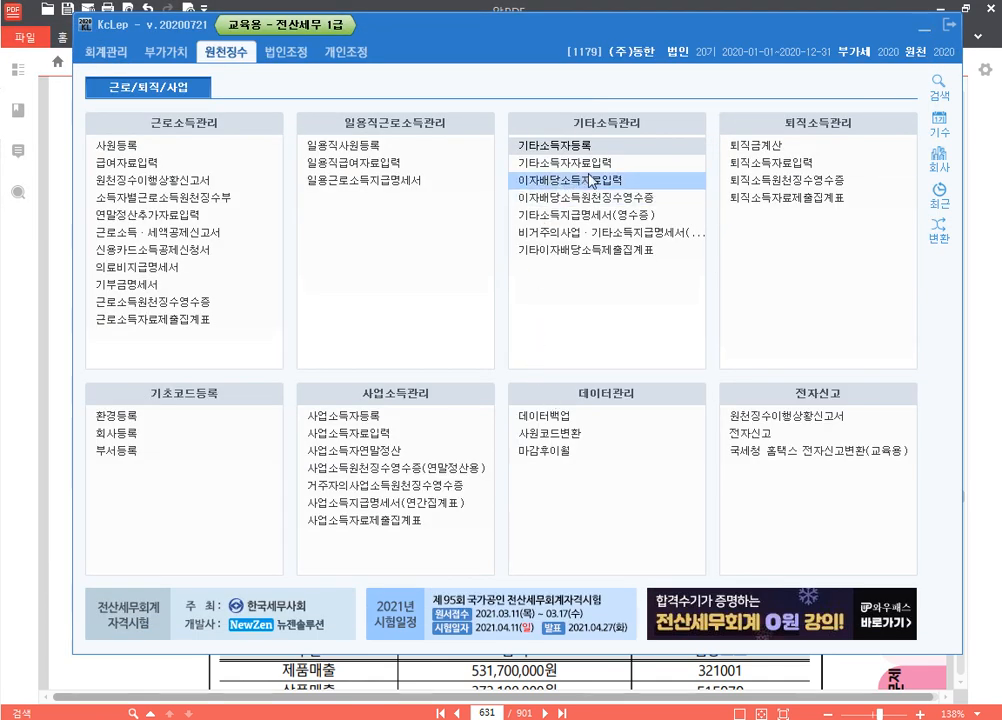
Start an 08/22 other-income payment row for earner 00001
click(600, 163)
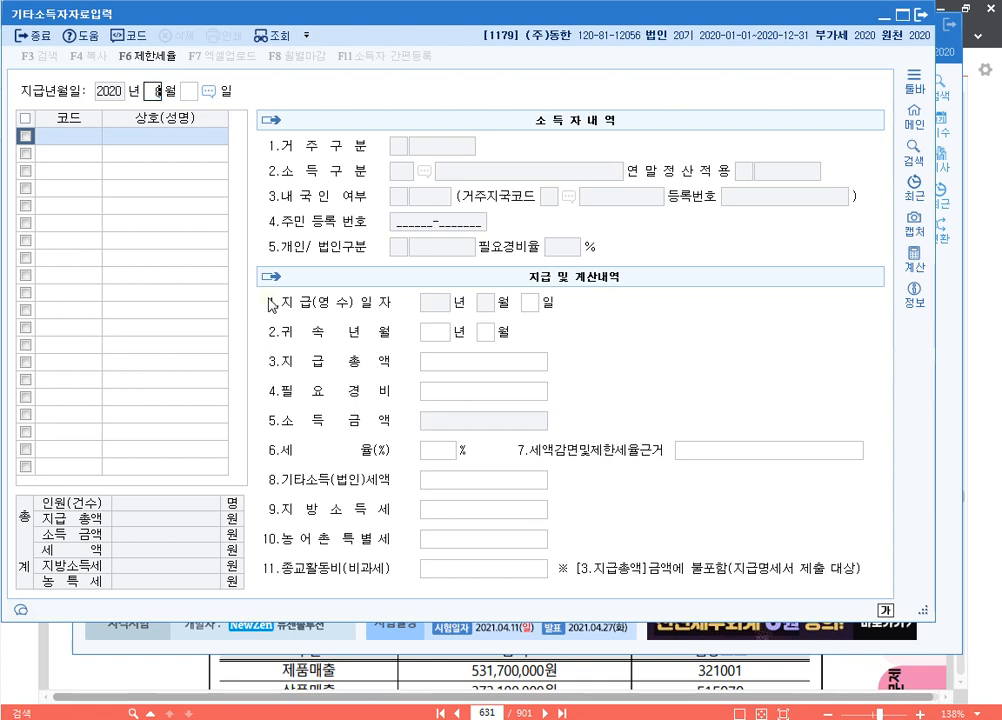
text(08)
key(Return)
text(22)
key(Return)
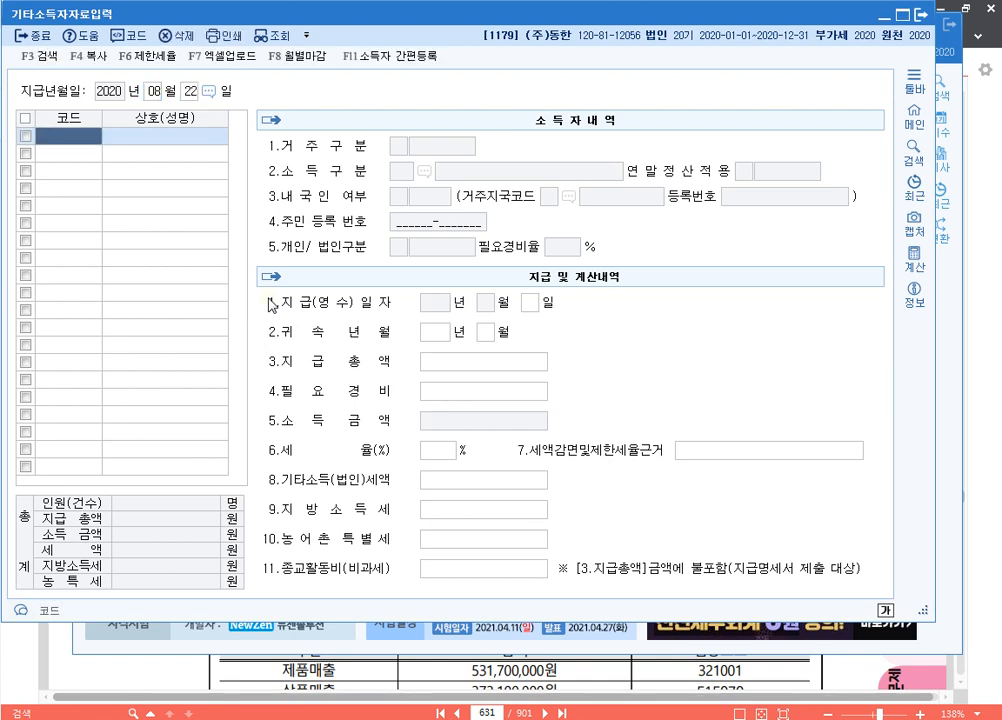
key(F2)
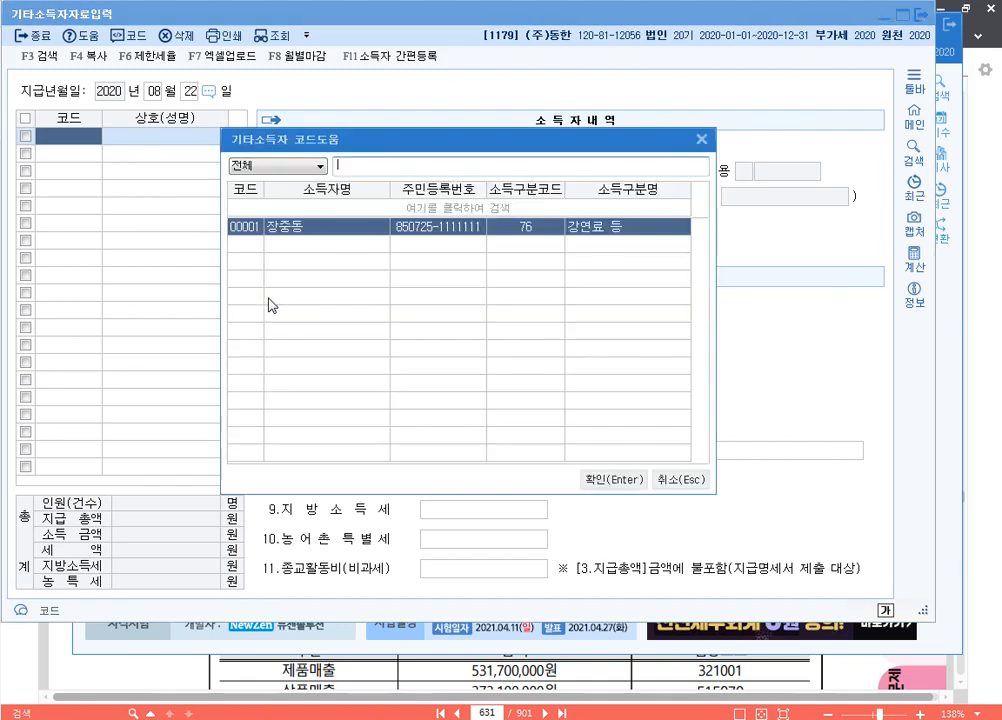
key(Return)
key(Return)
key(Return)
key(Return)
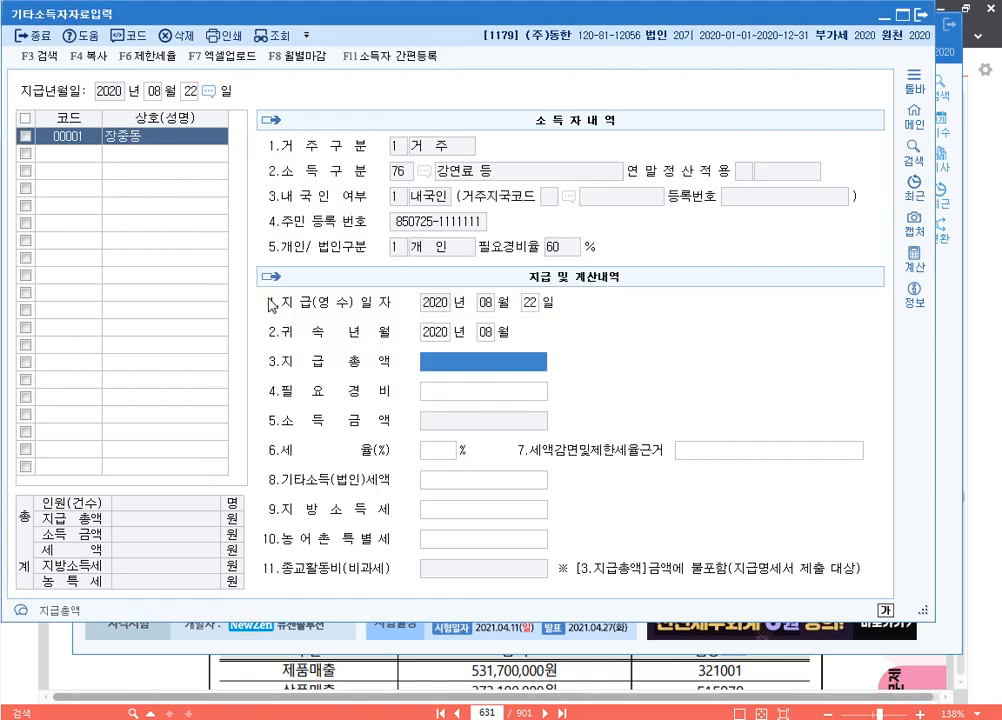
Enter 3,000,000 paid with 2,600,000 necessary expenses, giving 80,000 tax
text(3000000)
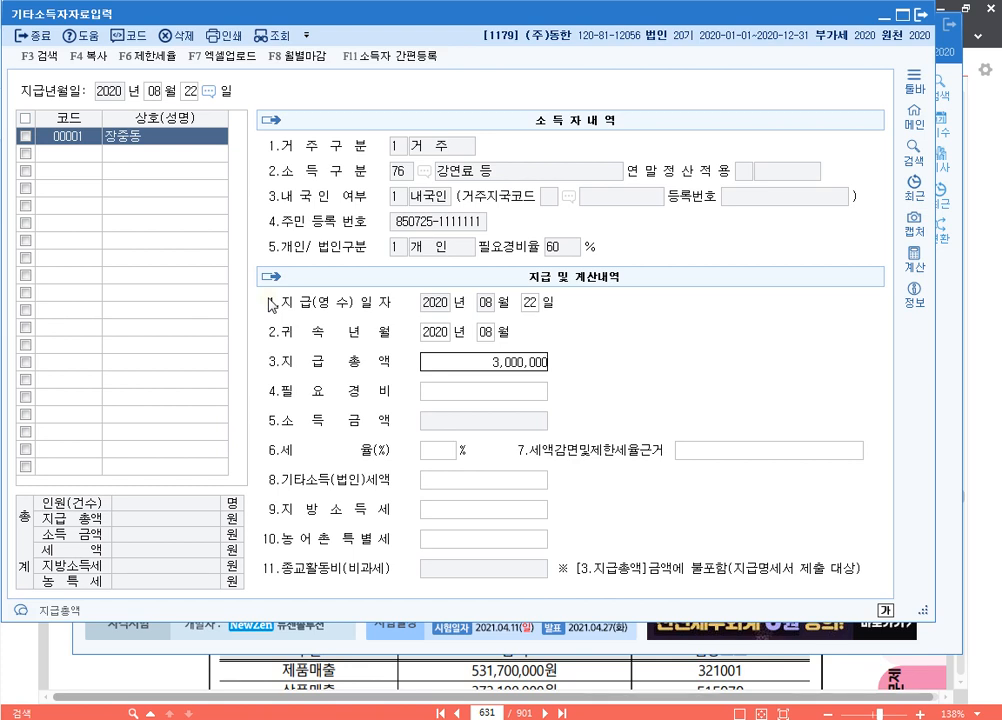
key(Return)
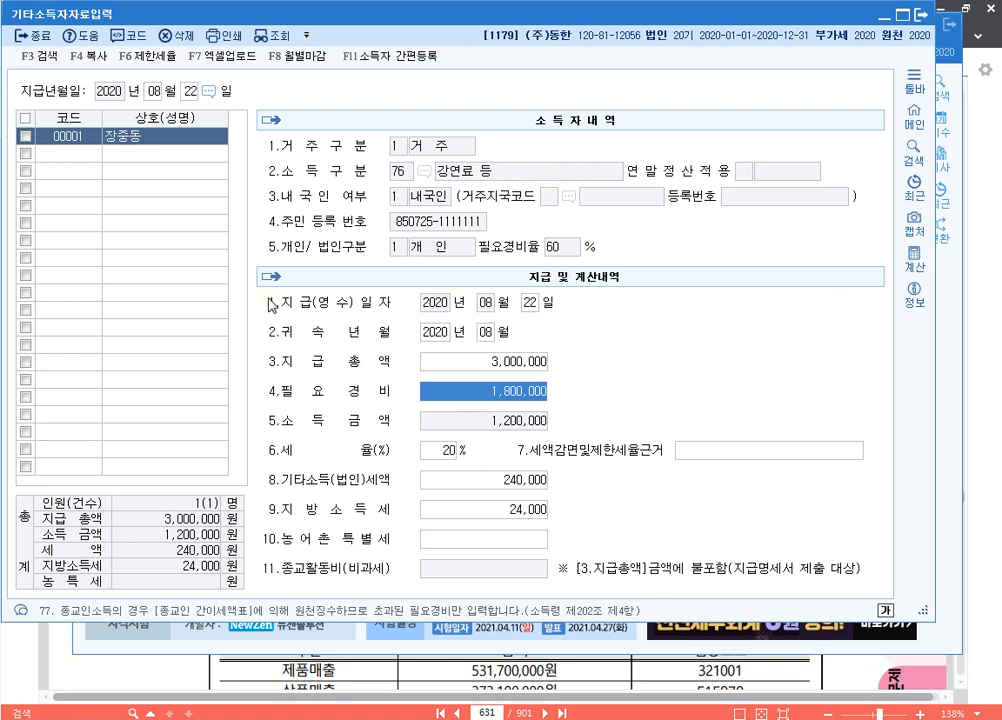
text(2600000)
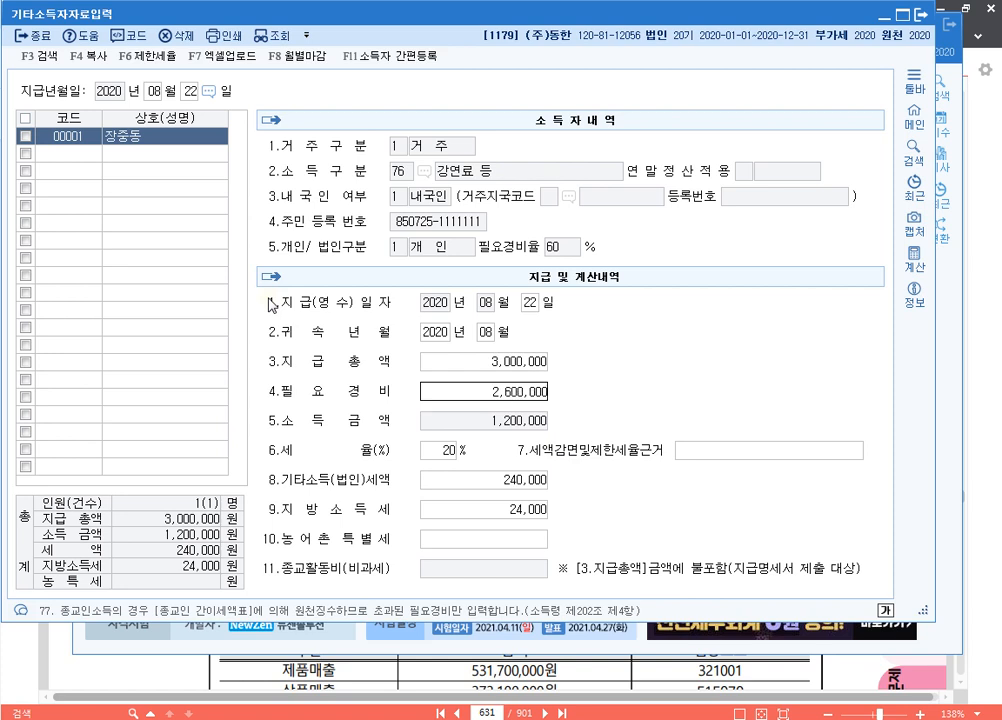
key(Return)
key(shift+Tab)
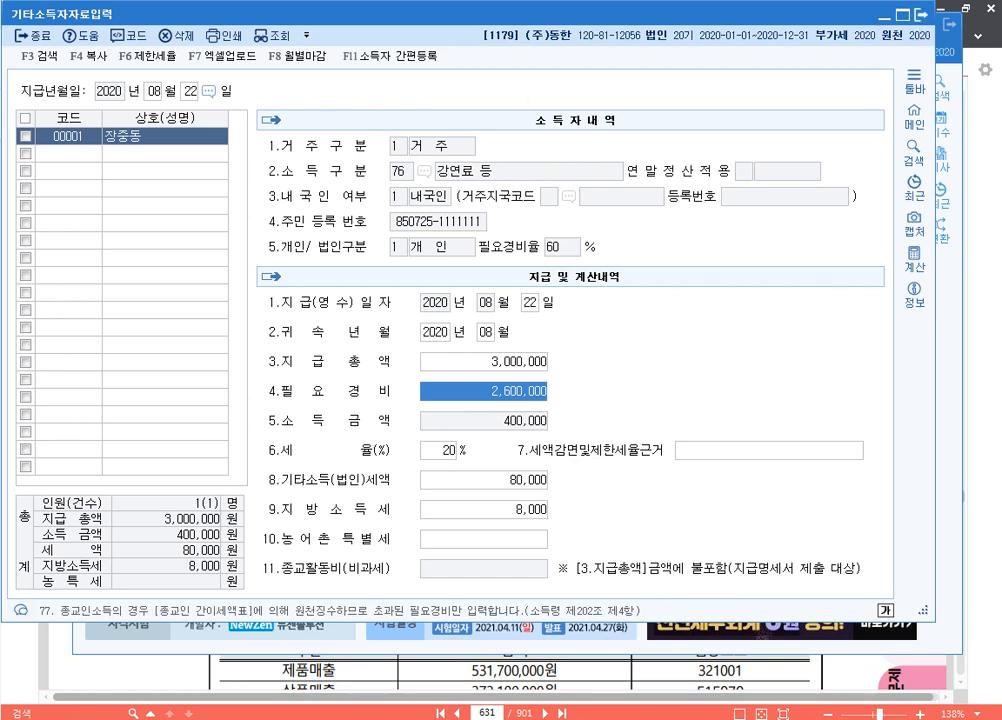
key(alt+Tab)
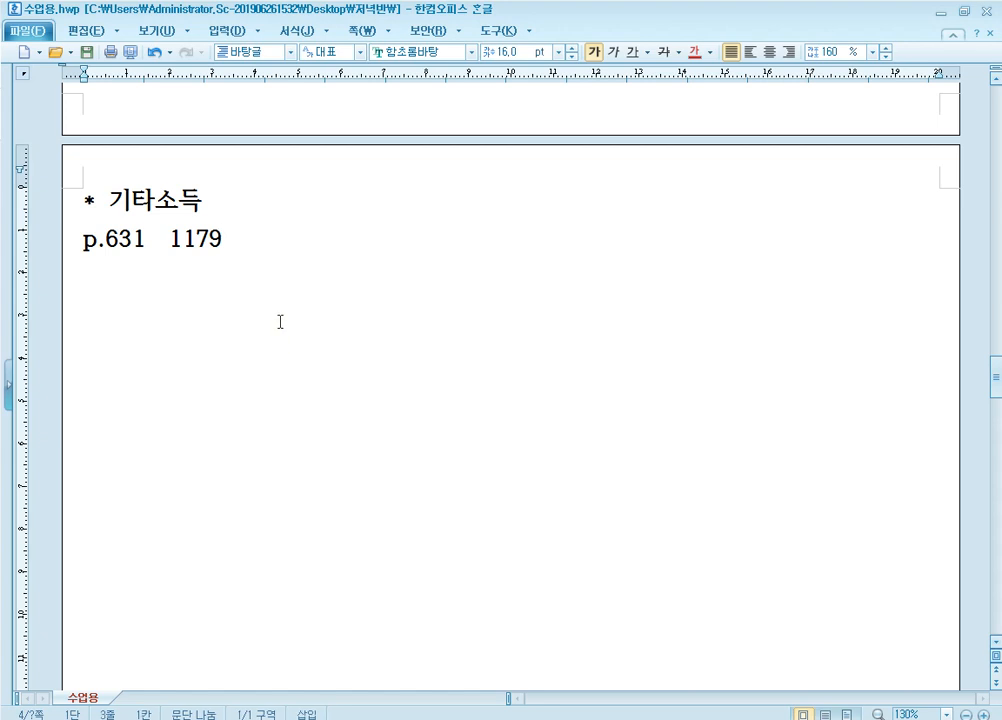
Add the note line 'p.688 1184' and return to the PDF textbook
text(p.688)
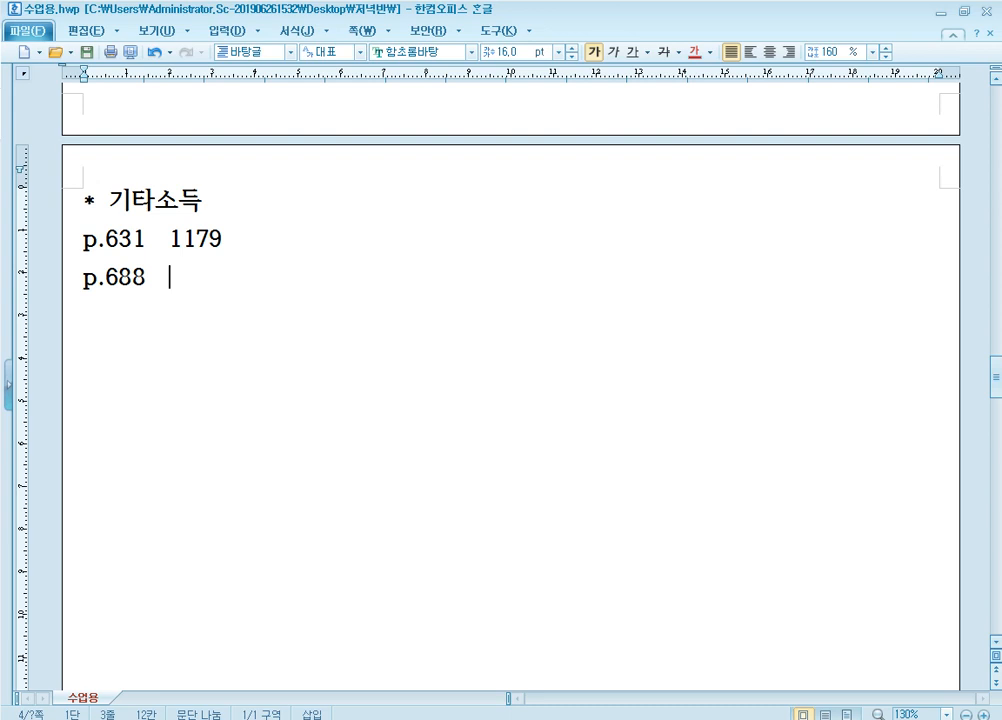
text(1184)
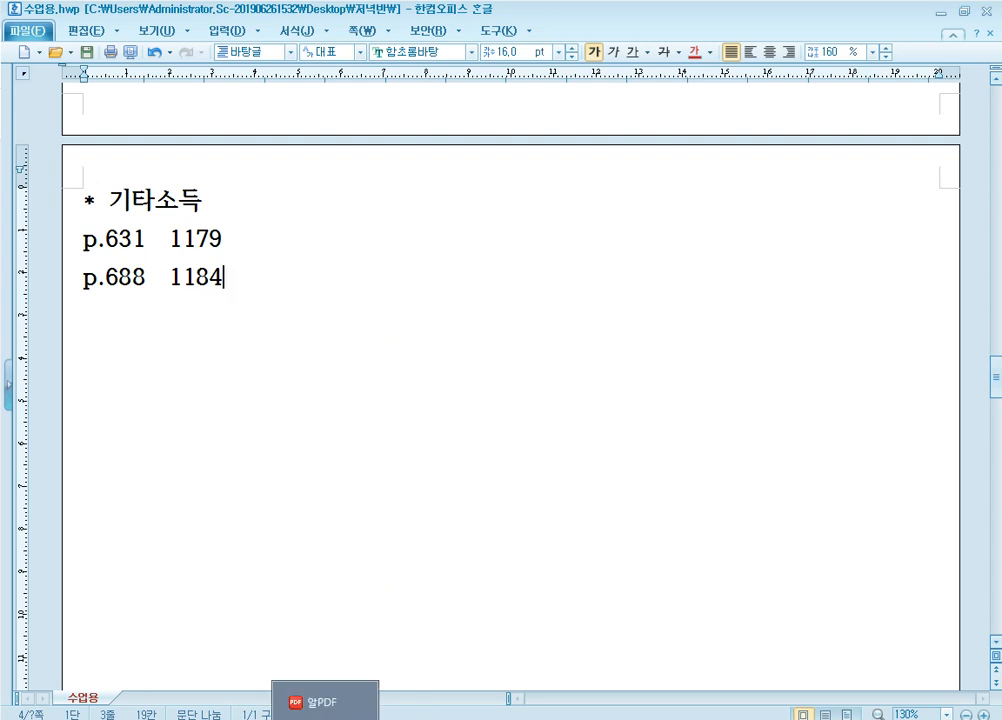
click(330, 705)
drag(498, 713, 452, 713)
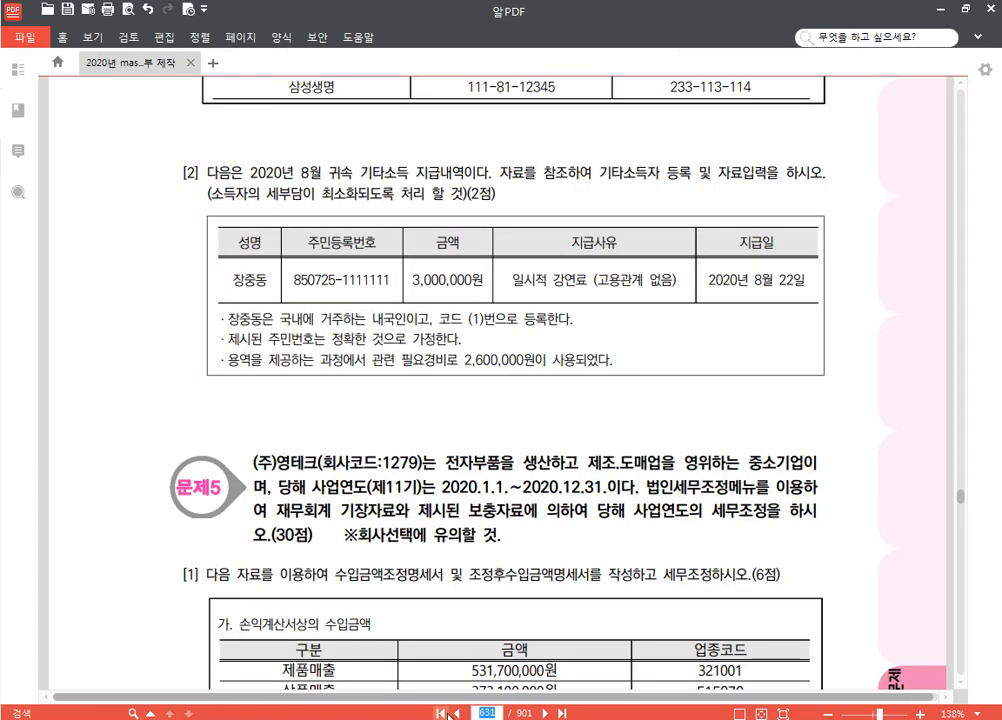
Go to textbook page 688 and scroll to exercise [2]
text(688)
key(Return)
scroll(541, 449, down, 6)
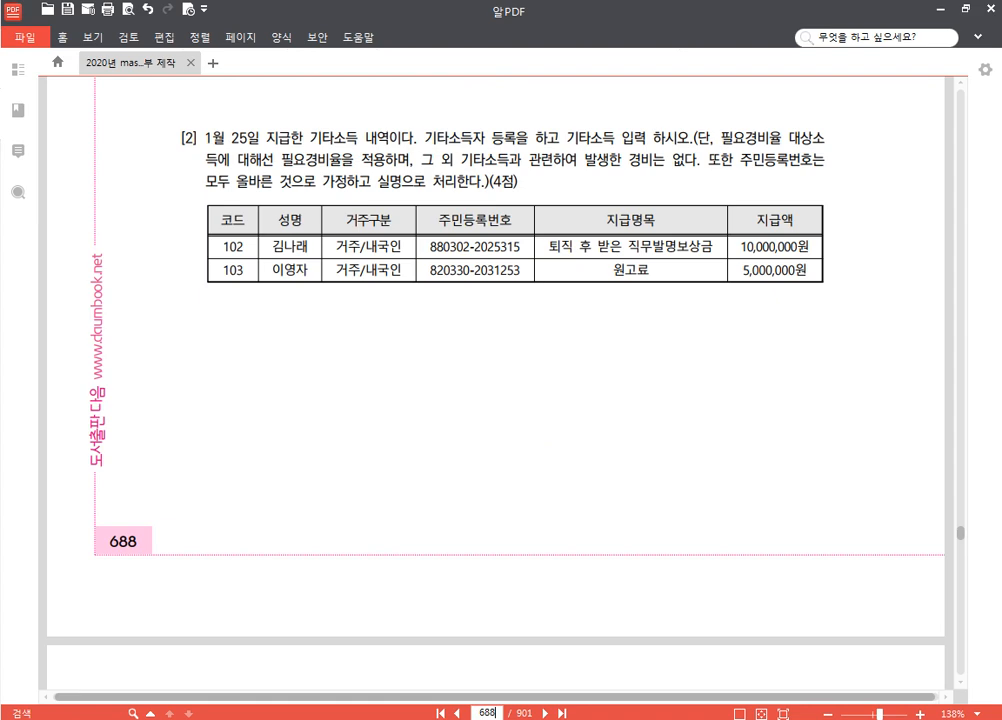
Change KcLep's company to 1186, then return to the textbook and notes
key(alt+Tab)
click(939, 161)
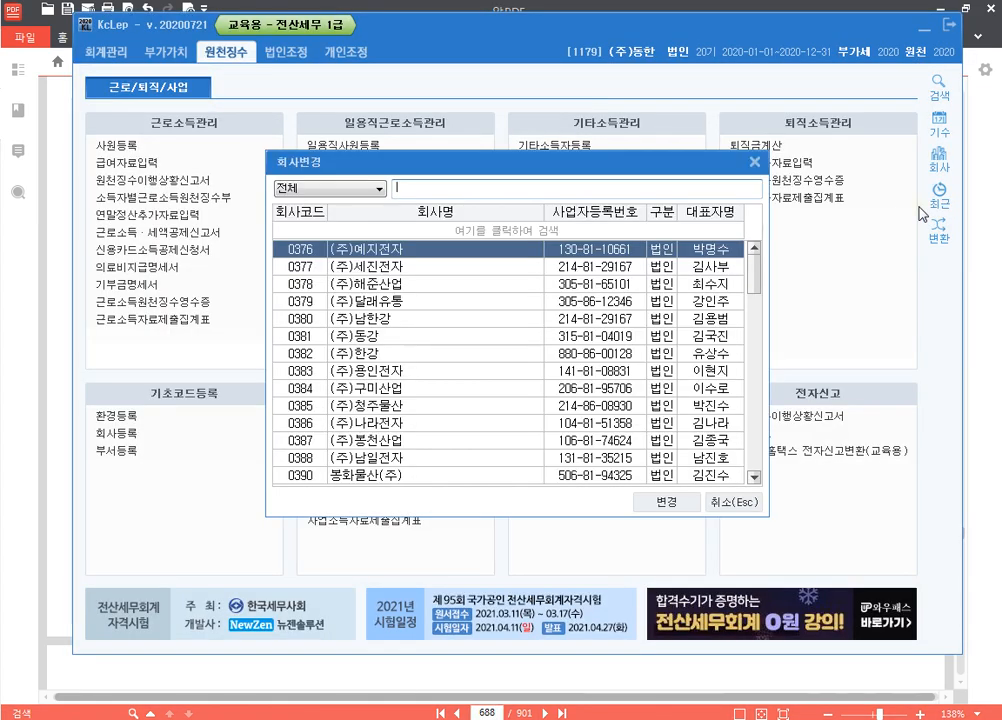
text(1186)
key(Return)
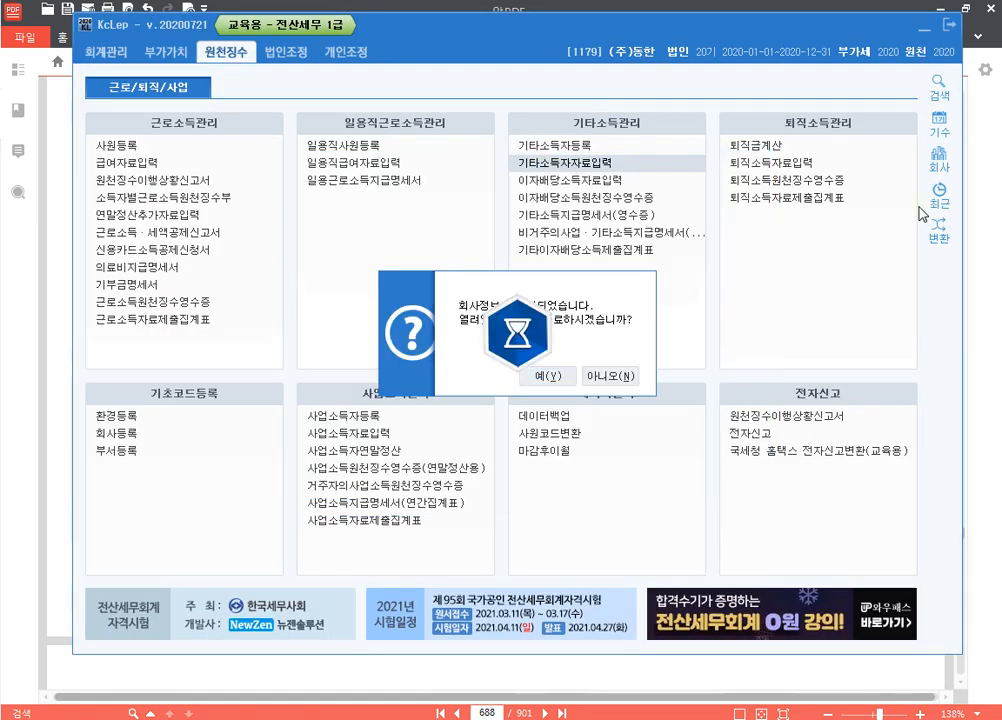
key(alt+Tab)
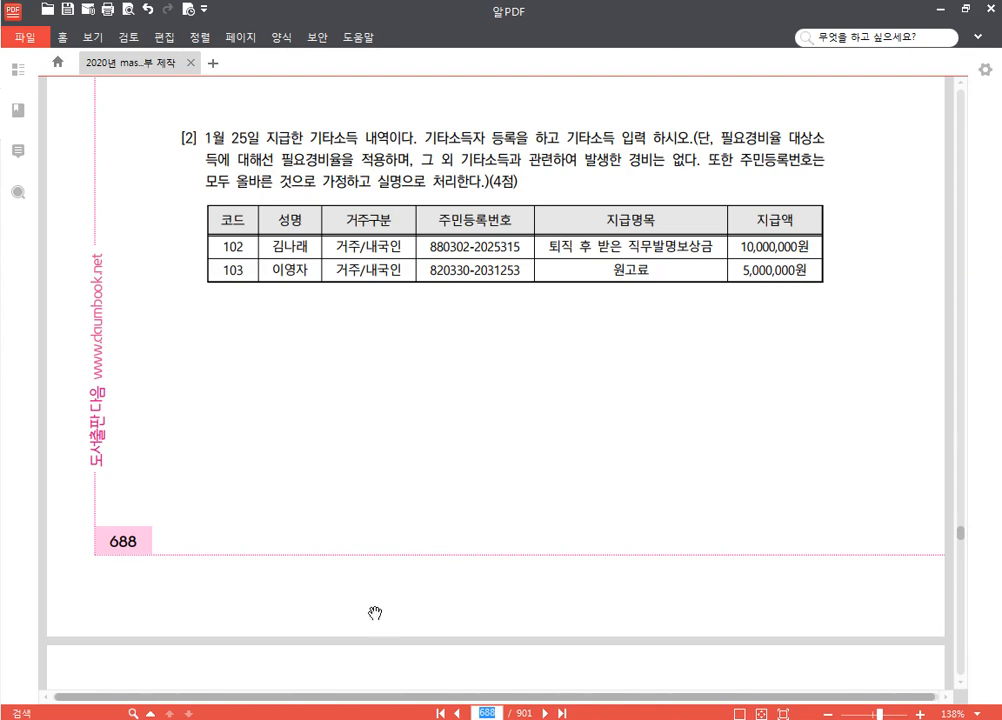
key(alt+Tab)
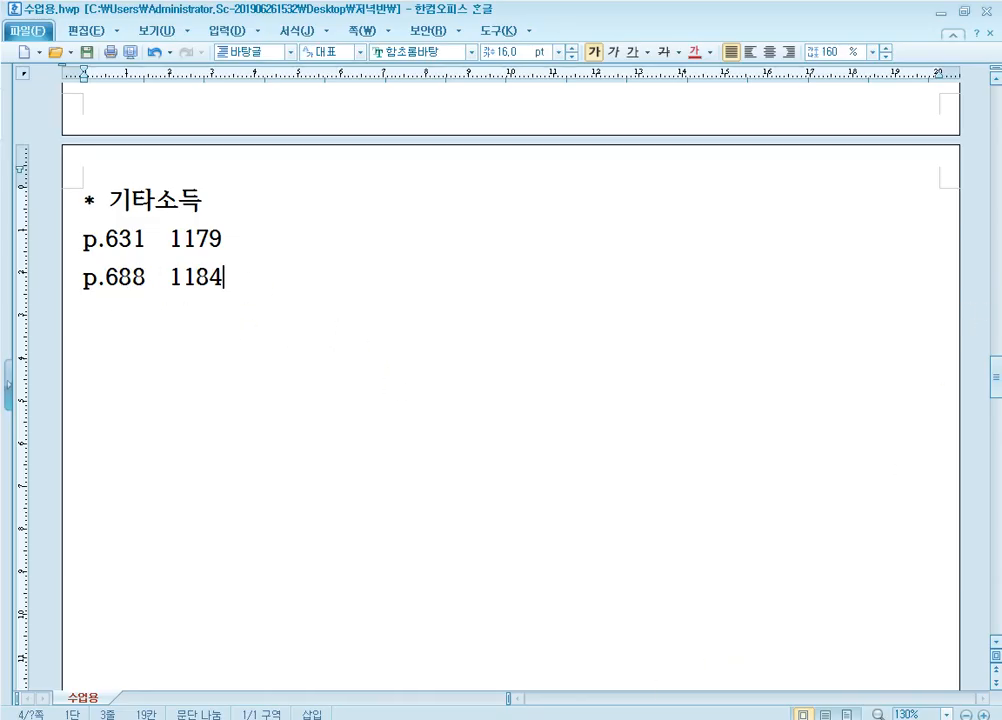
Return from the textbook to KcLep's 원천징수 menu window
key(alt+Tab)
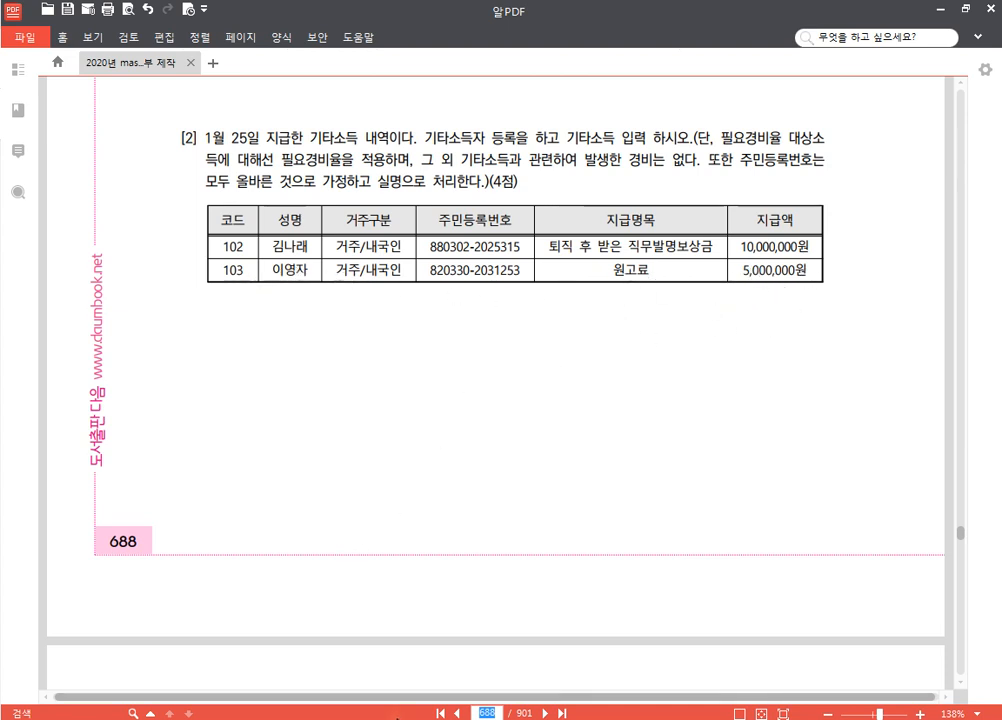
click(345, 701)
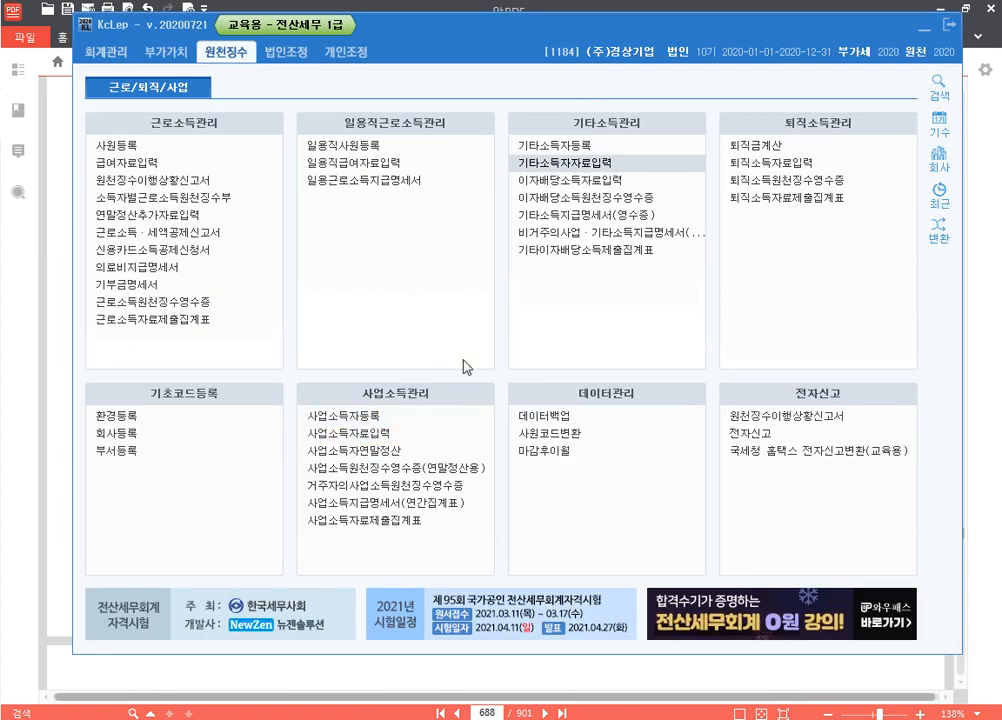
Create earner 00102 with the earner's name, resident status and income type 65
click(528, 145)
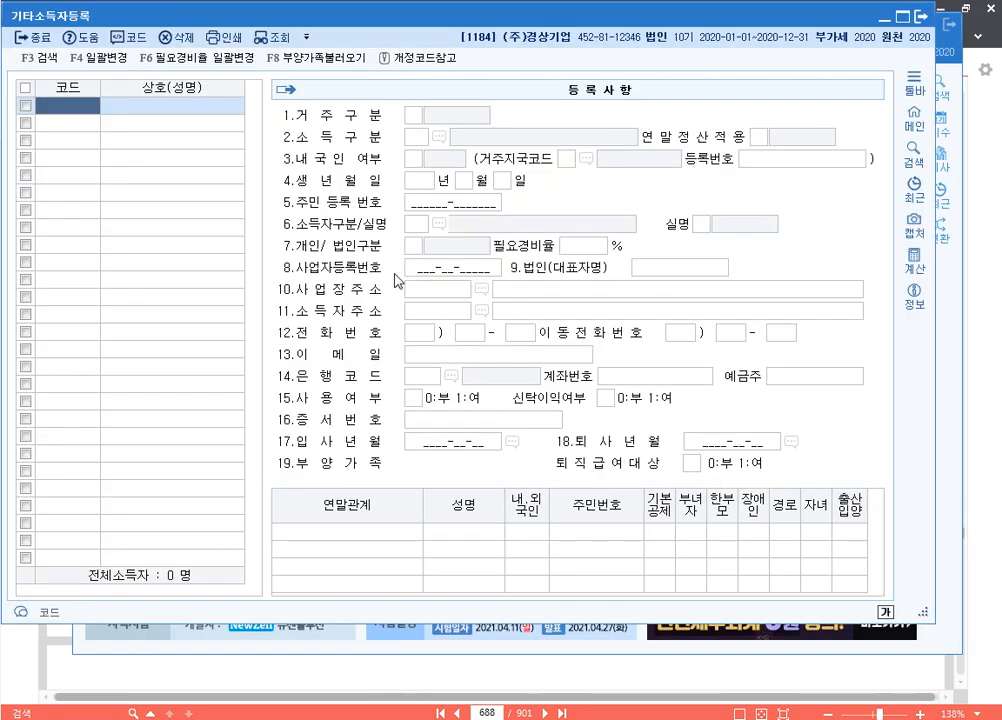
text(102)
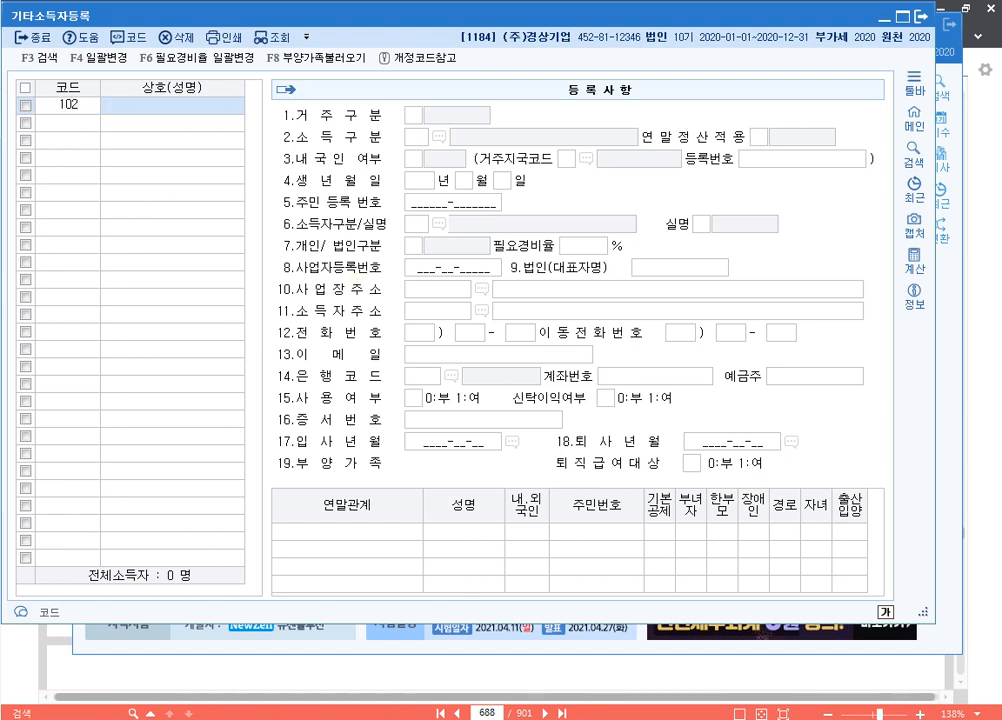
key(Return)
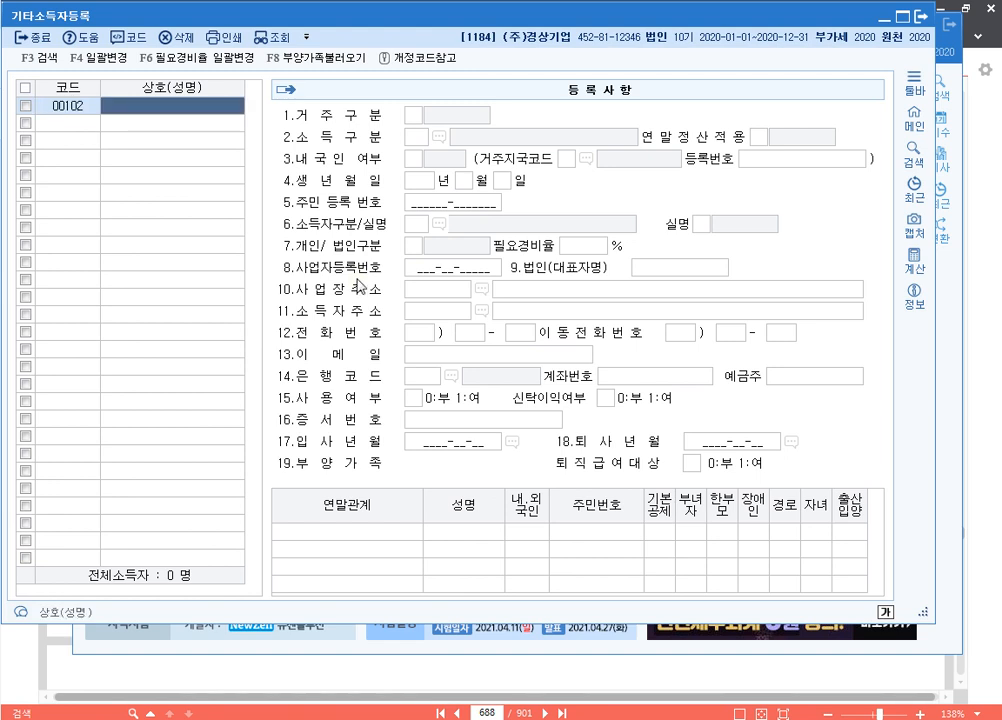
key(Return)
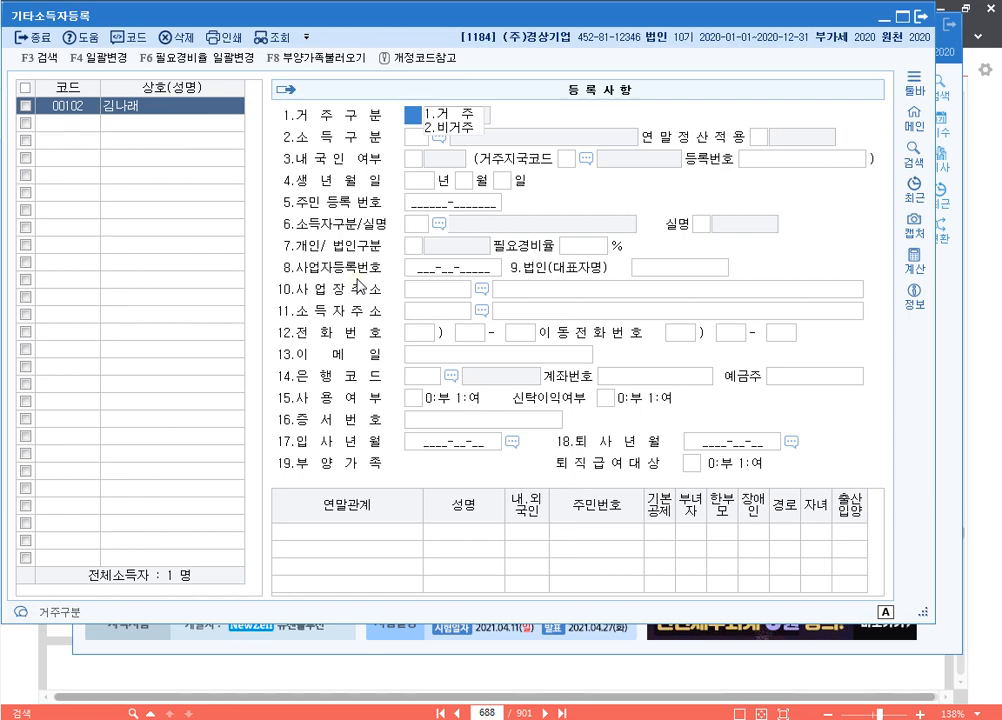
key(Return)
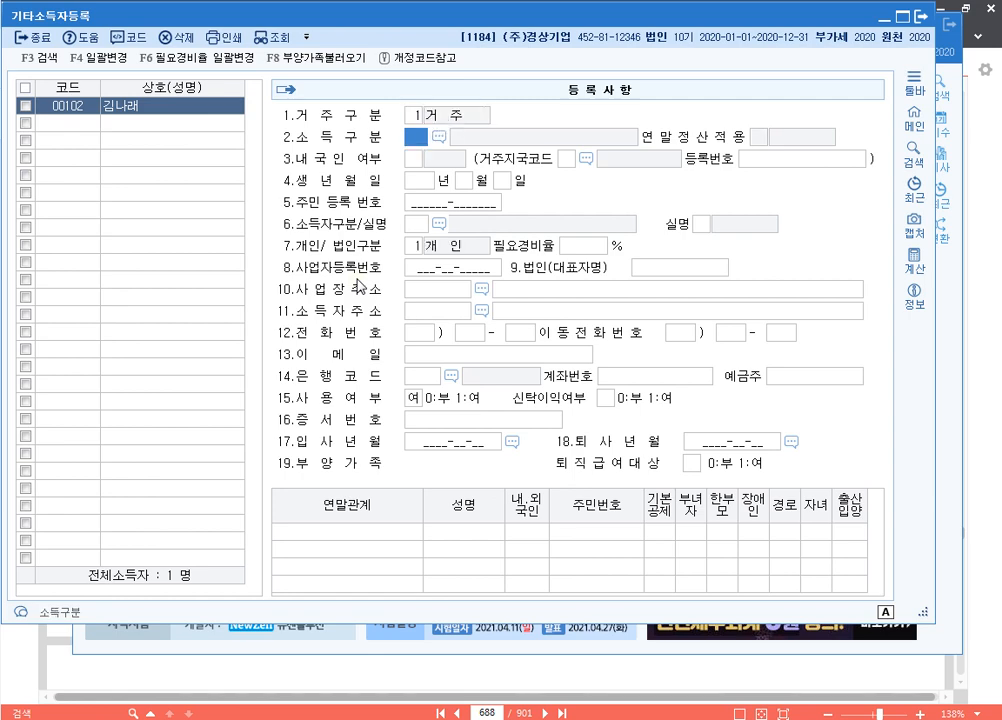
key(F2)
text(퇴직)
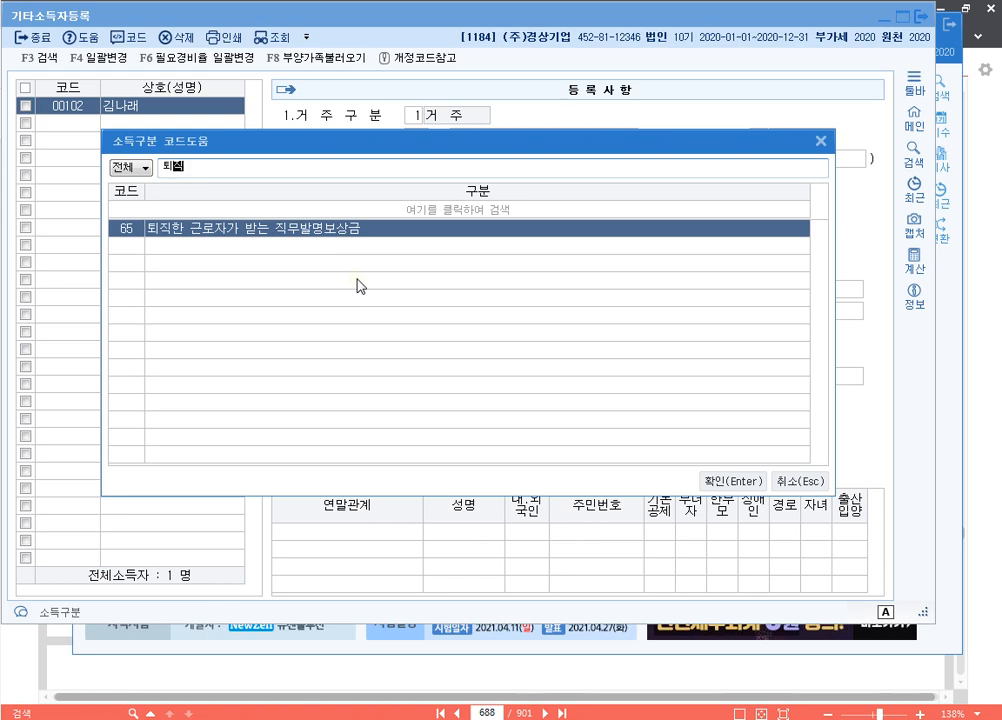
key(Return)
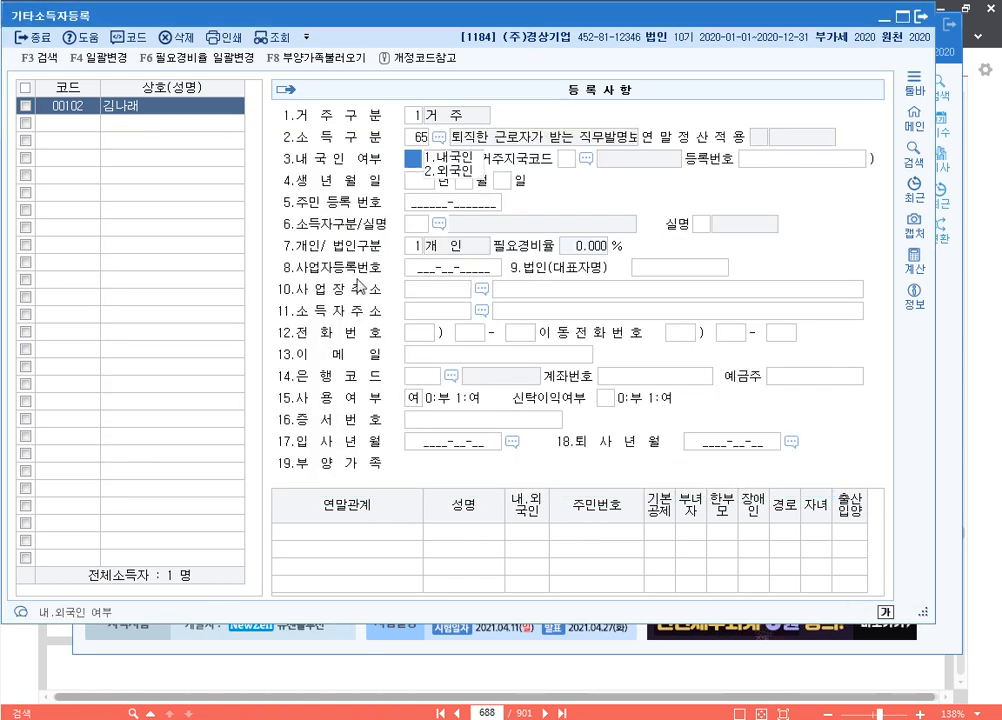
Mark the earner domestic, enter the resident registration number, and accept real-name status
key(Return)
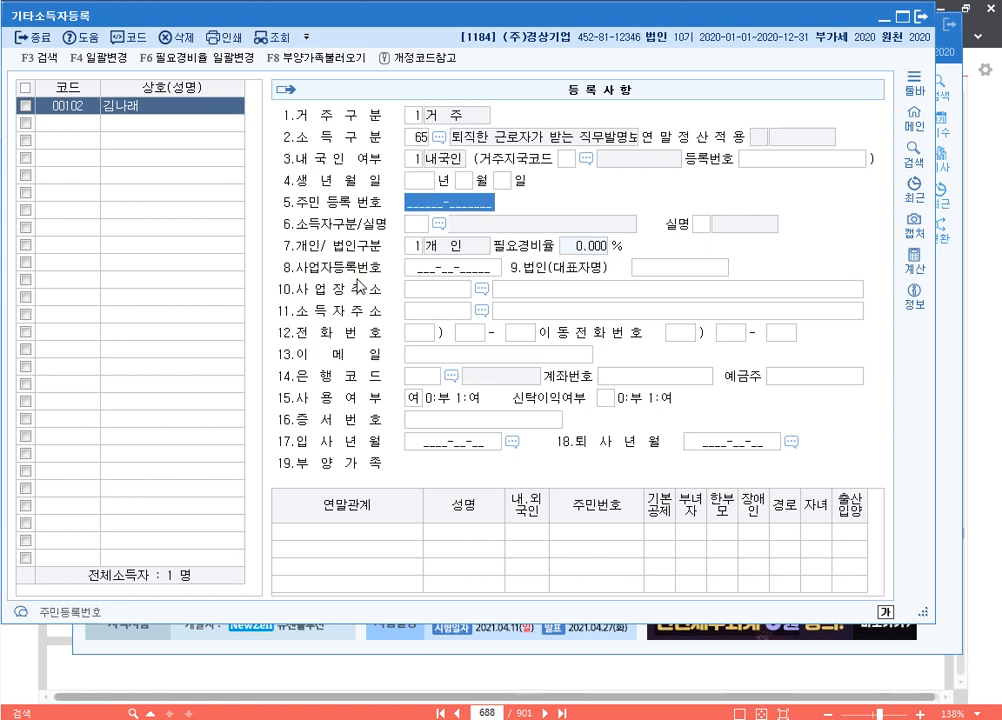
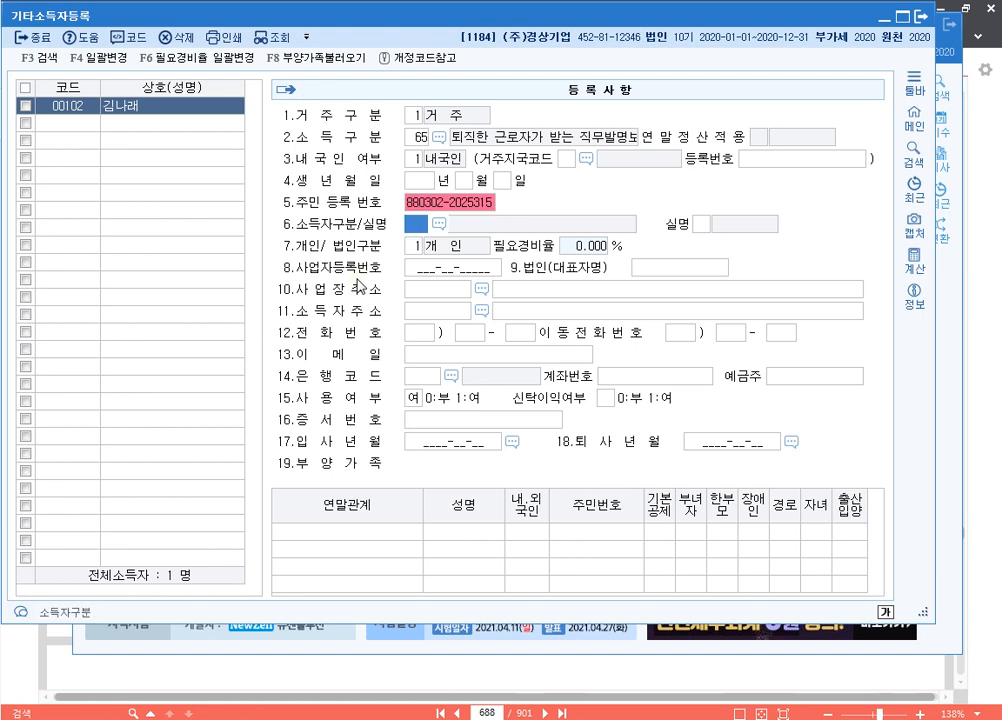
key(Return)
key(Return)
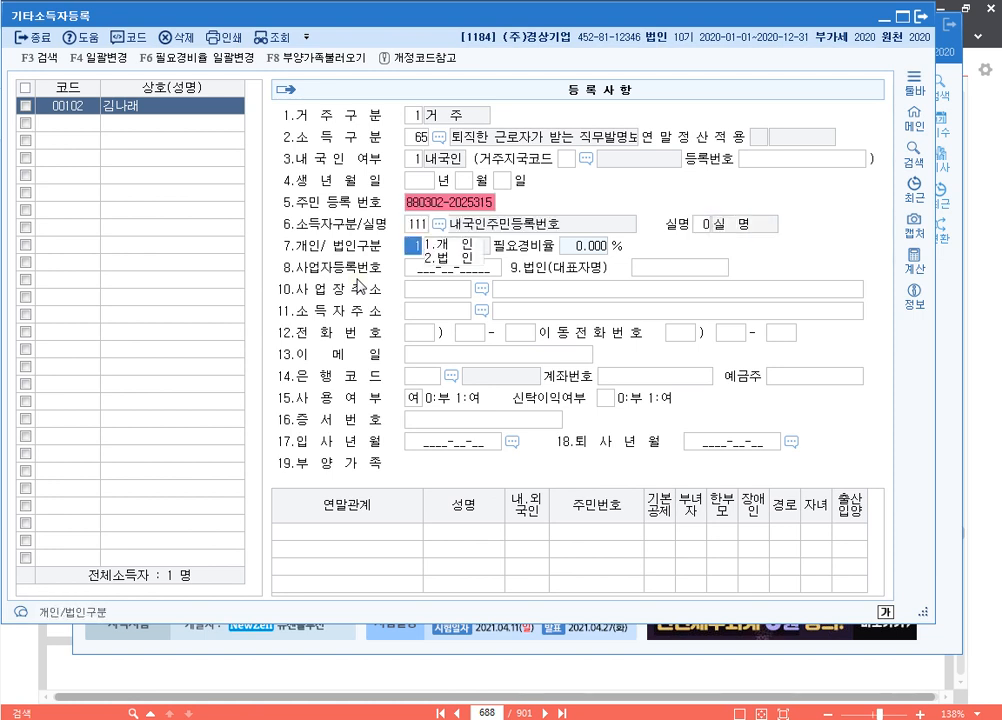
key(Return)
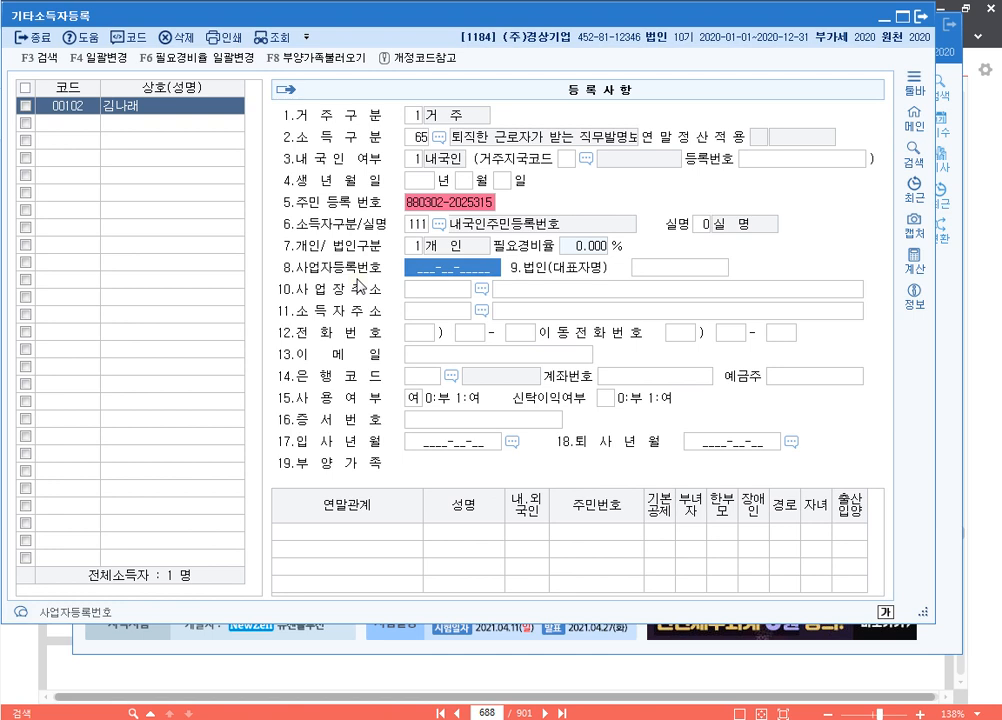
key(Return)
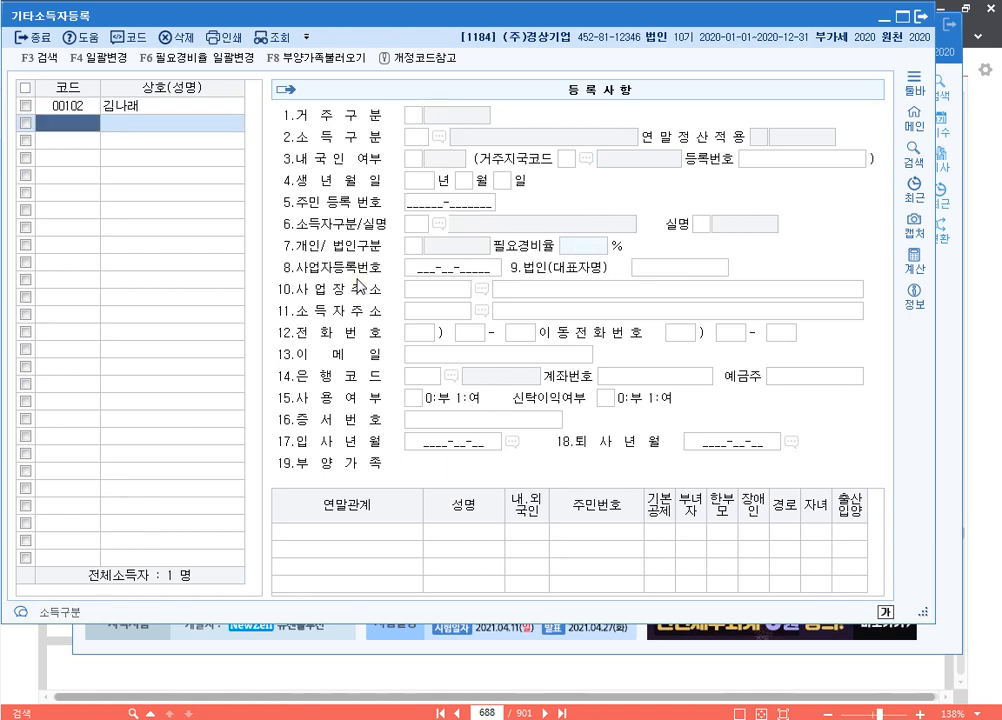
Register earner 00103 by name as 75 원고료 등 with ID number and real-name status, then close registration
key(Return)
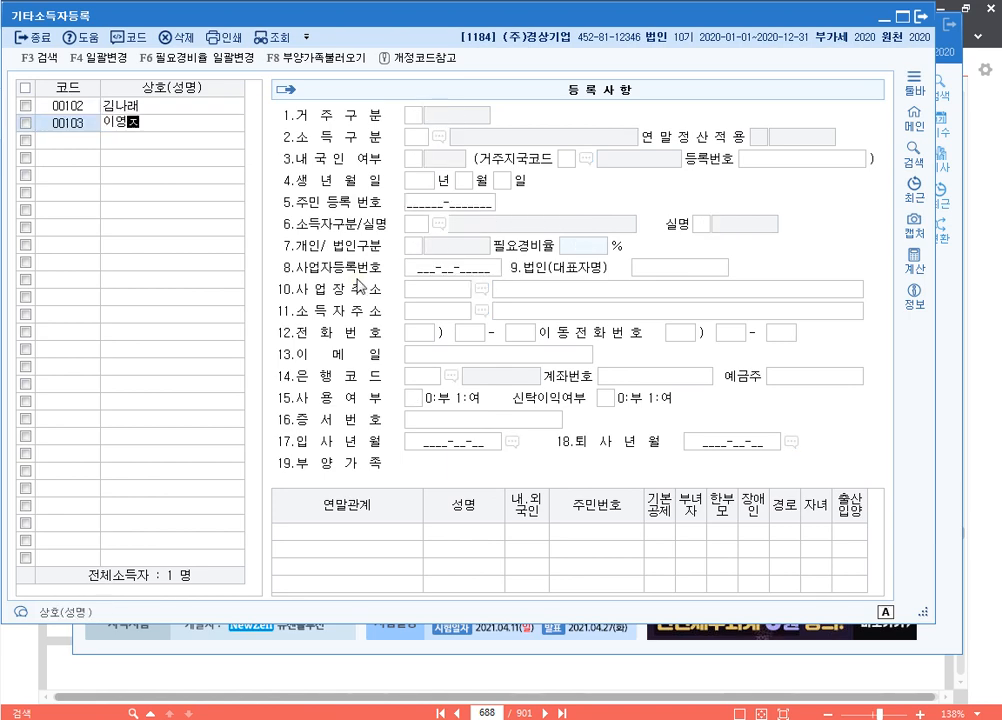
key(Return)
key(Return)
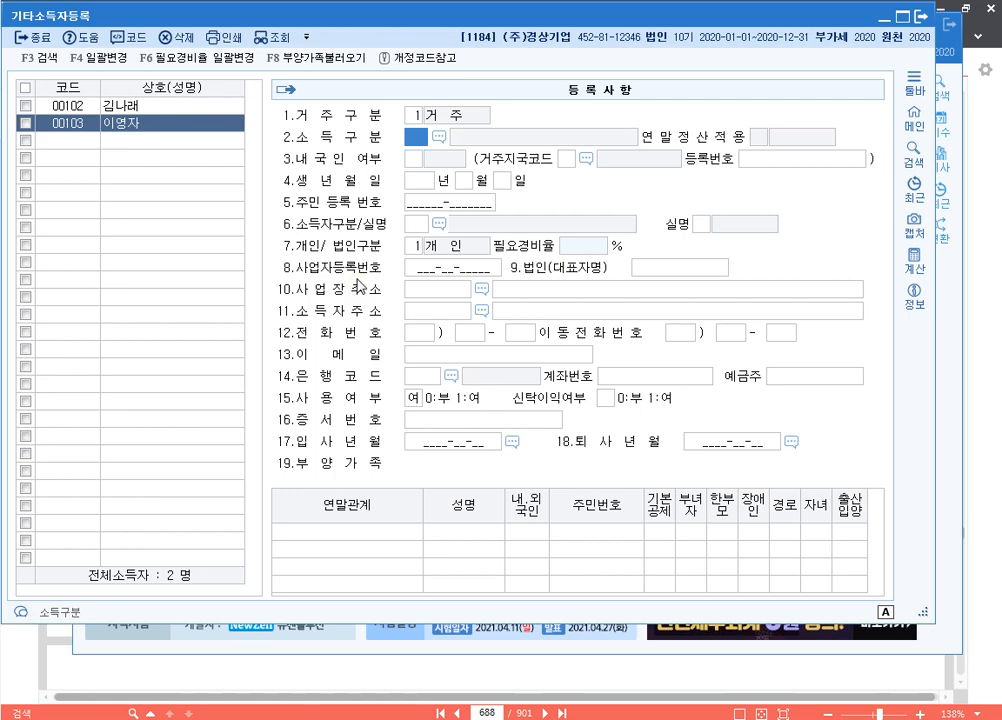
key(F2)
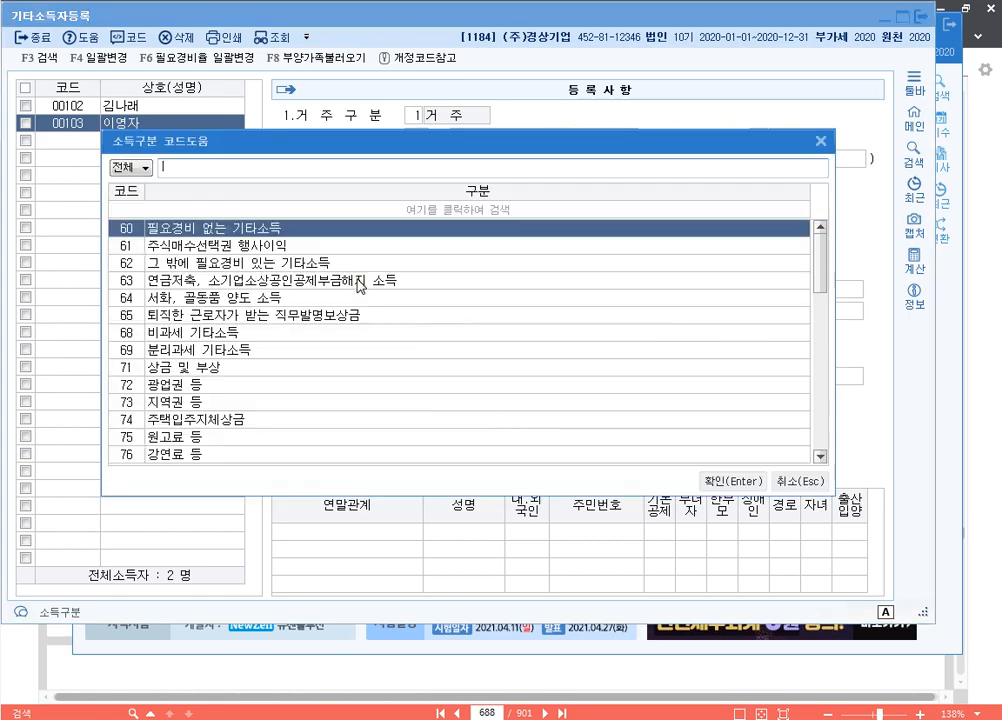
text(원고)
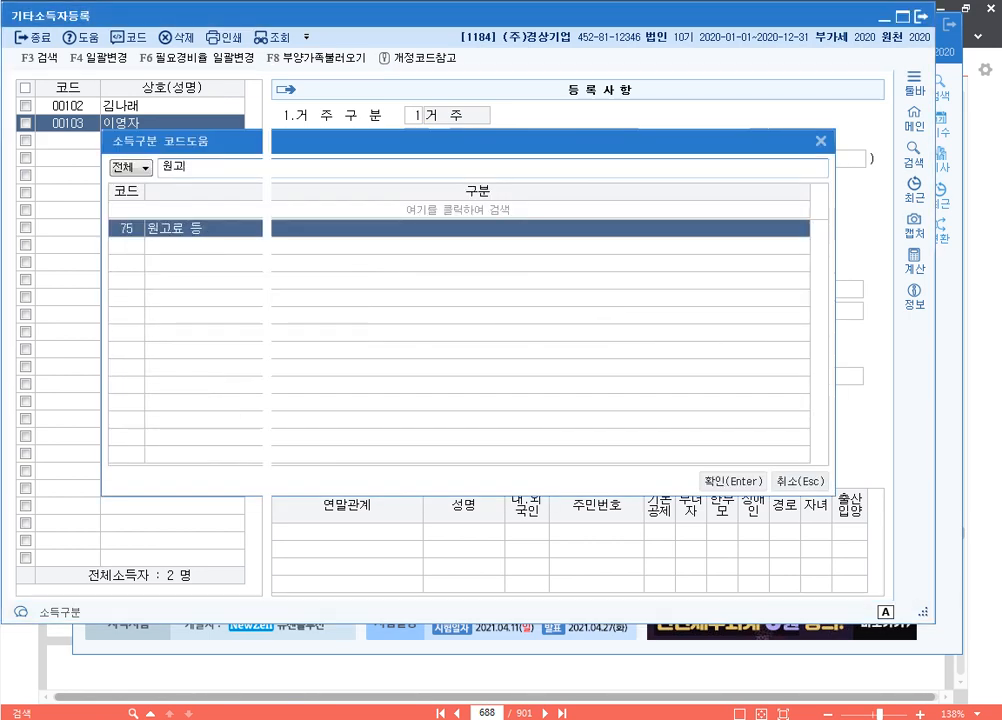
key(Return)
text(1)
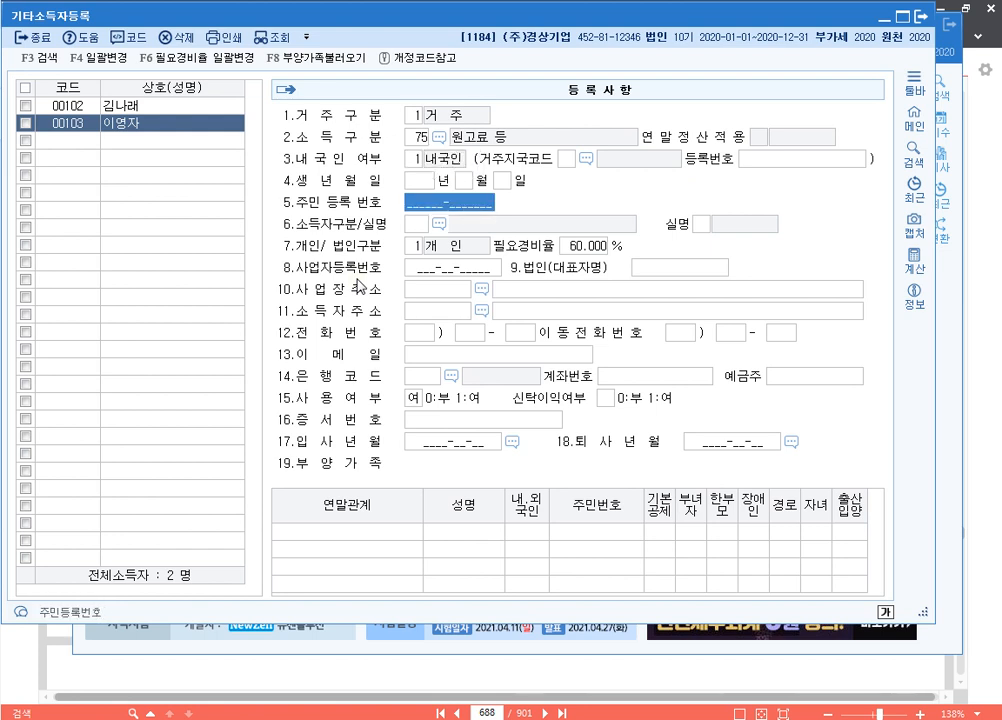
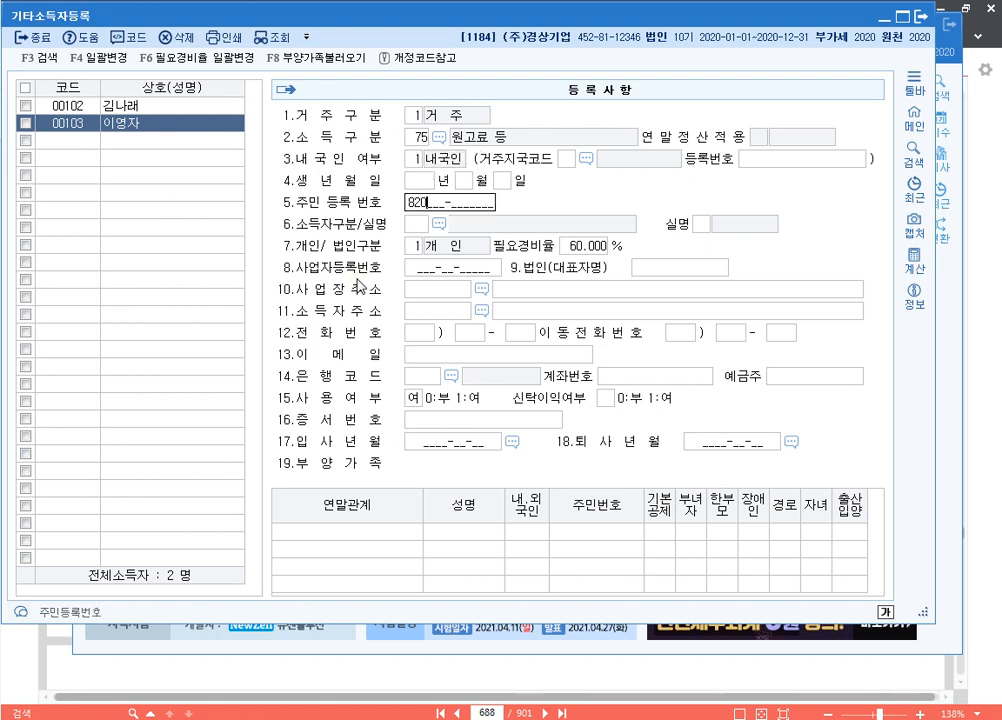
text(111)
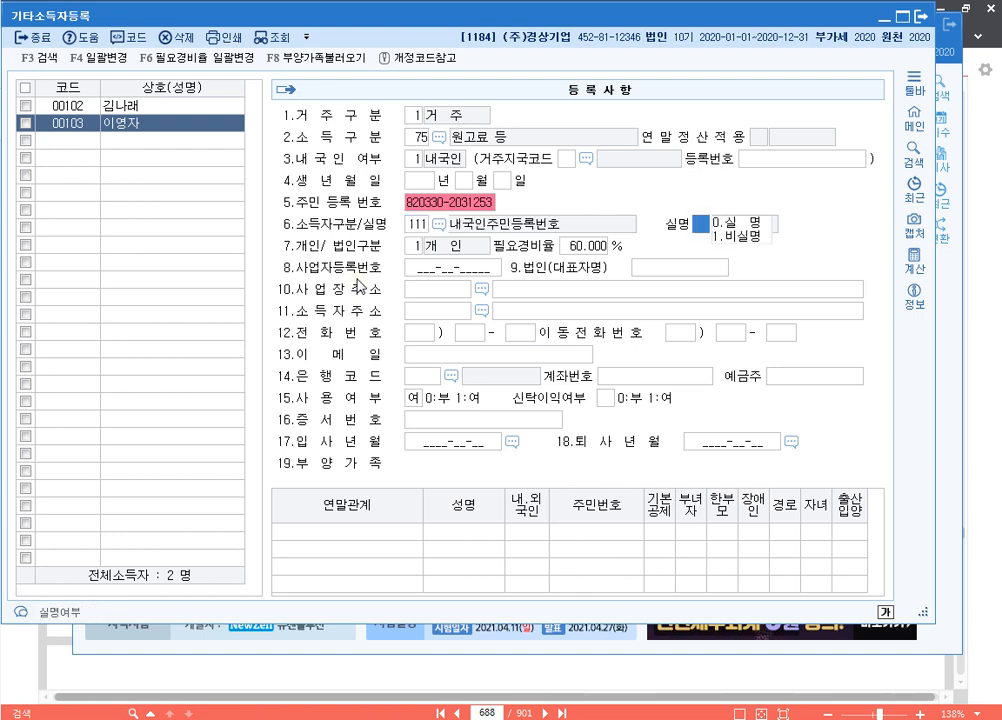
key(Return)
key(Return)
key(Return)
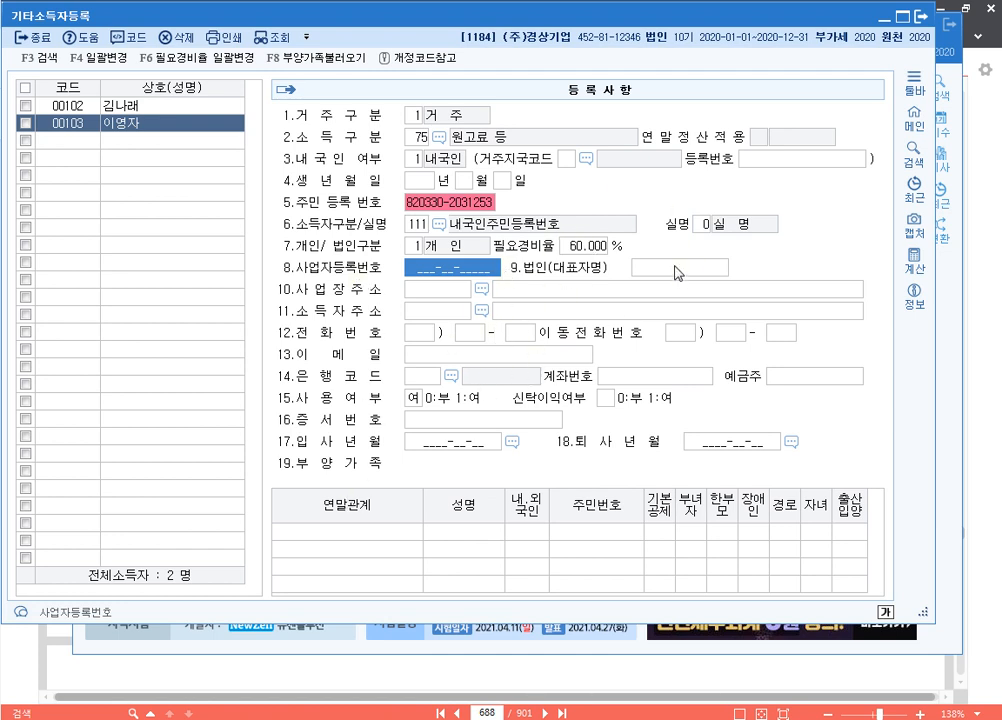
click(926, 20)
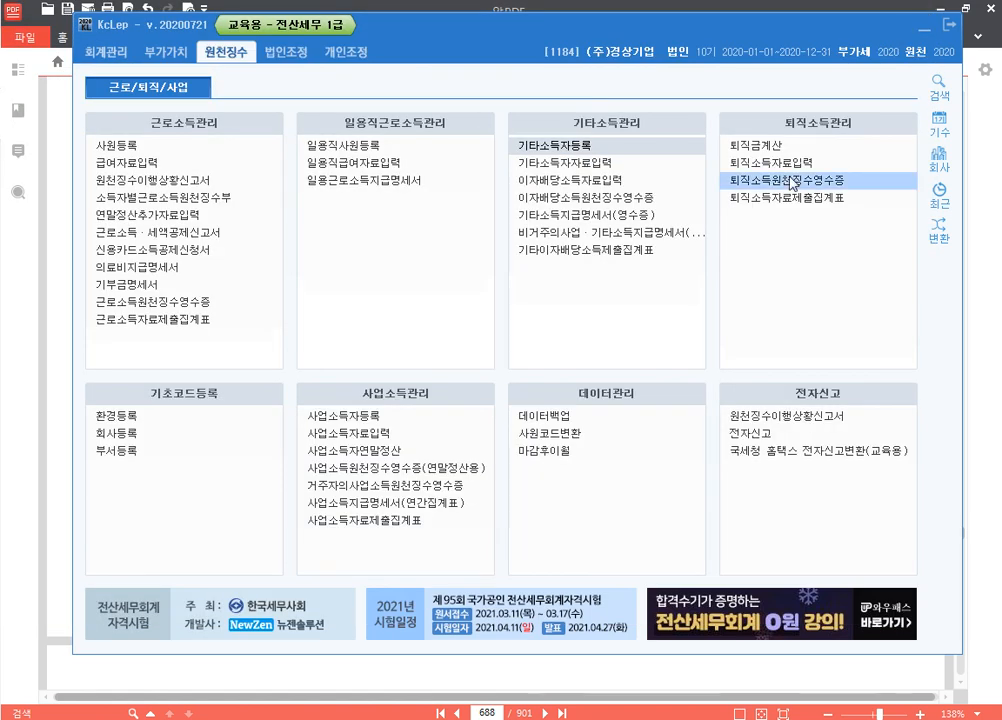
In 기타소득자자료입력, enter a 5,000,000 payment to earner 00102 dated January 25
click(636, 168)
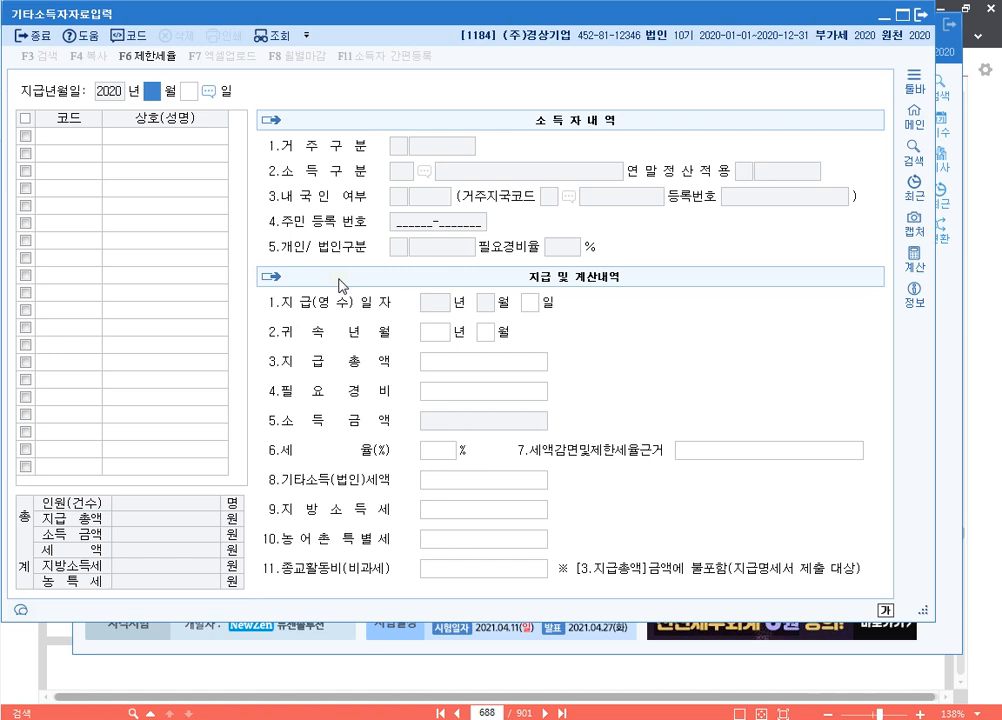
text(01325)
key(Return)
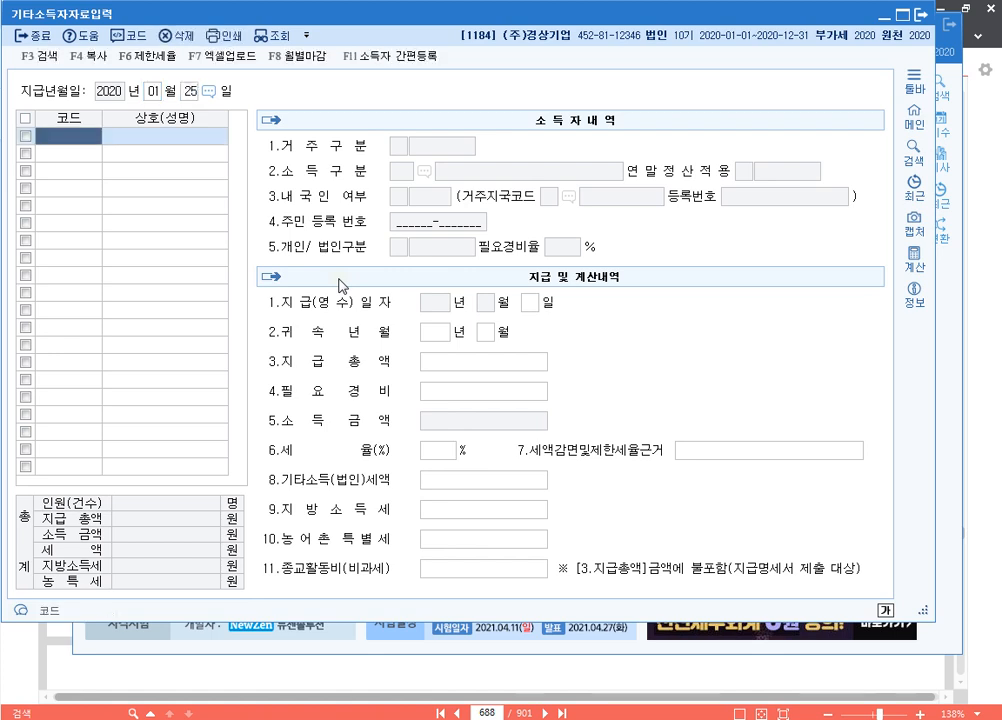
key(F2)
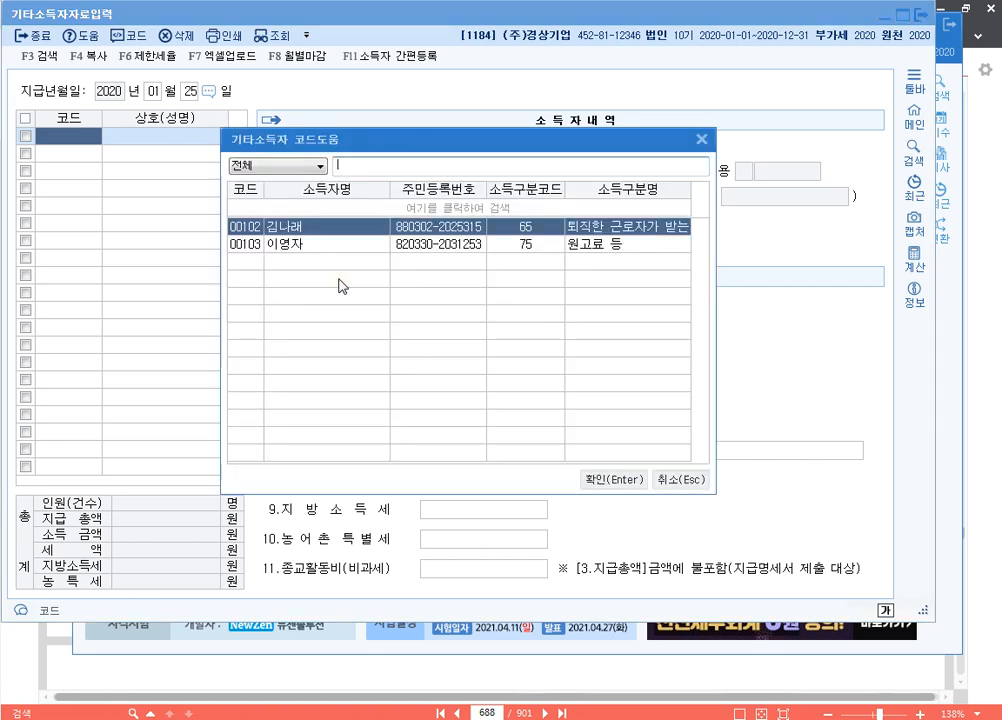
key(Return)
key(Return)
key(Return)
key(Return)
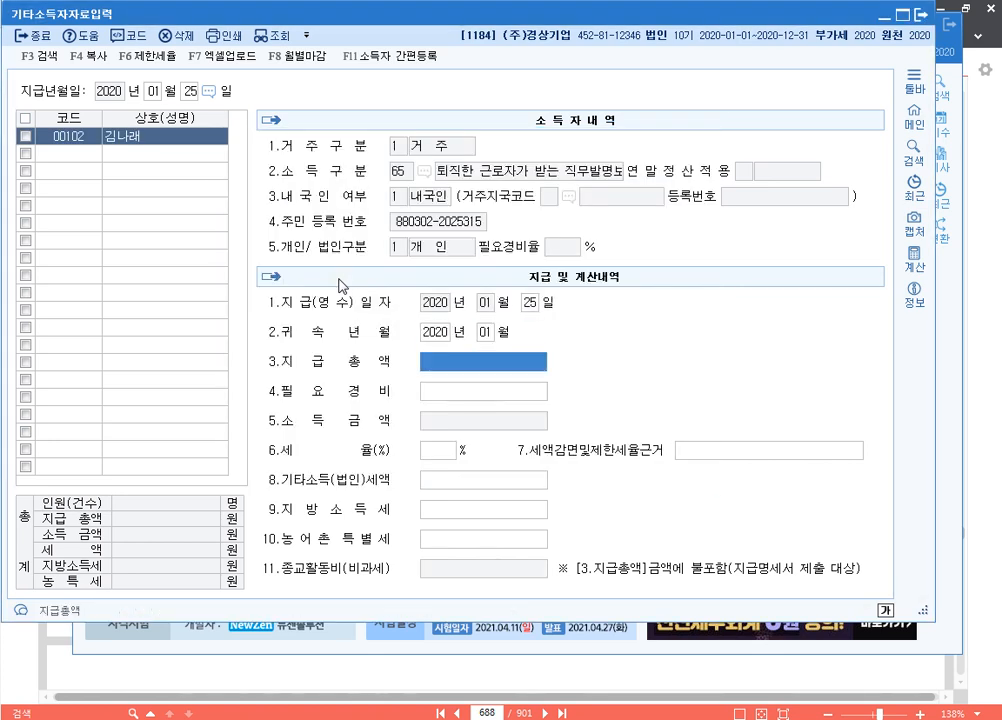
text(5000000)
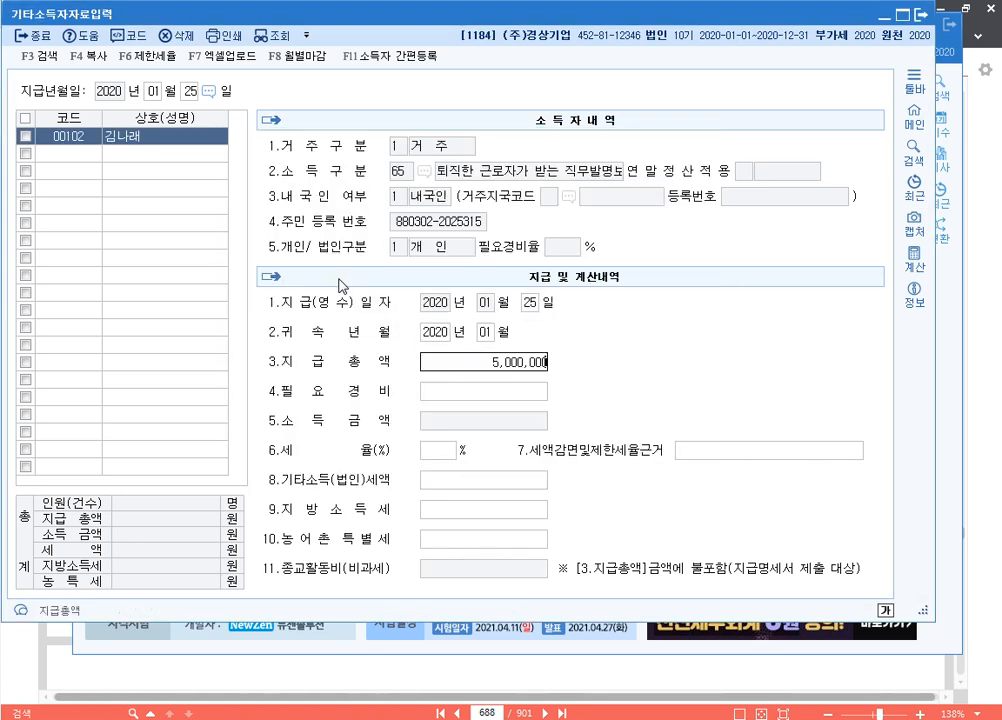
key(Return)
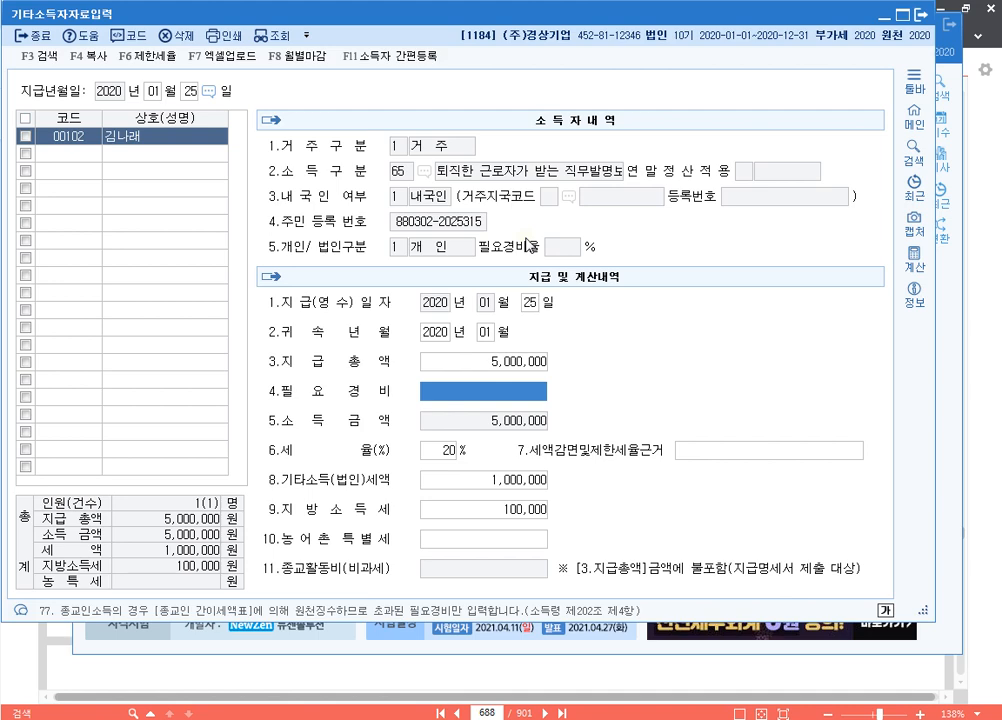
key(Return)
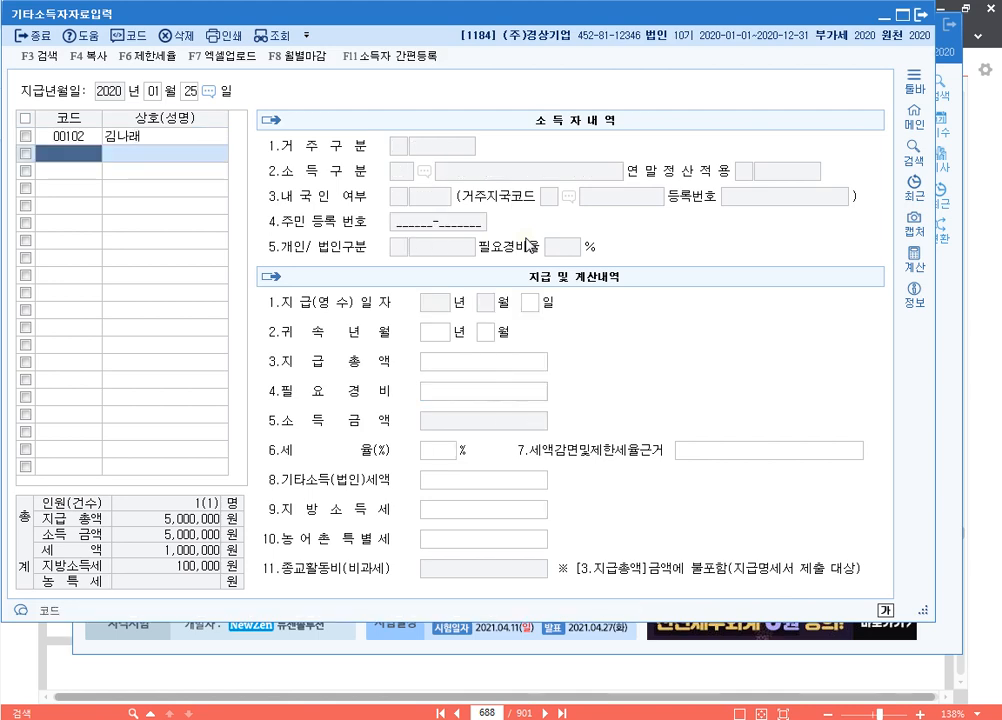
Add earner 00103 with a 5,000,000 payment total on the January 25 sheet
key(F2)
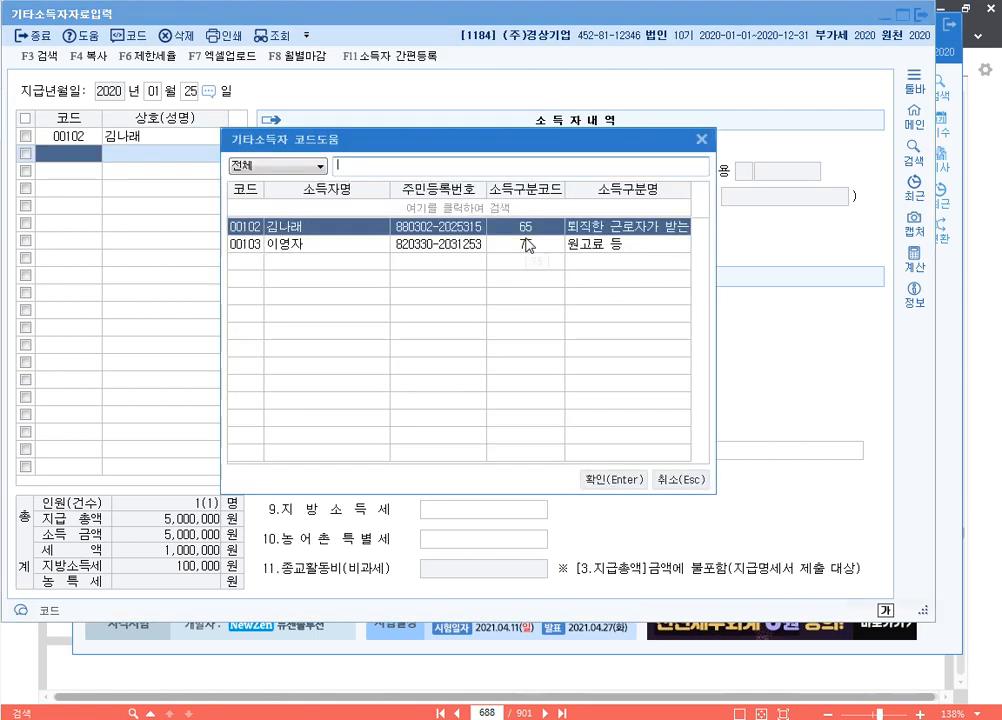
click(527, 245)
key(Return)
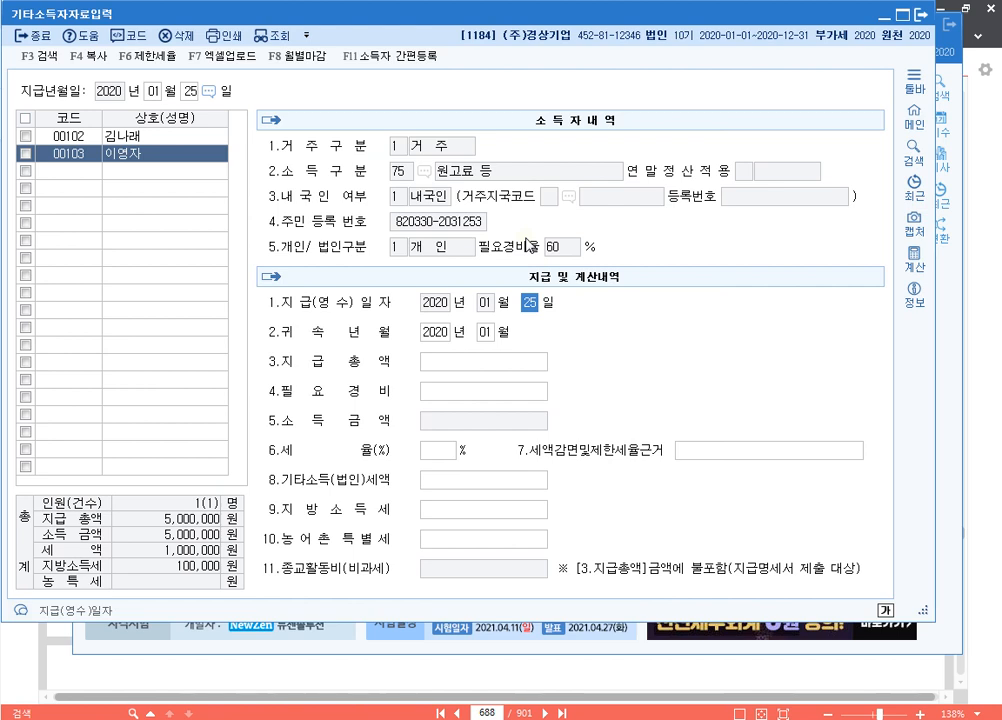
key(Return)
key(Return)
key(Return)
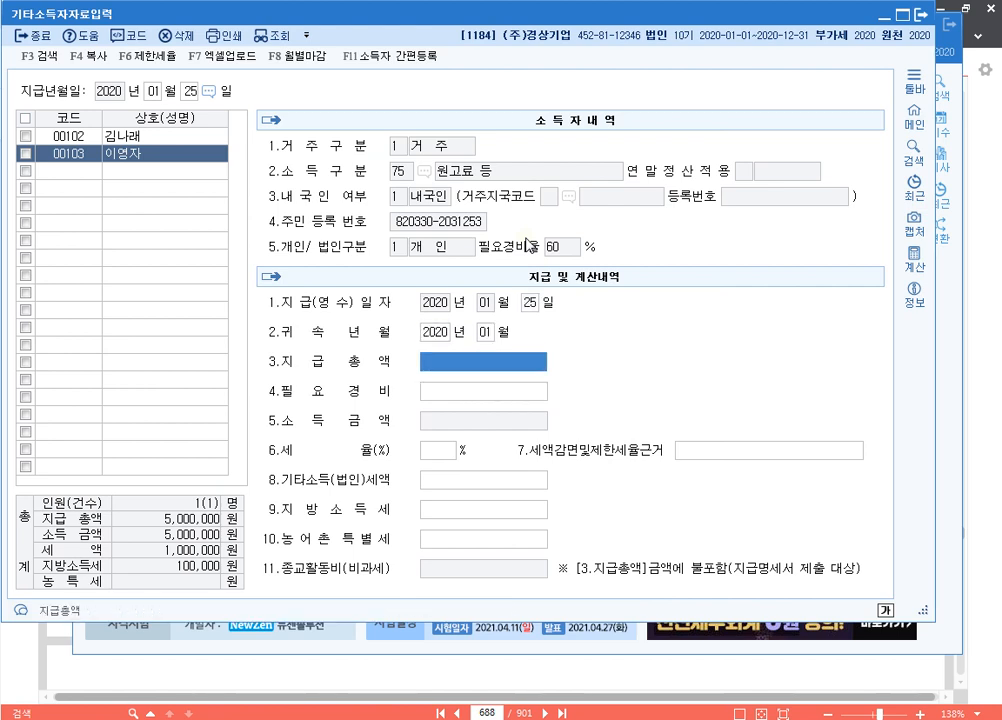
text(5000000)
key(Return)
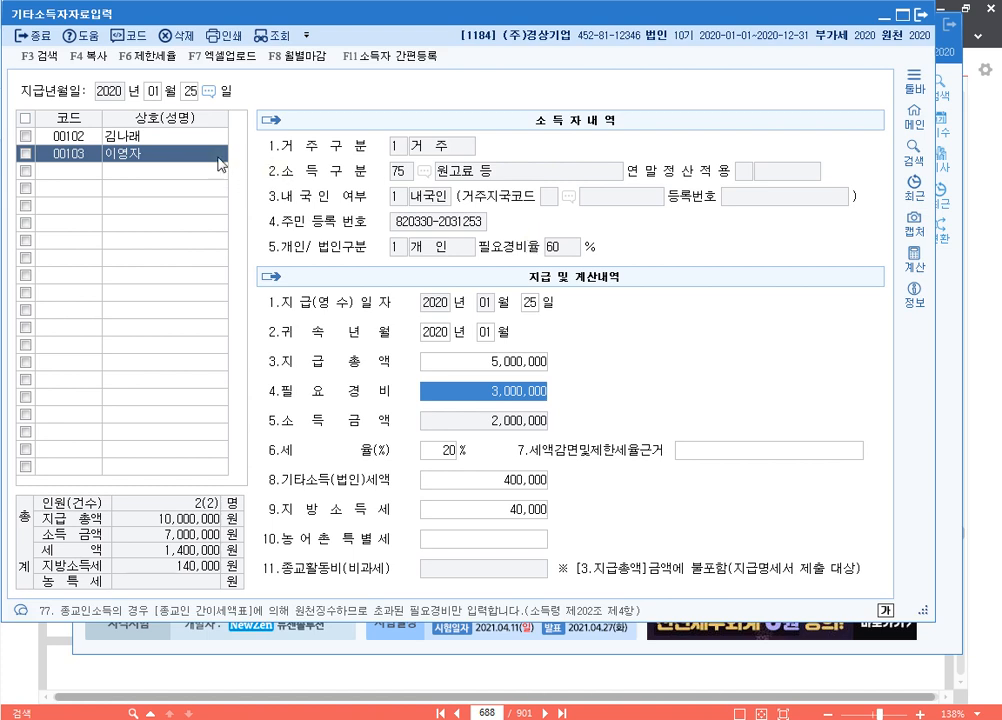
Compare the 00102 and 00103 payment rows to verify the calculated taxes
click(150, 136)
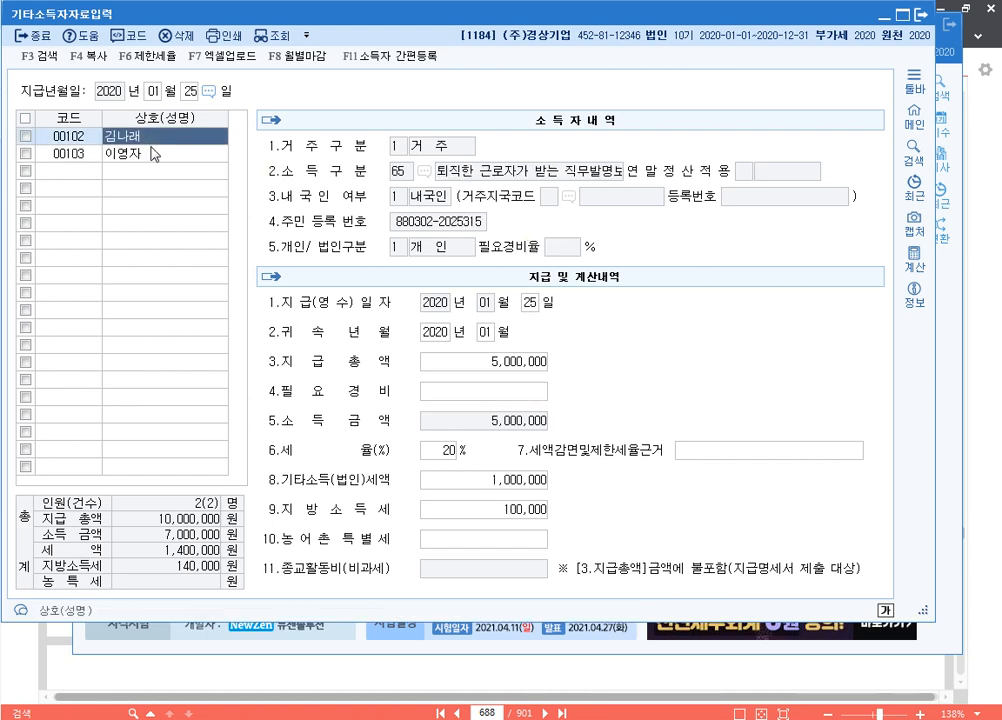
click(155, 153)
click(163, 137)
click(170, 155)
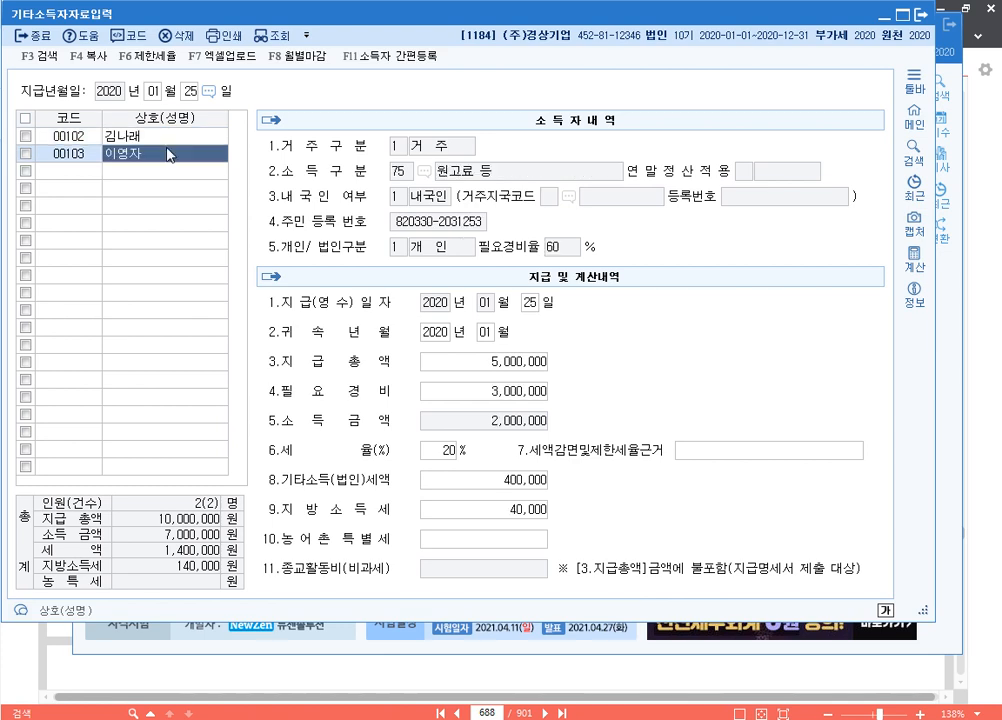
click(165, 137)
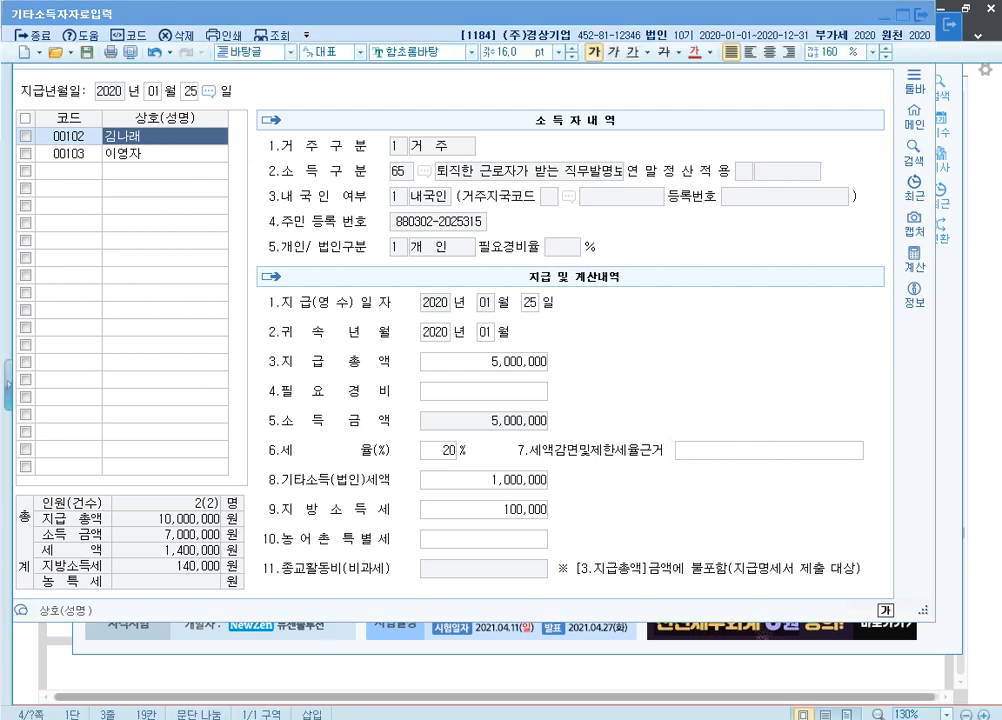
Add a 'p.715 ⇥ 1186' line to the 기타소득 notes and return to the PDF workbook
key(Return)
text(p)
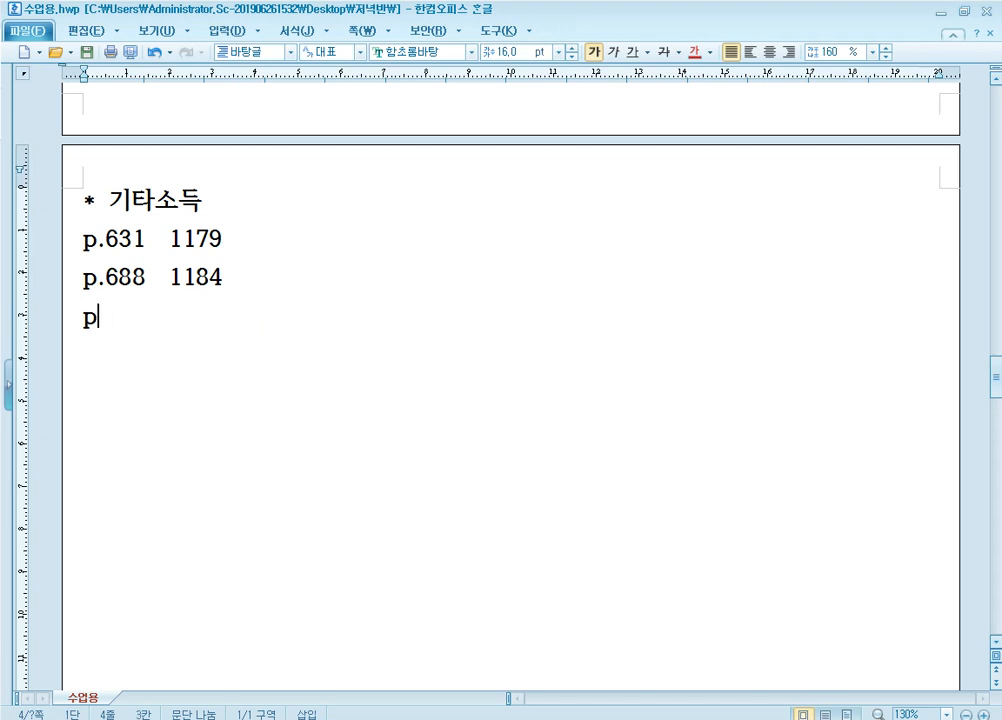
text(.715)
key(Tab)
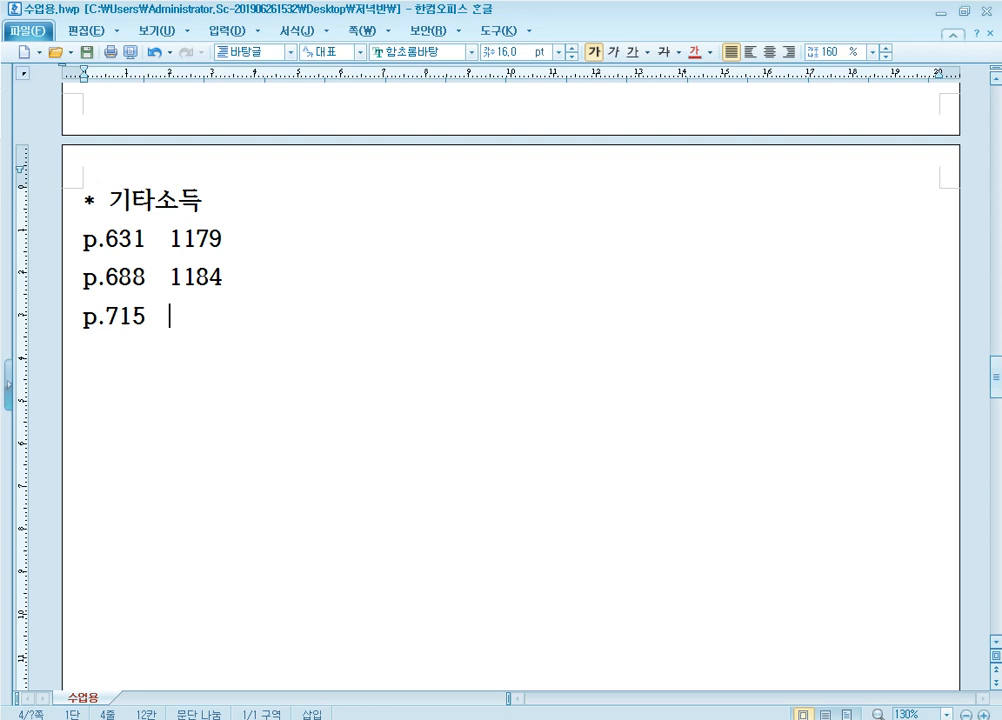
text(1186)
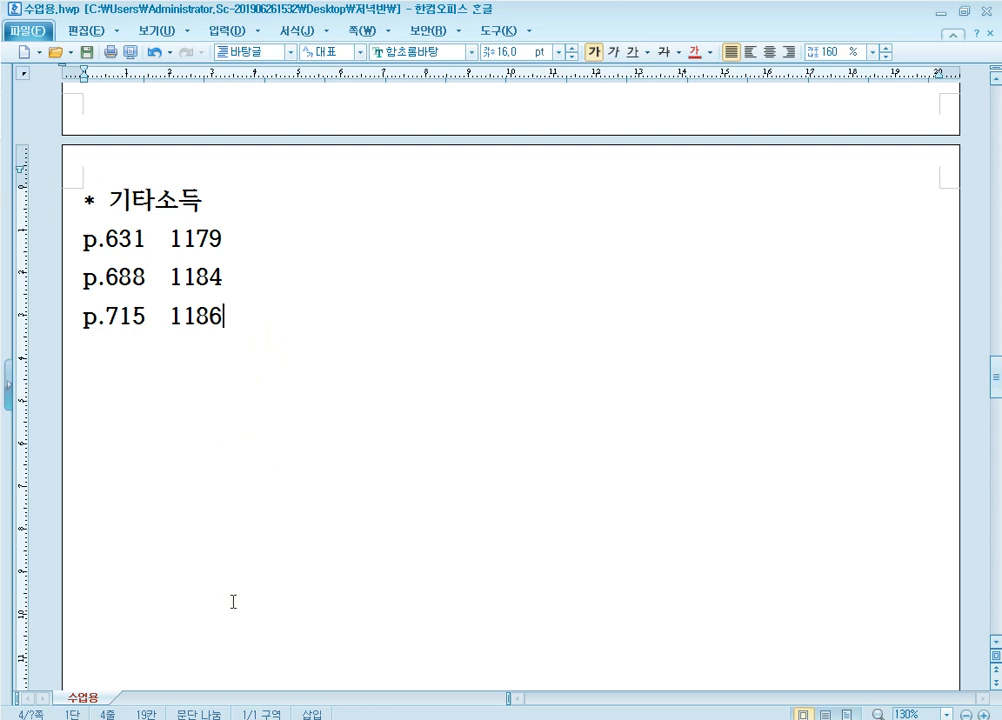
click(325, 705)
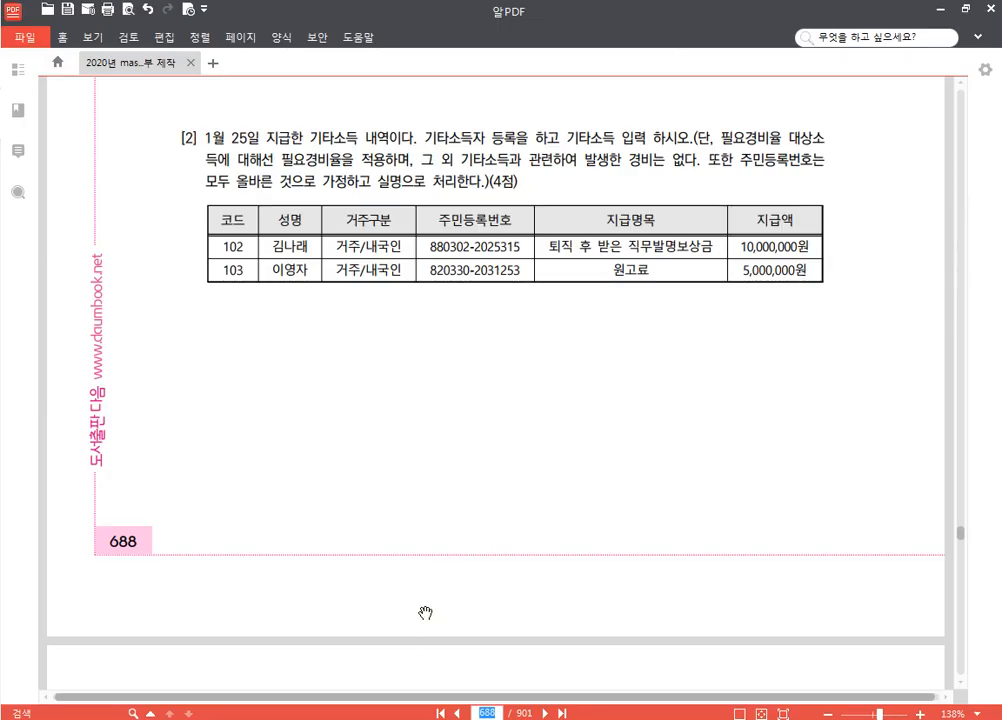
Go to page 715 of the workbook and bring its problem table into view
text(715)
key(Return)
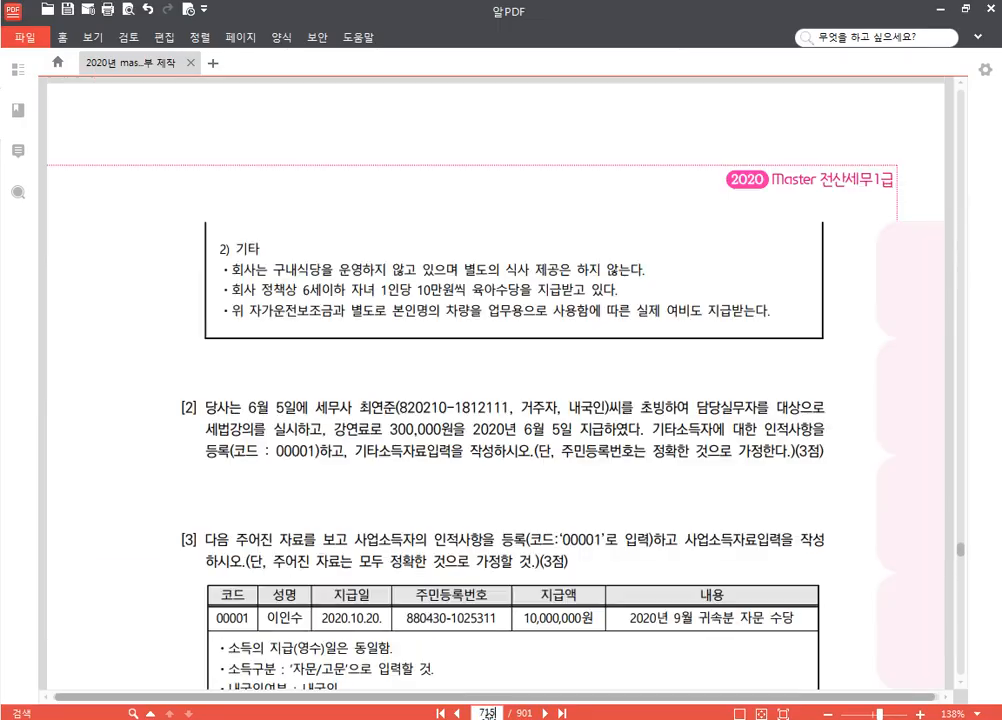
drag(570, 509, 564, 373)
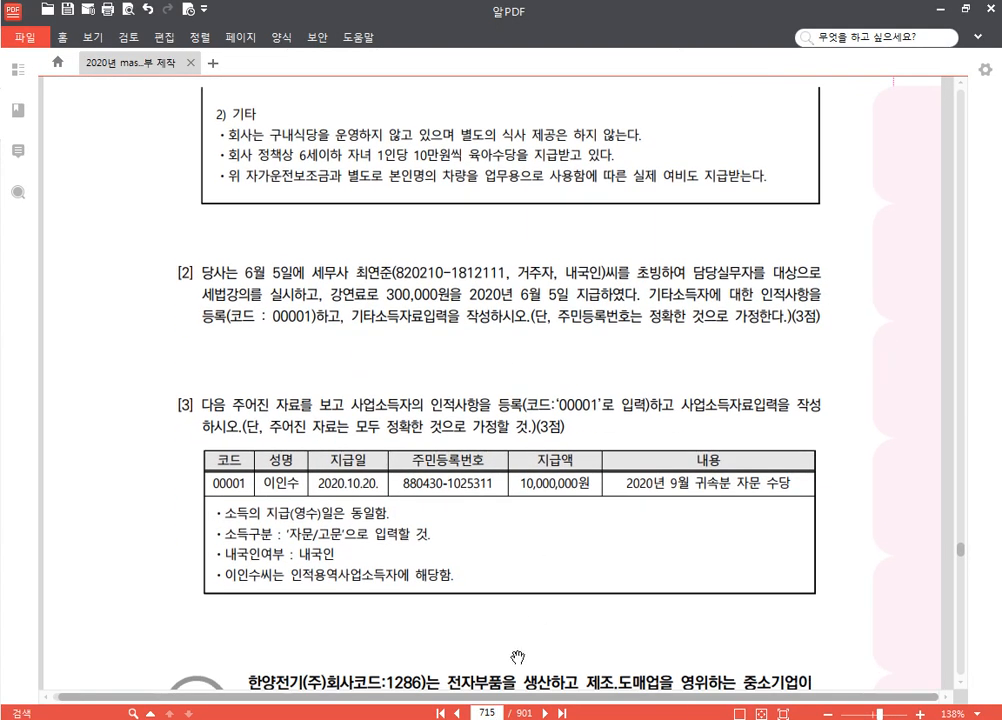
Switch KcLep's working company to 1186 (주)상공전자, then scroll page 715 to the next problem
click(440, 716)
click(929, 169)
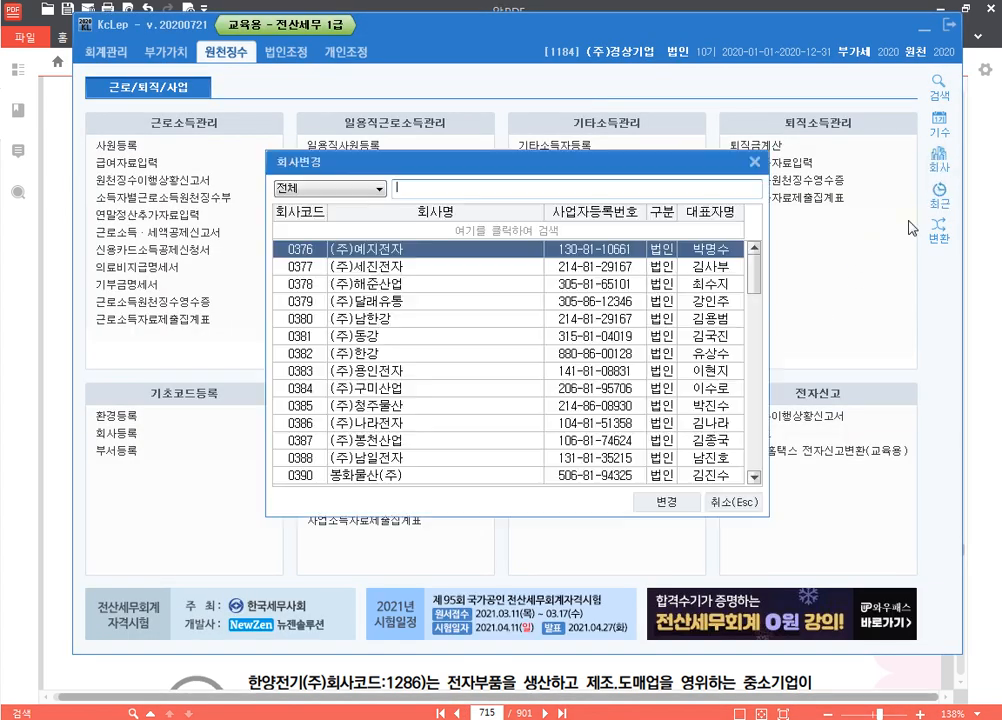
text(1186)
key(Return)
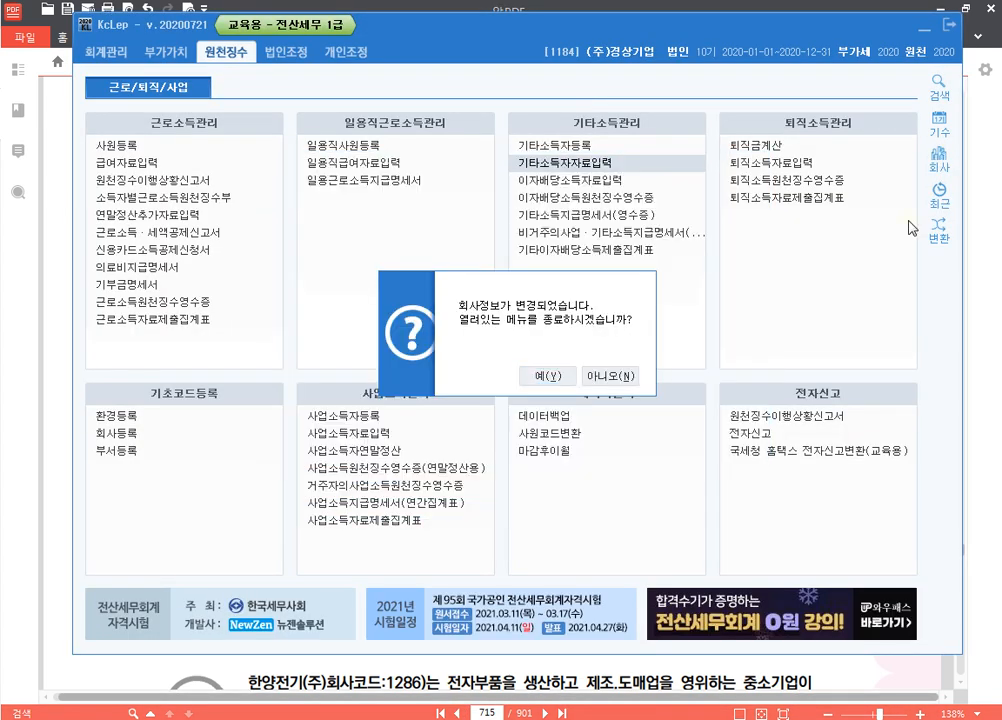
key(Return)
click(986, 319)
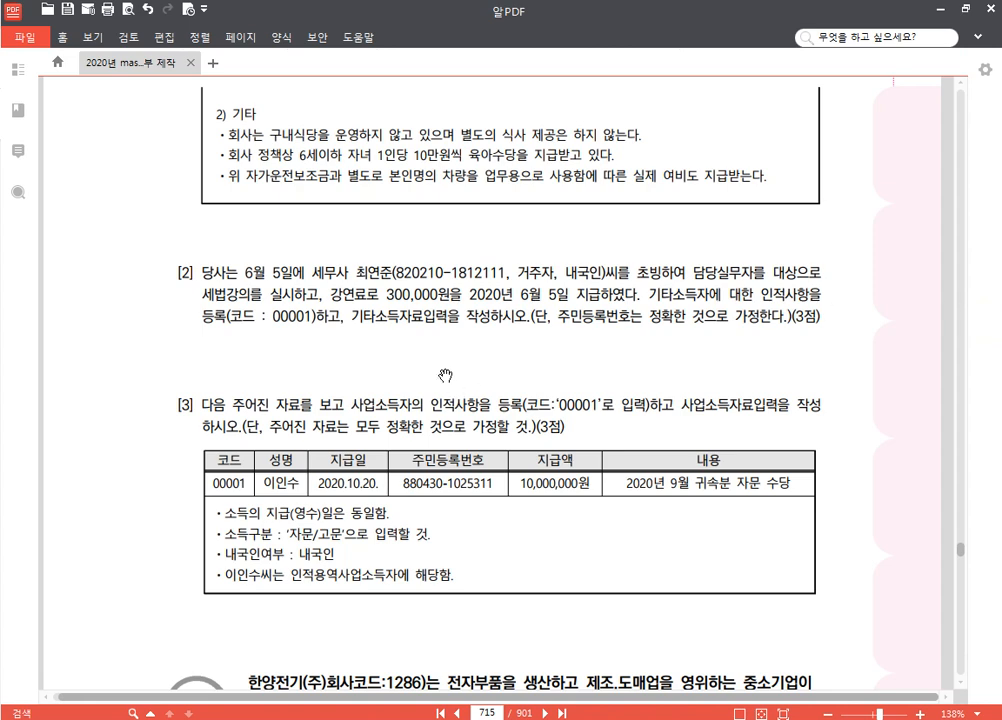
drag(447, 374, 452, 296)
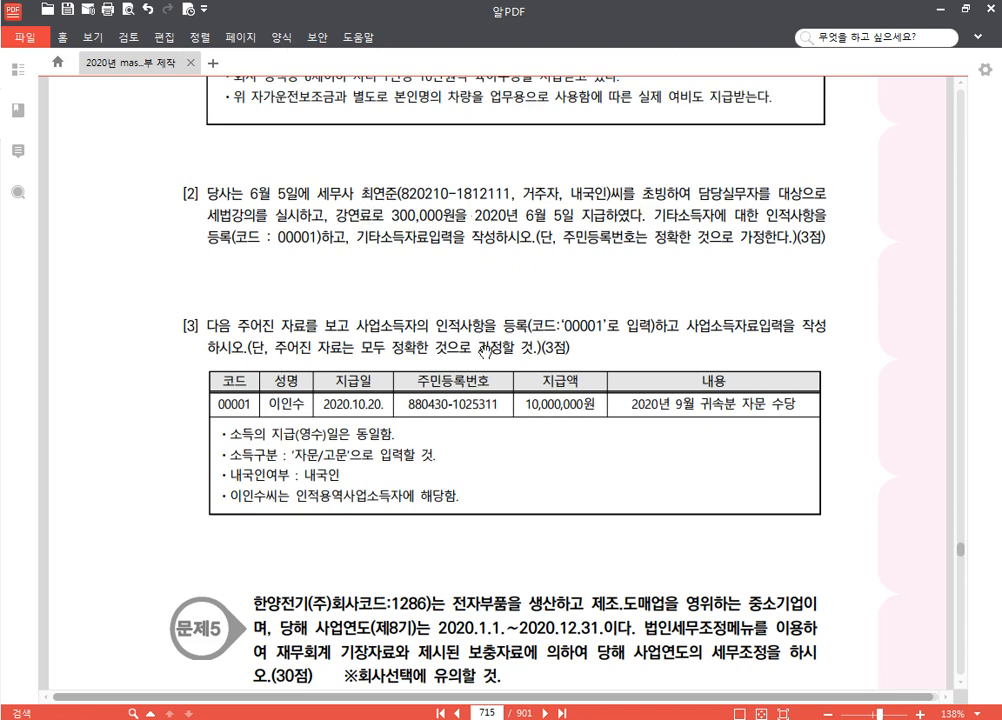
Create earner 00001 with the recipient's name, resident status, and income type 76 강연료 등
click(366, 708)
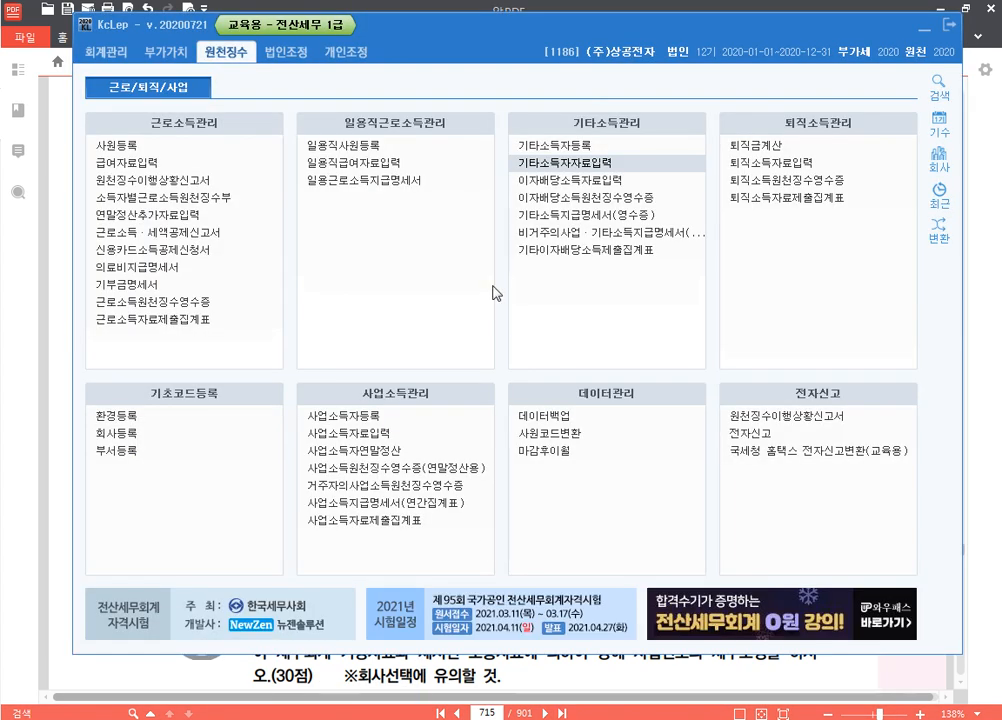
click(545, 145)
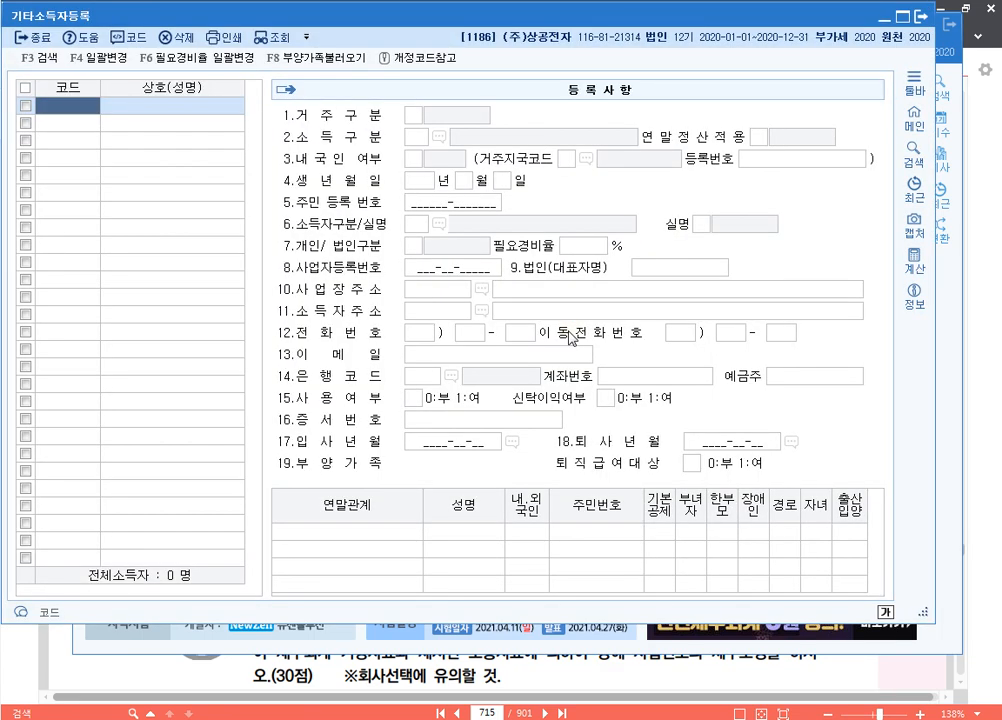
text(1)
key(Return)
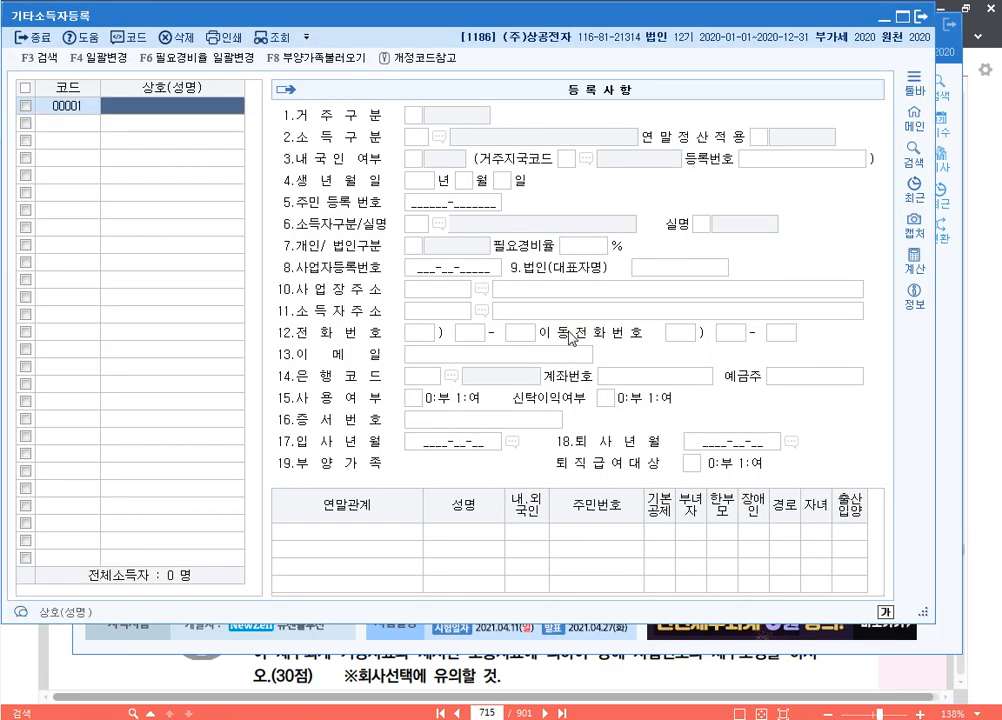
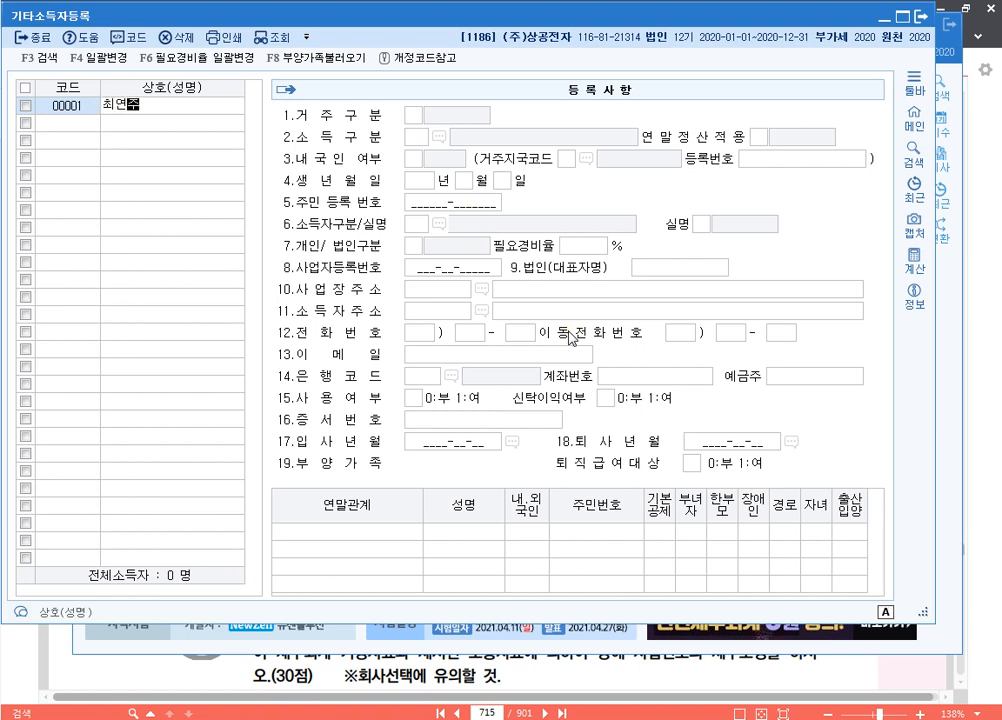
key(Return)
text(1)
key(Return)
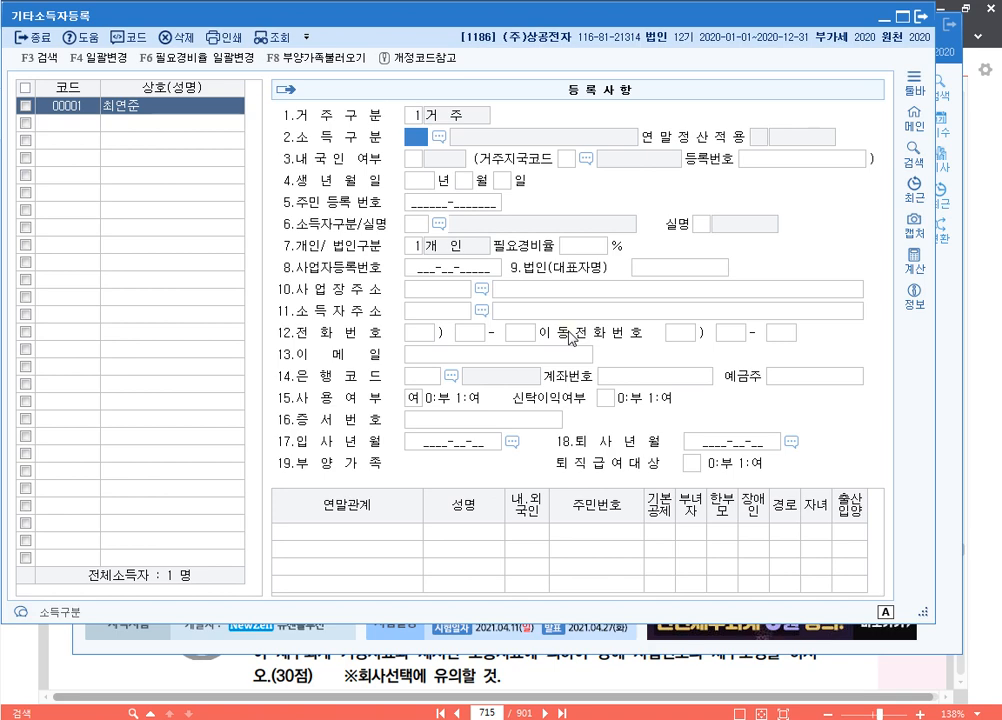
key(F2)
text(강)
key(Return)
Set earner 00001 as 내국인 with ID number, type 111, real-name, individual; open data entry
text(1)
key(Return)
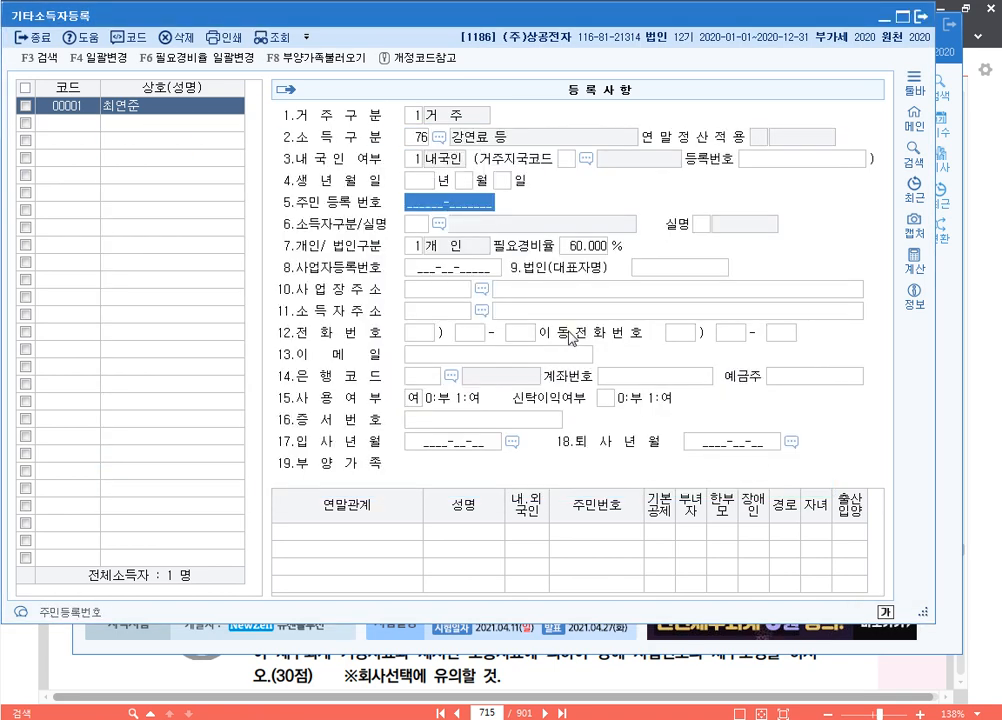
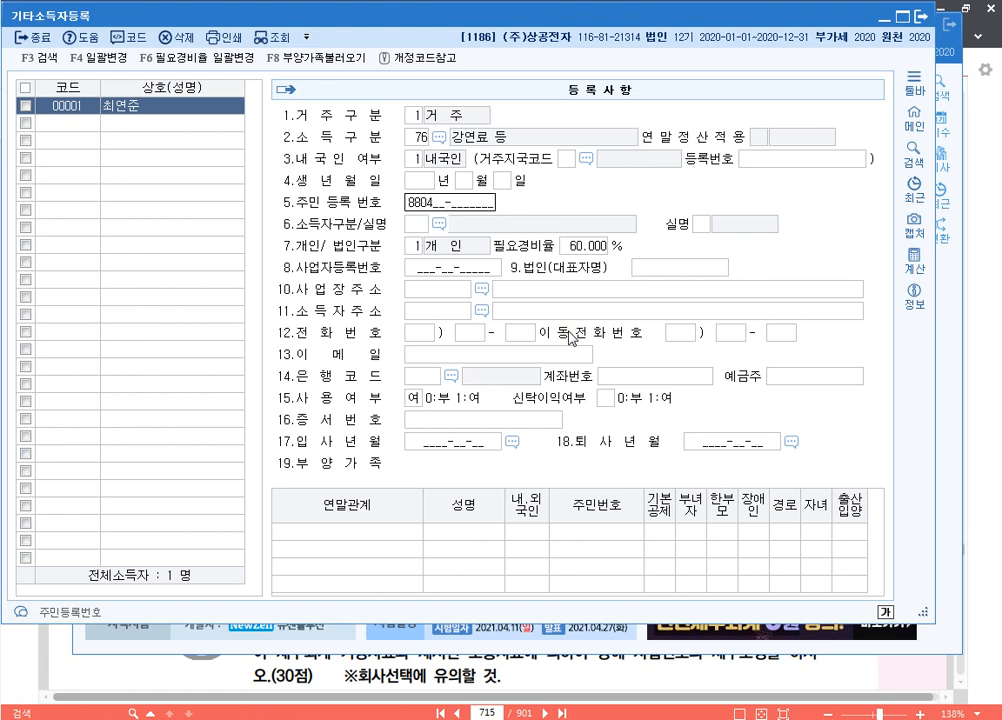
key(Return)
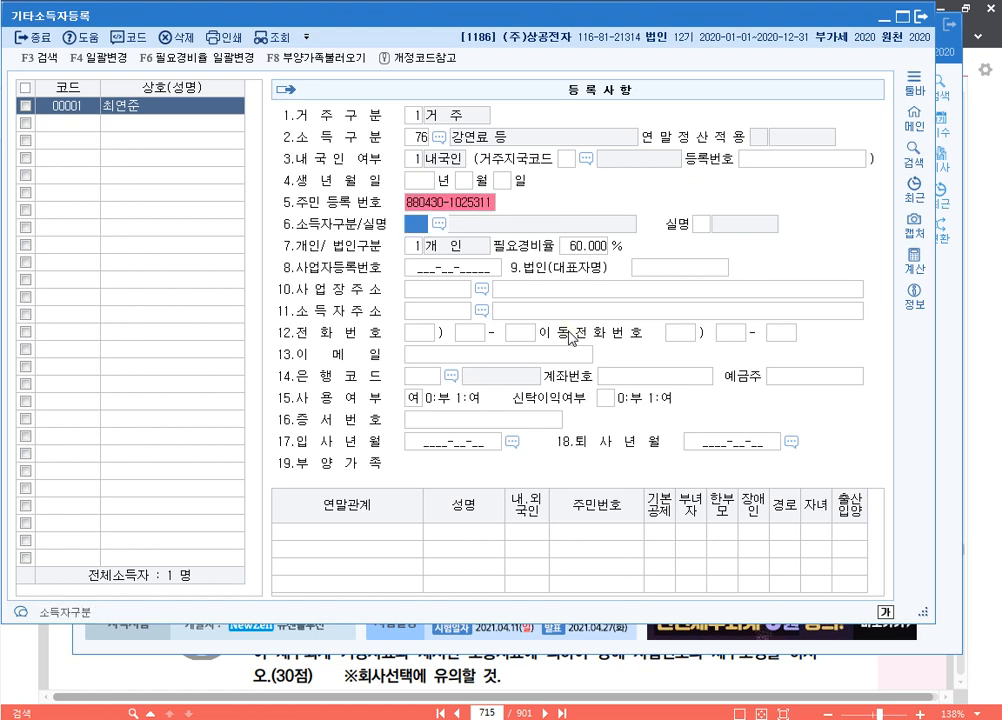
text(111)
key(Return)
text(0)
key(Return)
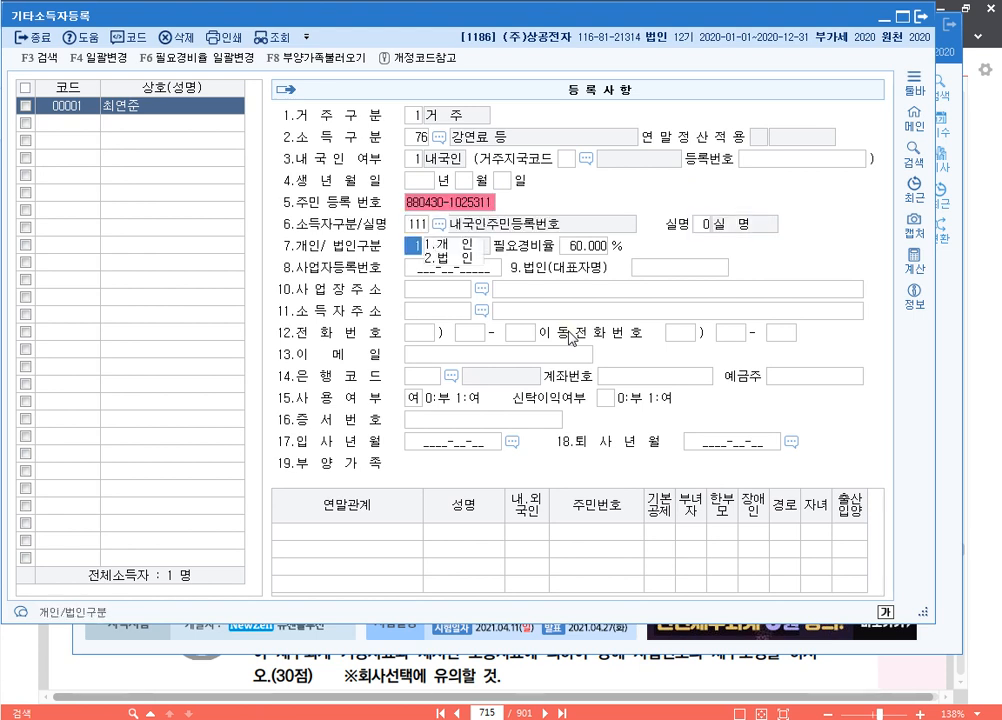
key(Return)
key(Return)
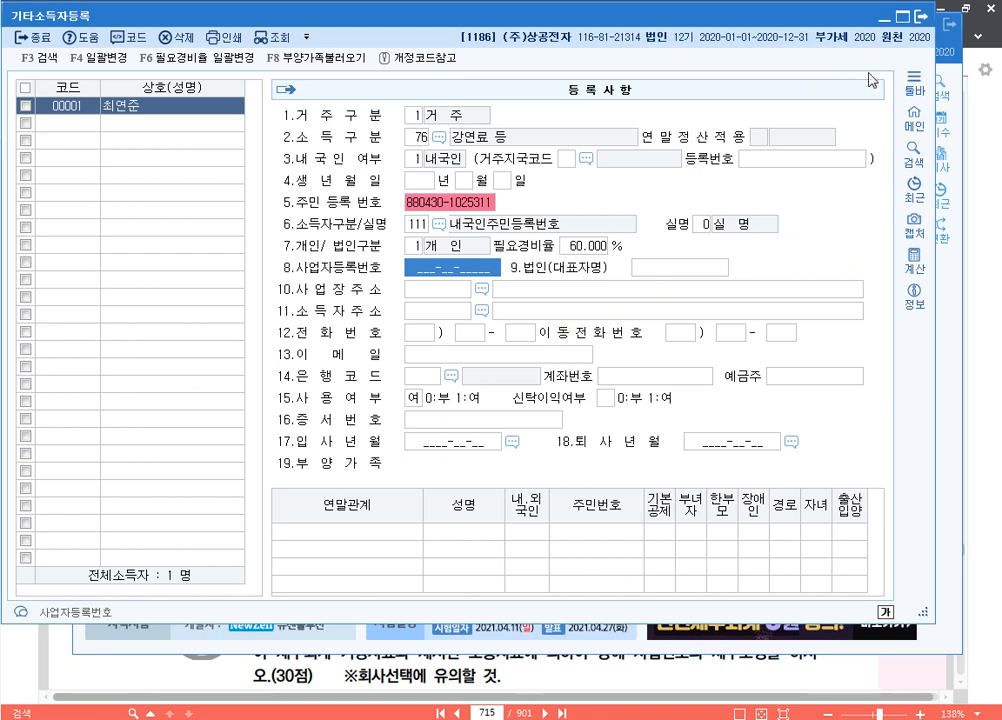
click(920, 18)
click(632, 183)
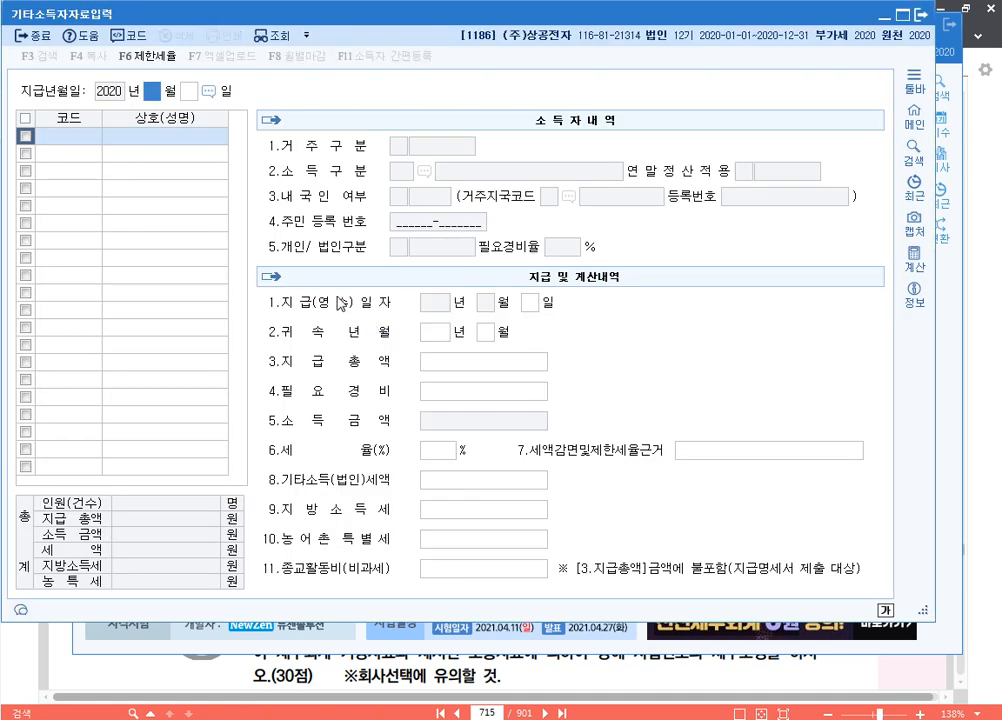
Record a June 5 payment of 300,000 to earner 00001, yielding 24,000 tax and 2,400 local tax
text(06)
key(Return)
text(05)
key(Return)
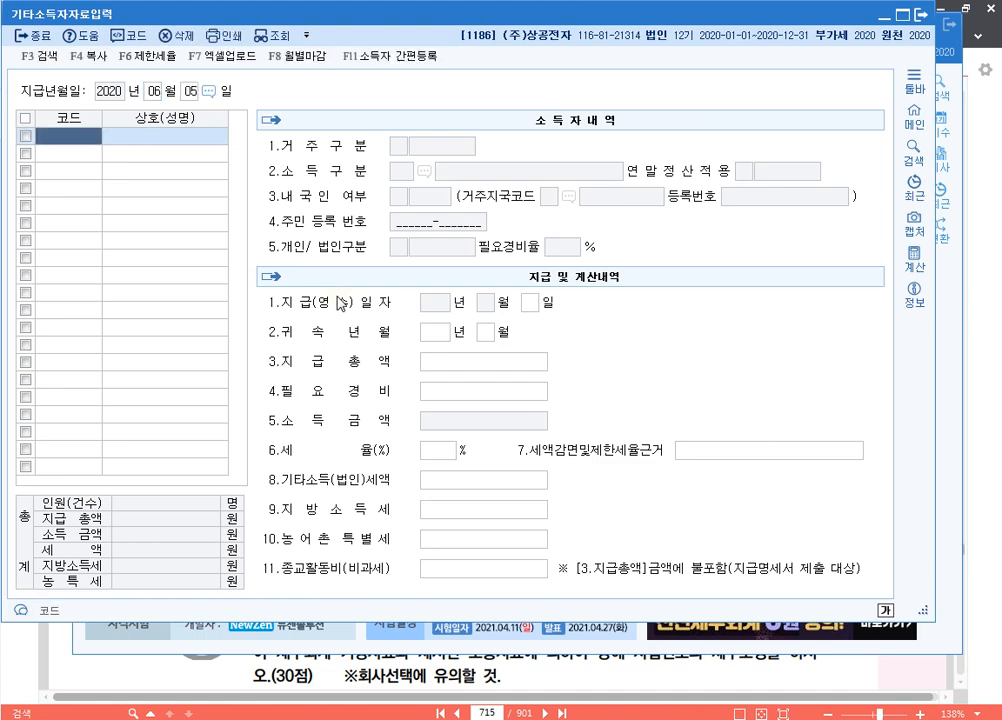
key(F2)
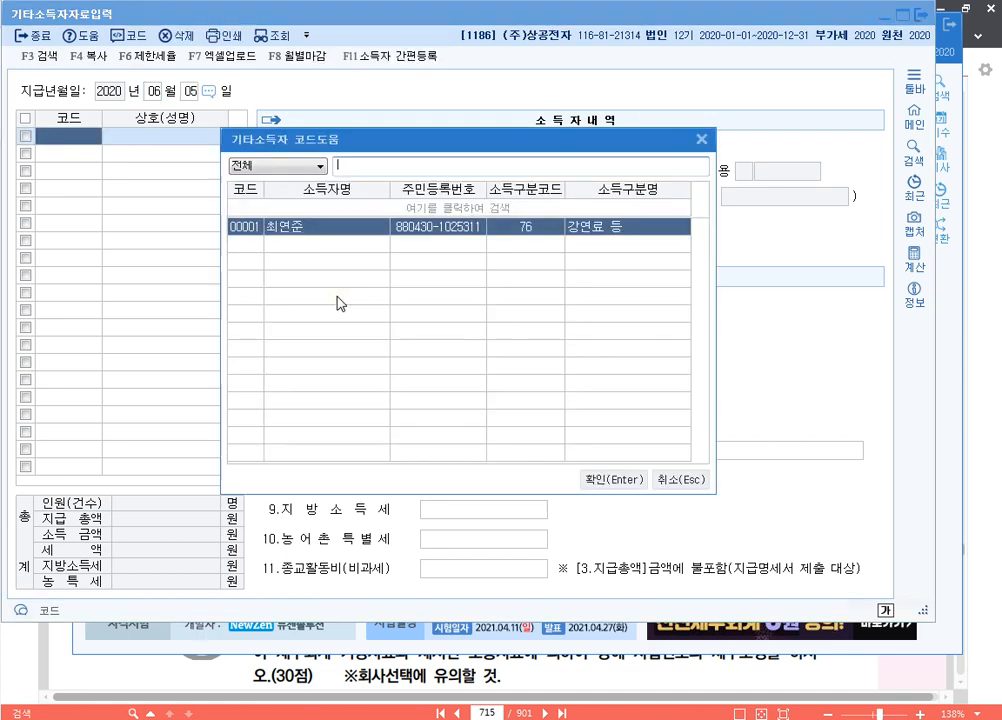
key(Return)
key(Return)
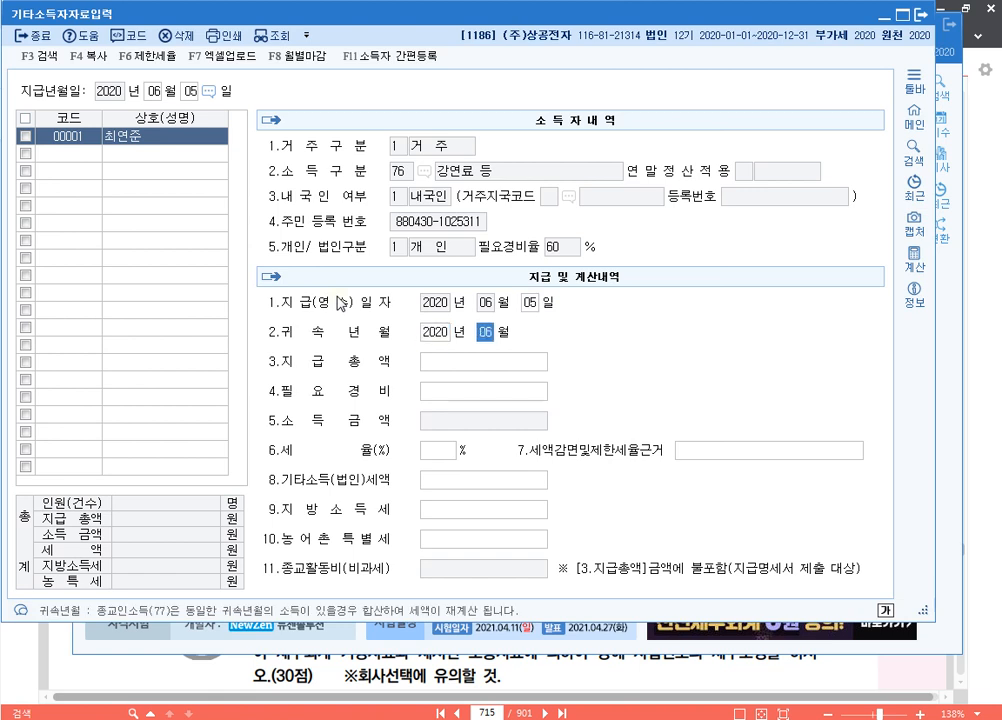
key(Return)
text(3000000)
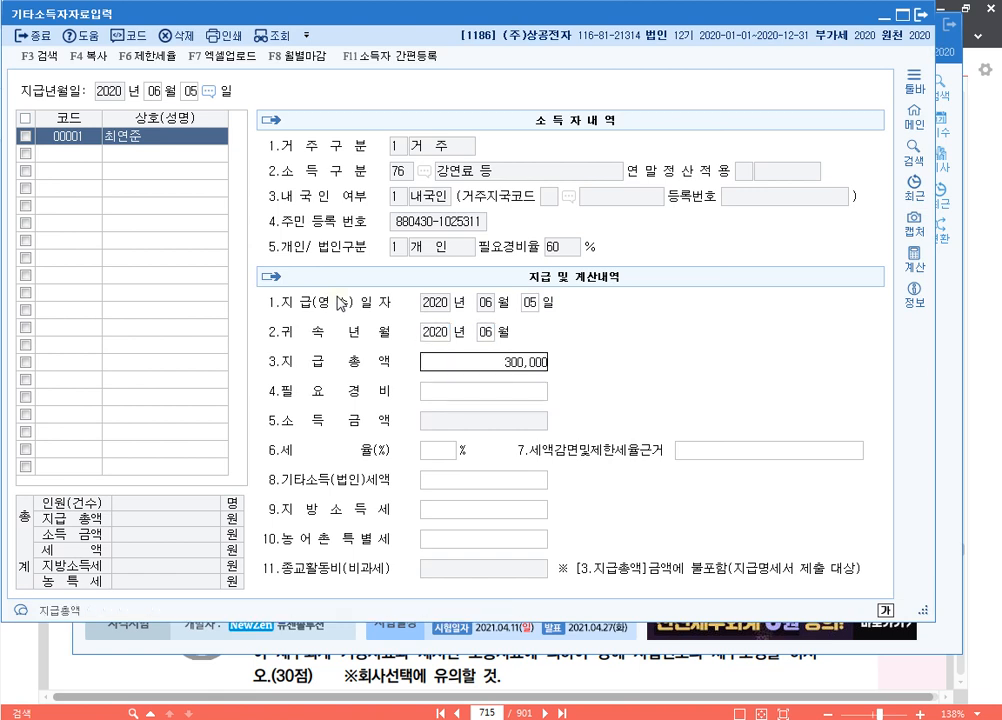
key(Return)
key(Return)
key(Return)
key(Return)
key(Return)
key(Return)
key(Return)
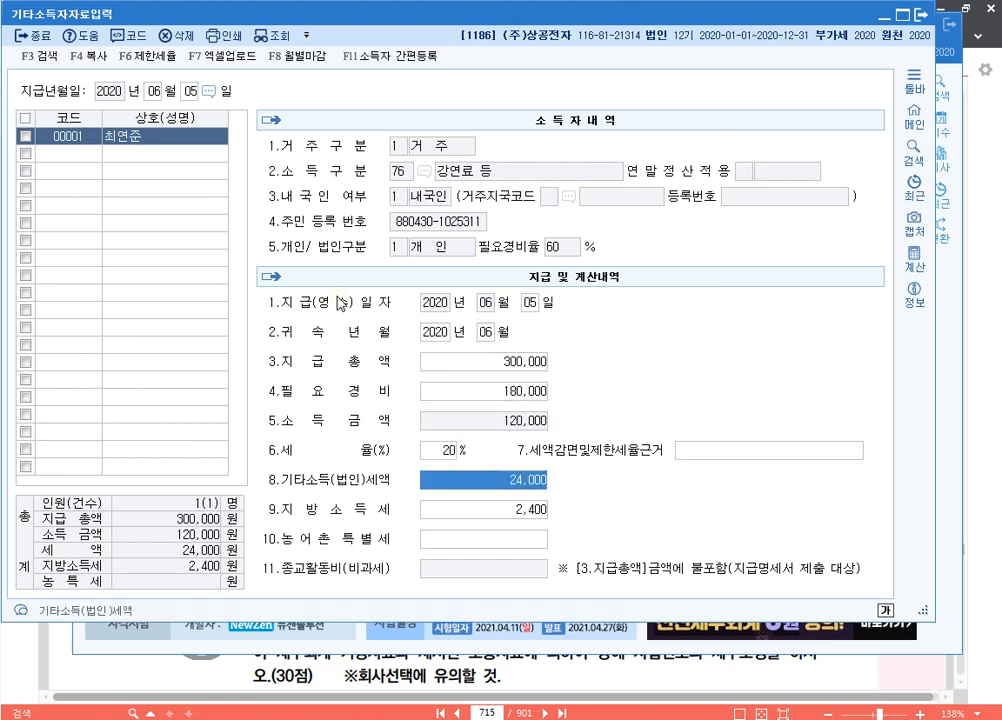
key(Up)
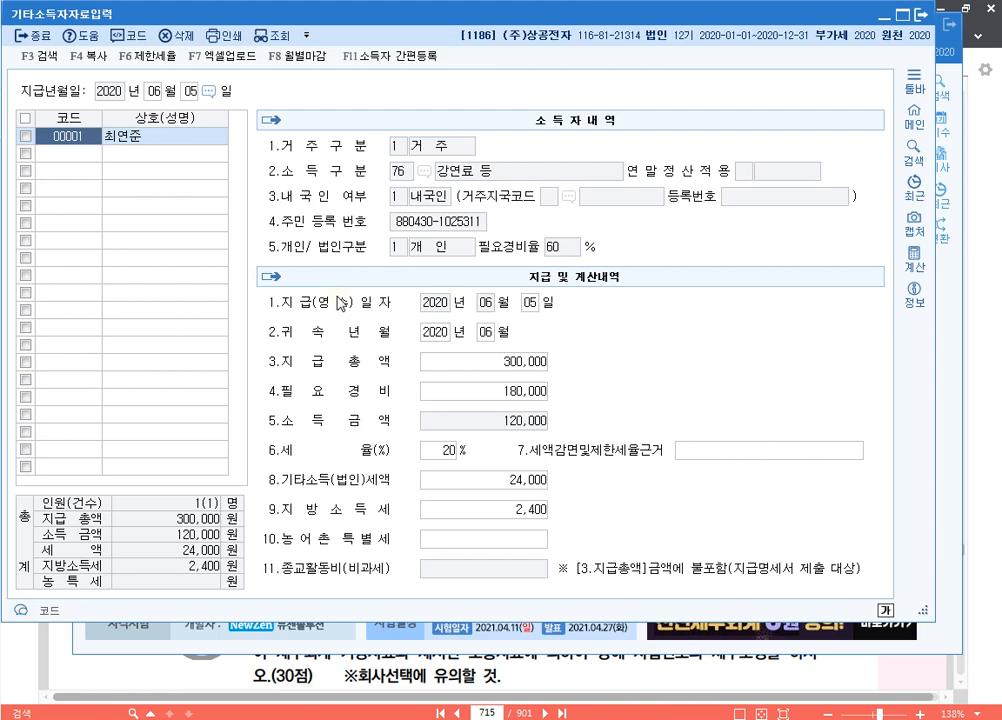
click(920, 14)
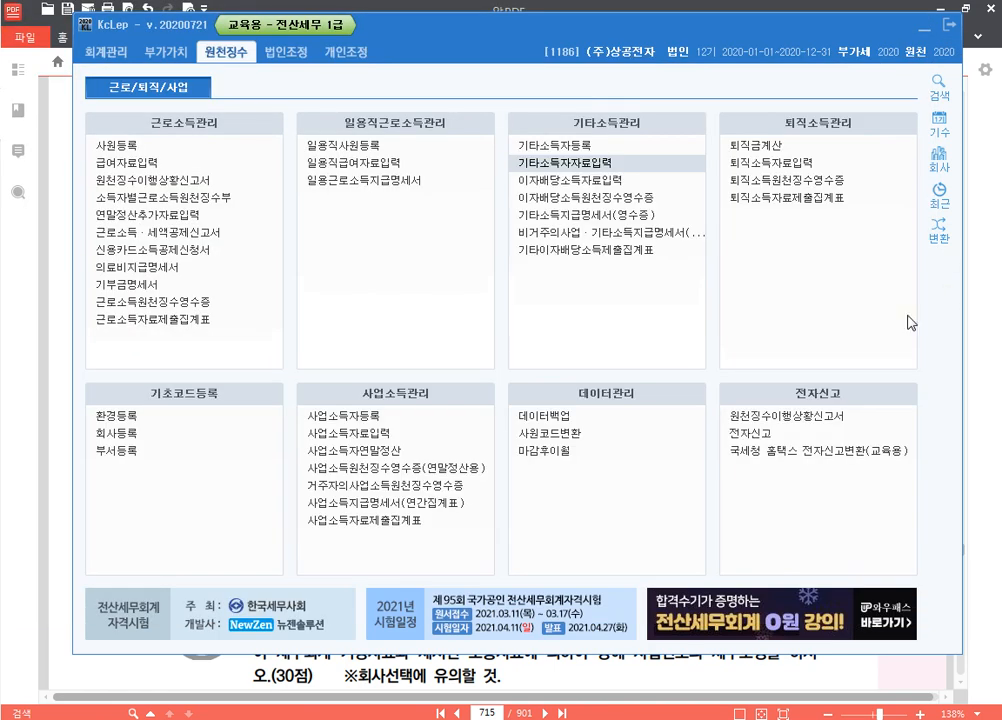
Show the interest-income exercise on textbook page 416 in ALPDF
click(496, 712)
text(416)
key(Return)
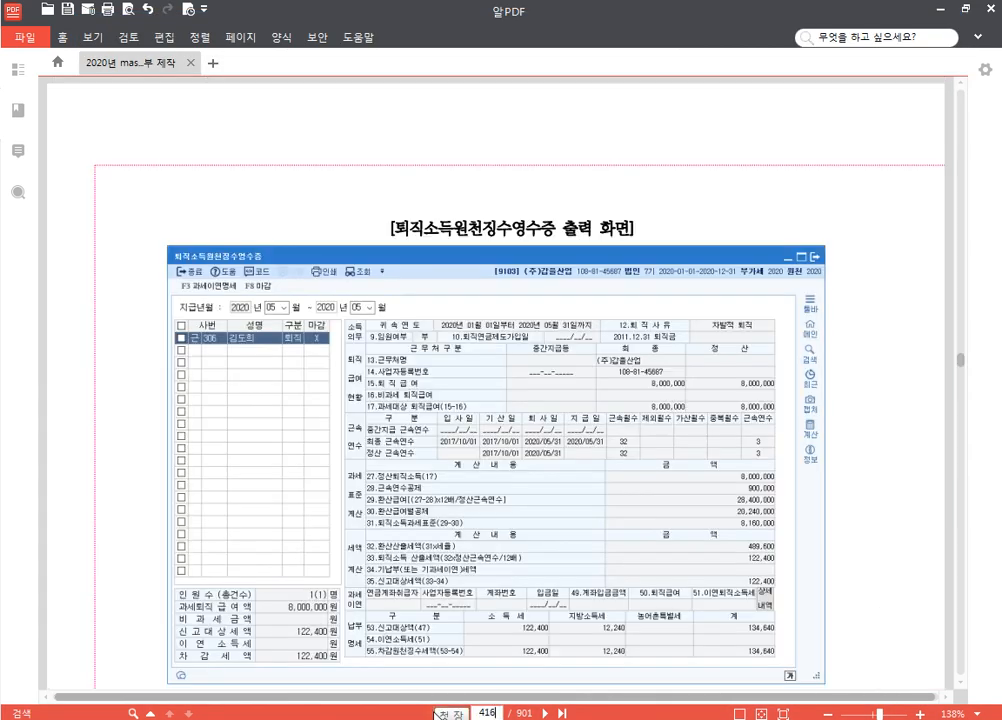
scroll(735, 245, down, 6)
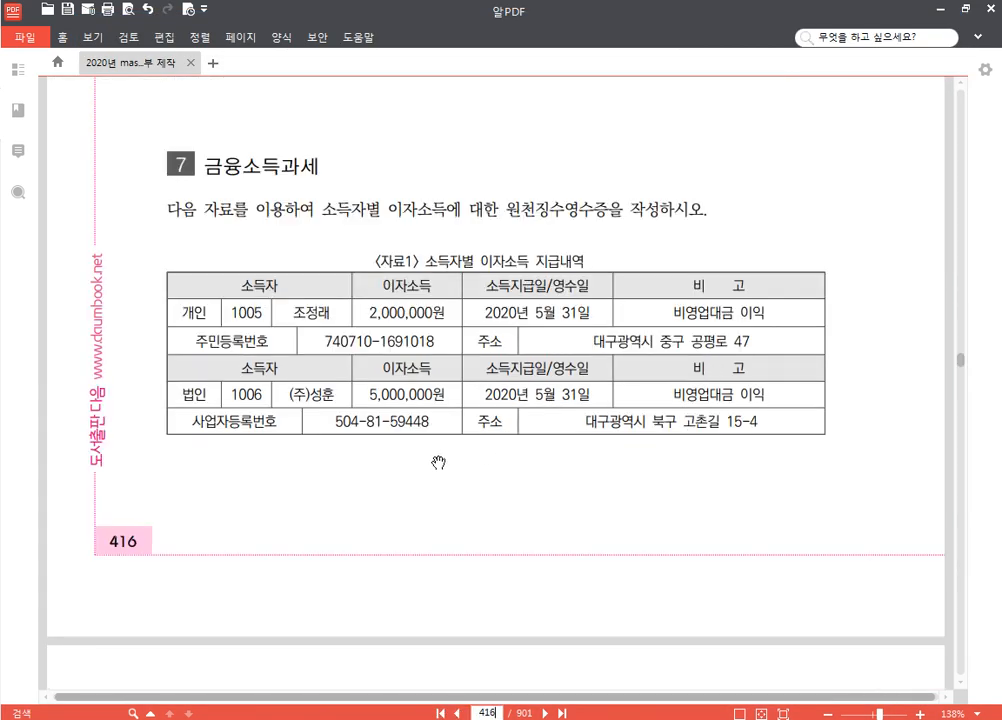
scroll(437, 458, down, 1)
scroll(441, 410, up, 1)
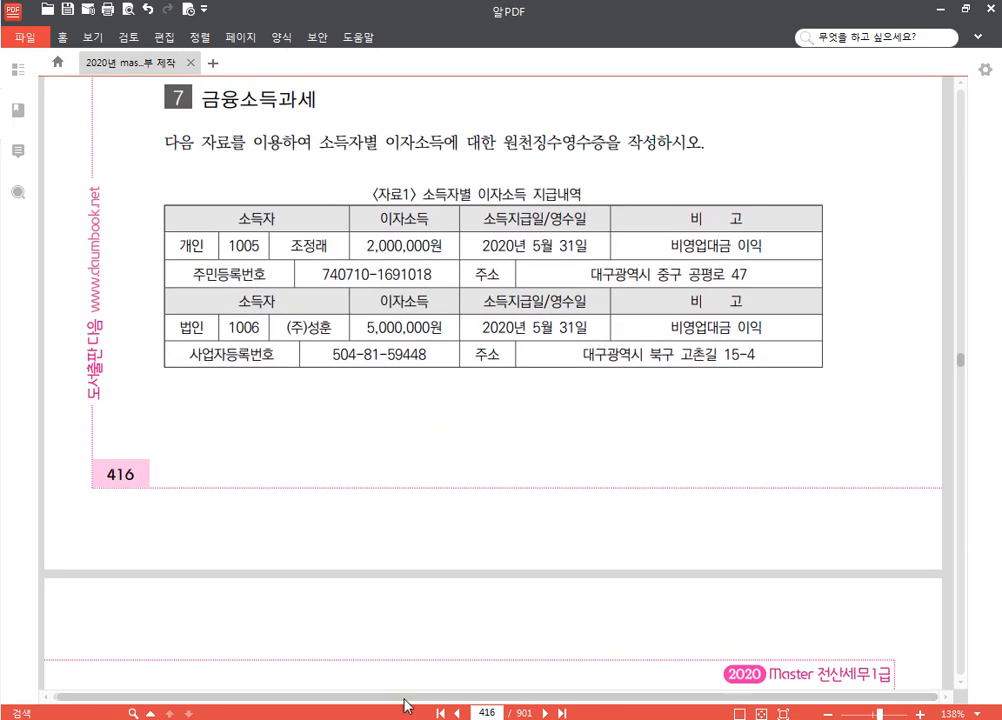
Switch KcLep's working company to 9103 (주)갑을산업, then return to the Hangul notes
click(365, 701)
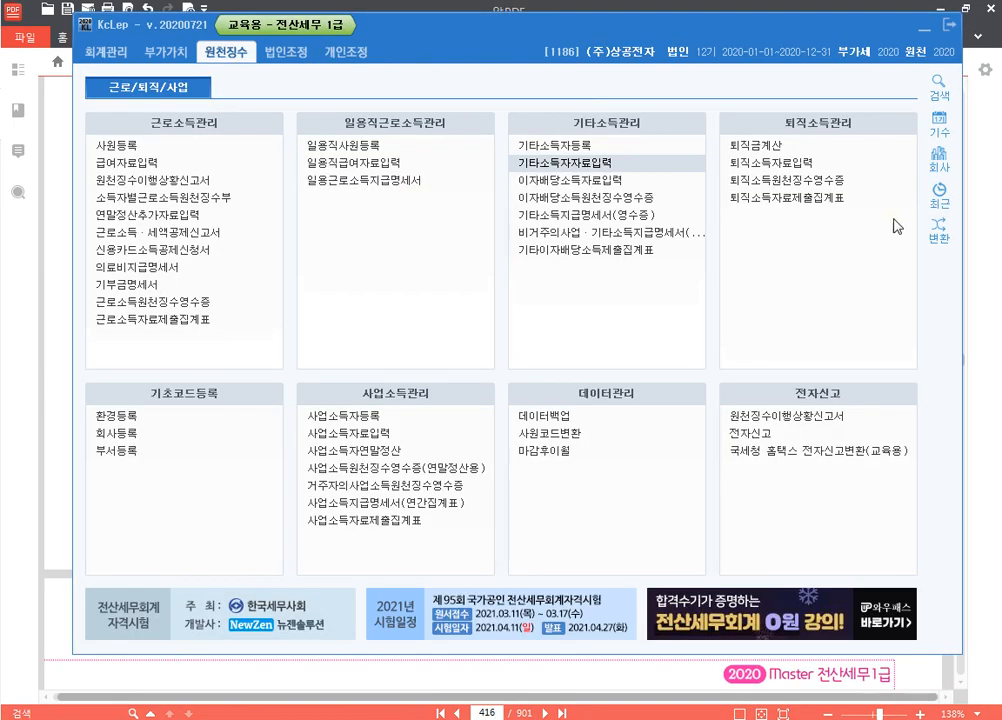
click(937, 161)
text(9103)
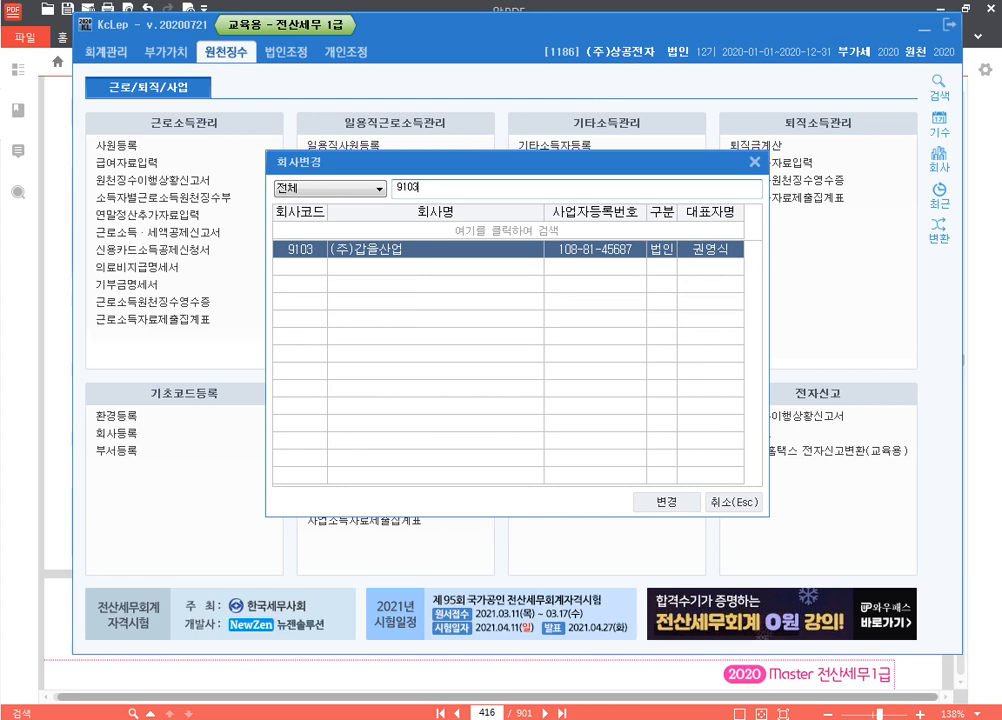
key(Return)
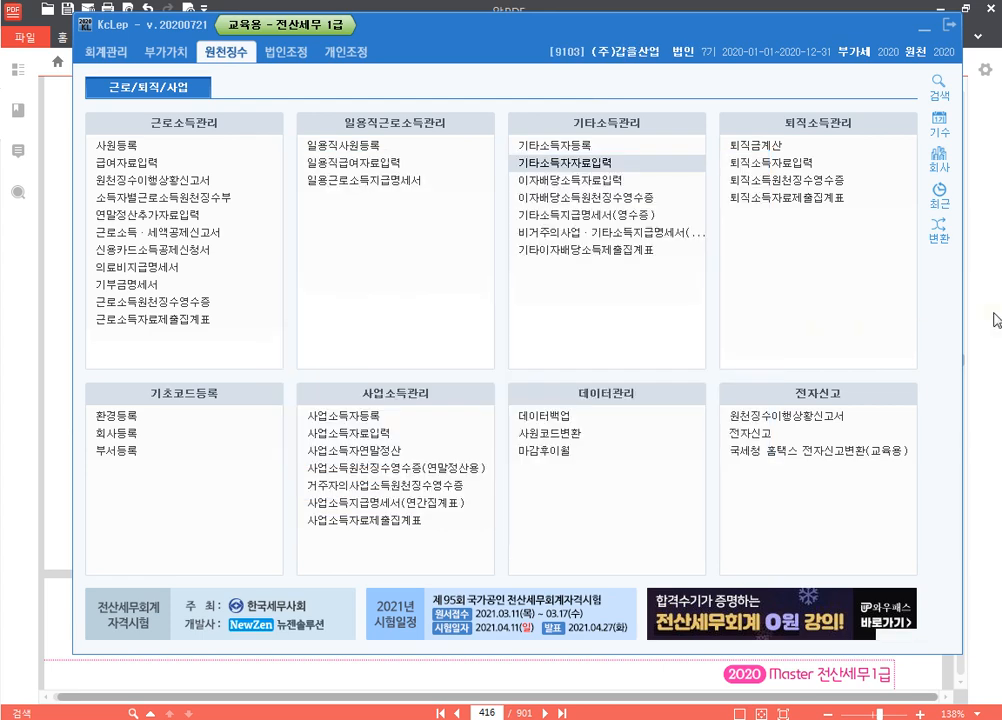
click(997, 320)
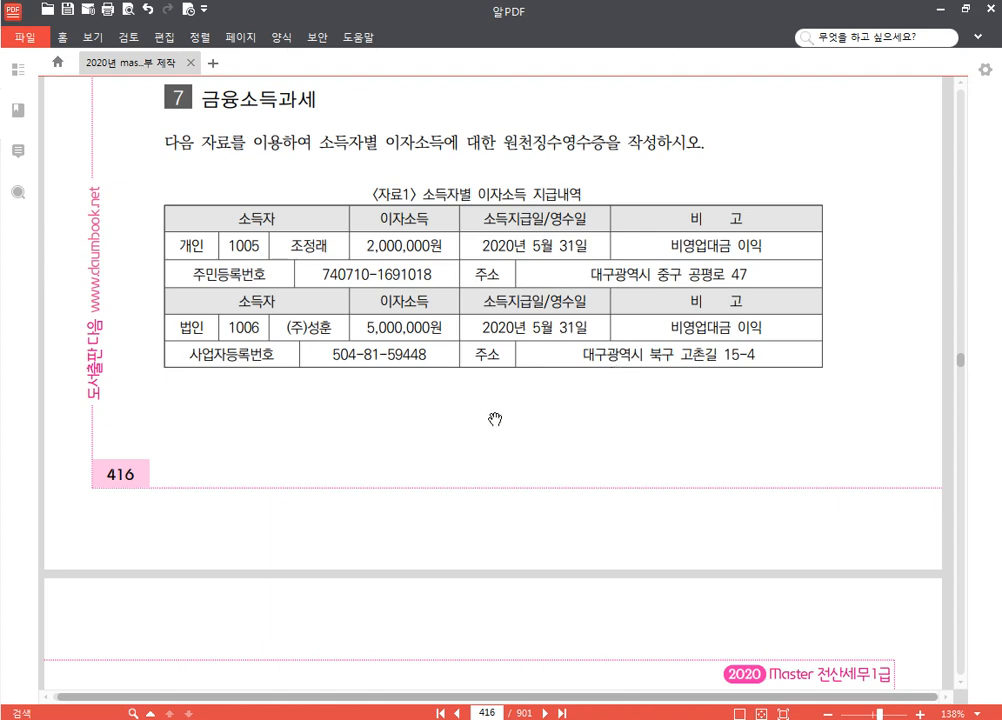
scroll(499, 434, up, 1)
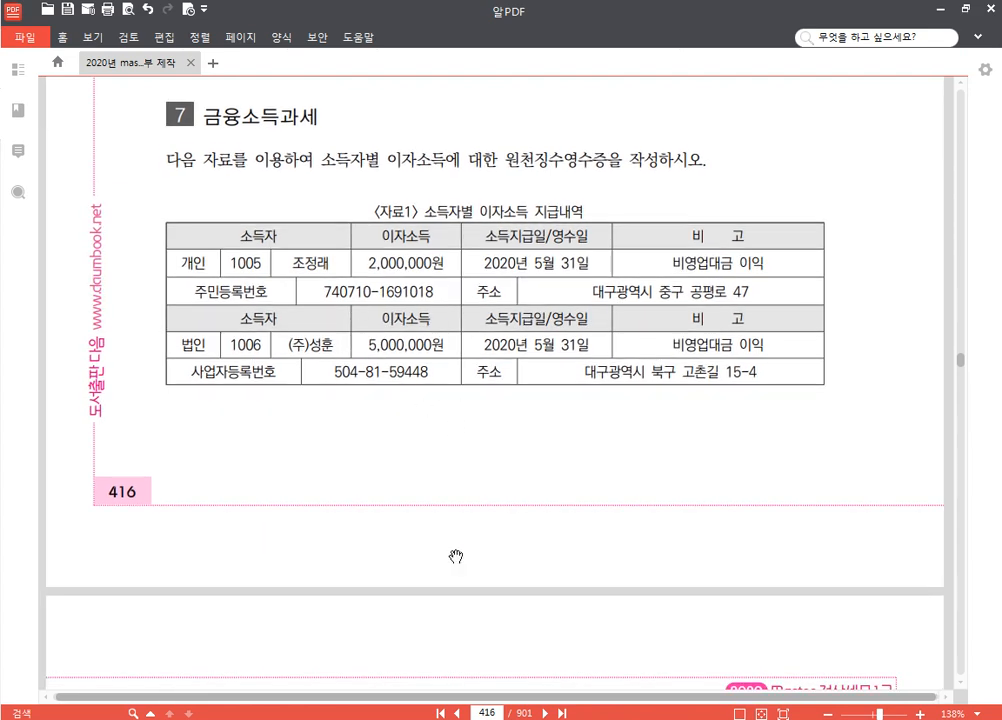
key(alt+Tab)
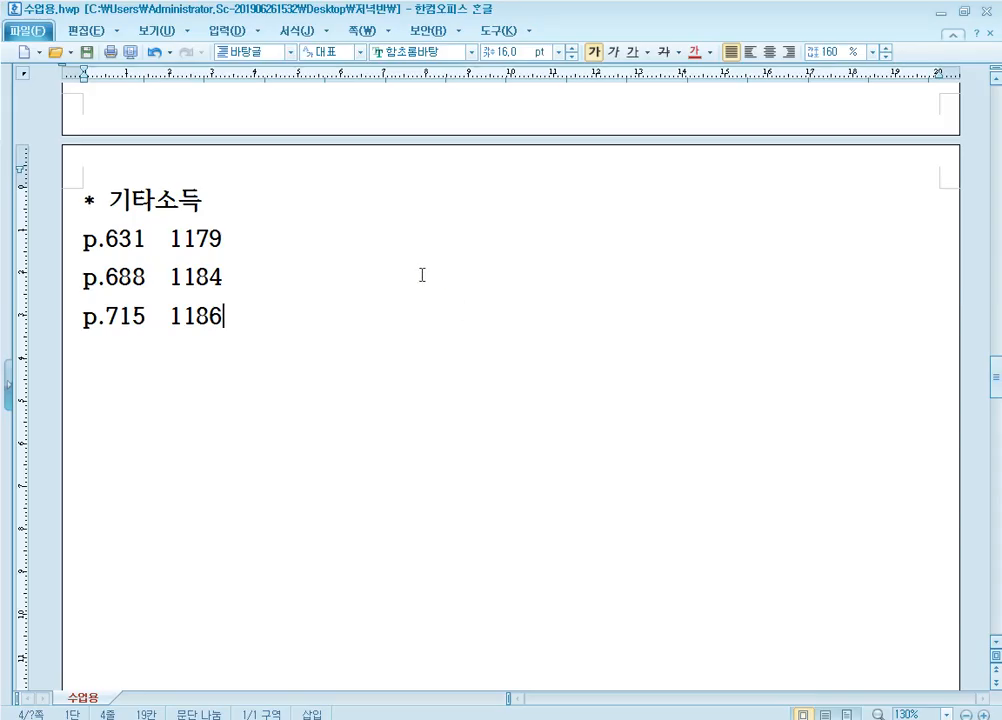
Add a '* 금융소득' heading and a line noting 이자소득 is withheld for 법인 and 개인
key(Return)
key(Return)
text(* )
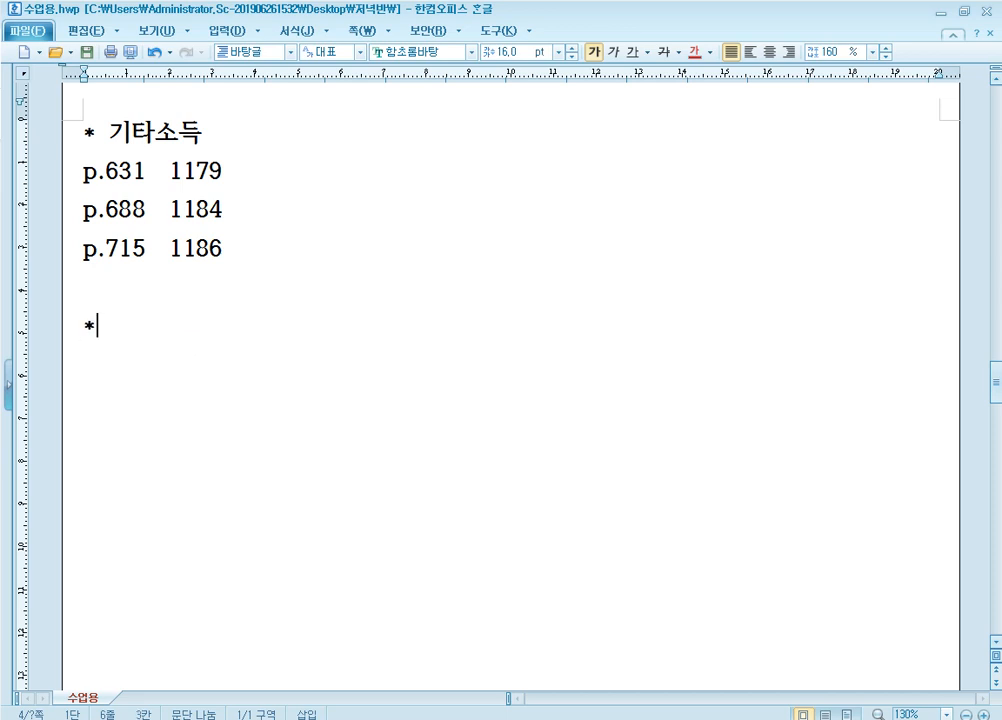
text(r금융소)
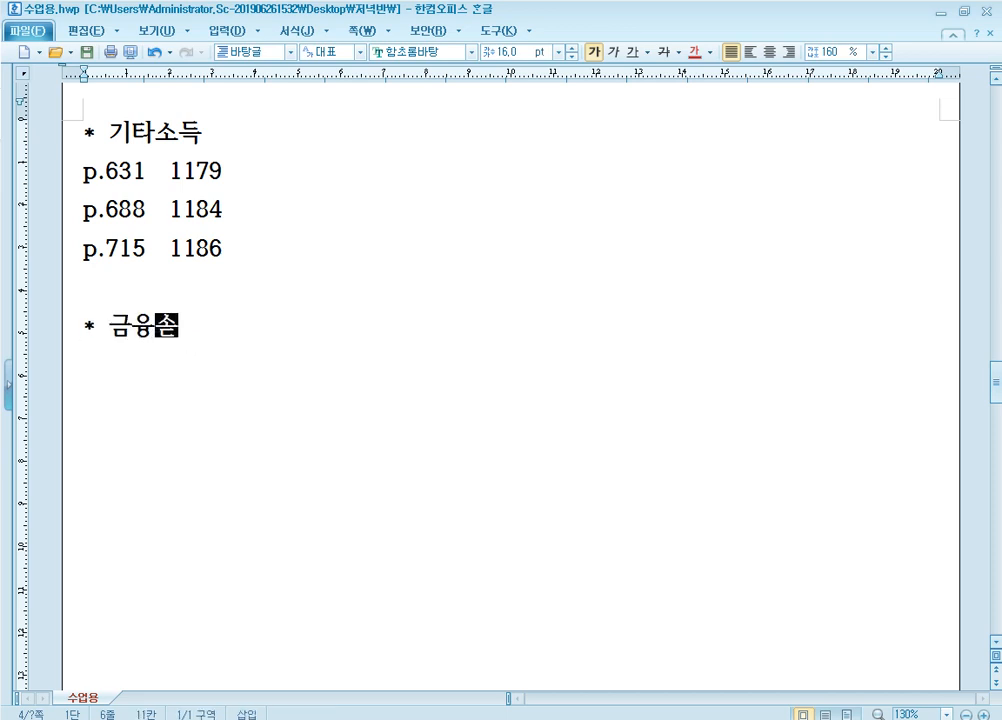
text(득)
key(Return)
text(-)
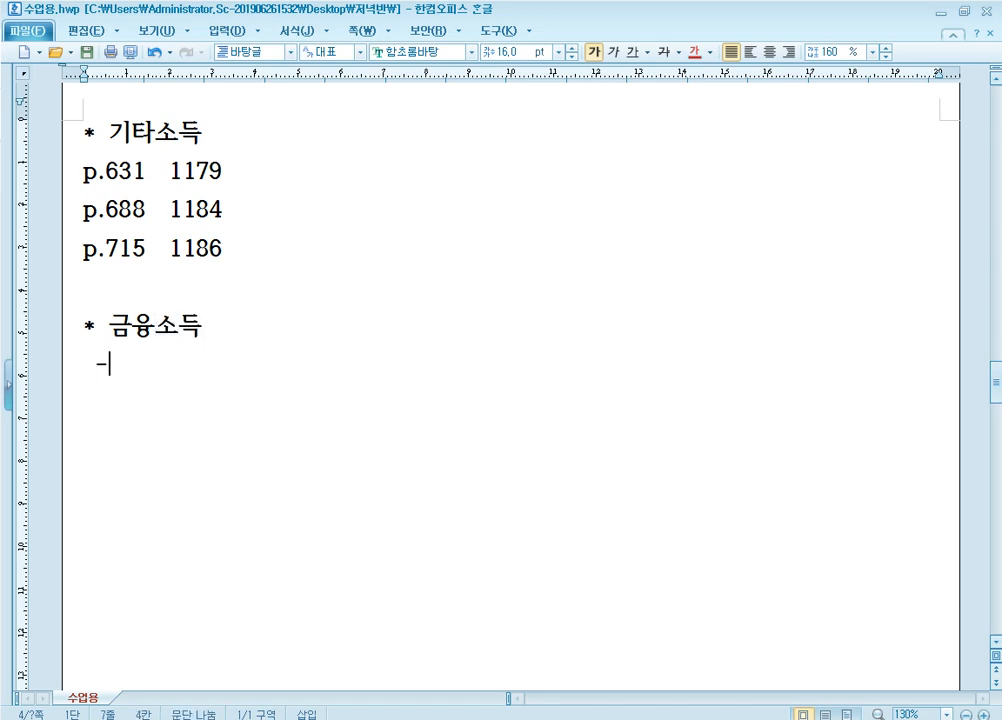
text( 이자소득 :)
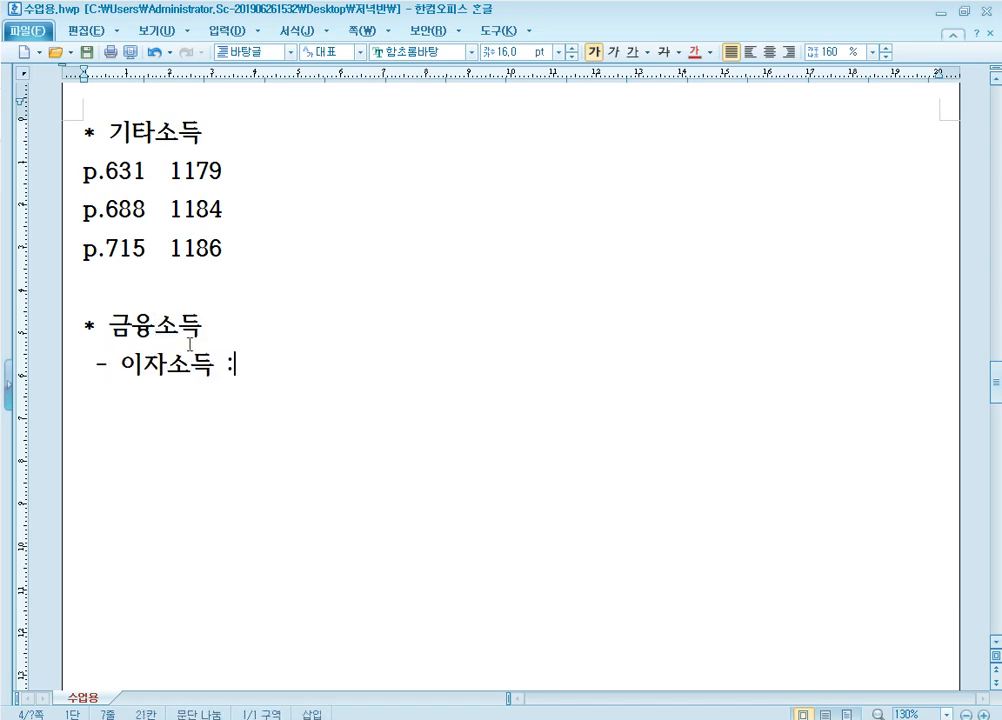
text( 법인, 개이)
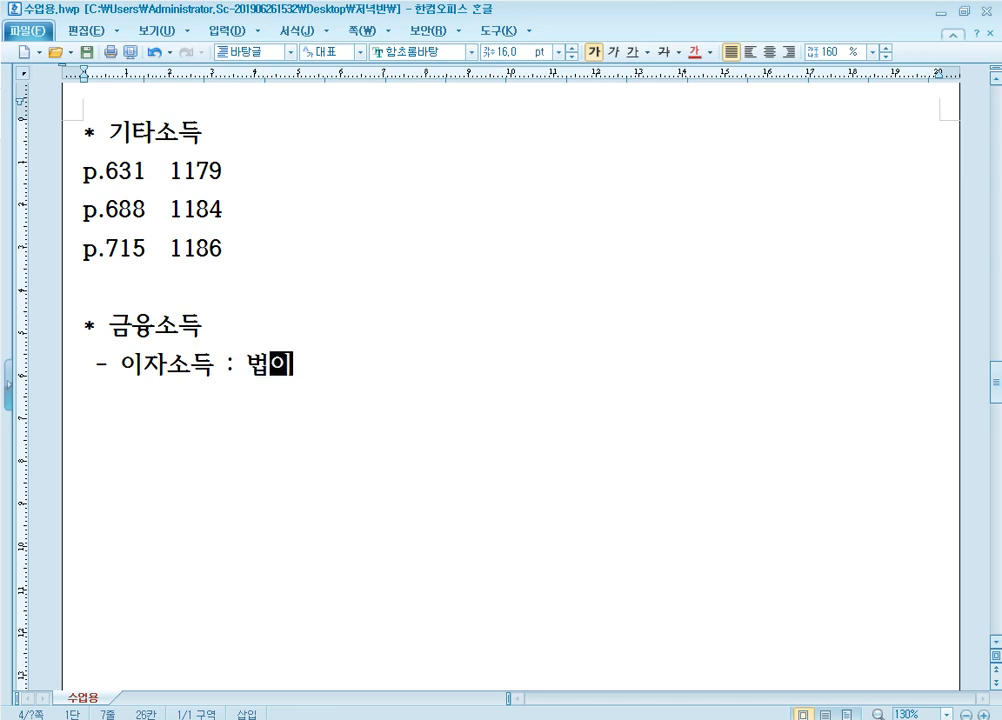
text( 원천징ㅅ)
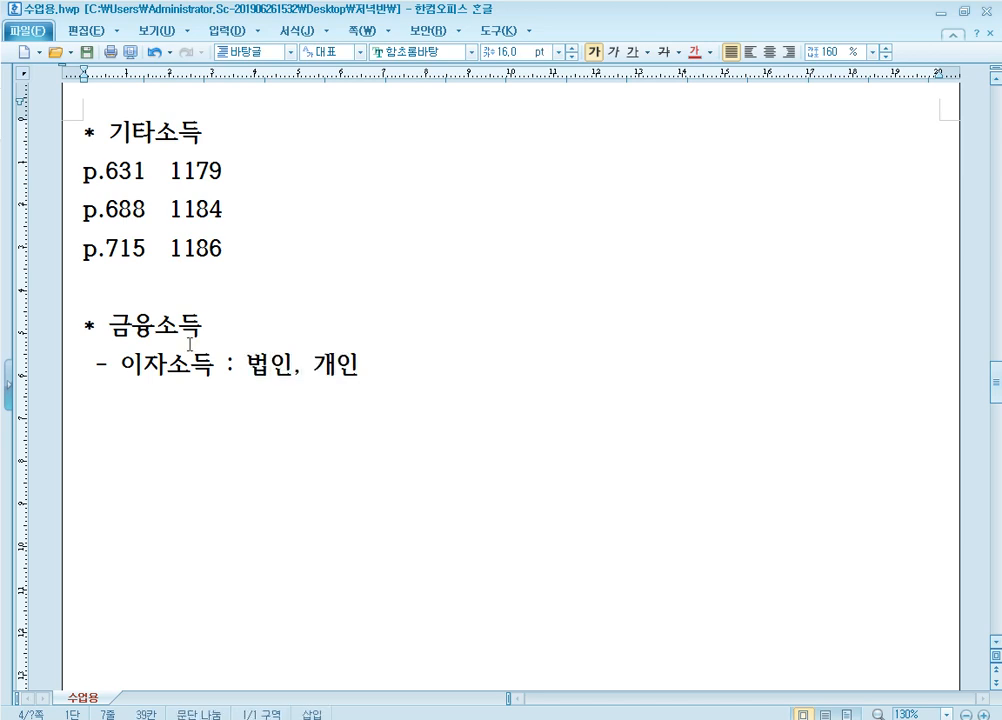
text(ㅜ )
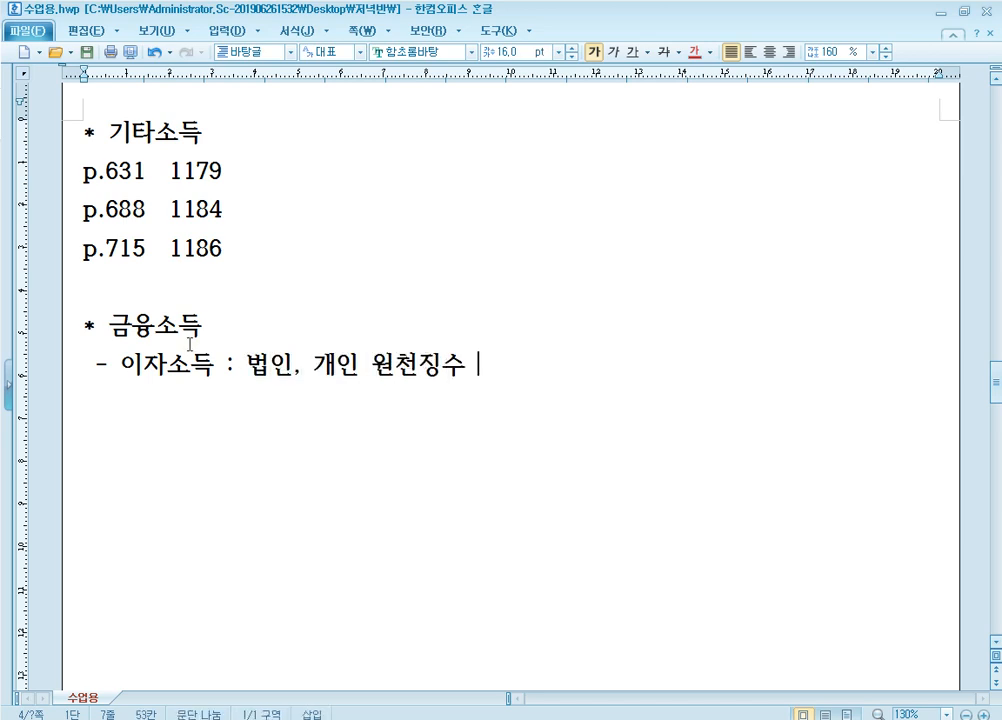
text(O)
Add the 배당소득 line: withheld for 개인 (O), not for 법인 (X)
key(Return)
text(- )
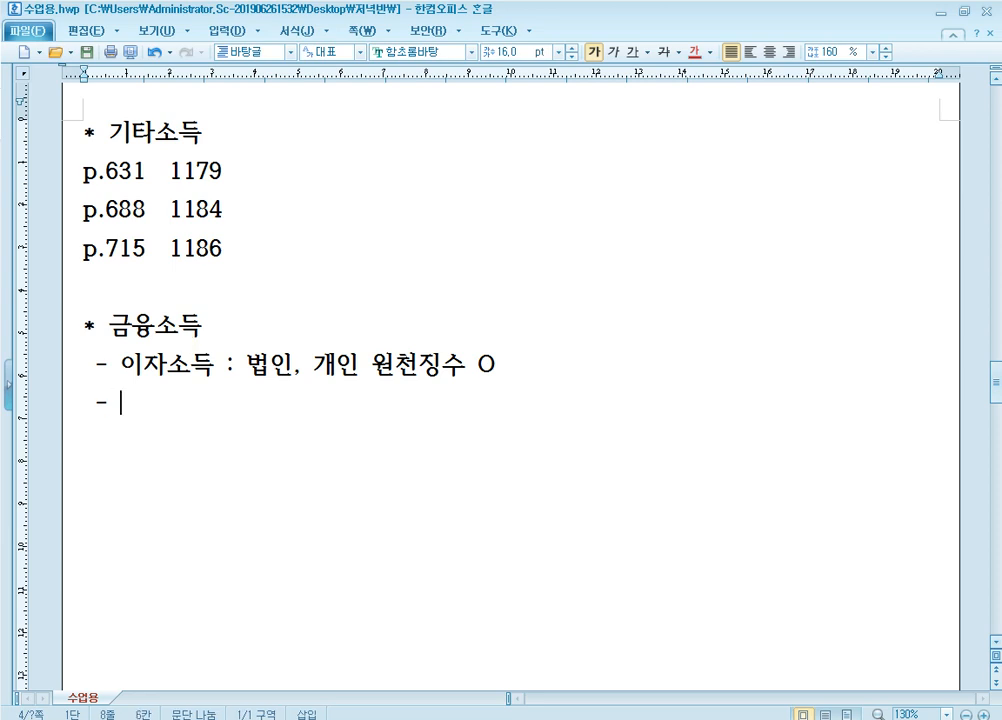
text(배당소득 :)
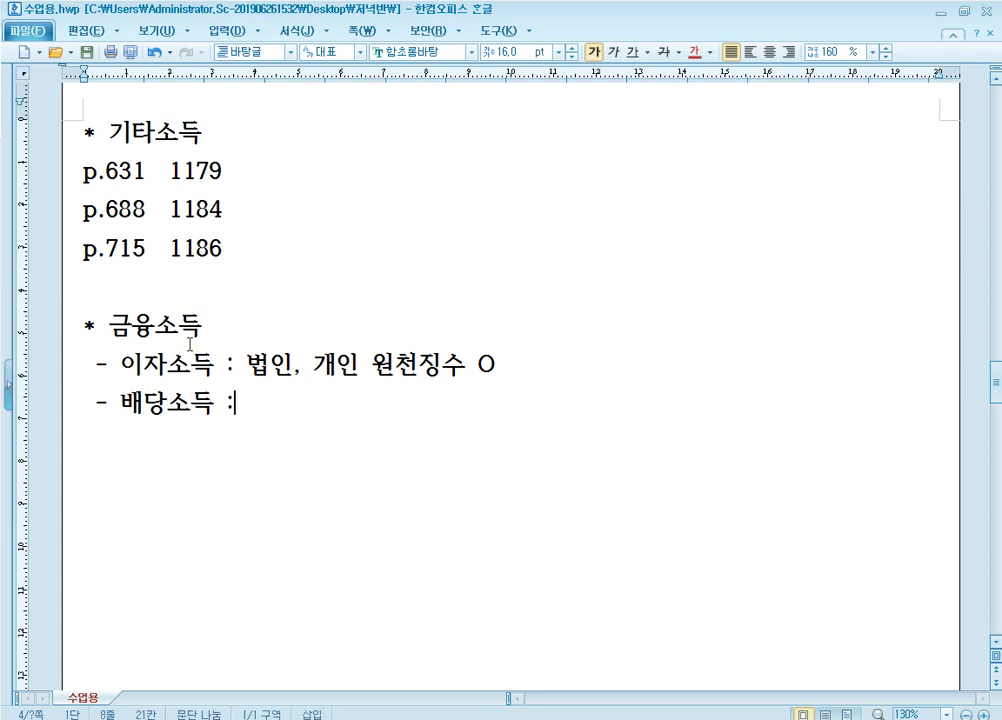
text( 개인 원처)
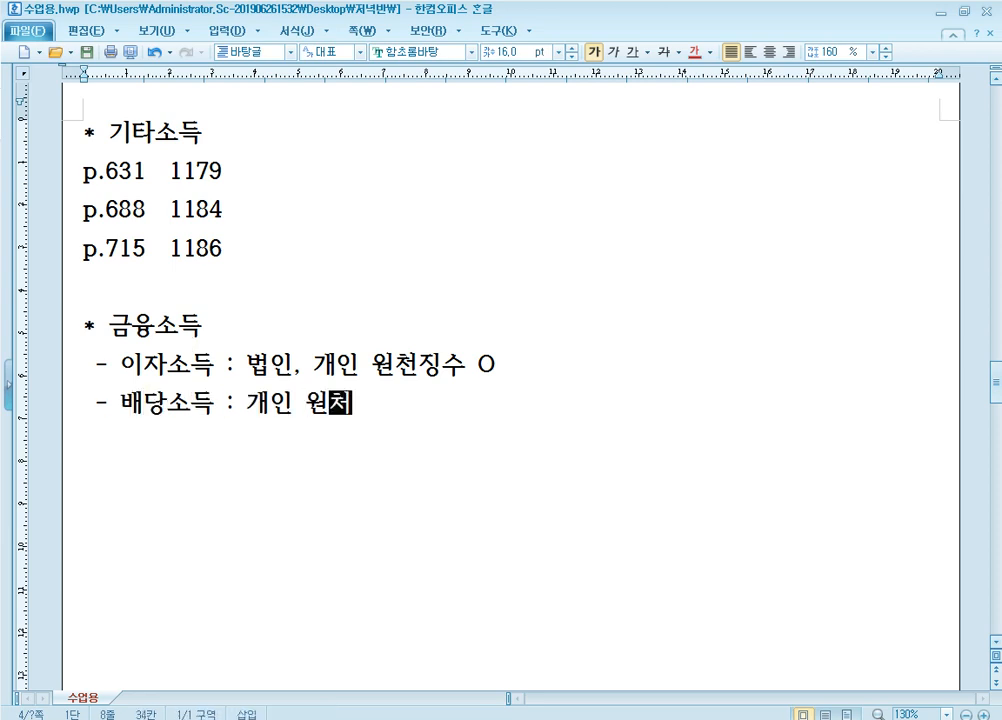
text(ㄴ징수 O)
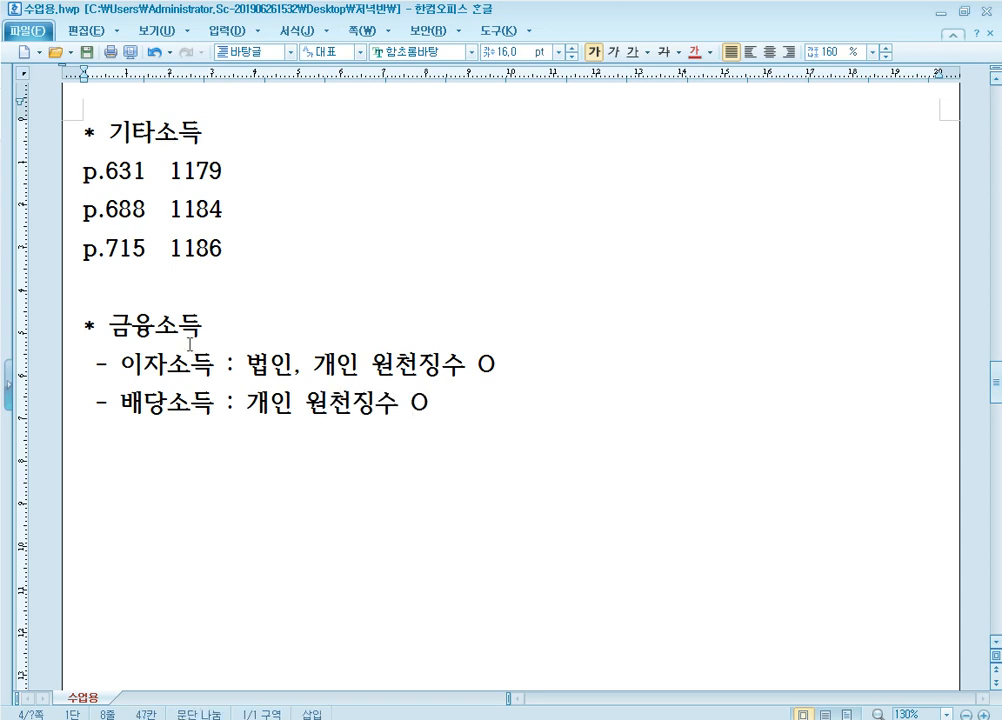
key(Return)
text(q)
key(BackSpace)
text(법인 원)
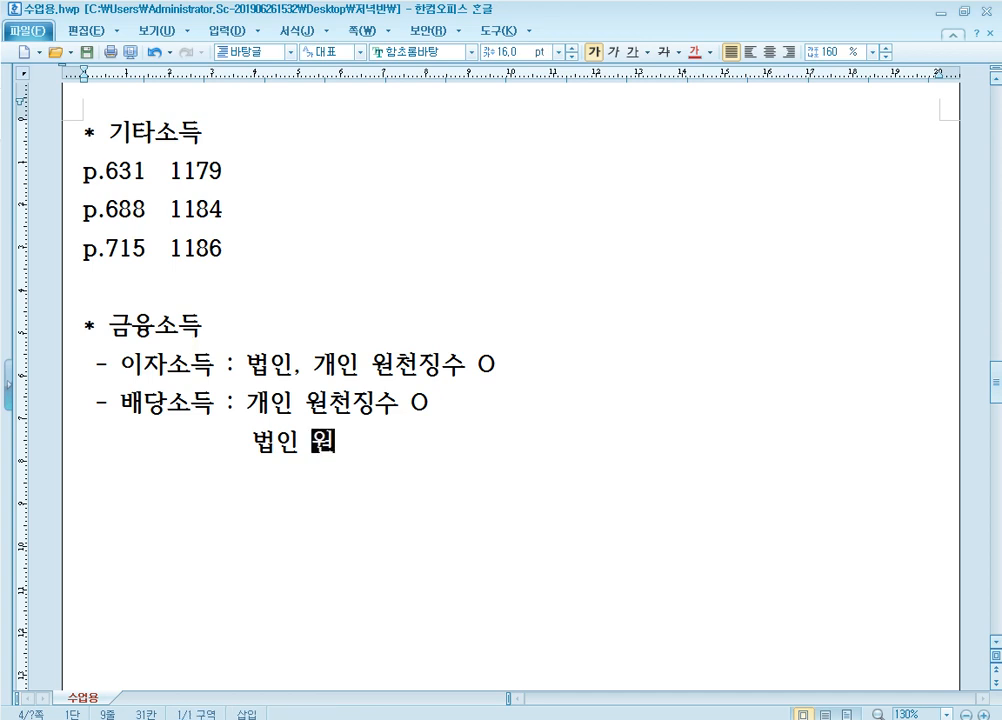
text(천징수 X)
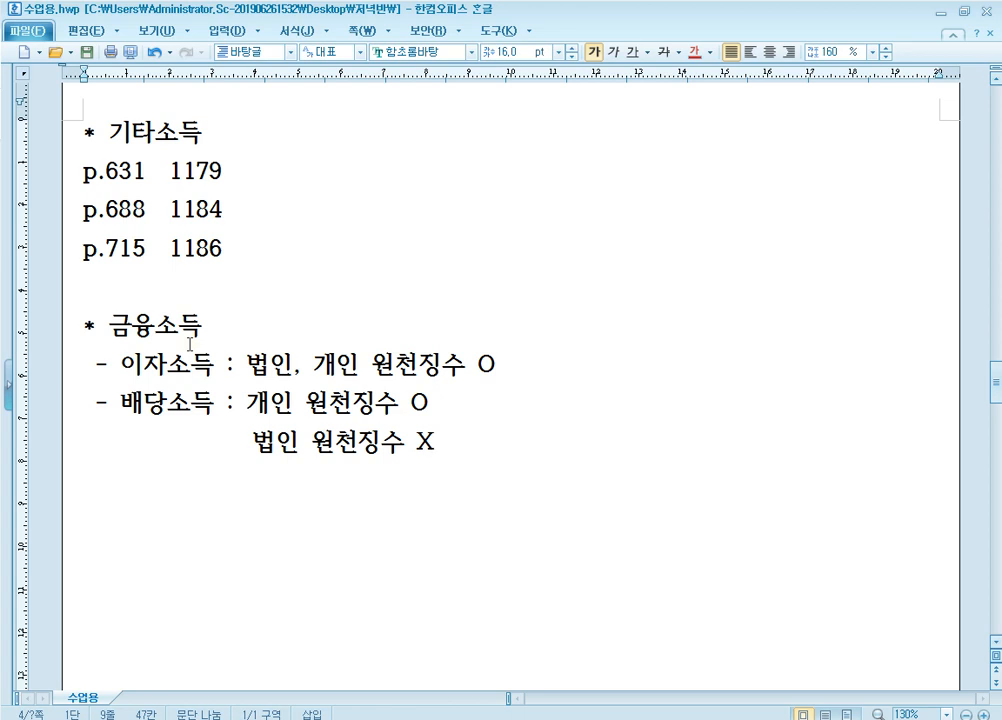
scroll(190, 344, down, 2)
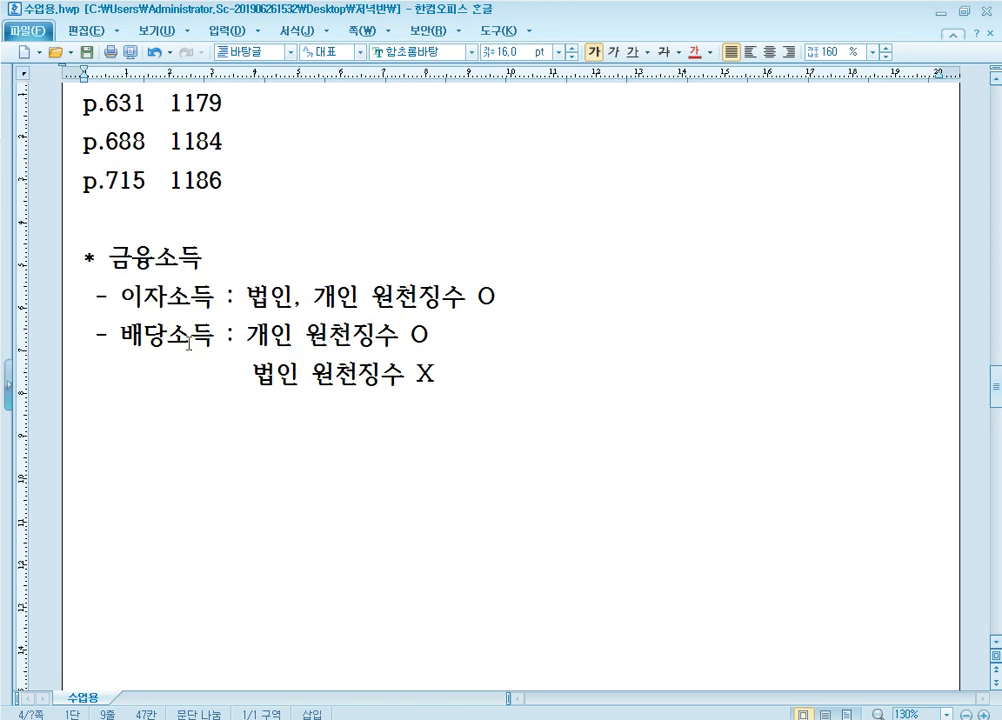
click(219, 298)
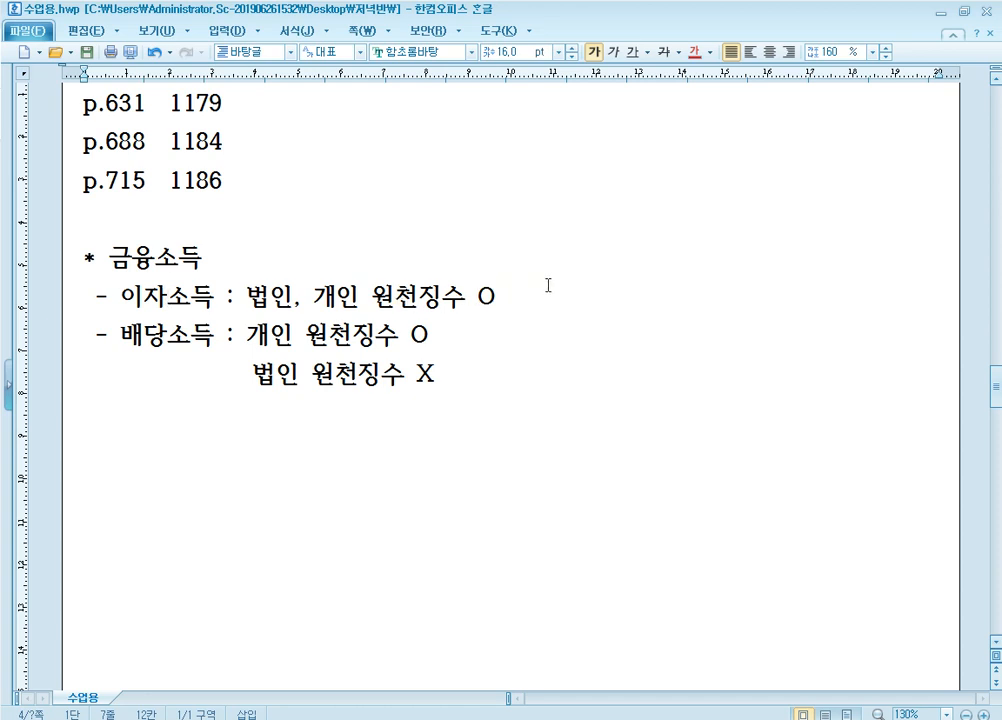
Append '=> 비영업대금의 이익 : 25%' to the 이자소득 line
click(615, 303)
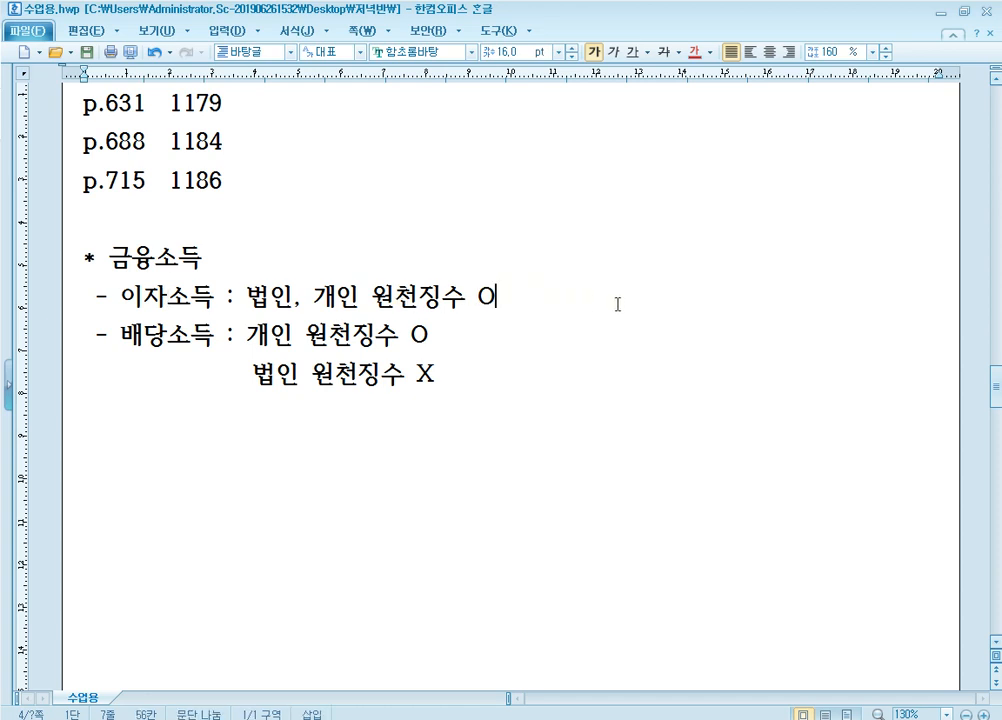
text(=> 비영업)
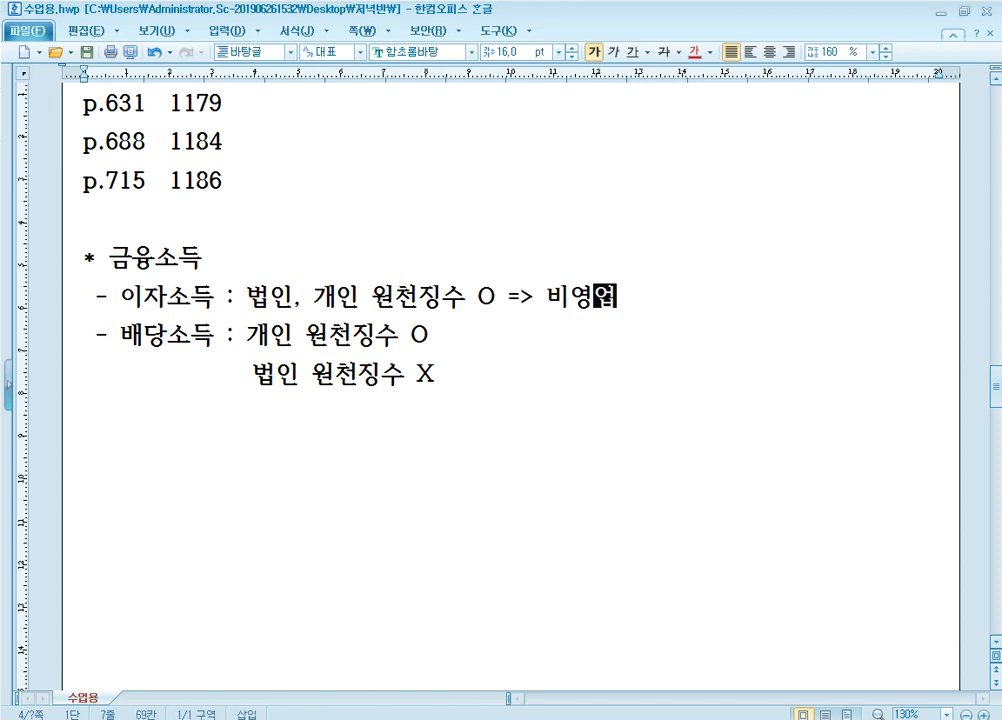
text(대금의 ㅇ이익 )
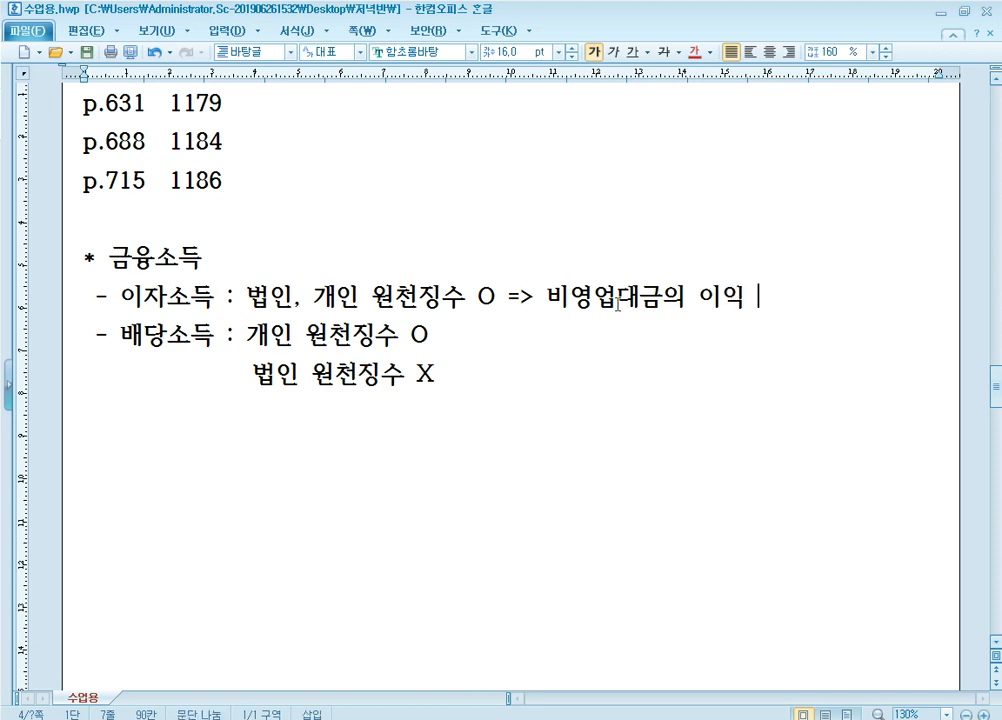
text(:25%)
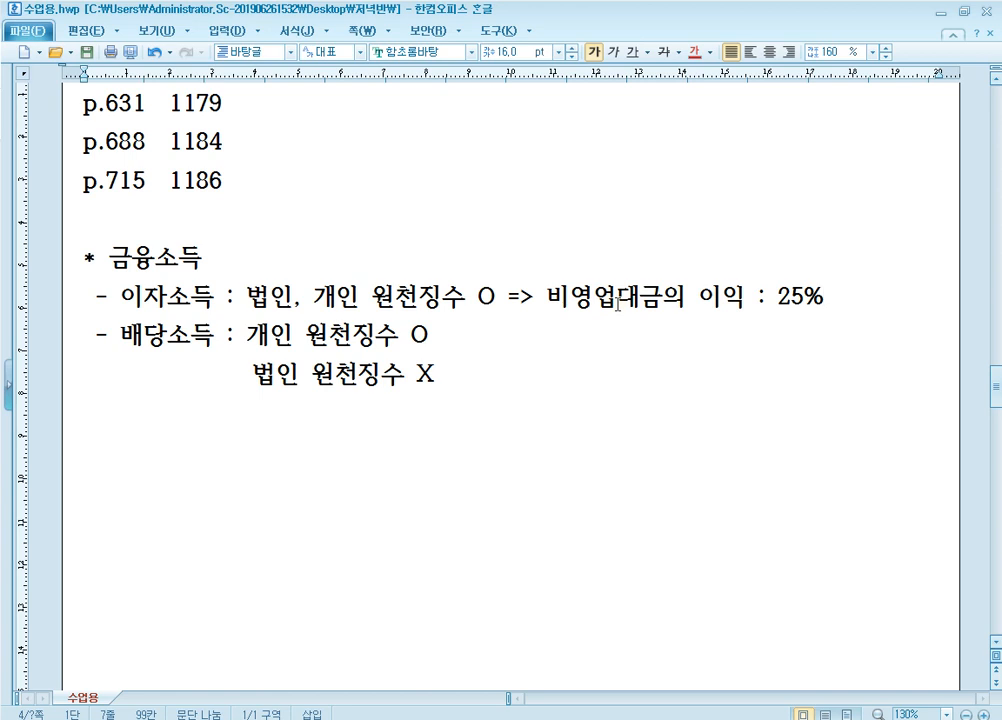
Append '=> 14%' to the 배당소득 line and bring up textbook page 416
key(Down)
text(=>)
text(14%)
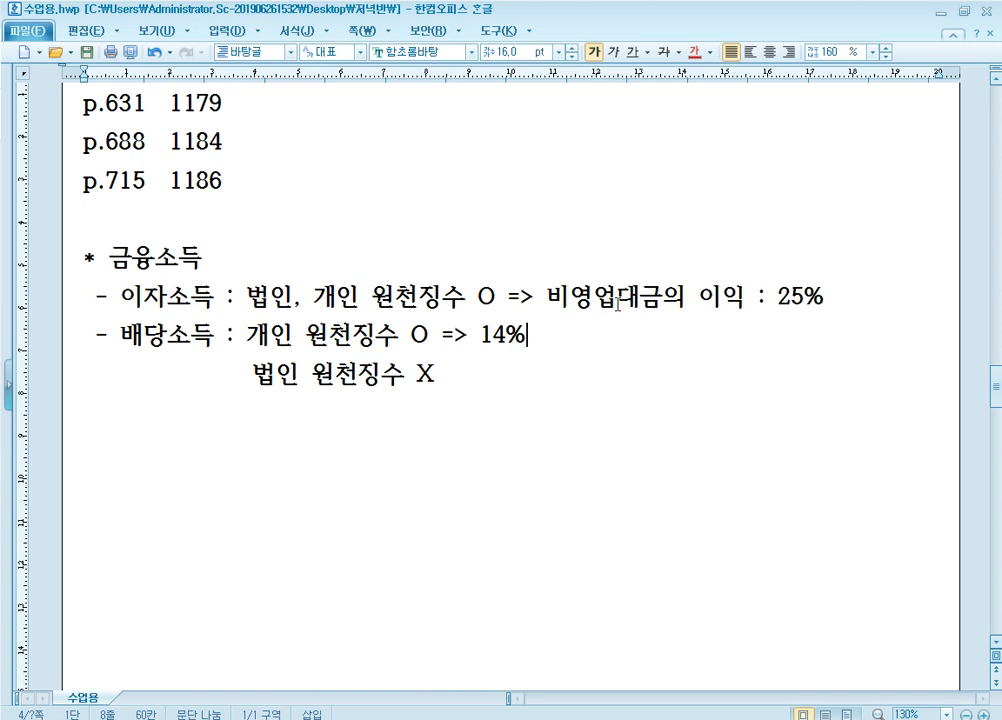
click(528, 337)
click(325, 710)
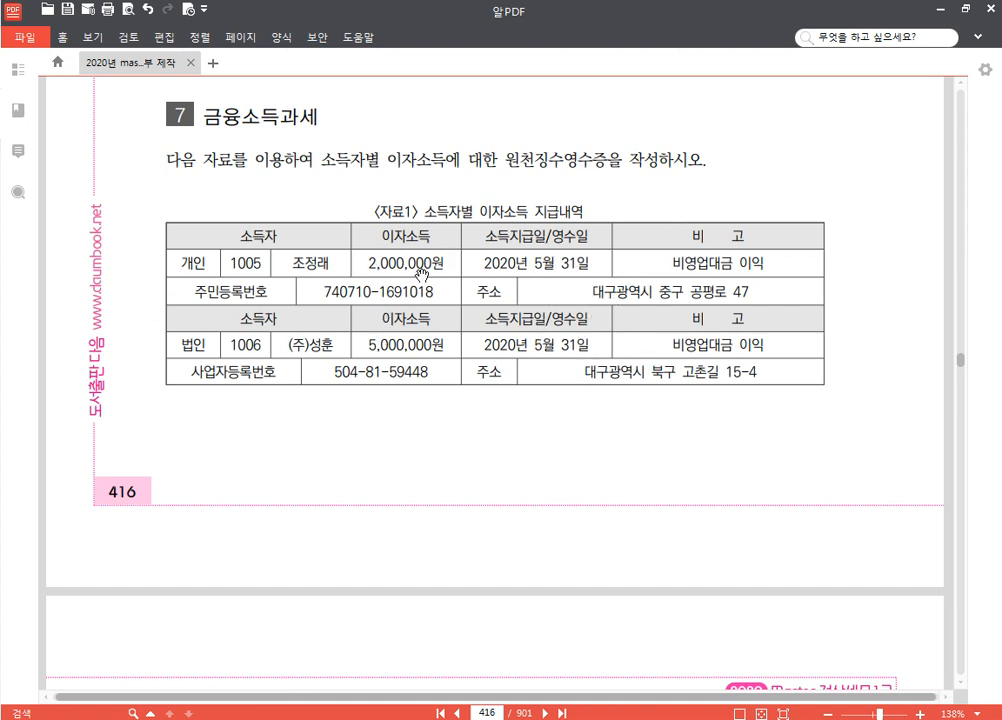
Switch to KcLep and open 기타소득자등록 under 기타소득관리 in the 원천징수 menu
key(alt+Tab)
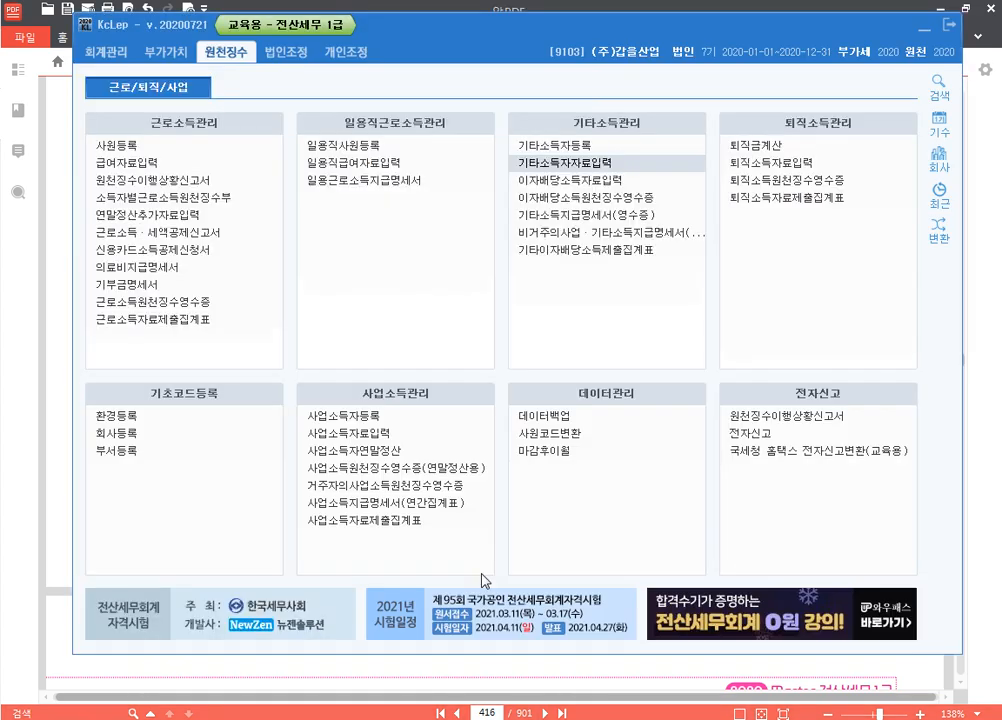
key(ctrl+F1)
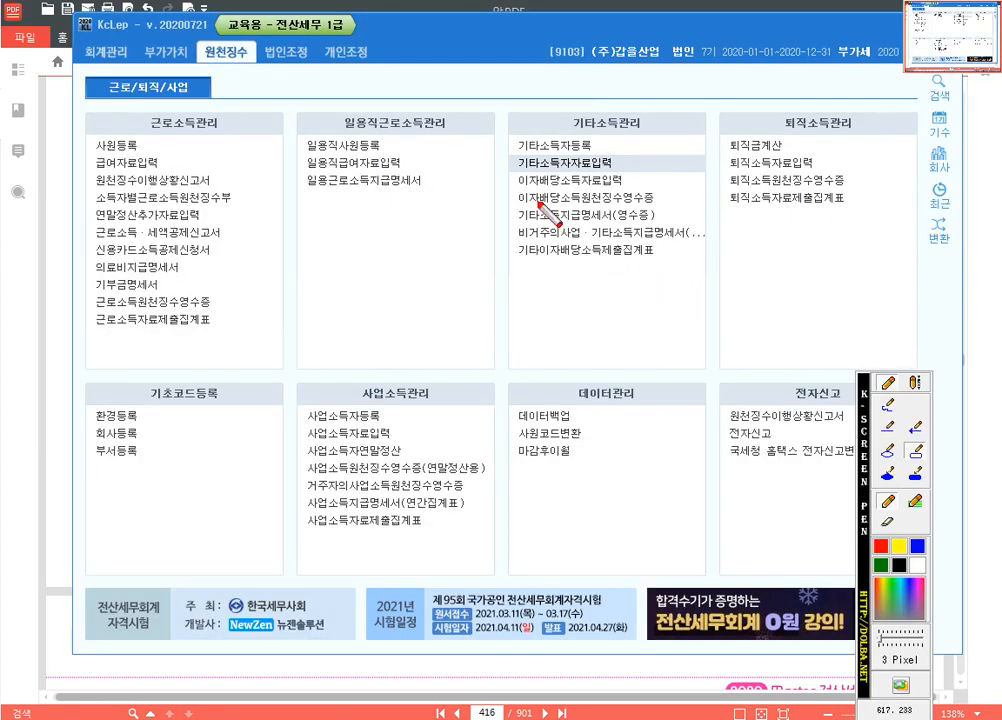
click(609, 187)
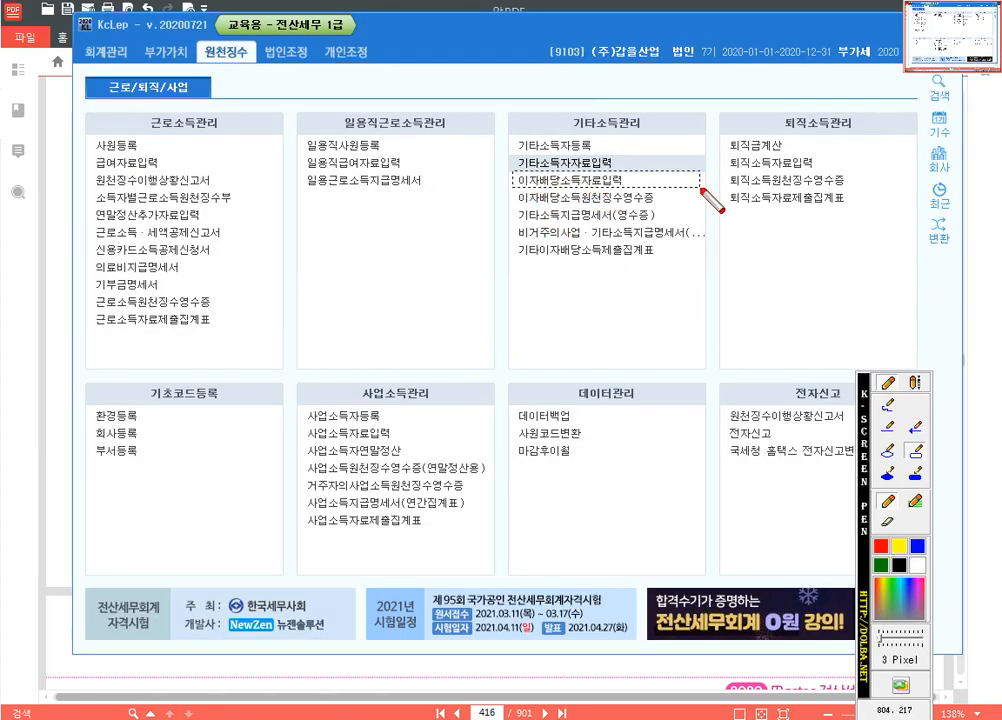
drag(512, 170, 699, 190)
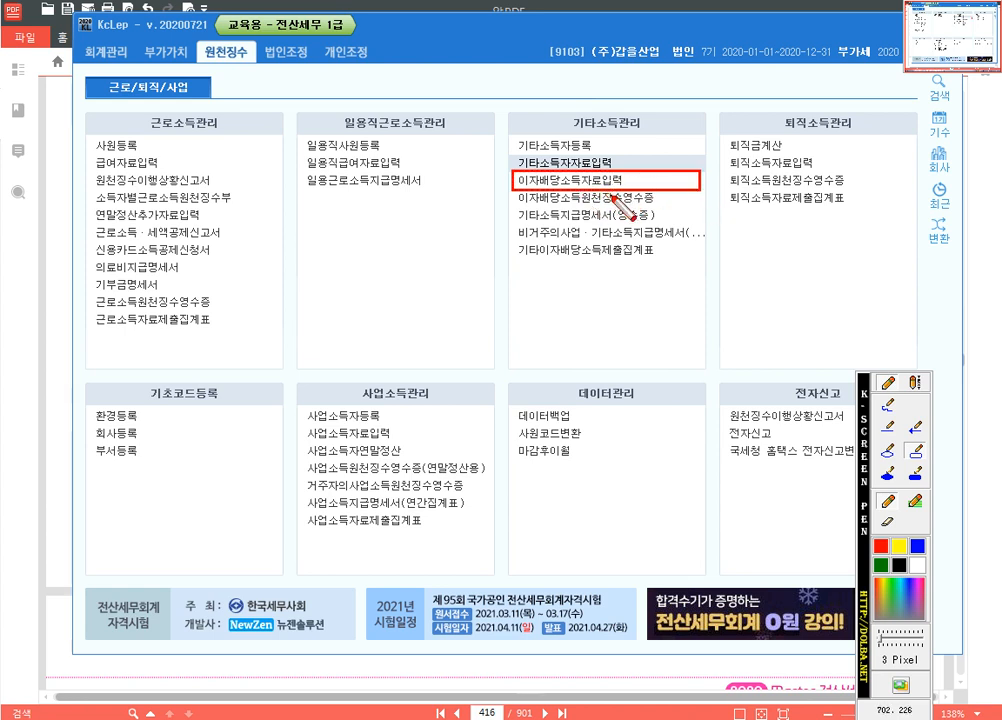
drag(513, 131, 658, 151)
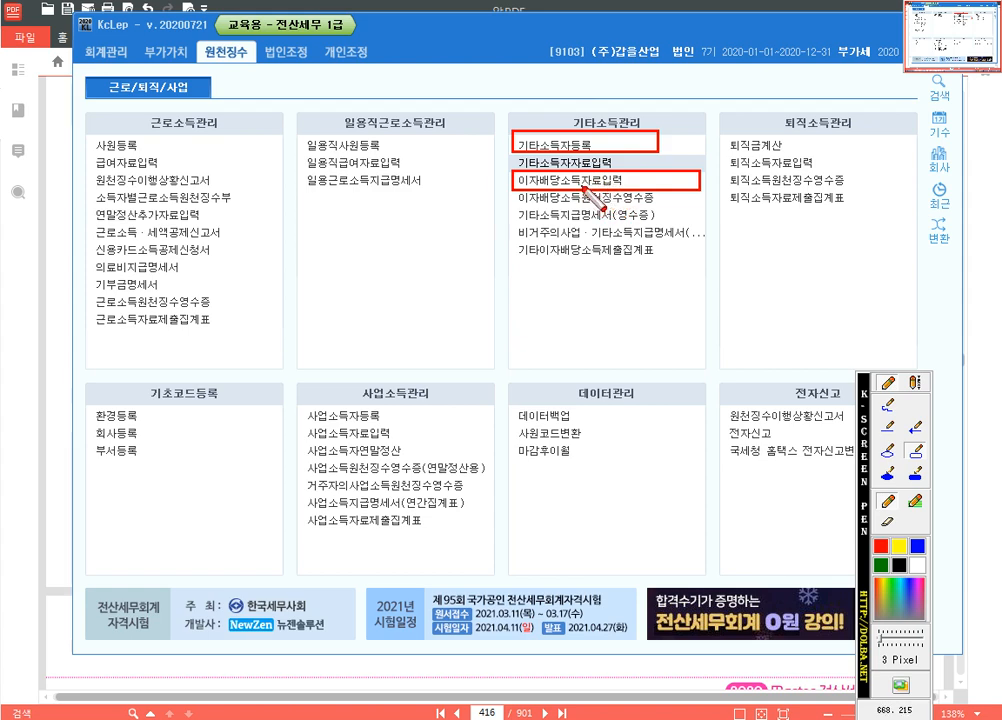
key(Escape)
click(573, 147)
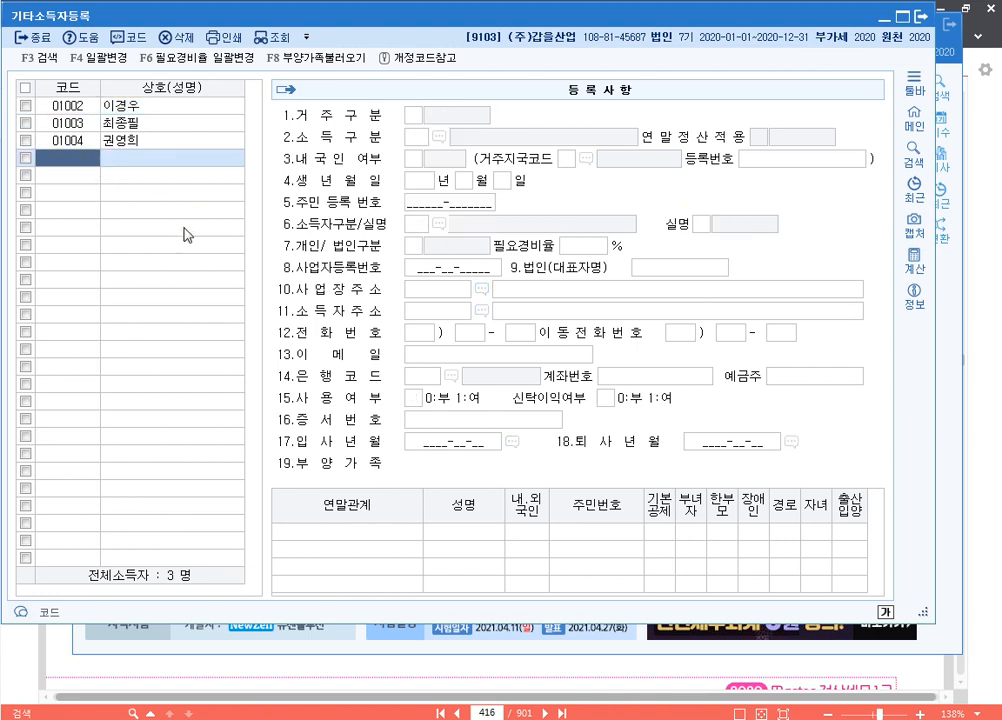
Add earner 01005 with the earner's name as a resident domestic individual under income type 122 비영업대금의 이익
text(1005)
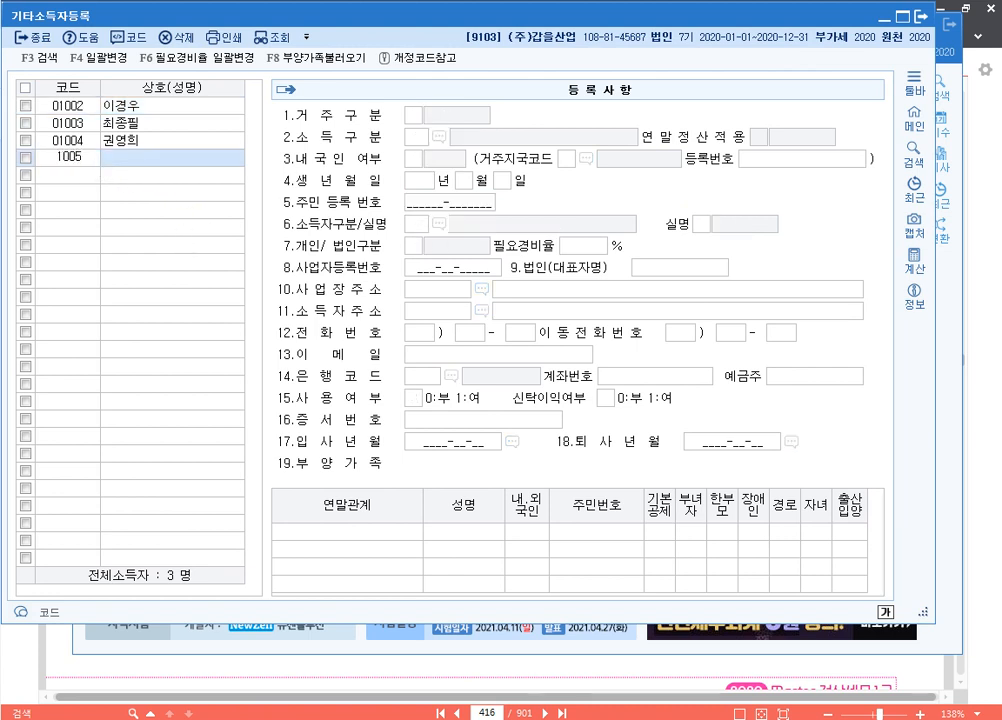
key(Return)
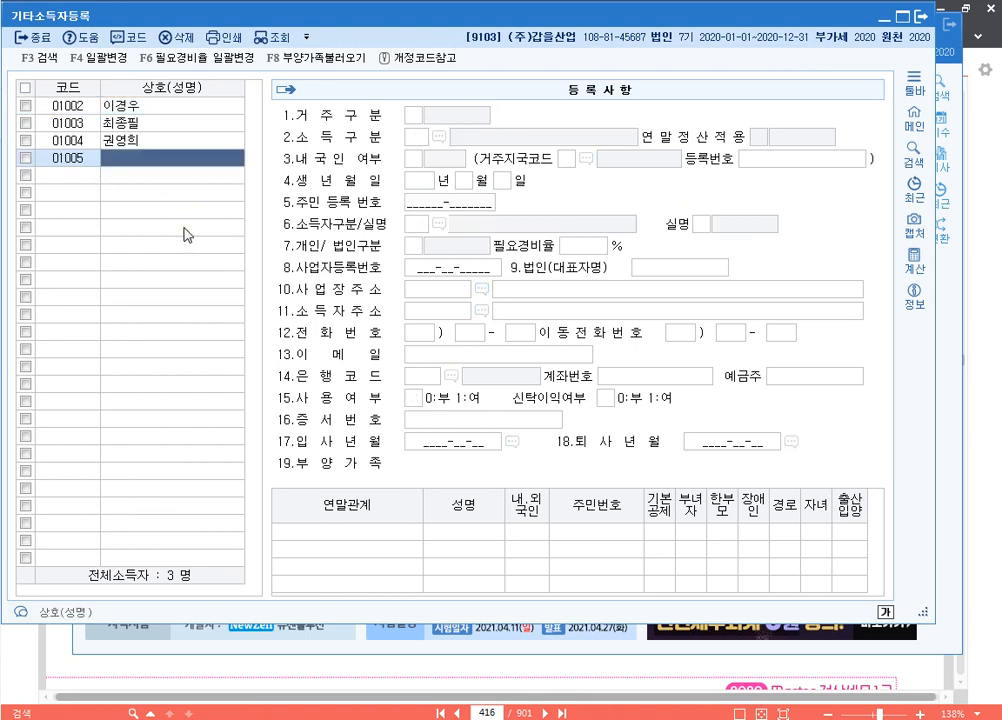
key(Return)
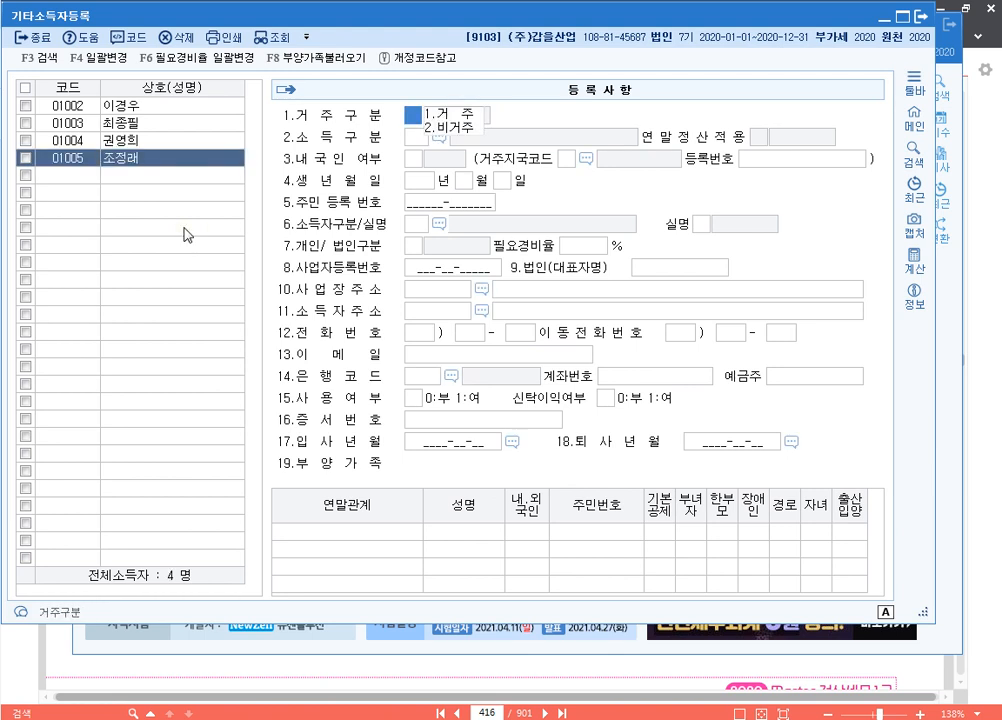
key(Return)
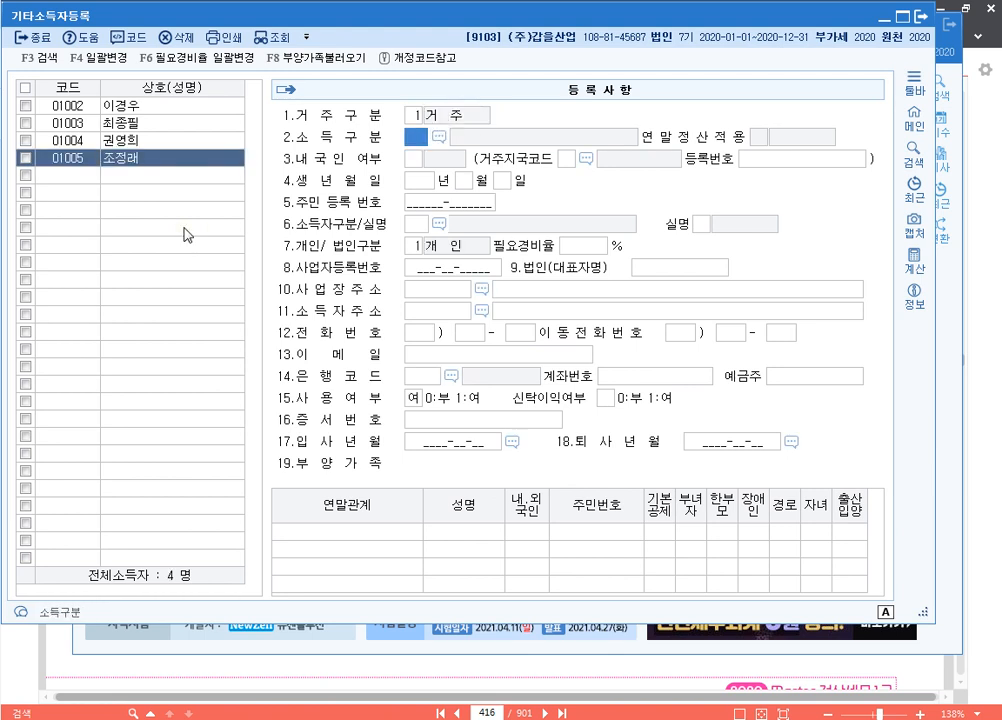
key(F2)
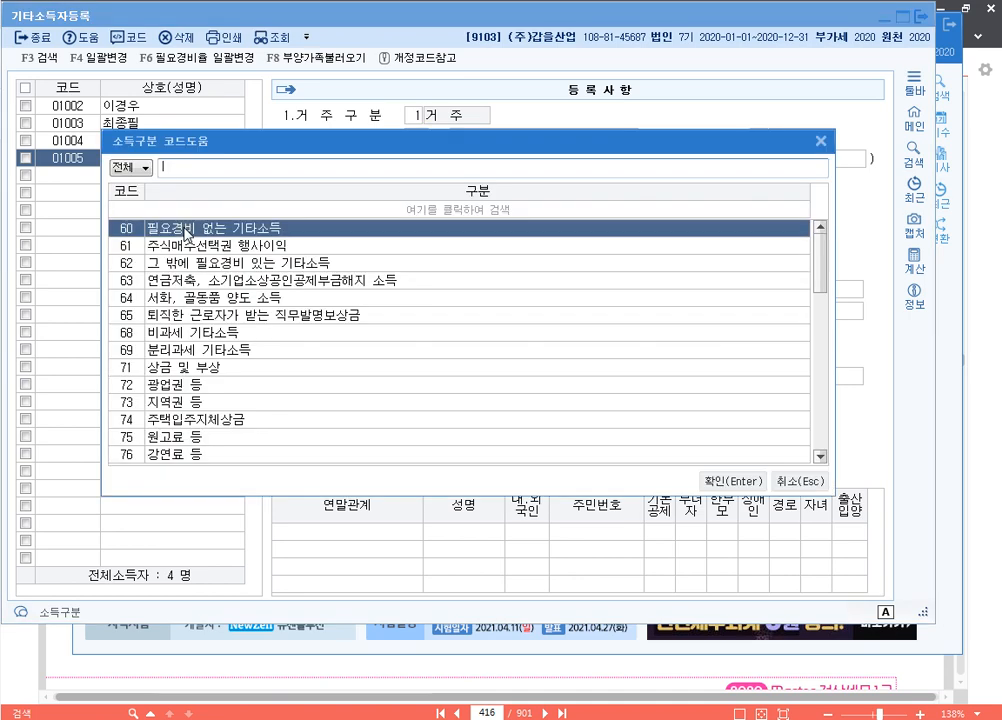
text(비영)
key(Return)
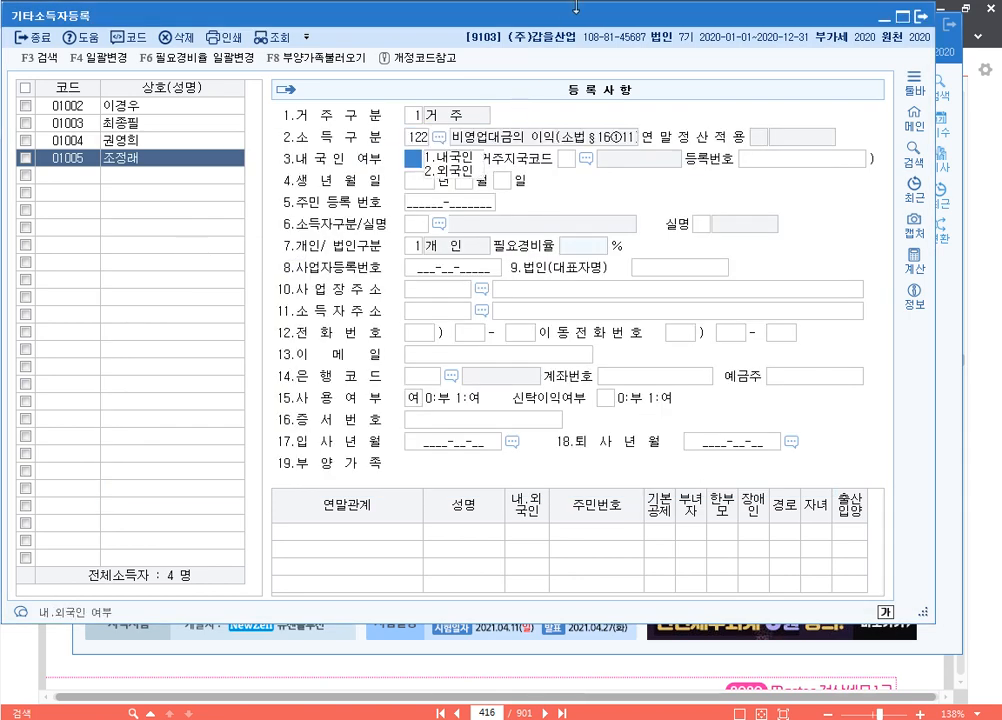
key(Return)
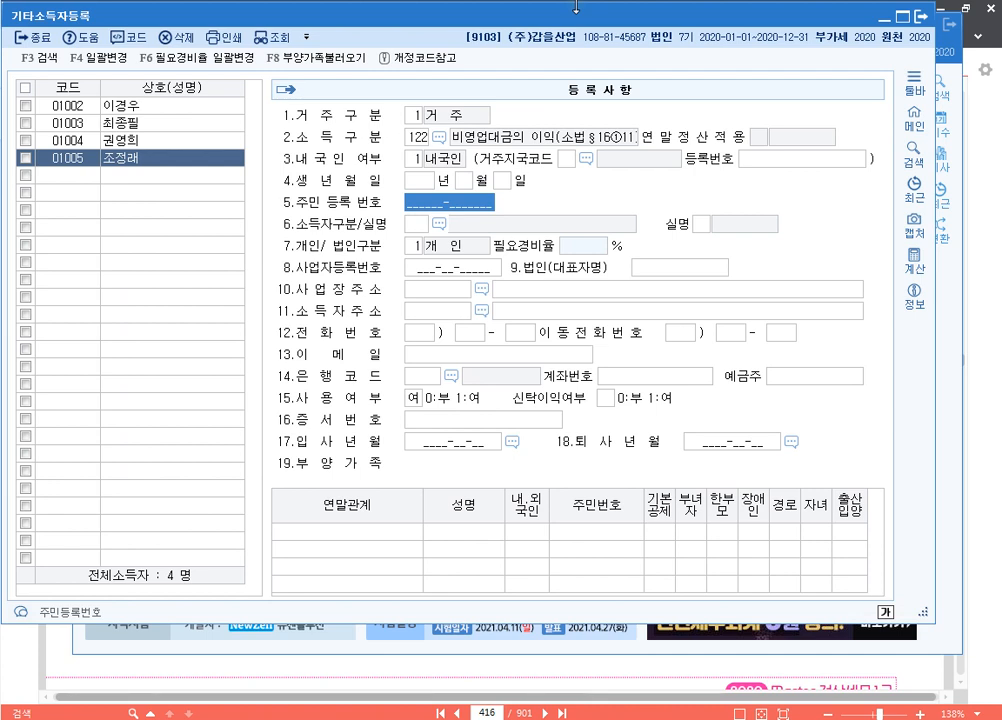
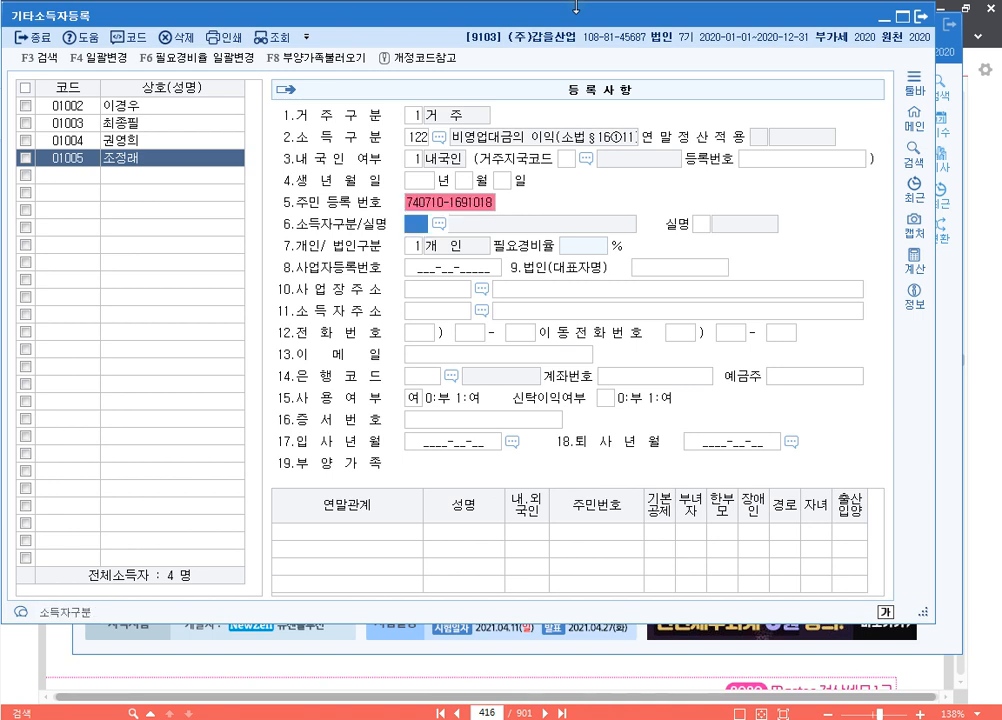
Enter the earner's resident registration number and pick the home address through postcode search
text(111)
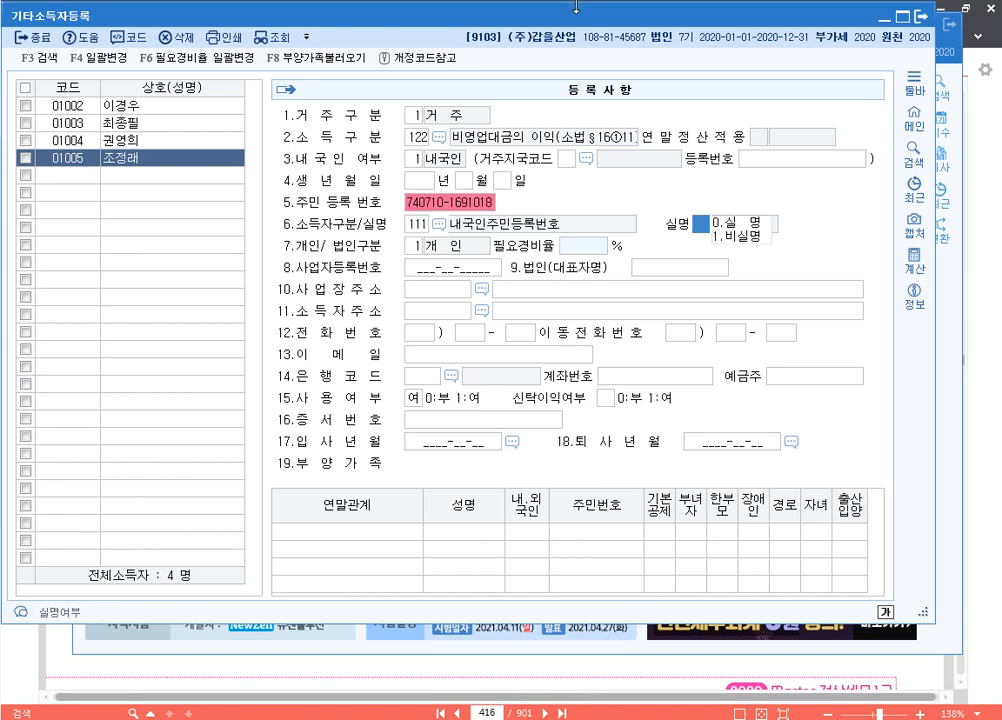
text(0)
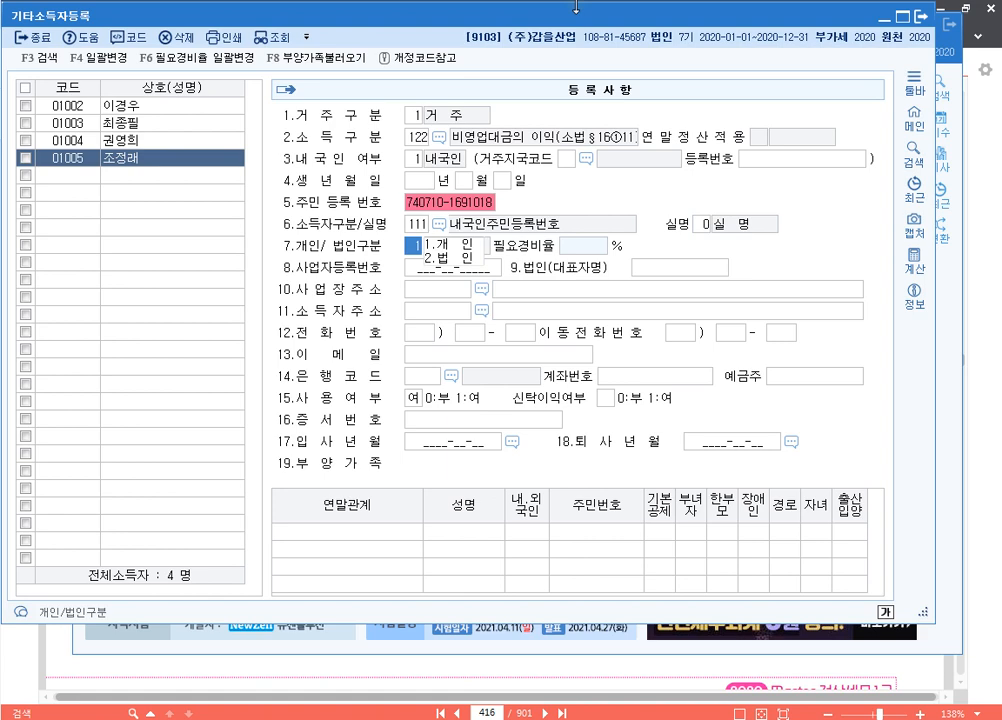
key(Return)
key(Return)
key(Return)
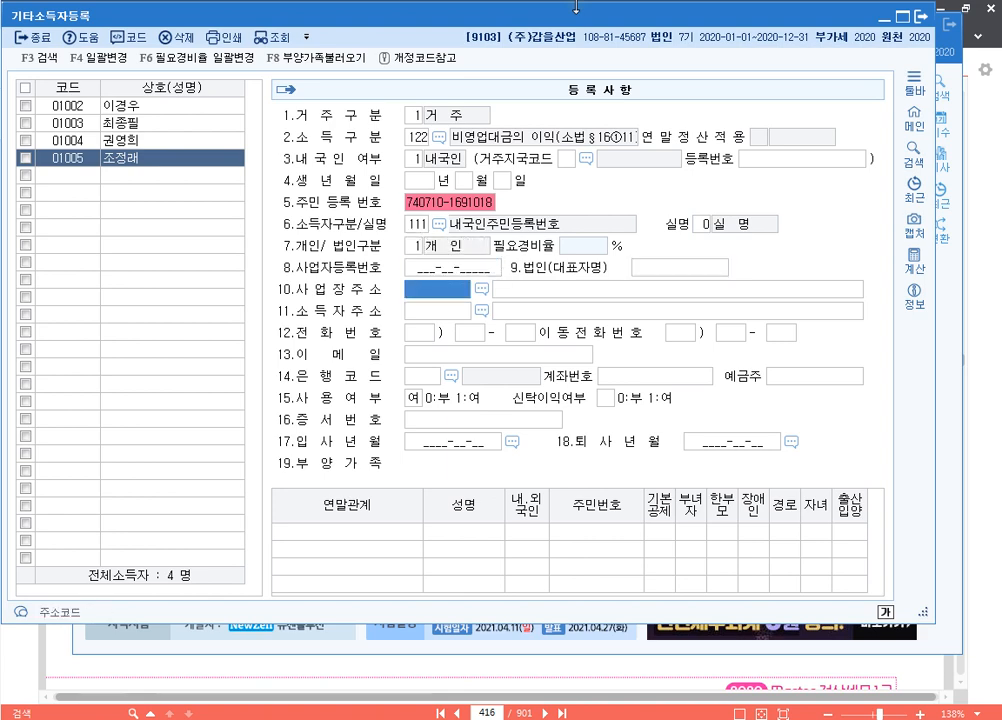
key(Return)
key(Return)
key(F2)
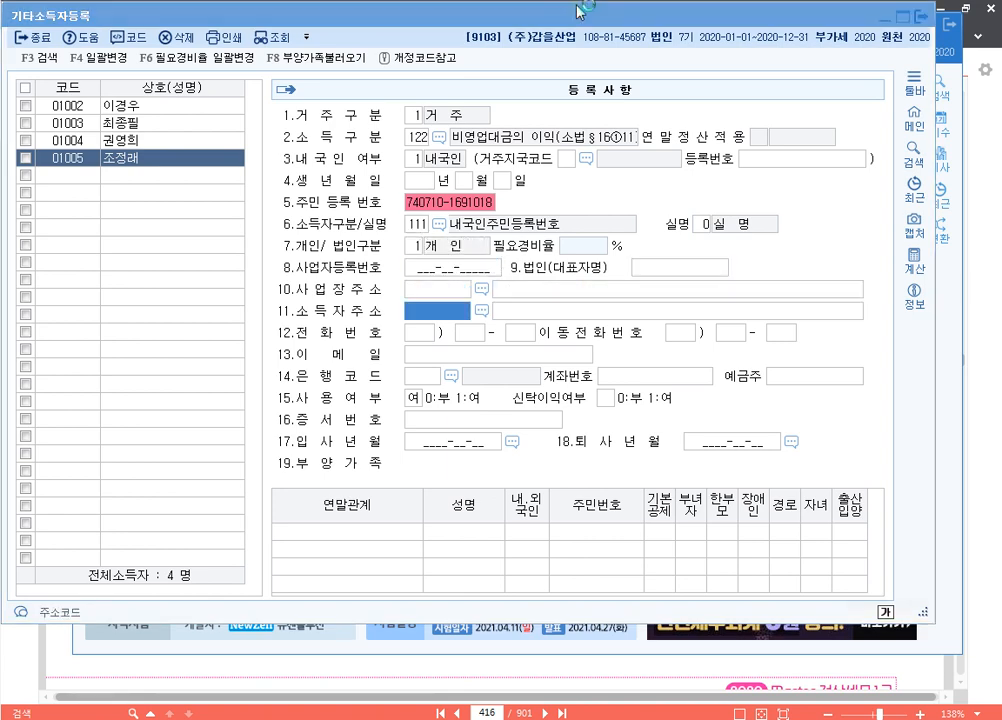
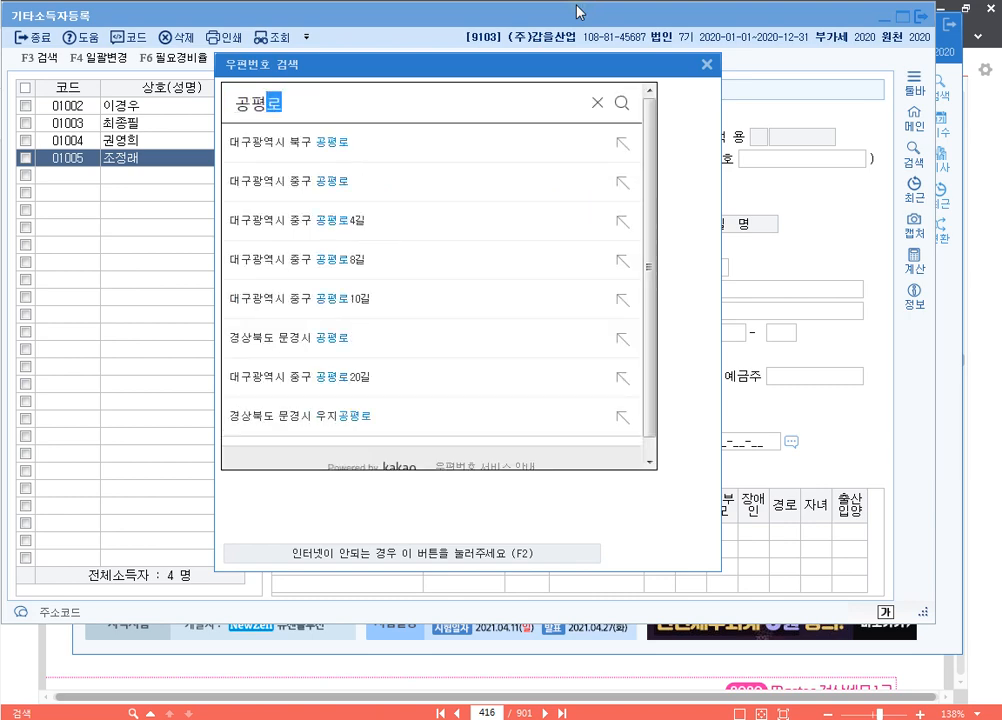
key(Return)
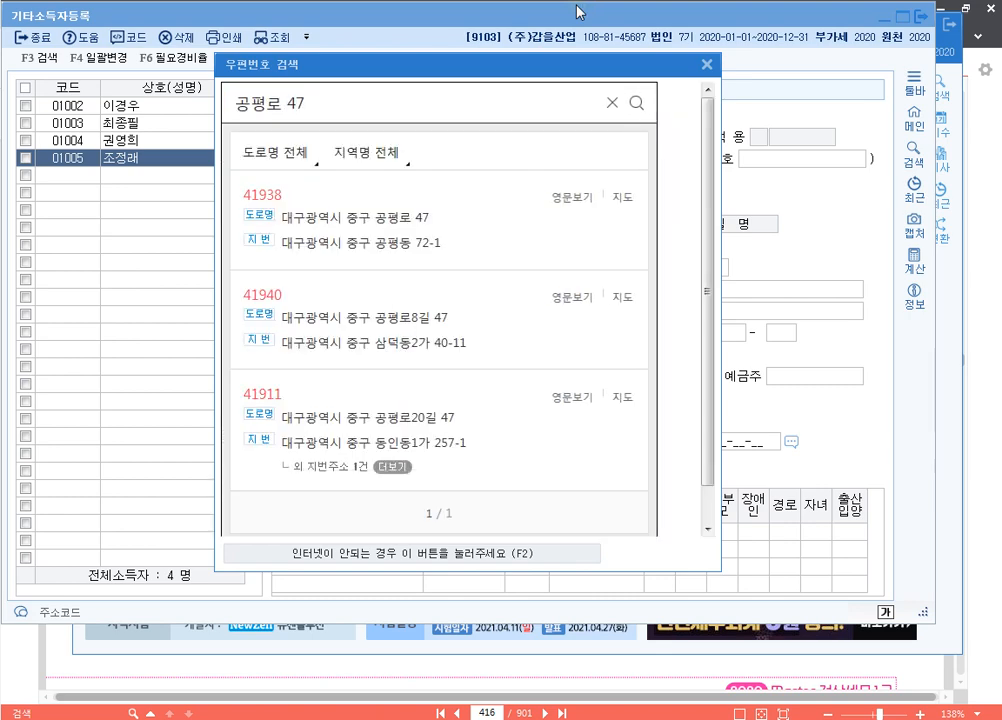
click(385, 218)
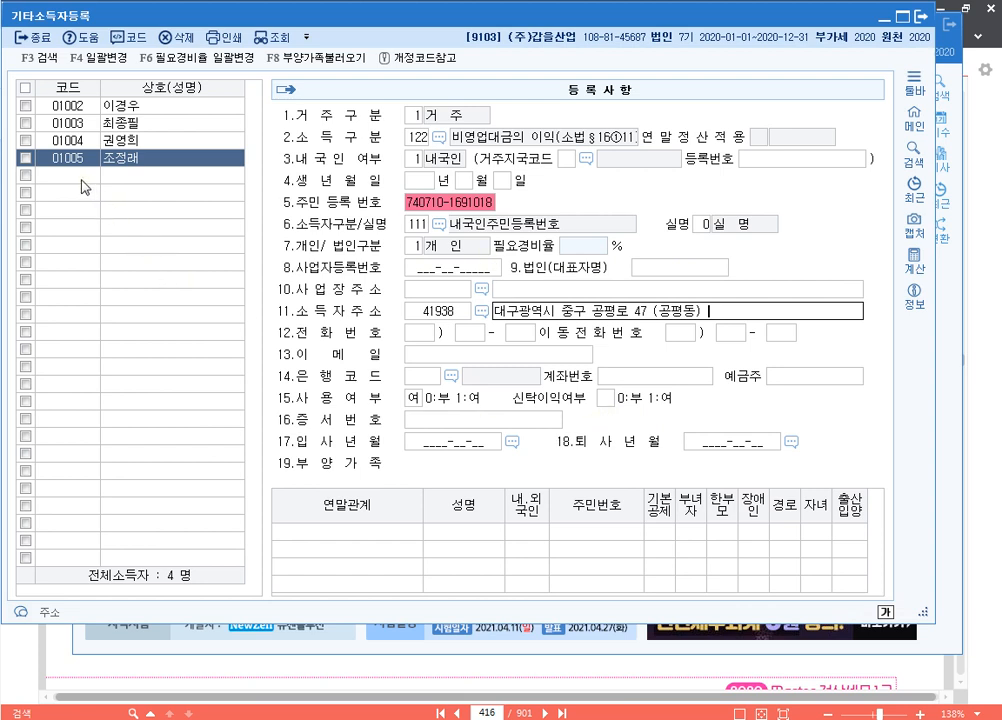
key(Down)
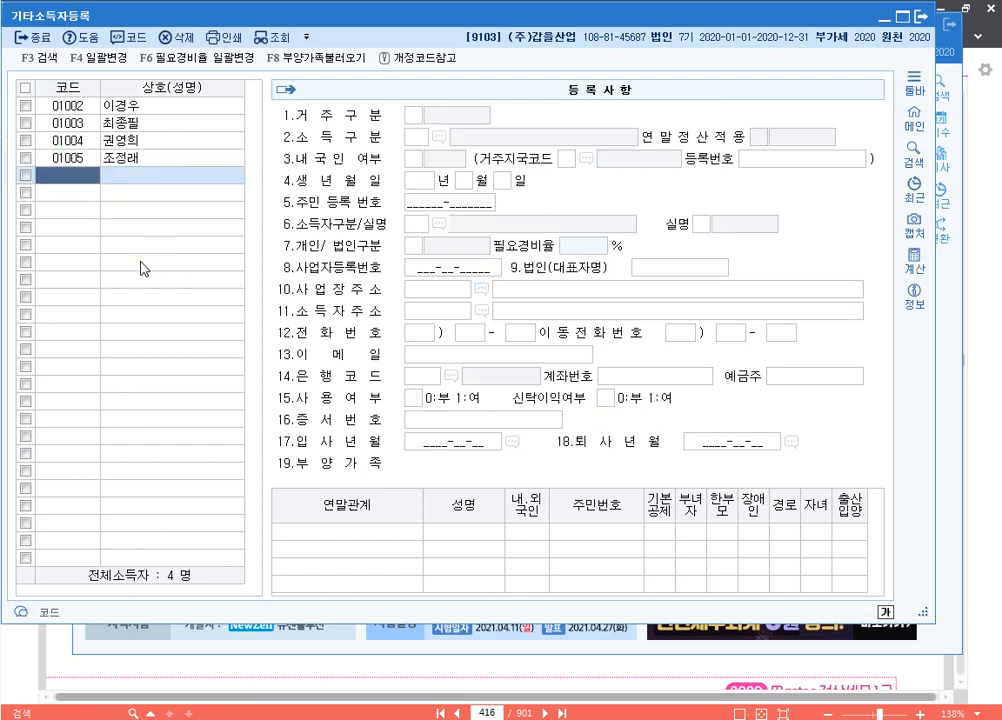
Add earner 01006 (주)성훈 under income type 122 비영업대금의 이익 with earner type 211
text(01006)
key(Return)
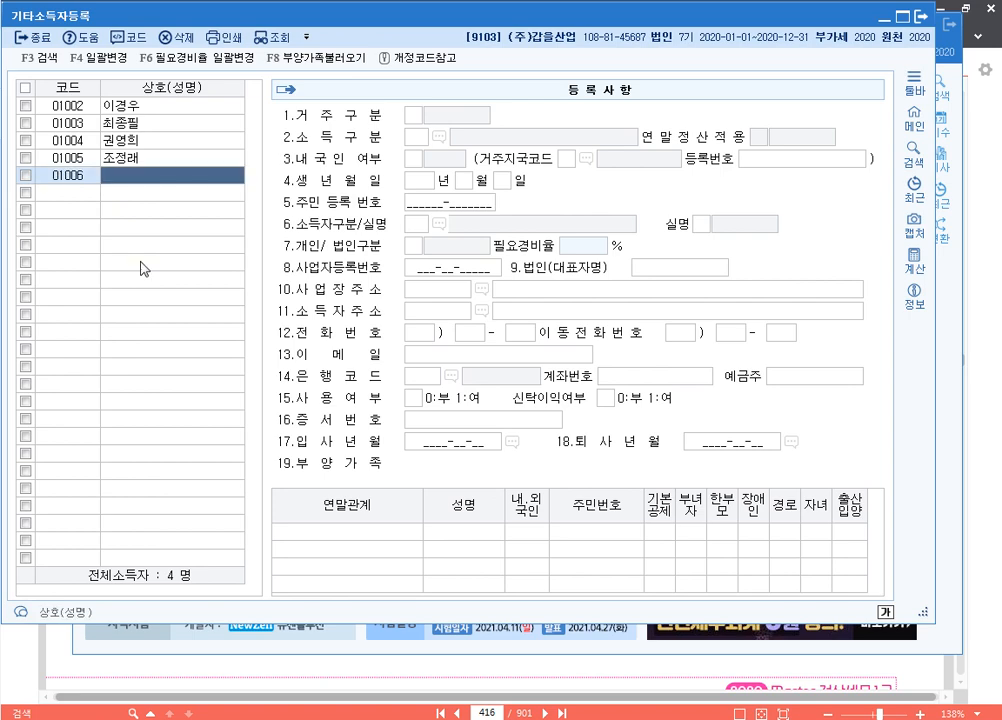
text((주)성훈)
key(Return)
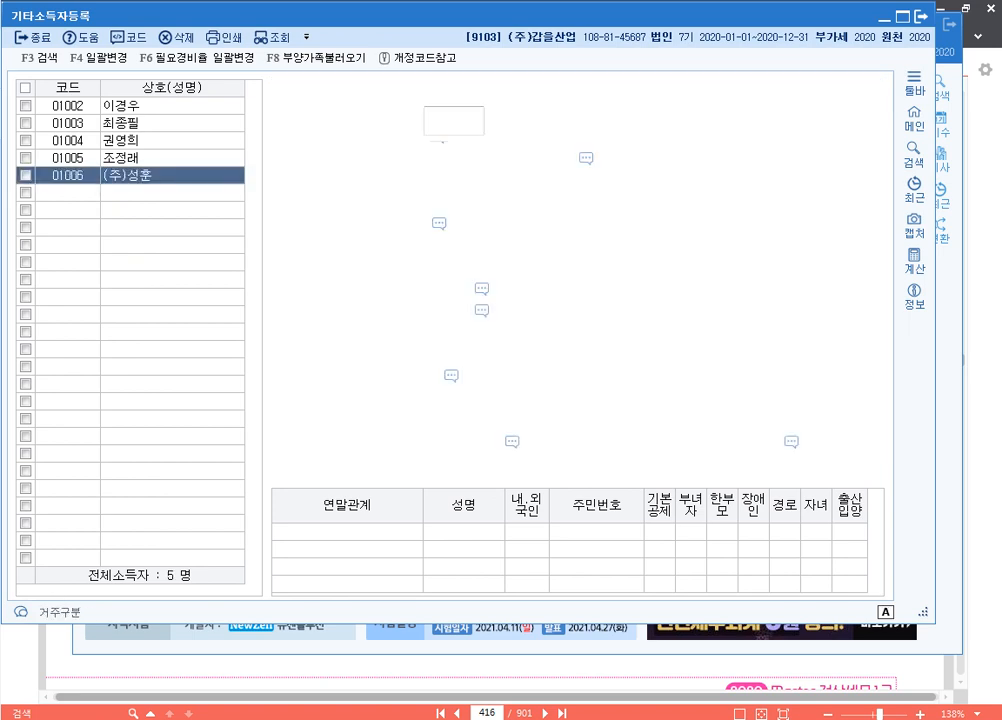
key(Return)
key(F2)
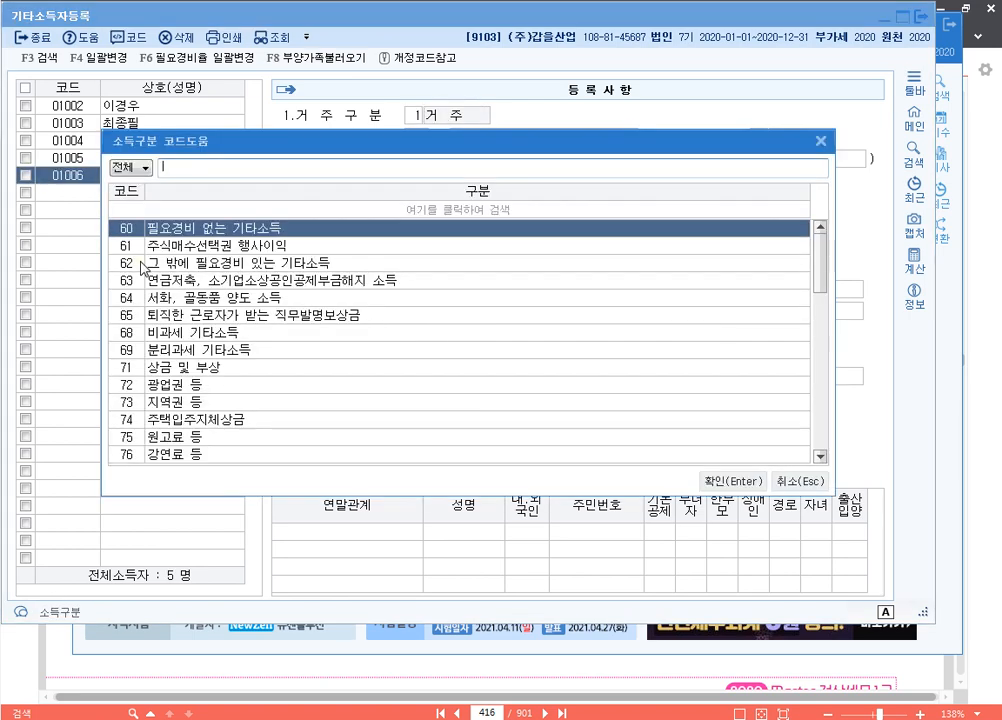
text(비용)
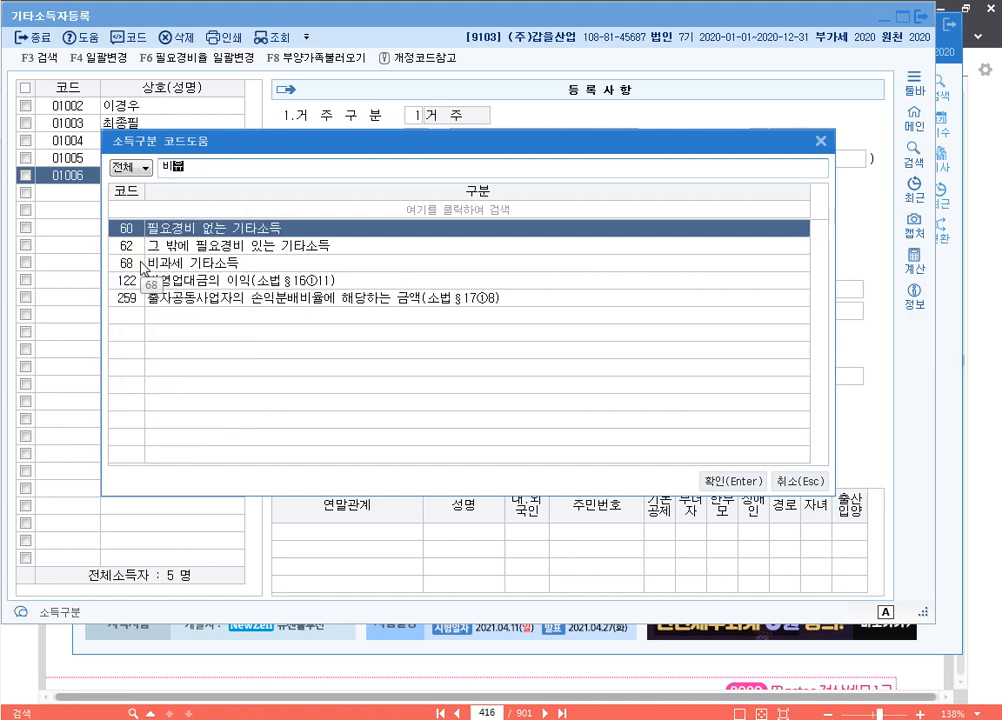
key(BackSpace)
text(영)
key(Return)
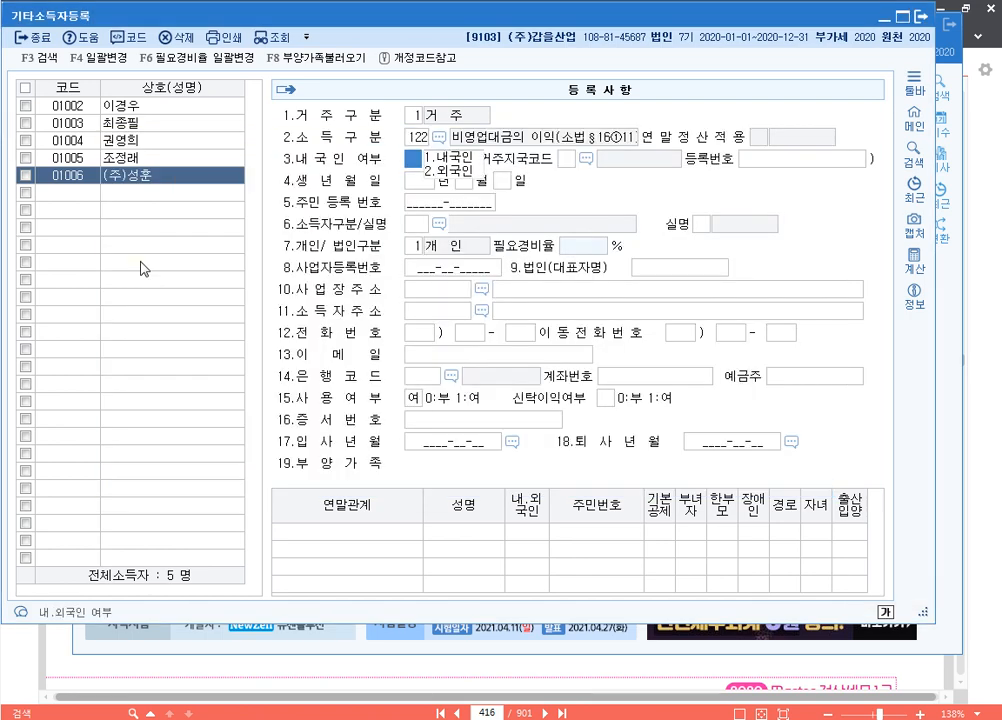
text(1)
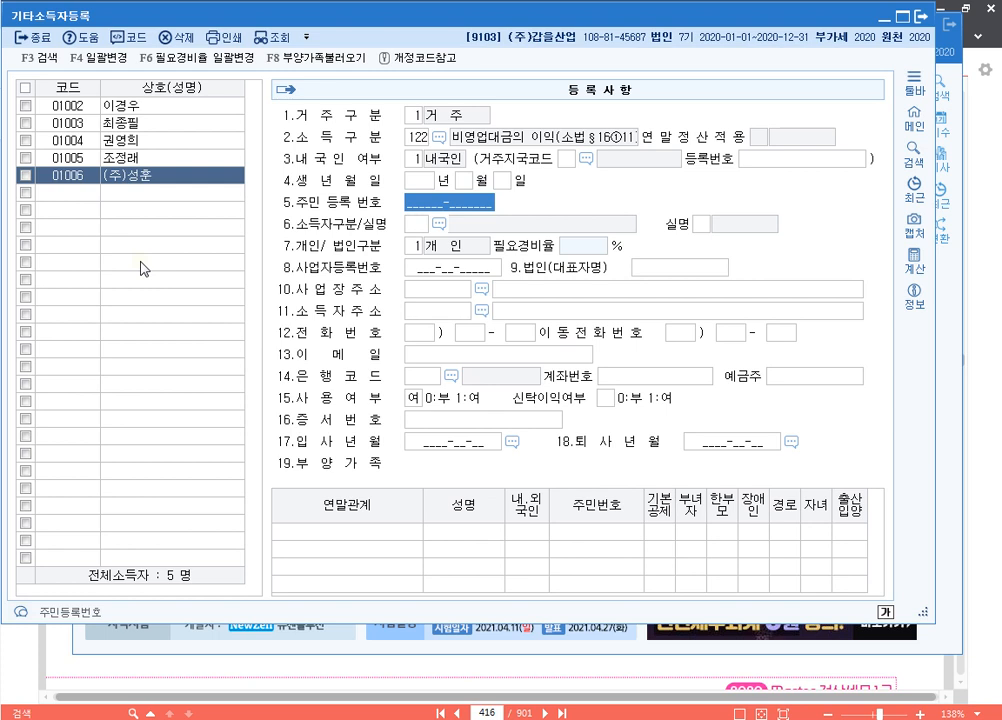
key(Return)
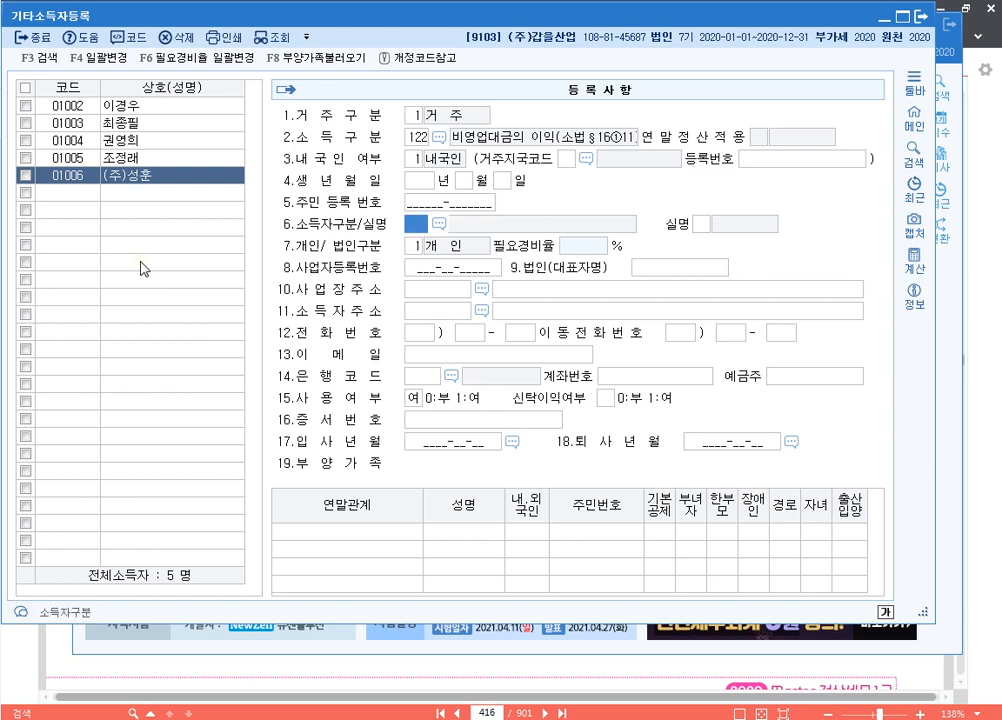
text(211)
key(Return)
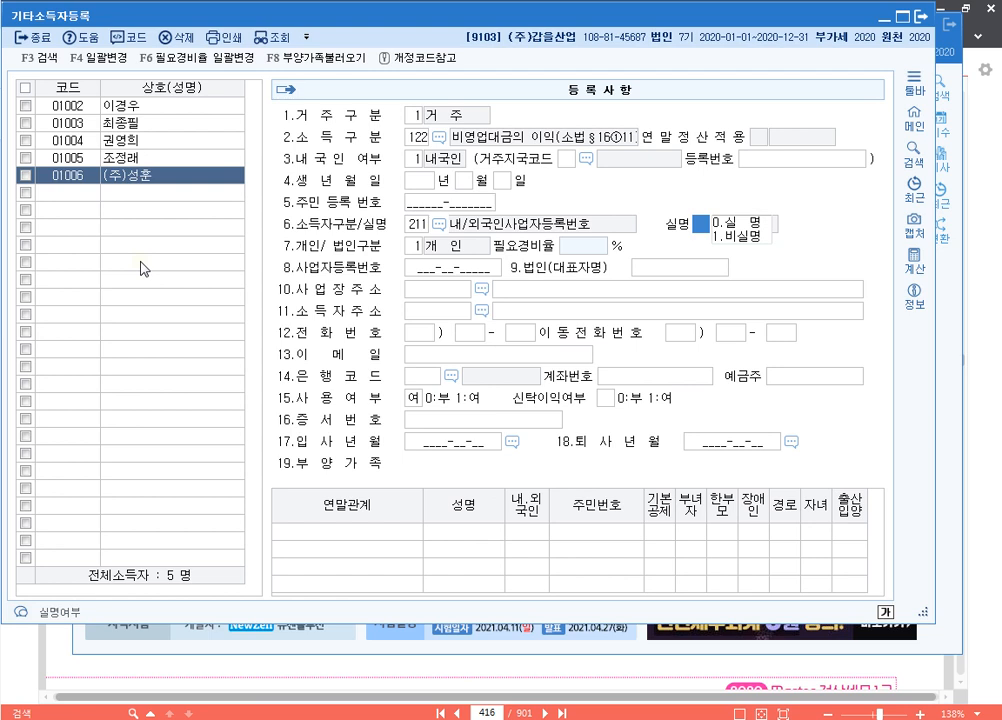
Set the real-name option and corporate classification 2, and enter the business registration number
key(shift+Tab)
key(Return)
key(Return)
text(2)
key(Return)
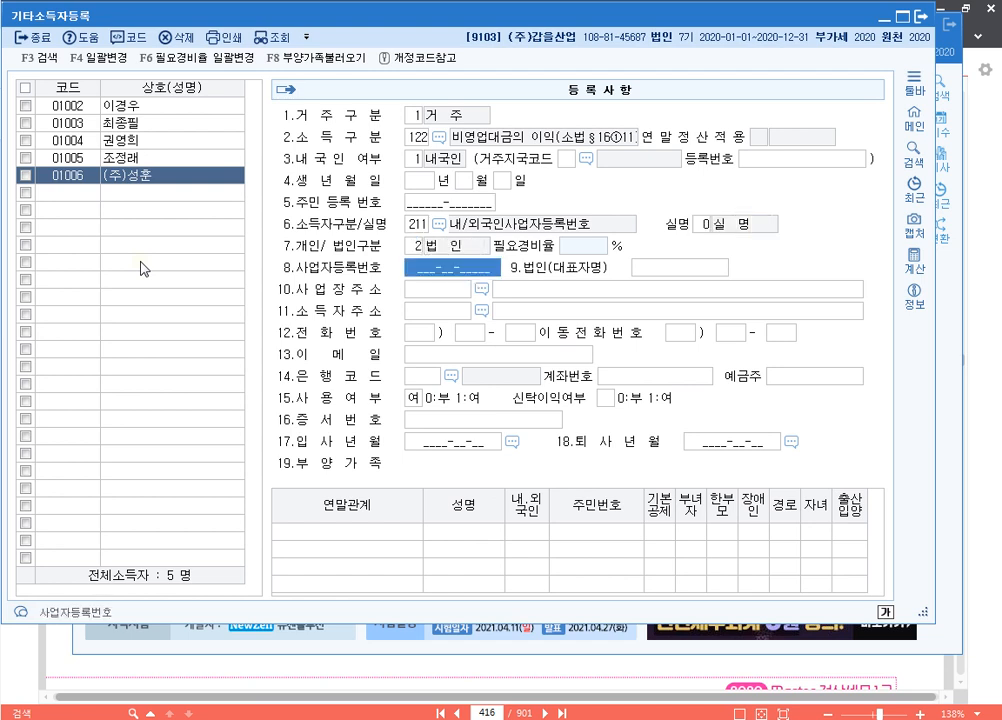
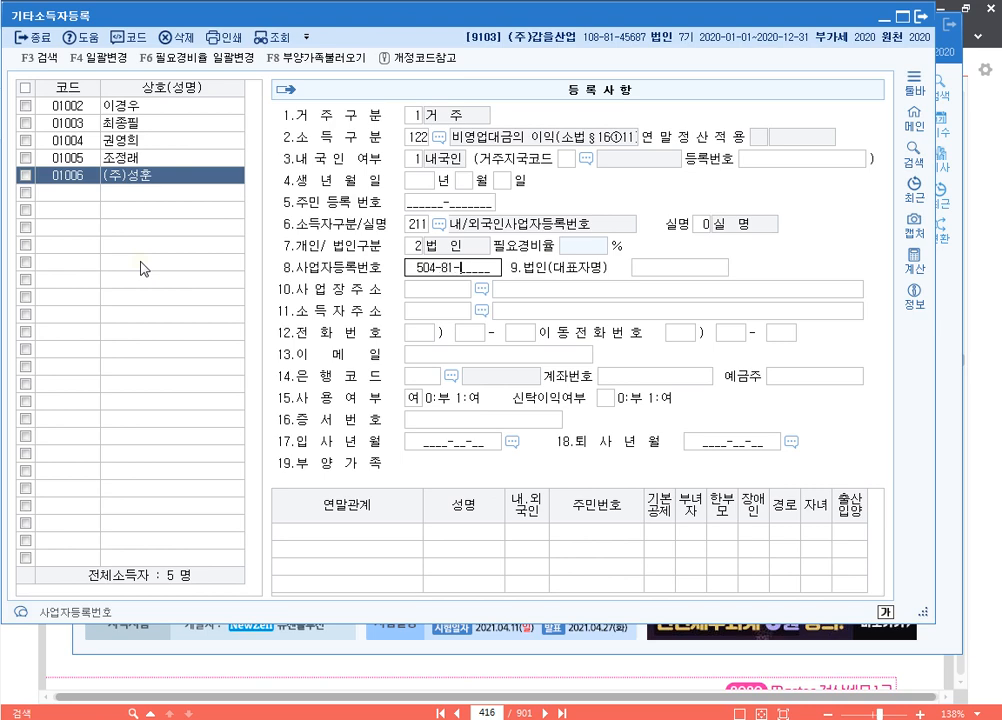
key(Return)
key(Return)
key(Return)
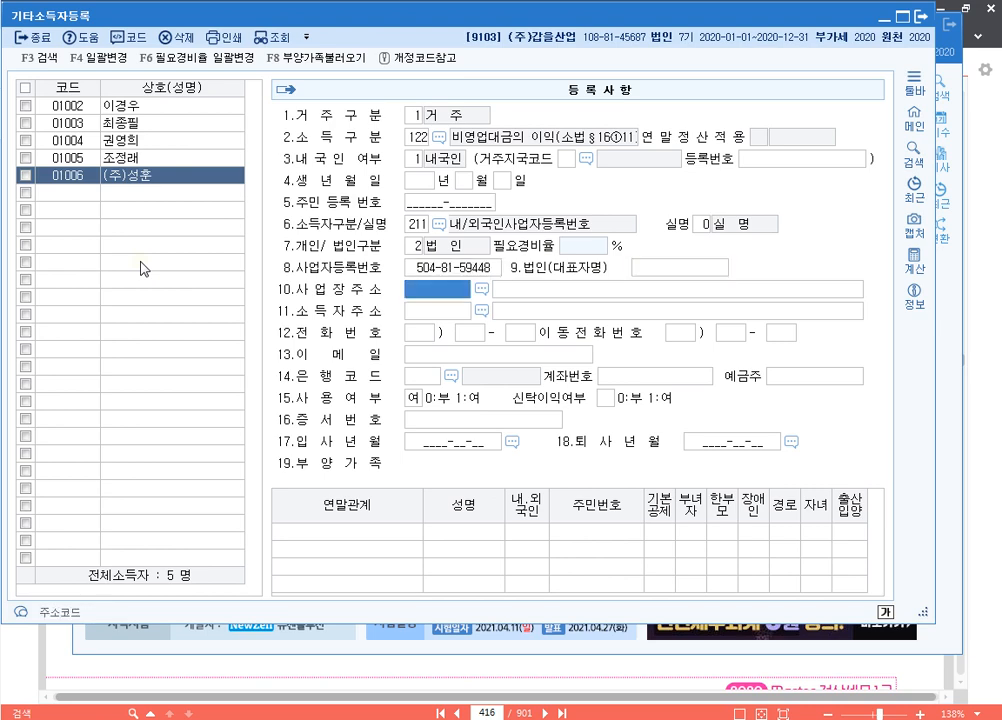
Fill in the business address via postcode search and keep the corporate setting
key(Left)
key(F2)
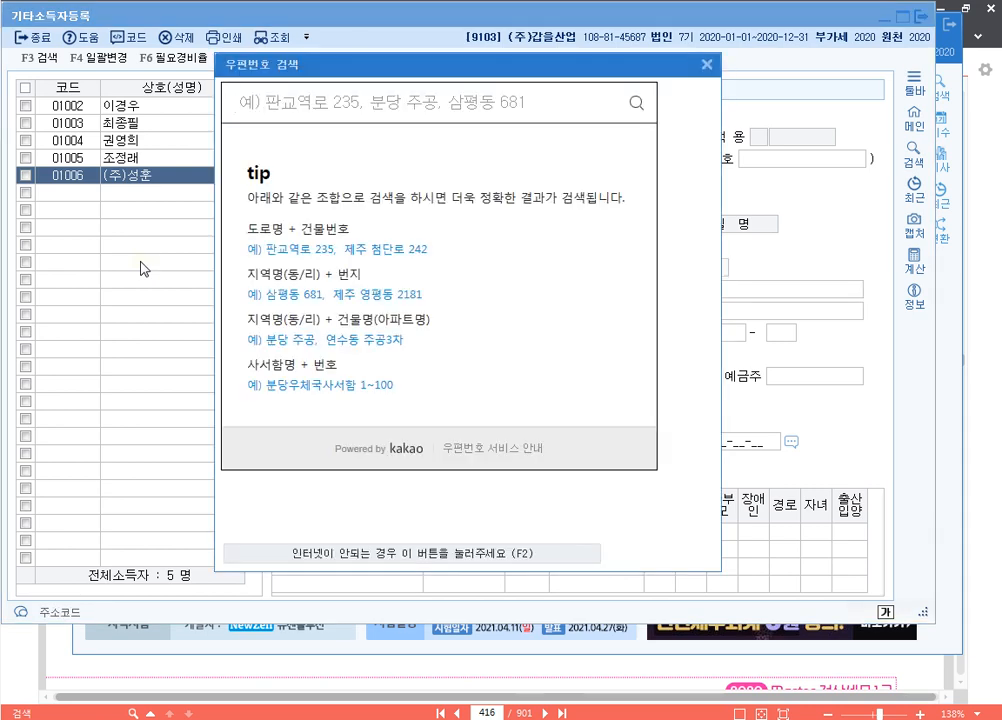
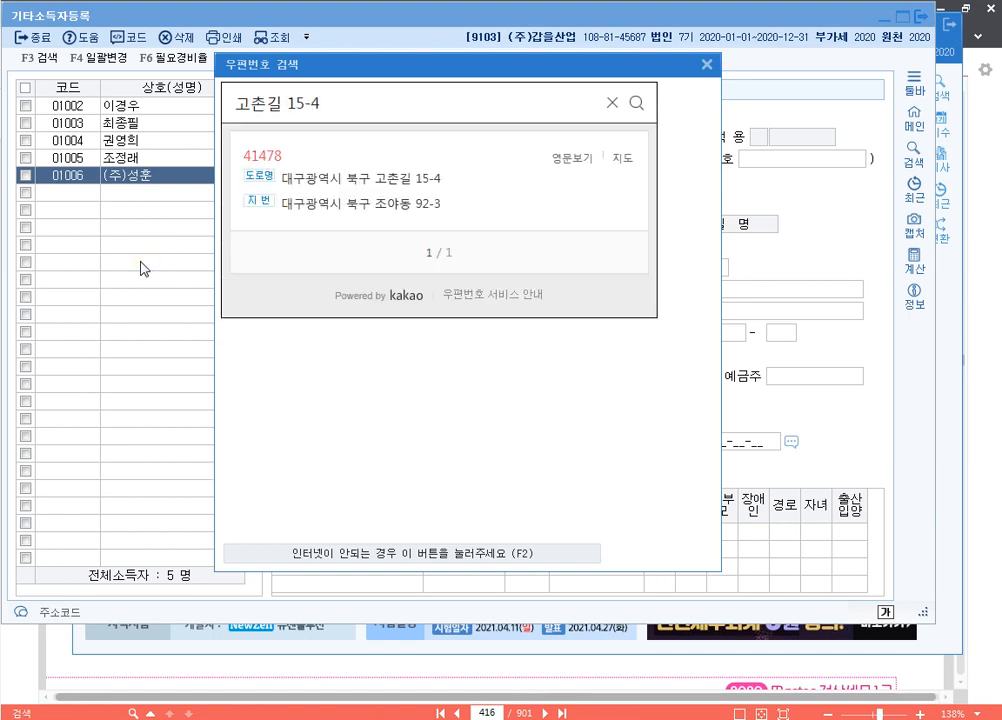
click(380, 179)
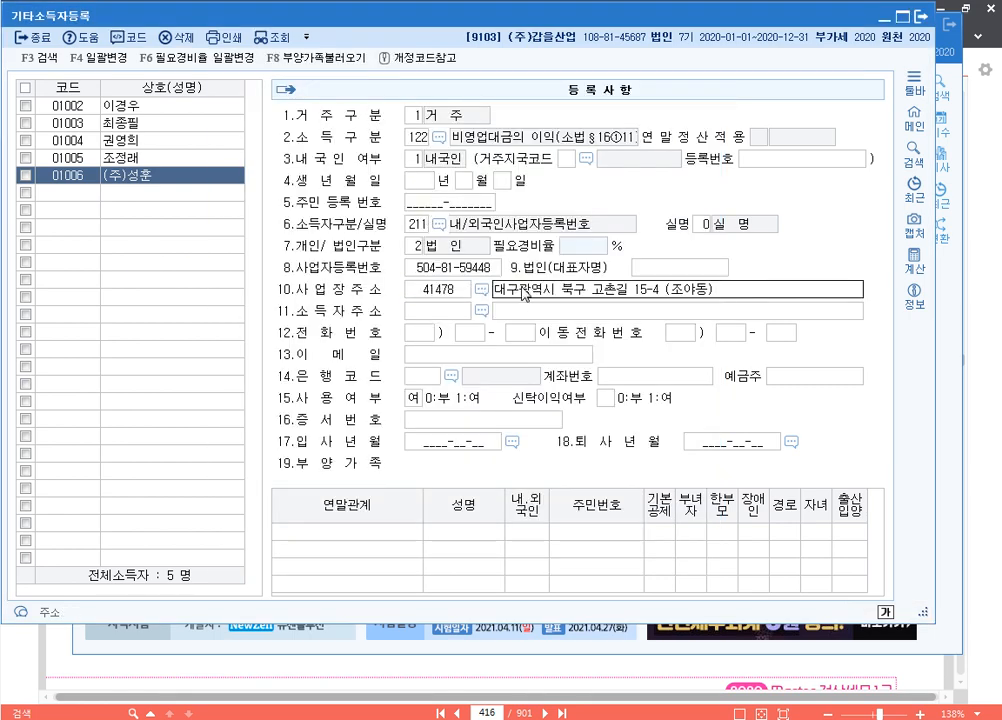
key(Return)
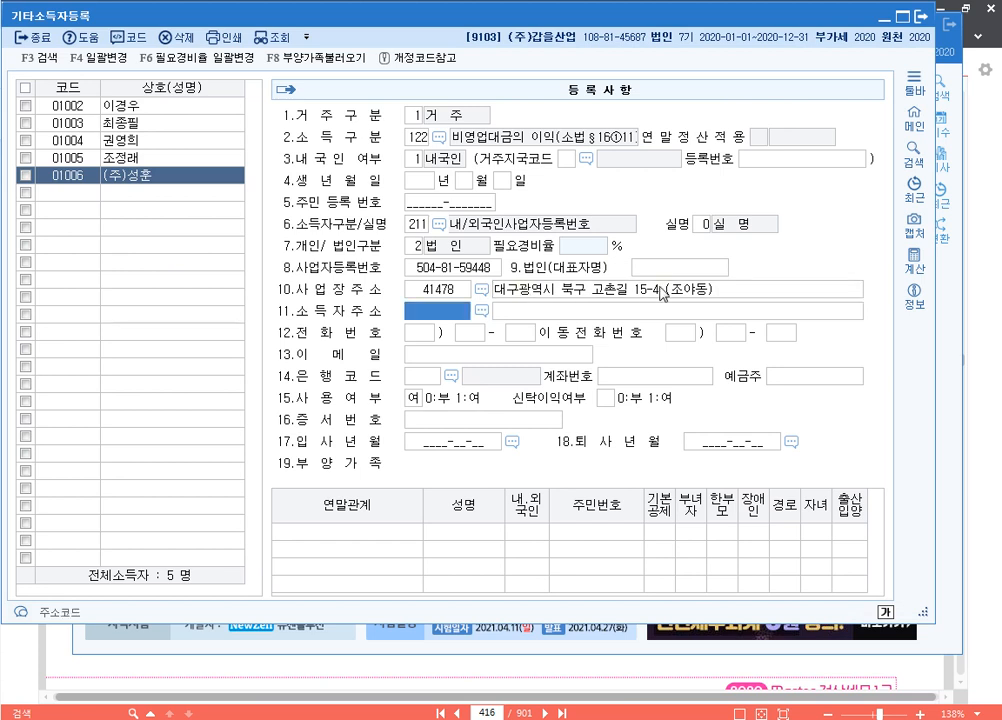
click(417, 225)
click(420, 247)
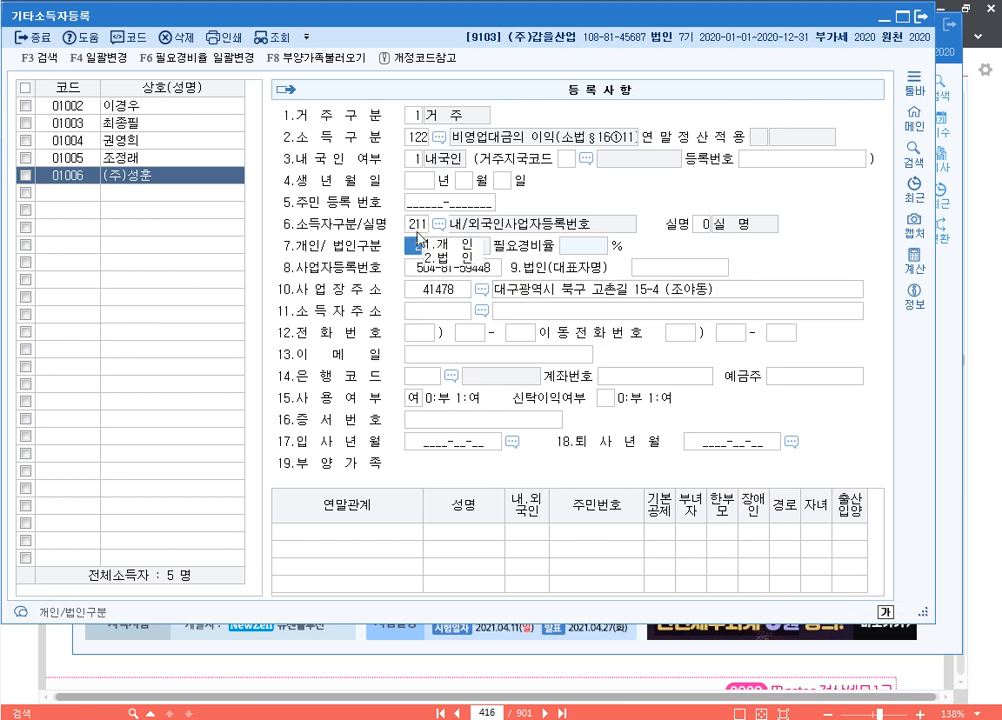
click(416, 225)
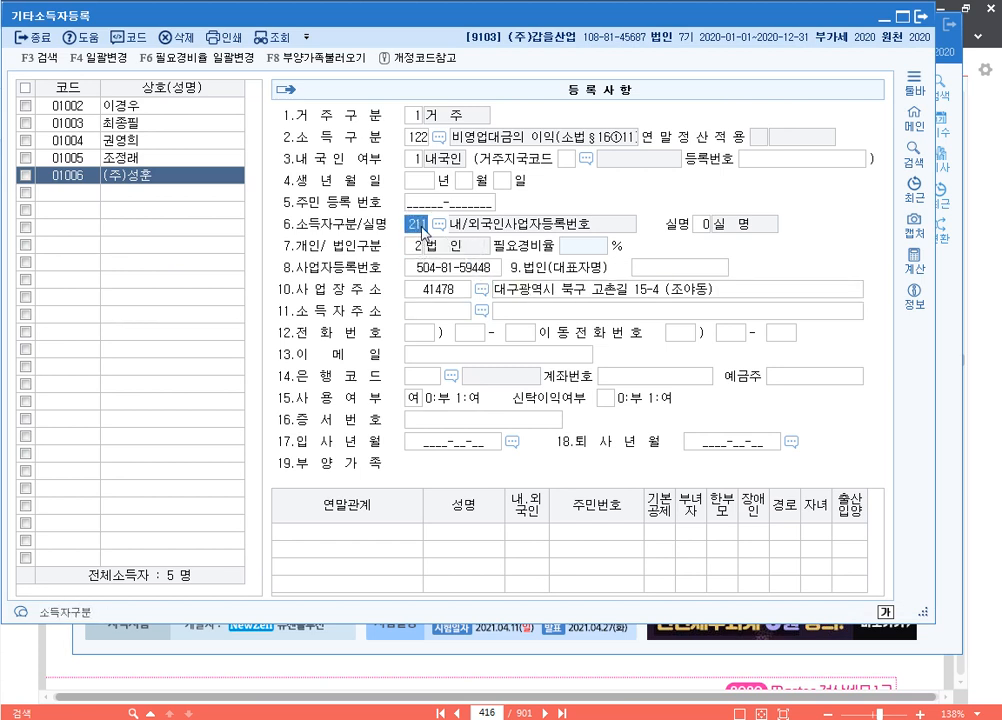
Review earners 01005 and 01006, then close the earner registration screen
click(128, 163)
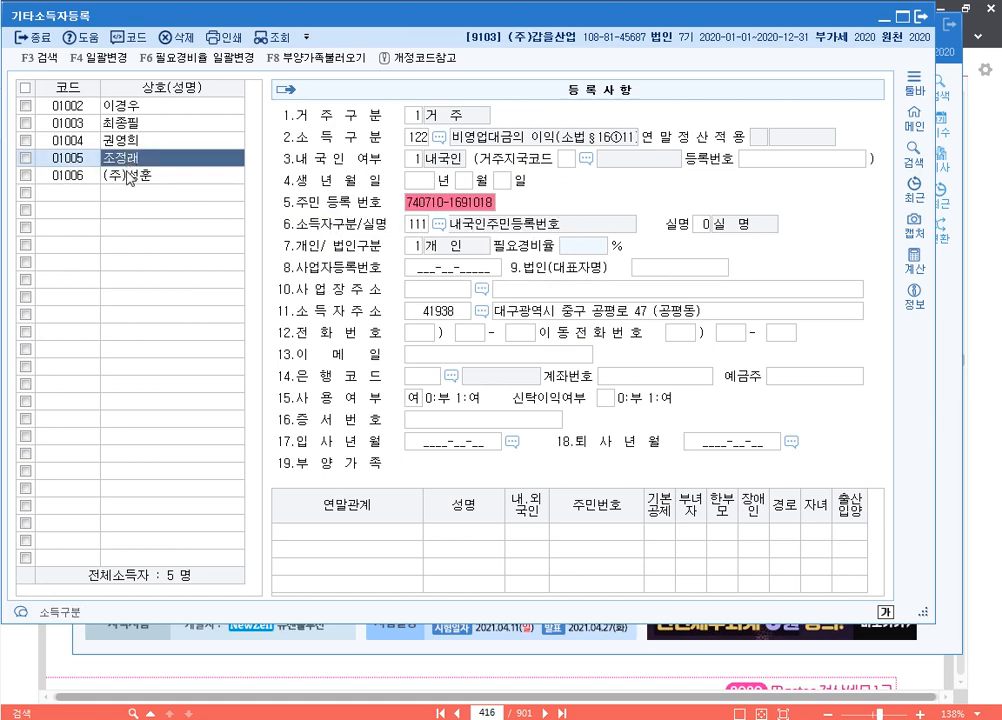
click(134, 172)
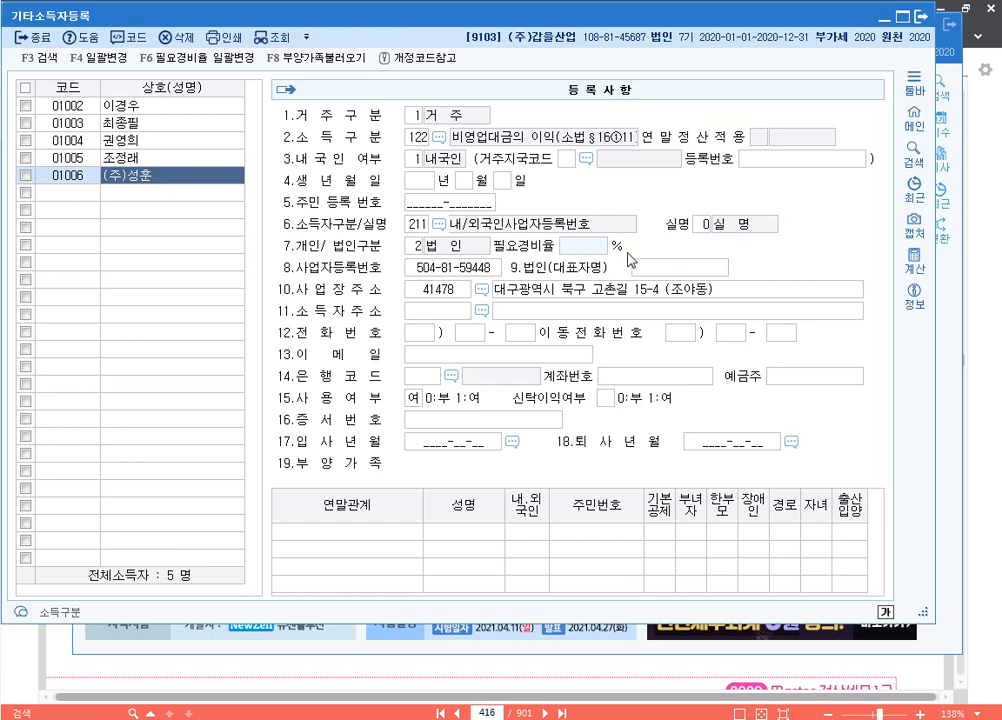
click(921, 21)
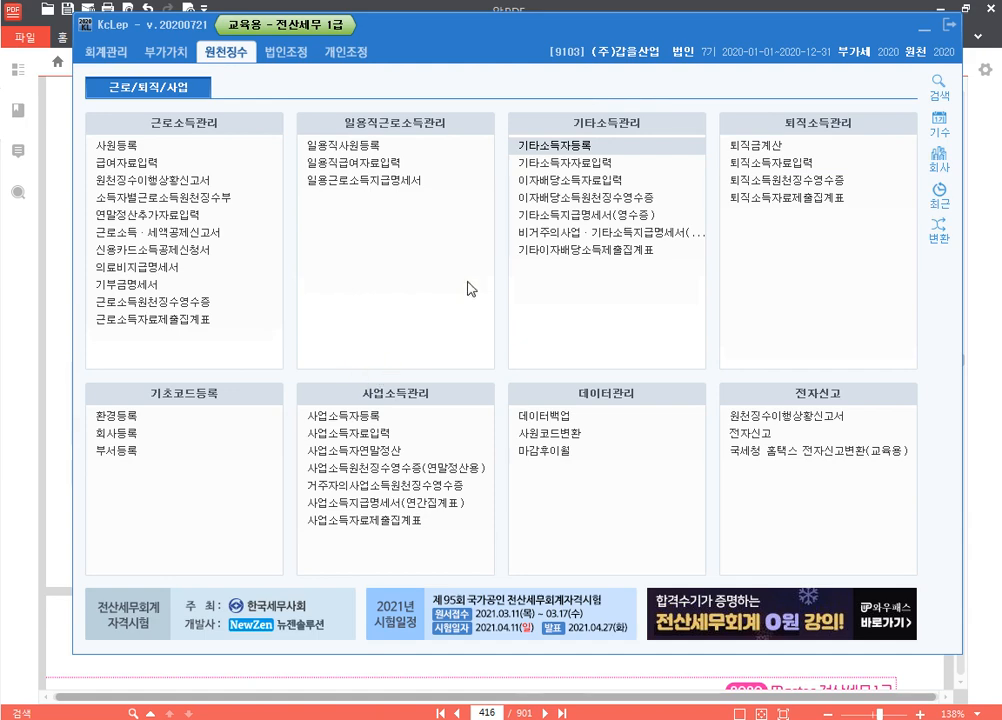
Open 이자배당소득자료입력 and add earner 01005 with payment date 05/31
click(628, 187)
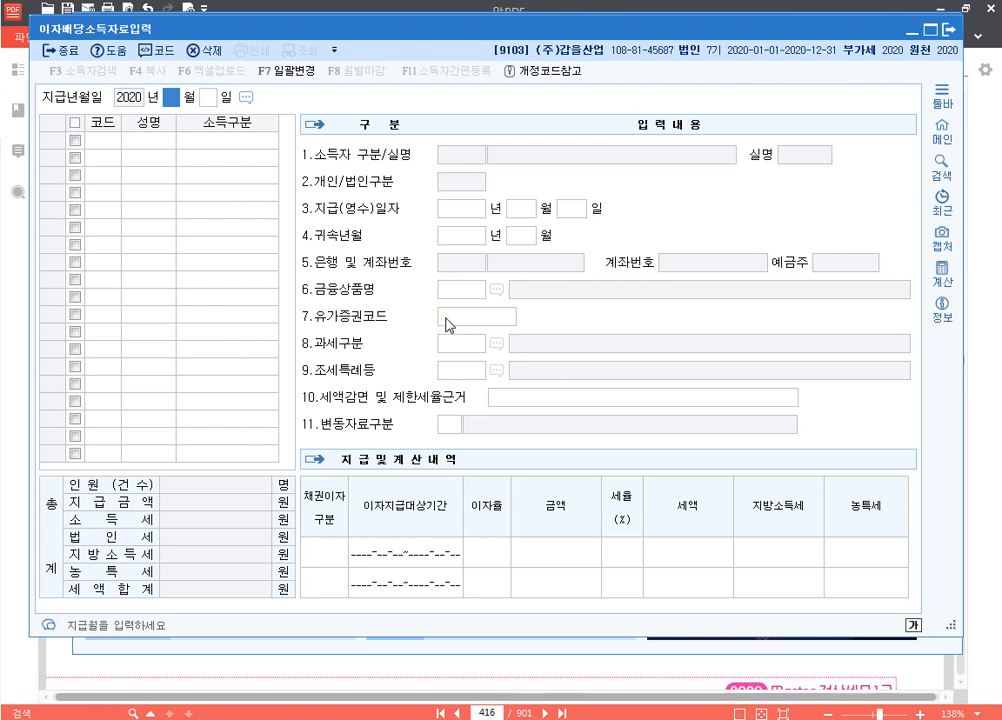
text(05 월 31)
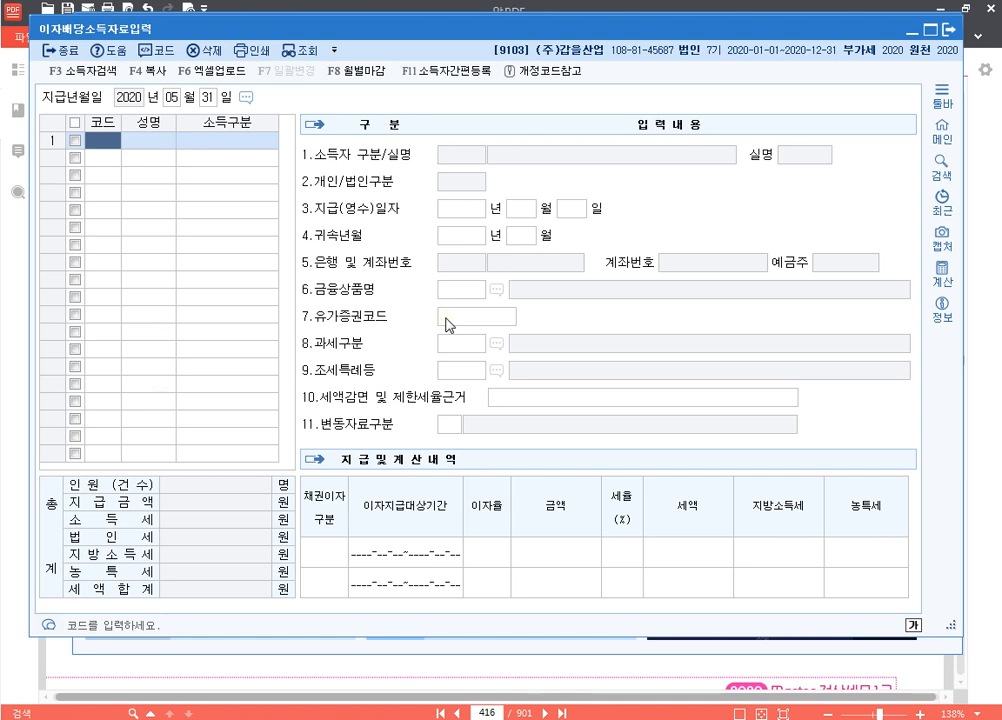
key(F2)
key(Return)
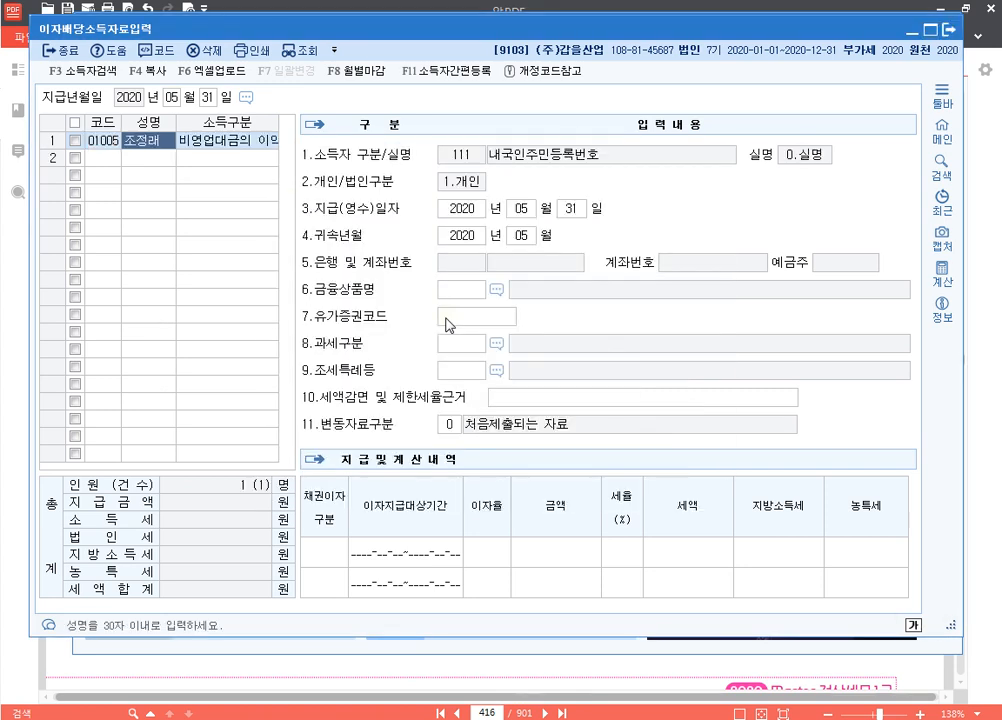
key(Return)
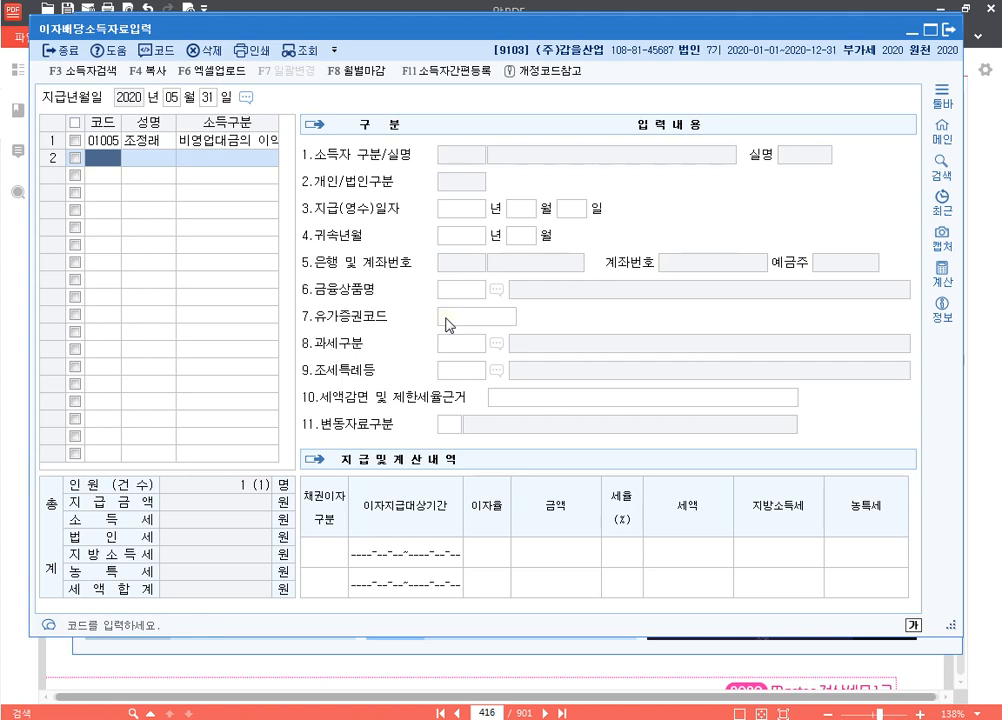
key(Up)
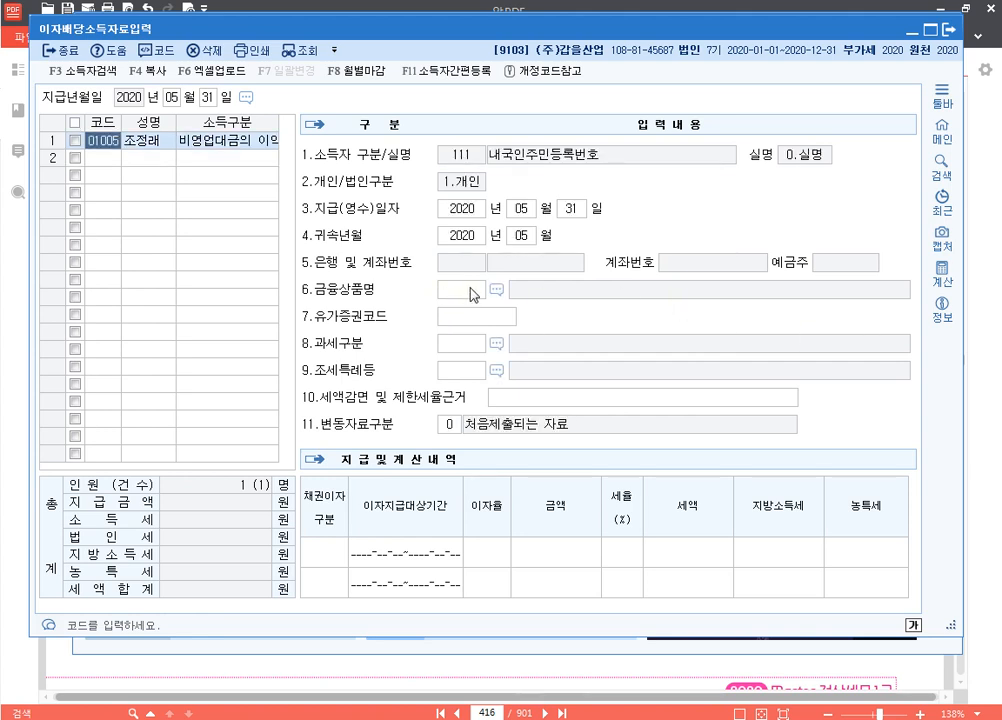
Enter a 2,000,000 payment at a 25% tax rate for earner 01005
click(473, 294)
click(469, 346)
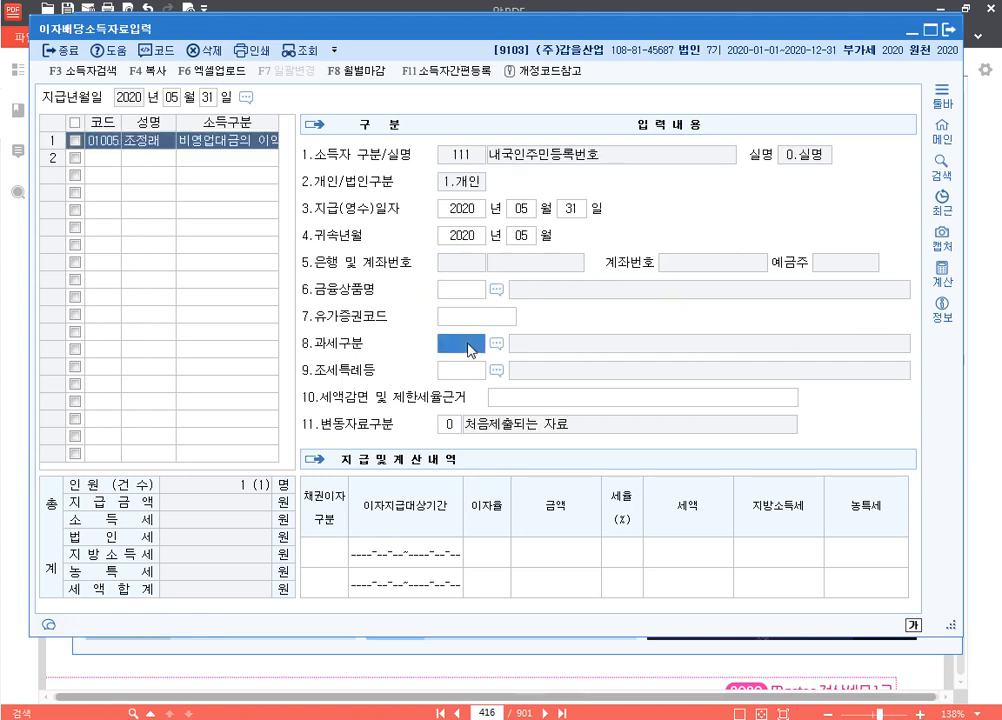
click(469, 374)
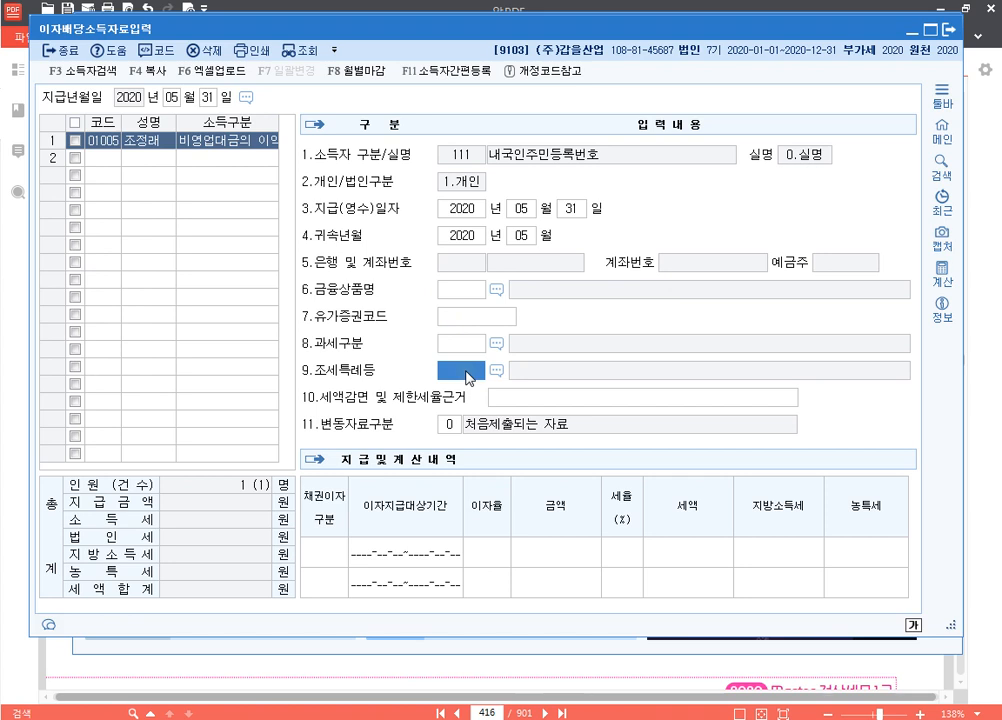
click(329, 551)
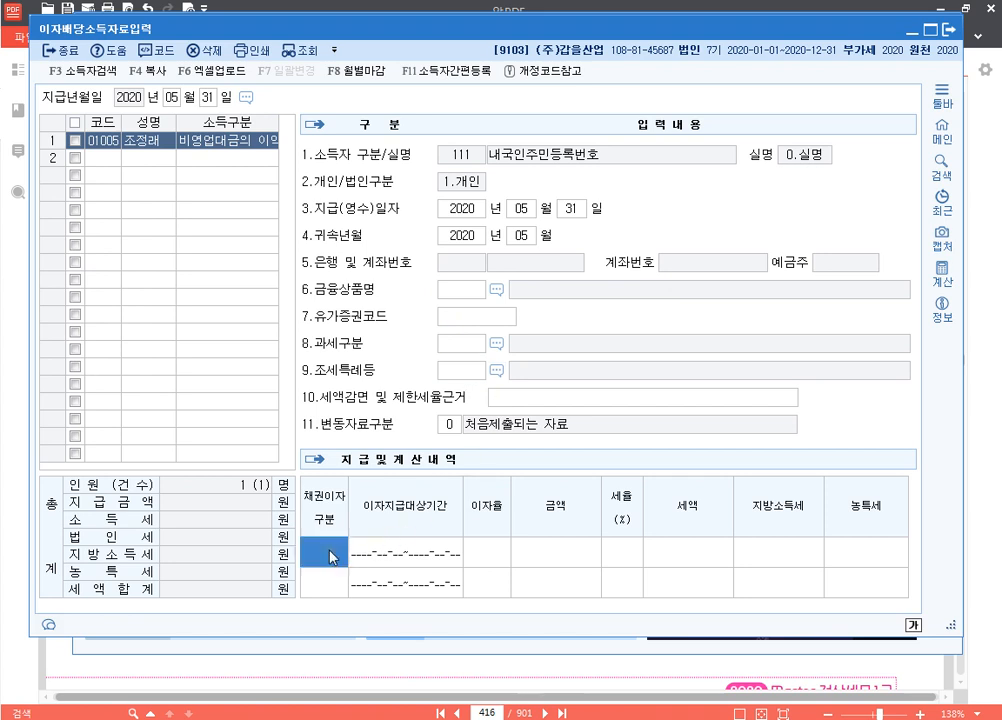
click(429, 556)
click(489, 558)
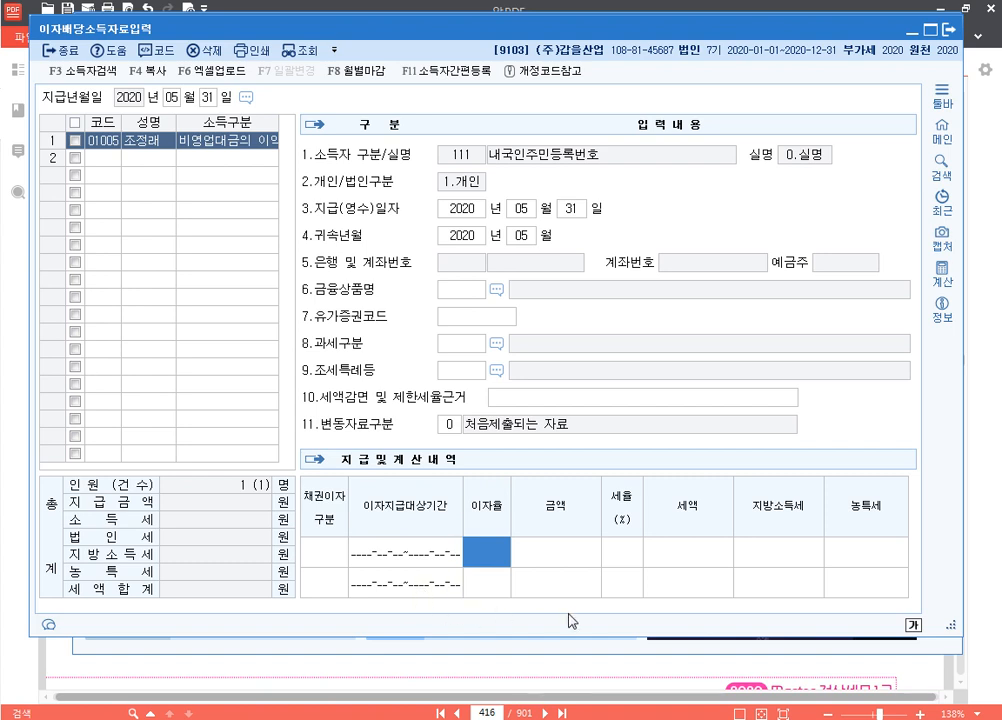
click(561, 553)
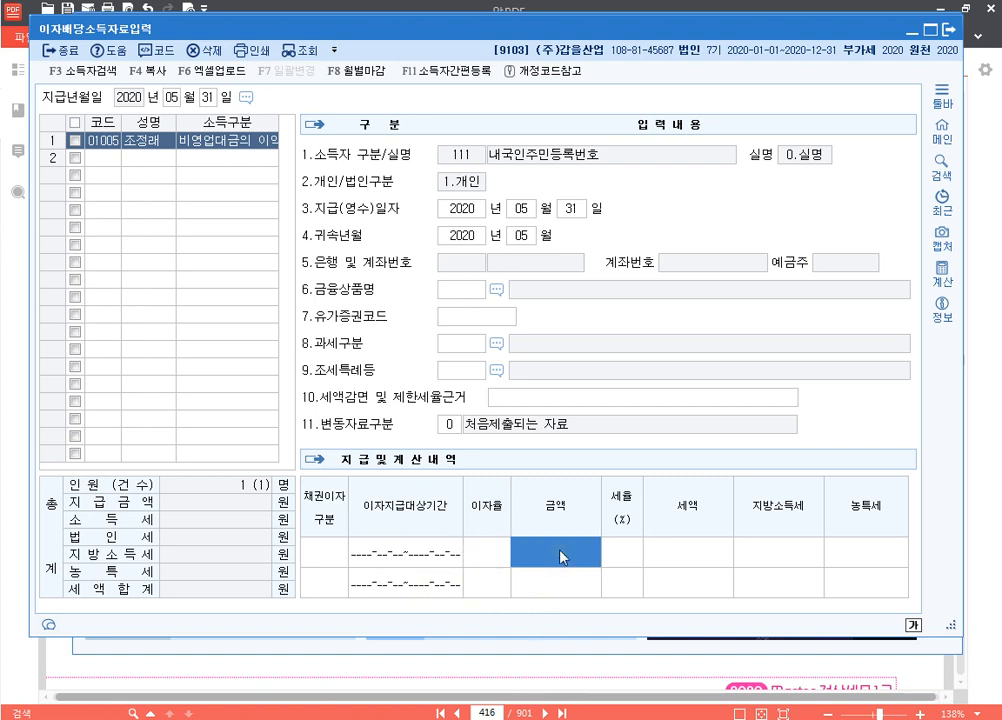
text(2000000)
key(Return)
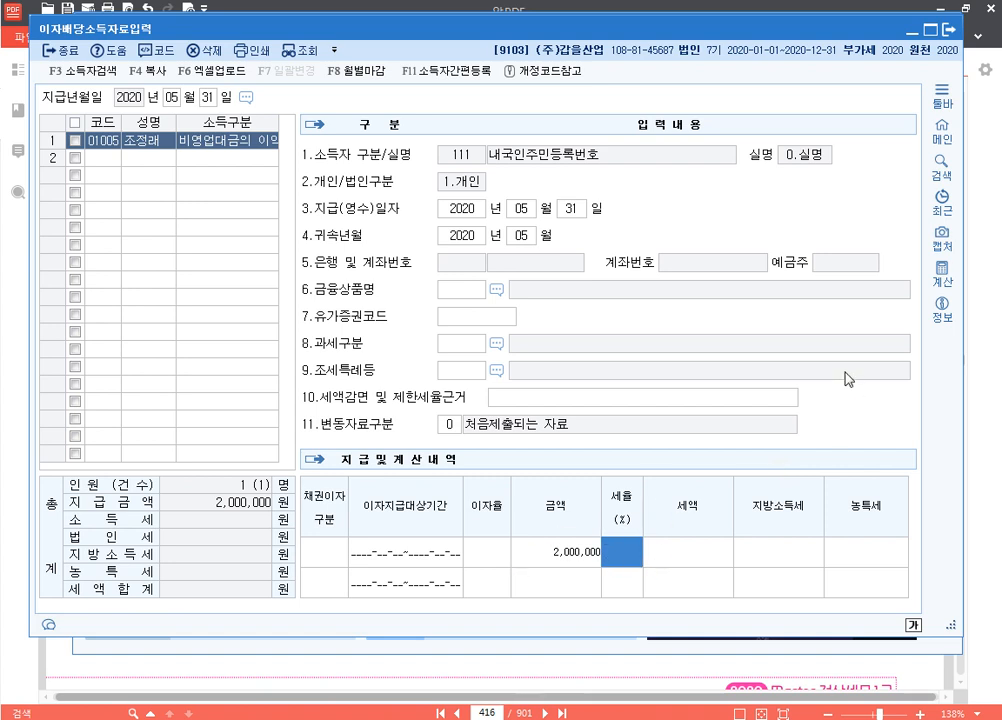
text(25)
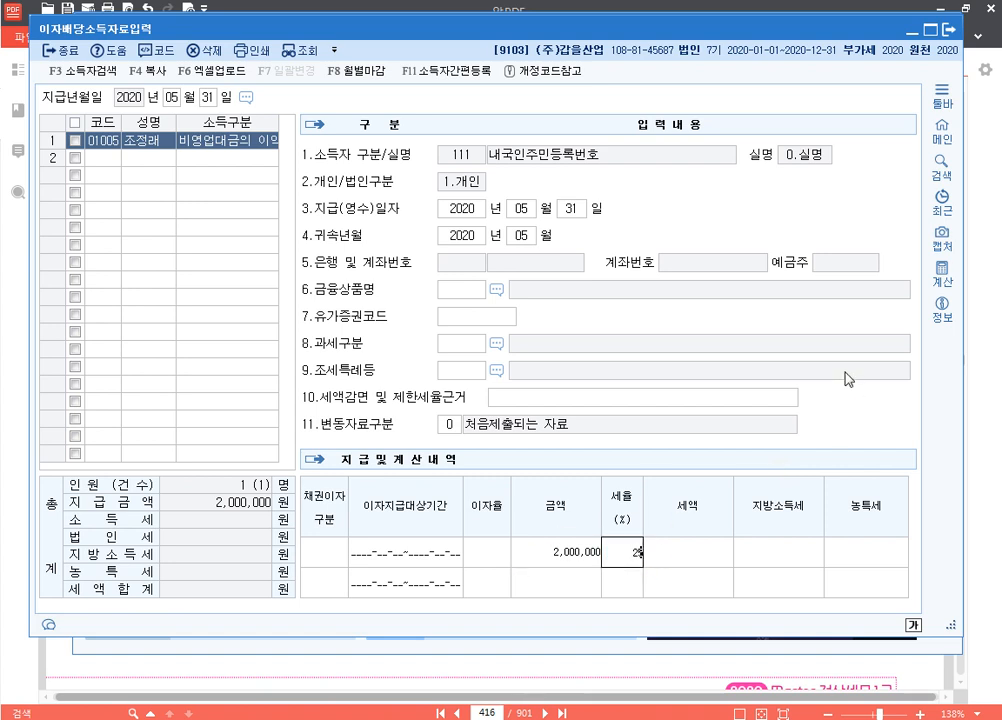
key(Return)
key(Return)
key(Return)
key(Return)
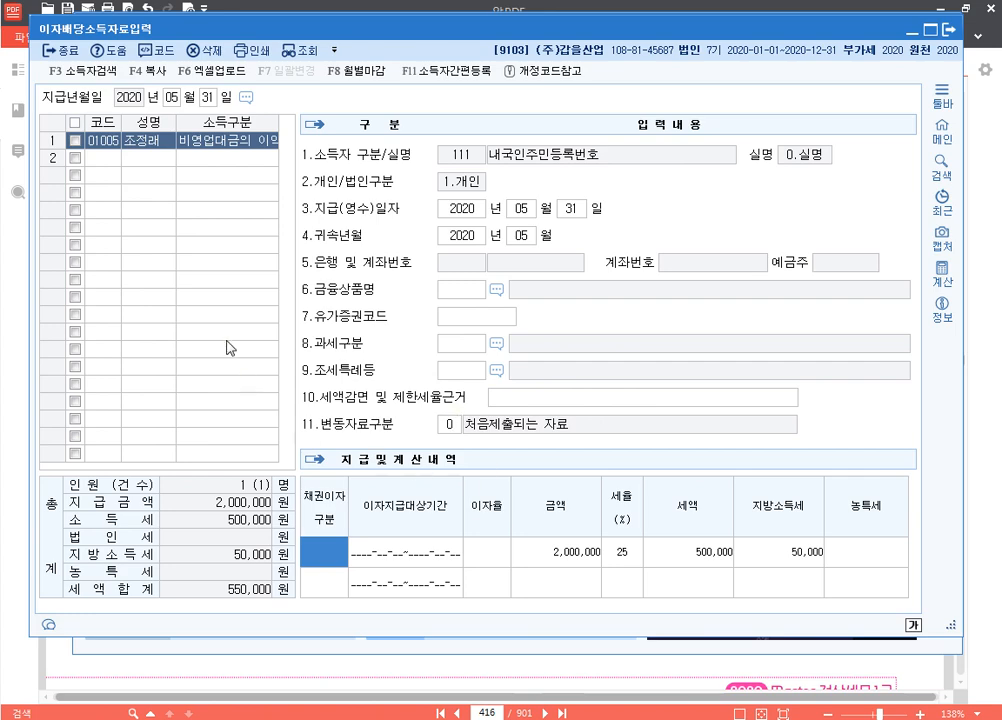
click(114, 160)
Add earner 01006 in row 2 with a 5,000,000 interest payment taxed at 25%
key(F2)
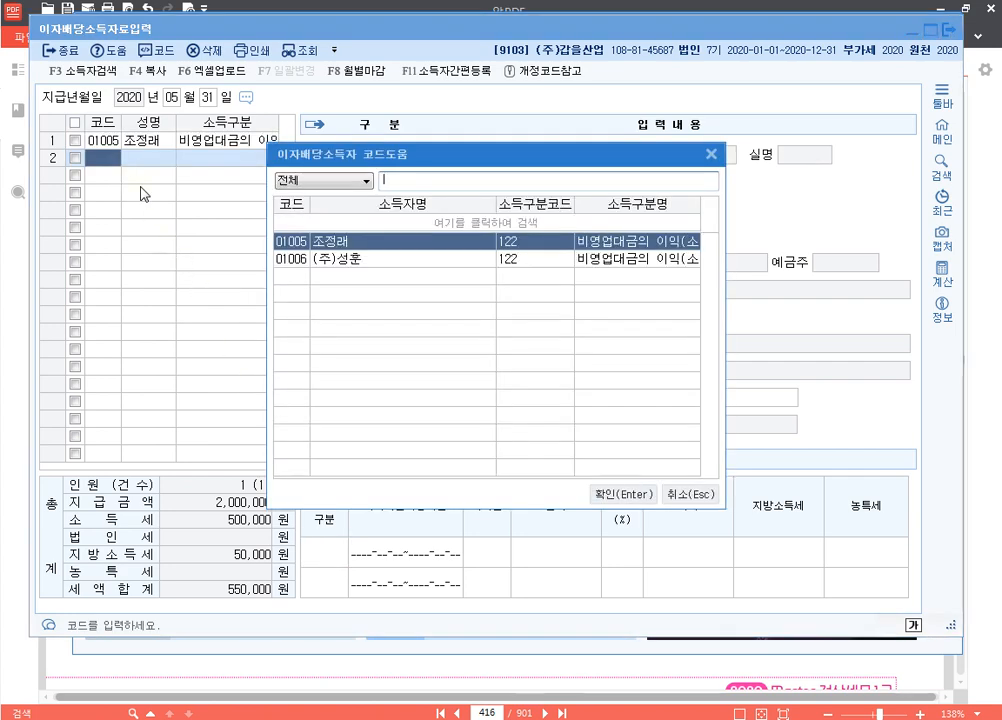
key(Down)
key(Return)
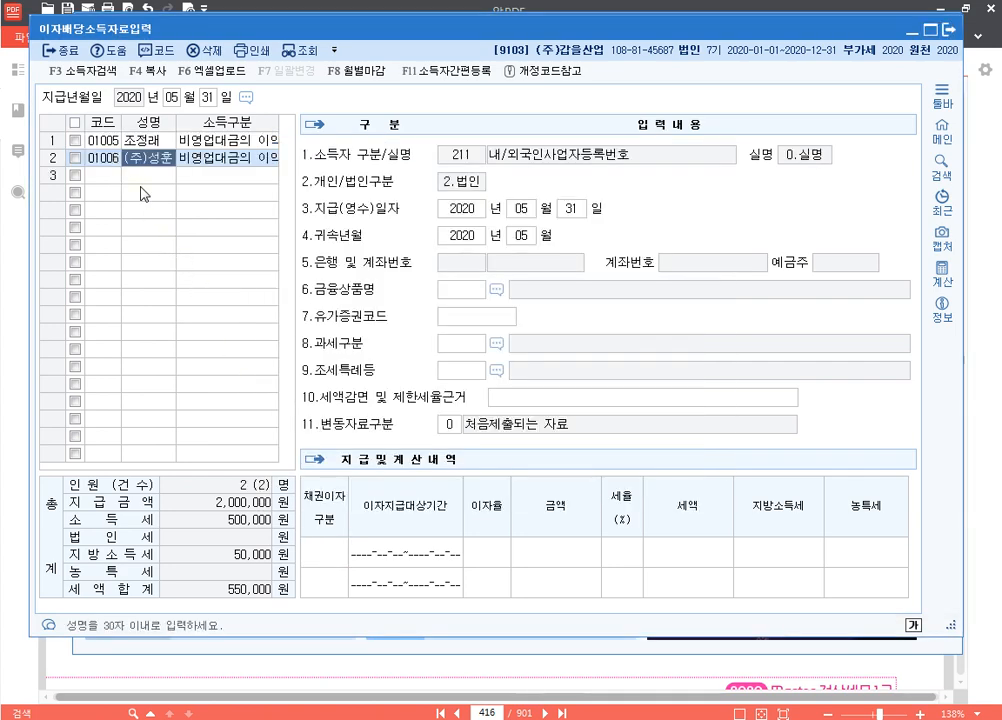
click(575, 558)
text(5000000)
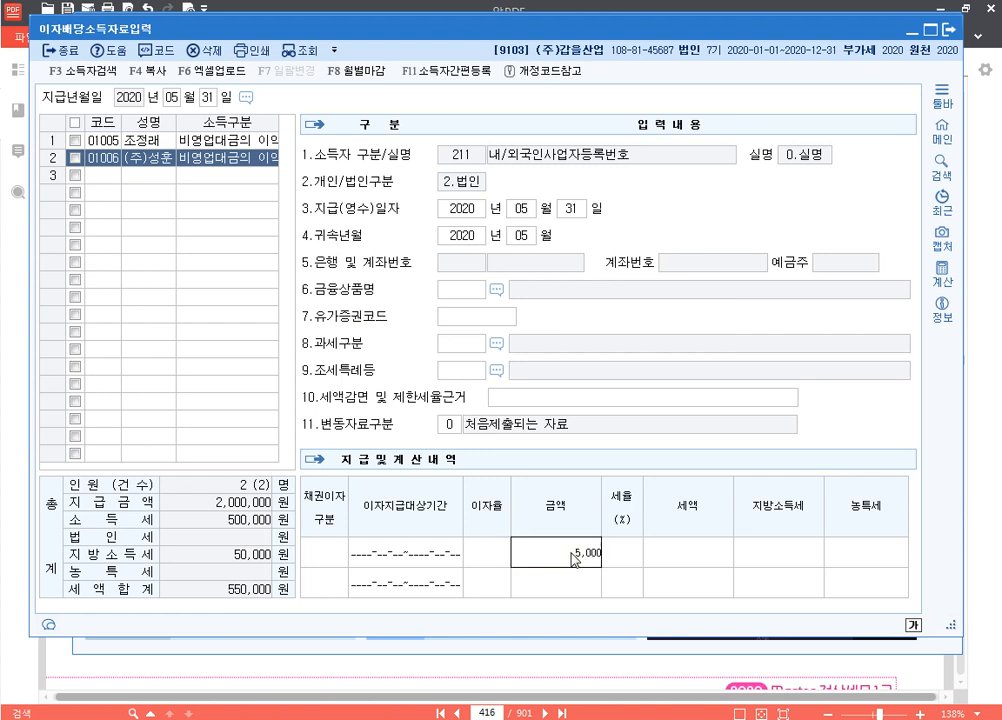
key(Return)
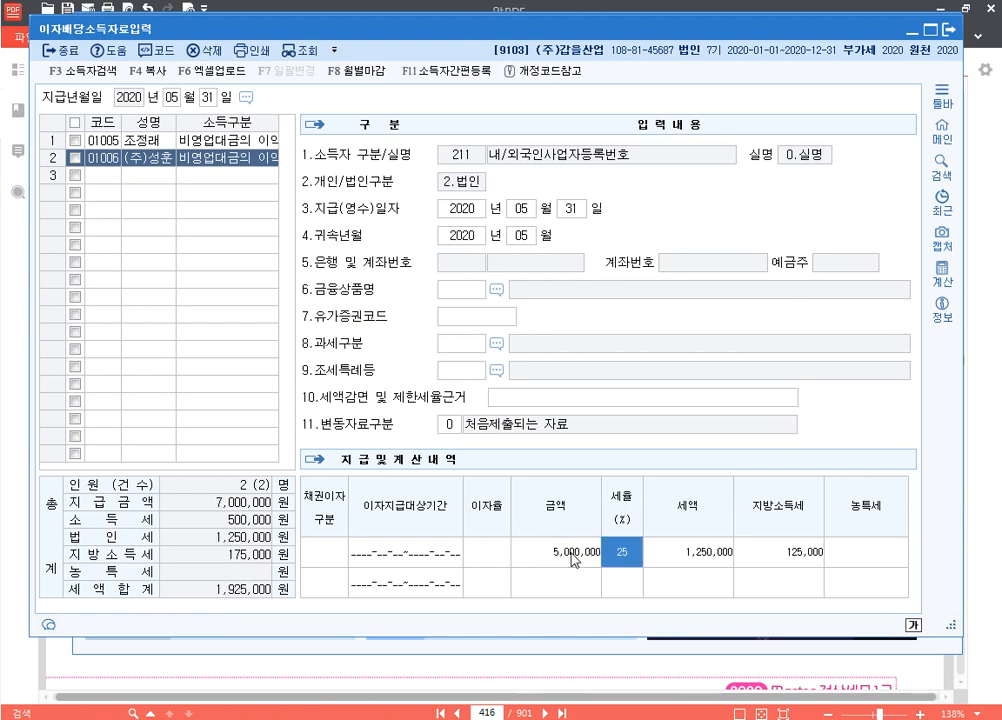
key(Return)
key(Return)
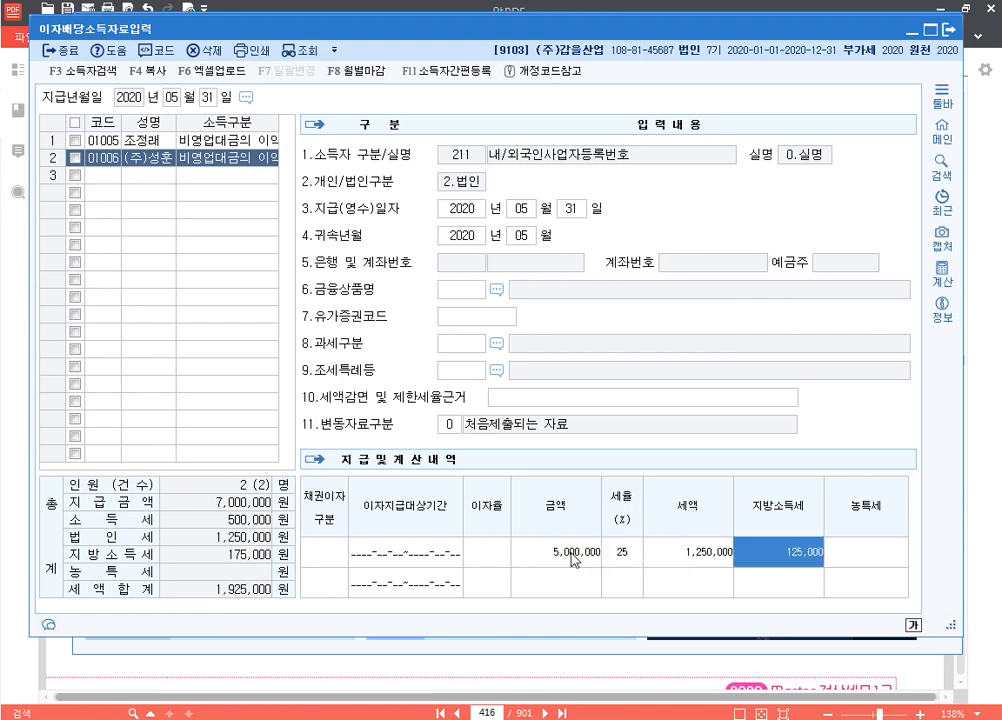
key(Return)
key(Return)
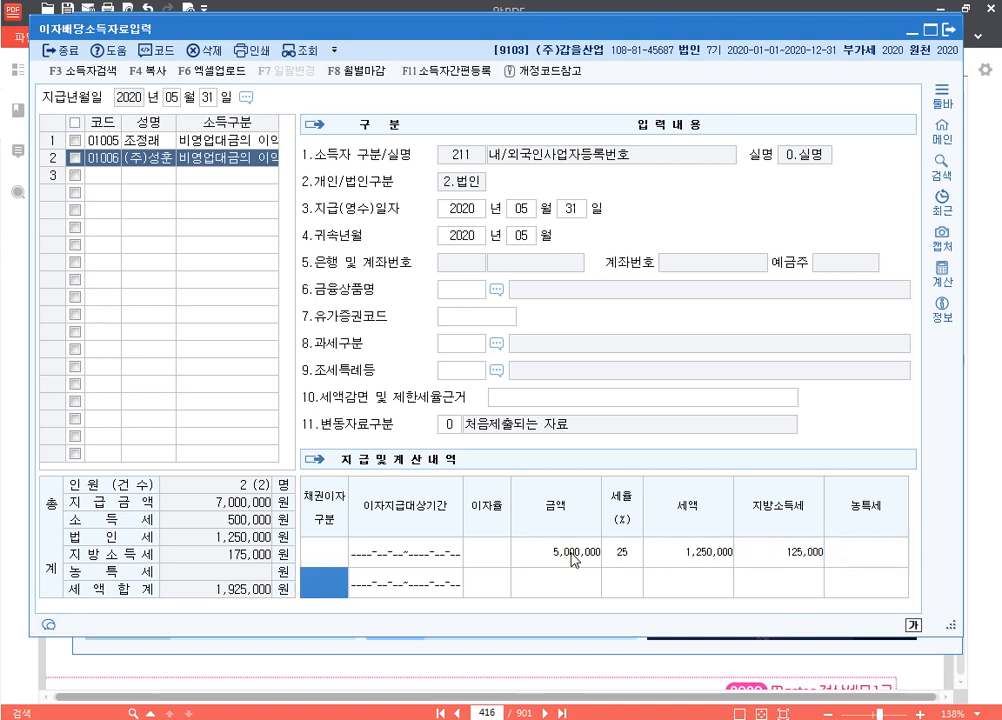
Review the first payee's 25% record and close the interest and dividend entry
click(622, 553)
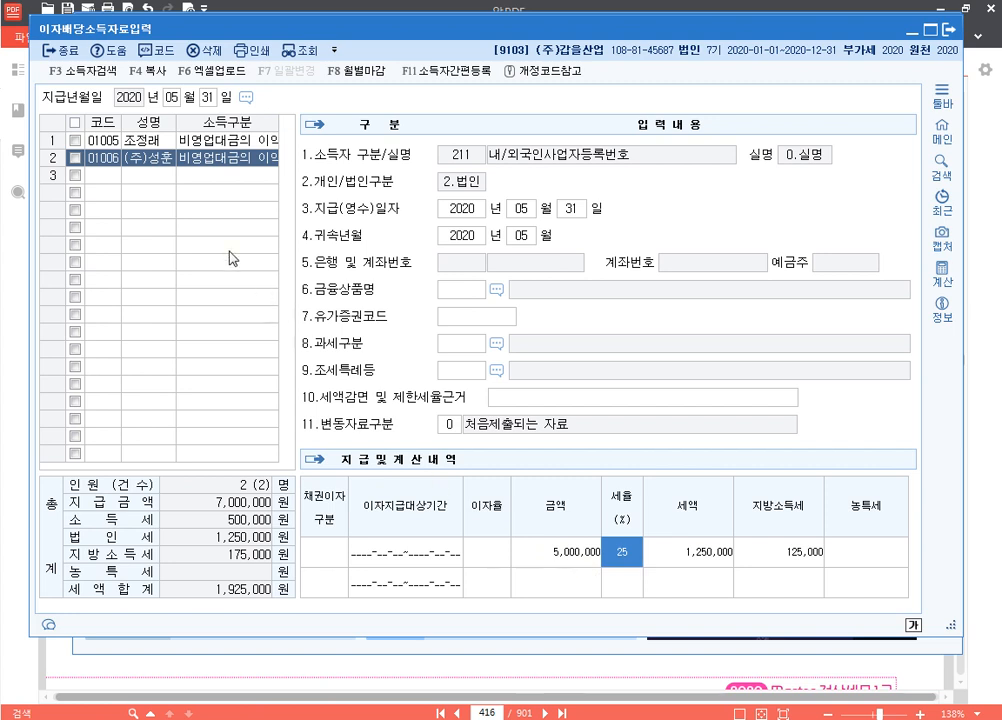
click(147, 141)
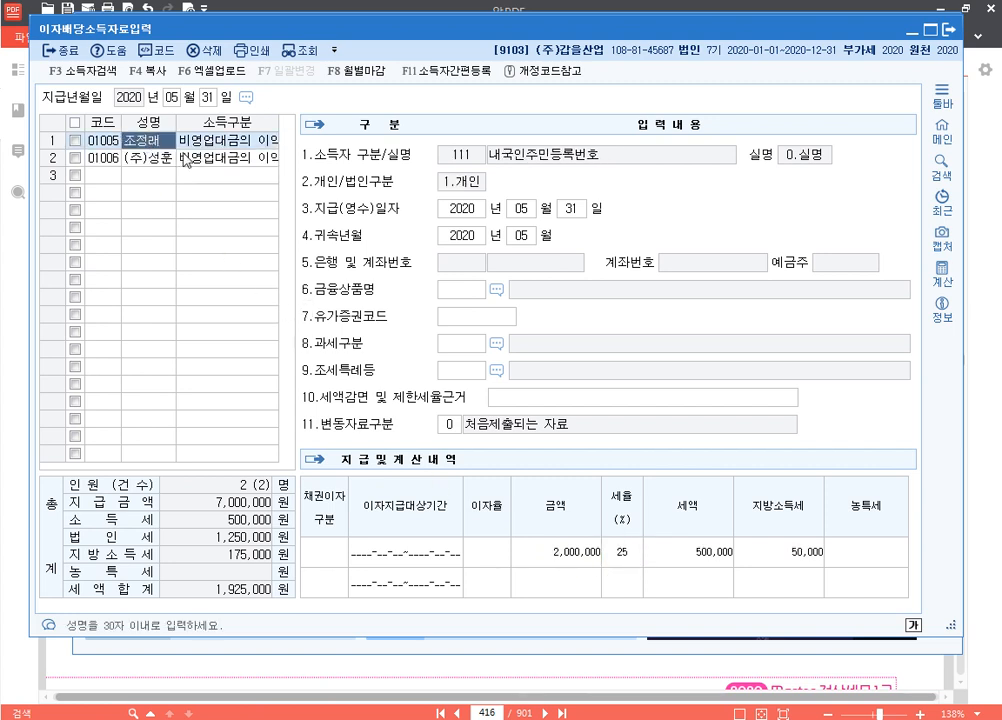
click(627, 555)
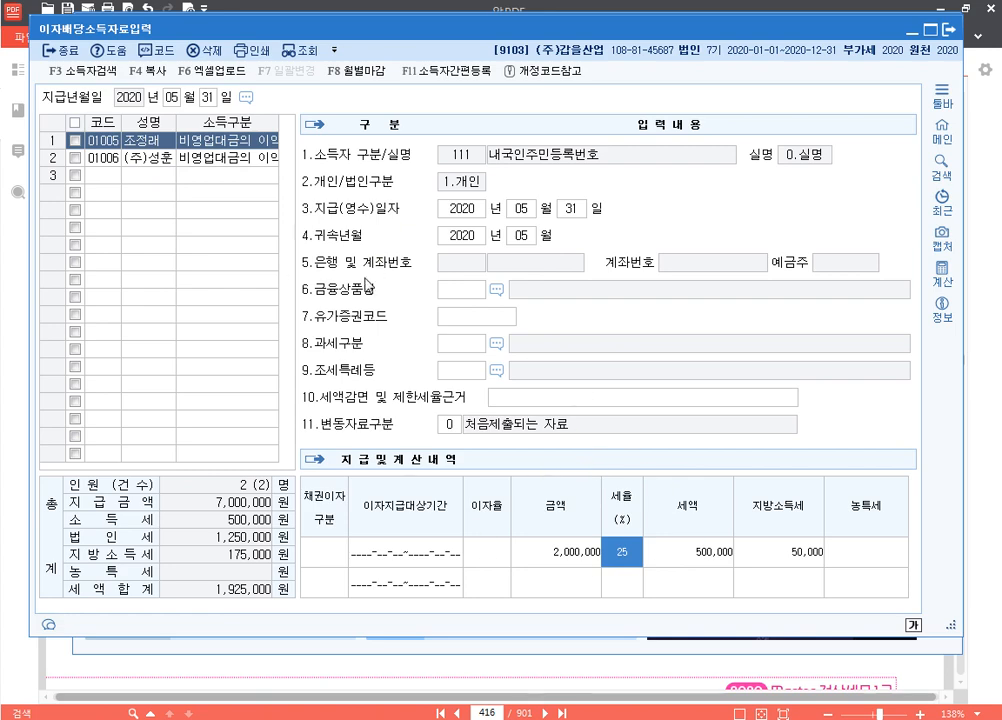
click(950, 31)
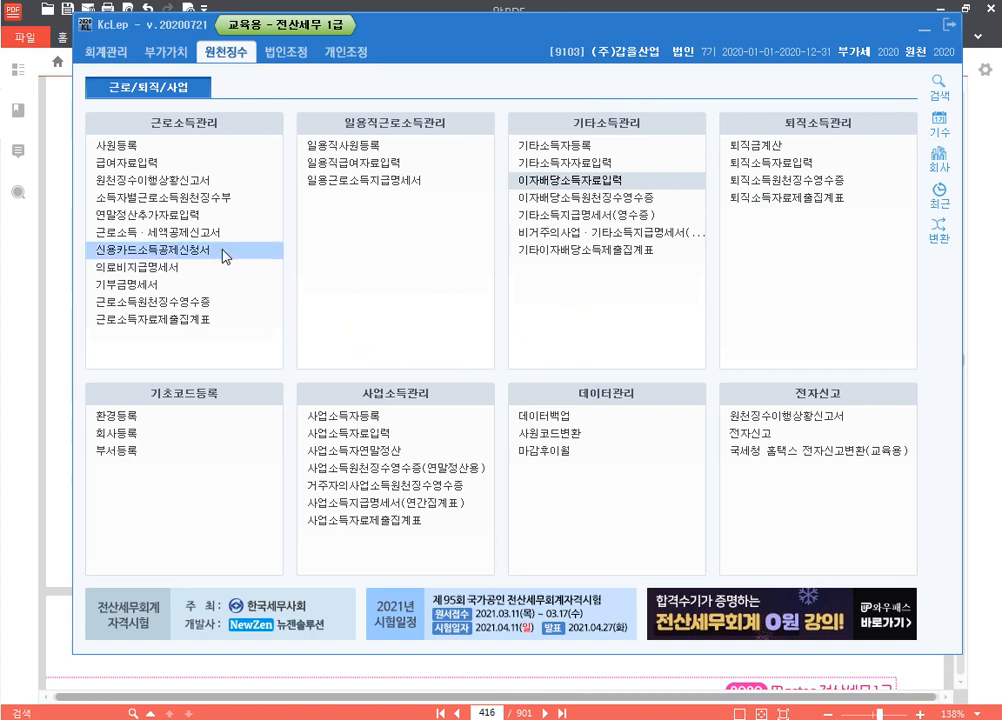
Open 원천징수이행상황신고서 with attribution and payment periods set to 05~05 and load it
click(239, 182)
key(Return)
text(5)
key(Return)
key(Return)
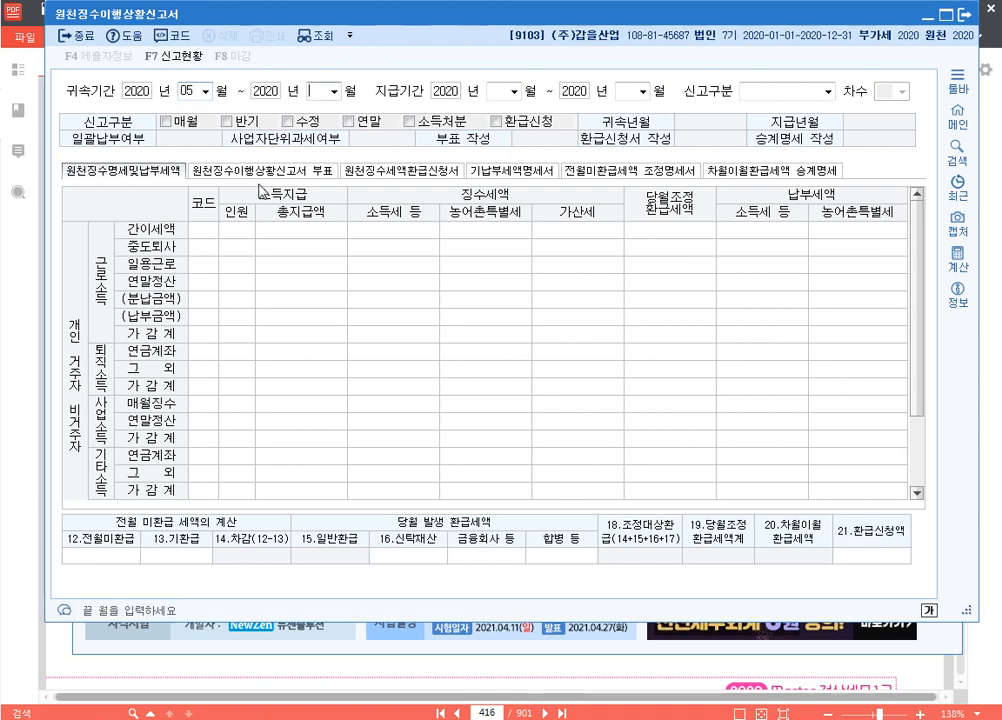
text(5)
key(Return)
key(Return)
text(5)
key(Return)
key(Return)
text(5)
key(Return)
key(Return)
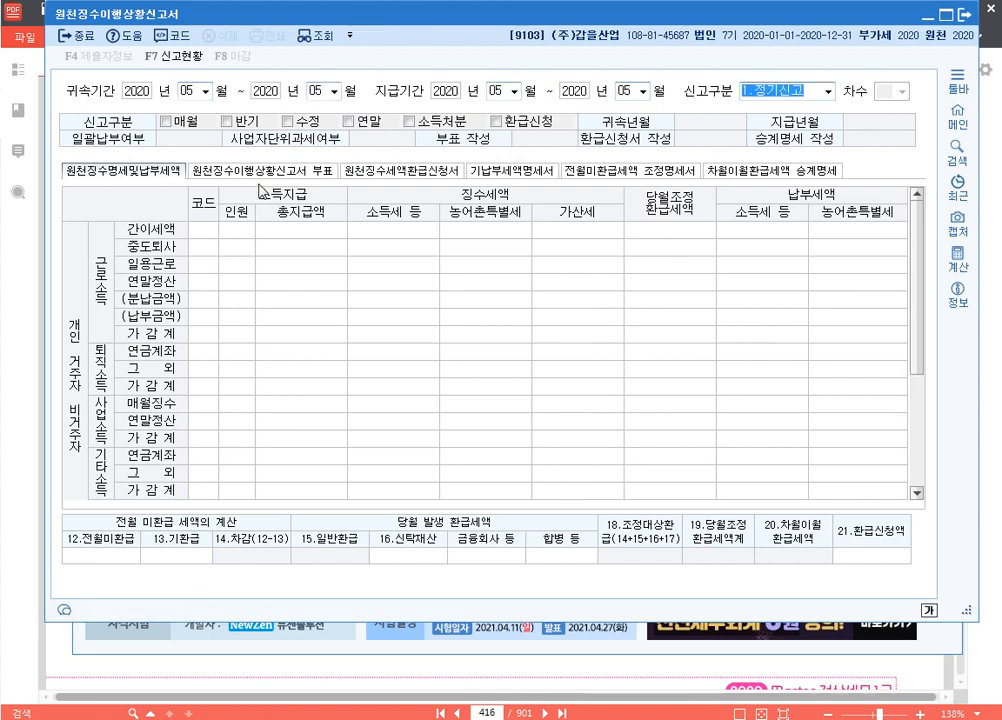
key(Return)
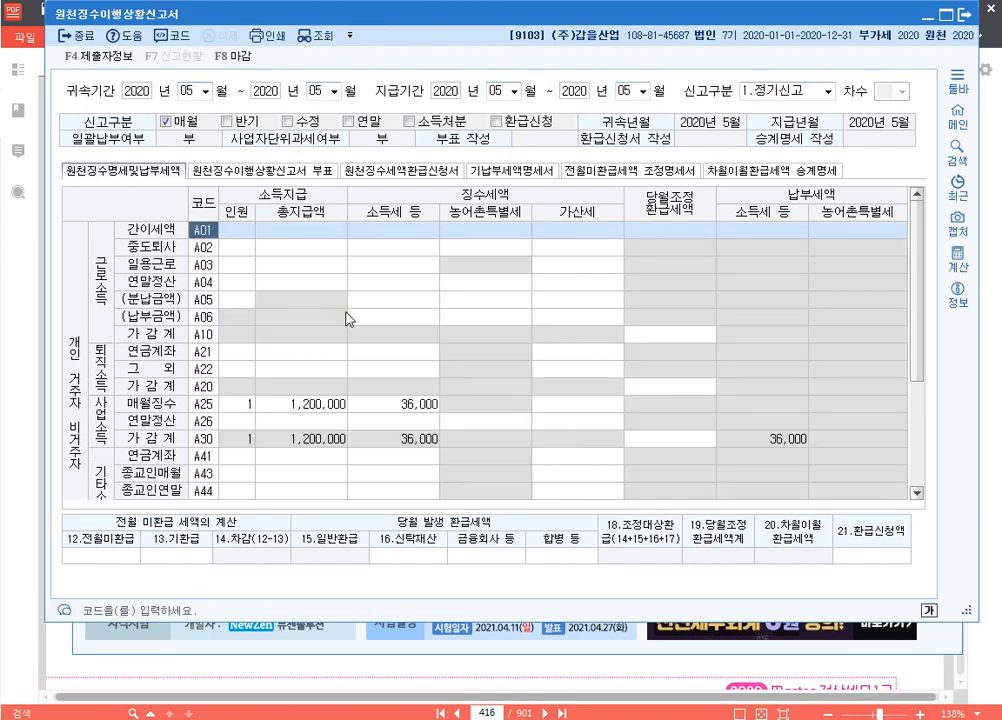
Check row A50 (2,000,000 paid, 500,000 tax) and inspect the still-empty A80 row
scroll(369, 337, down, 3)
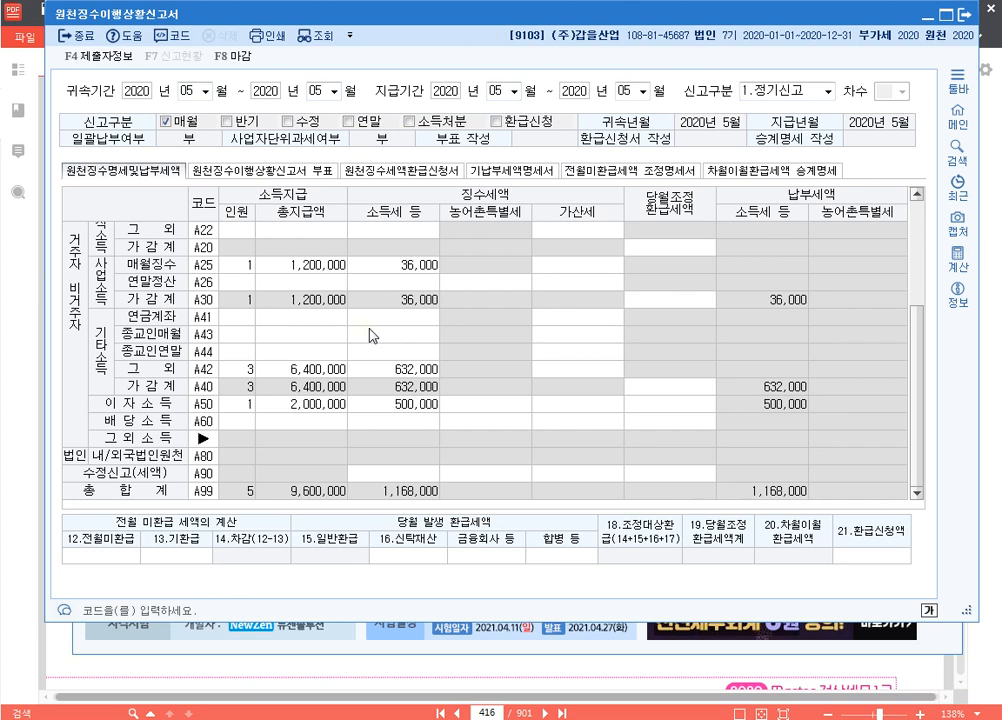
click(237, 404)
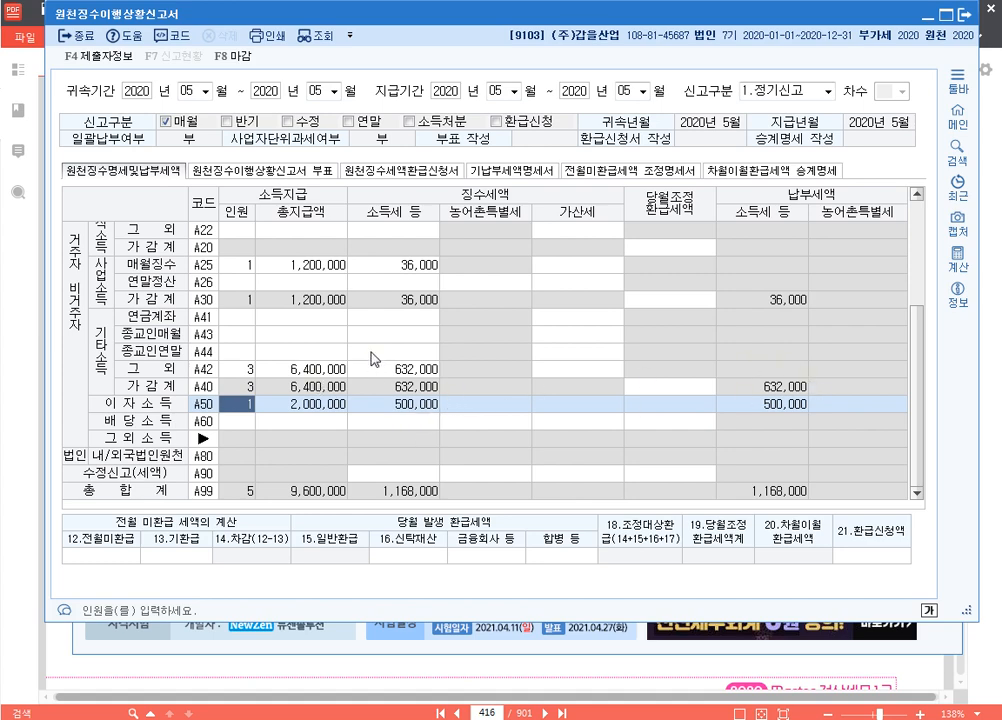
scroll(705, 302, up, 1)
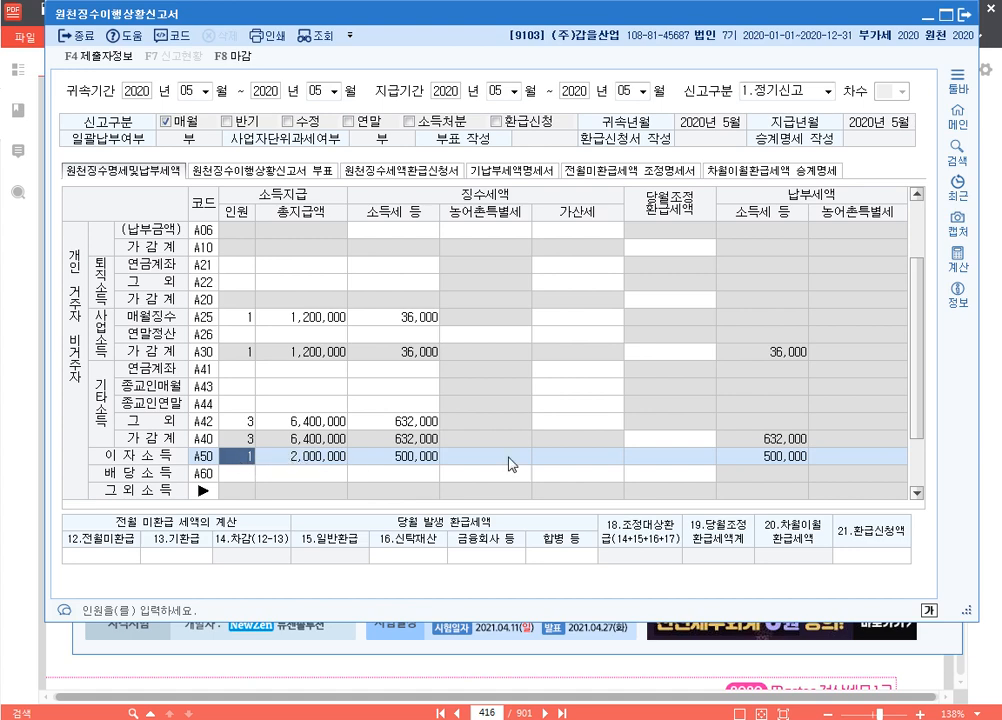
scroll(921, 335, down, 2)
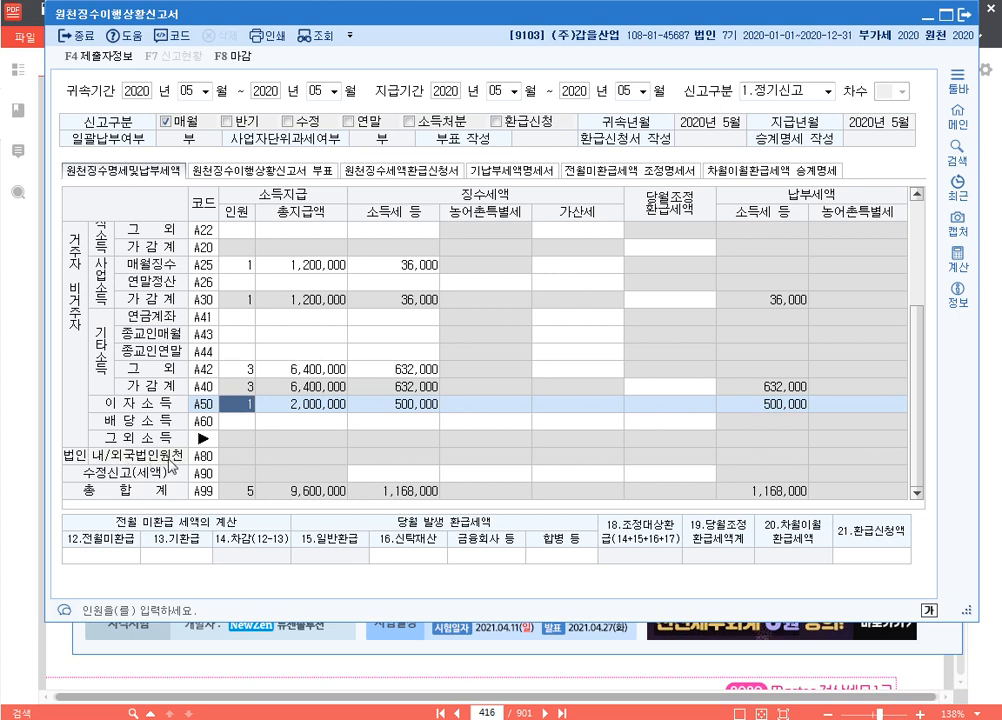
click(200, 457)
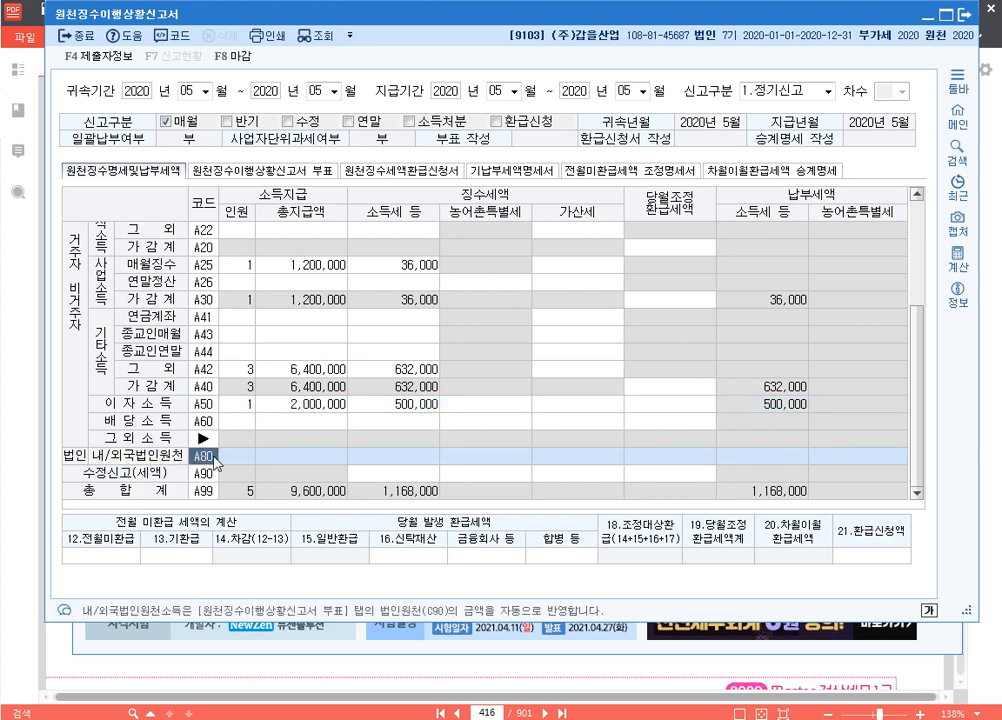
click(328, 464)
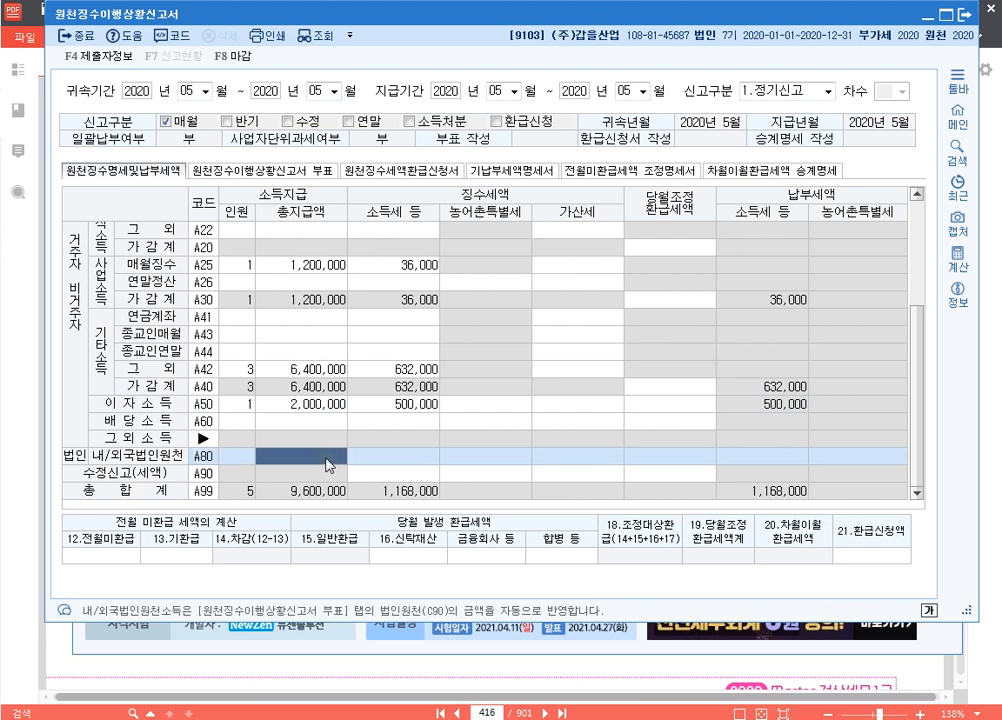
key(Return)
click(213, 455)
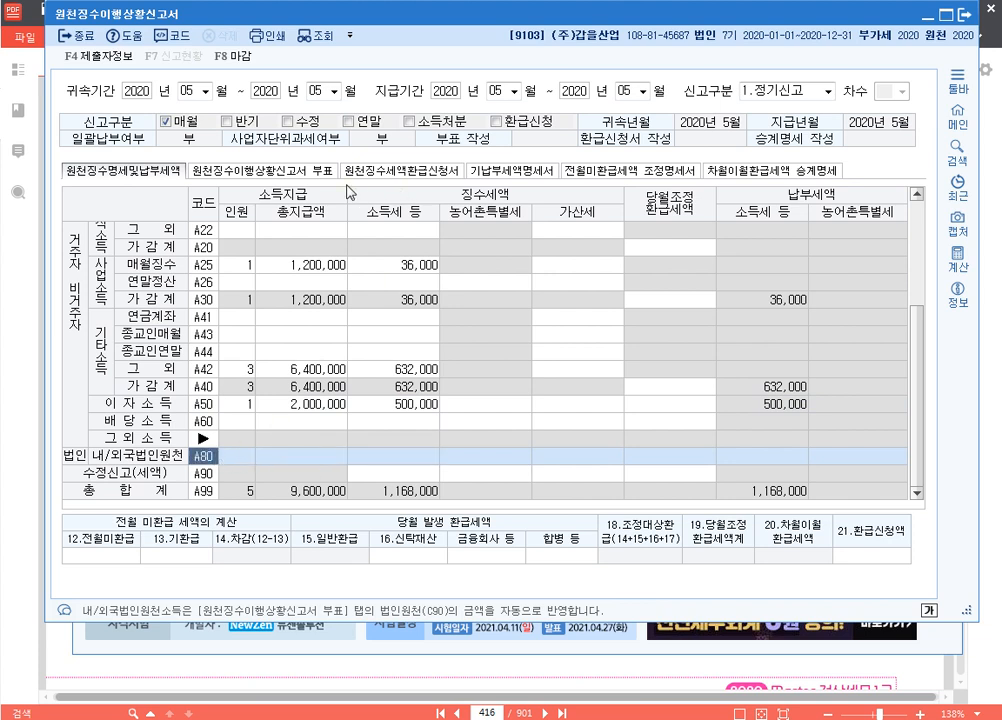
key(ctrl)
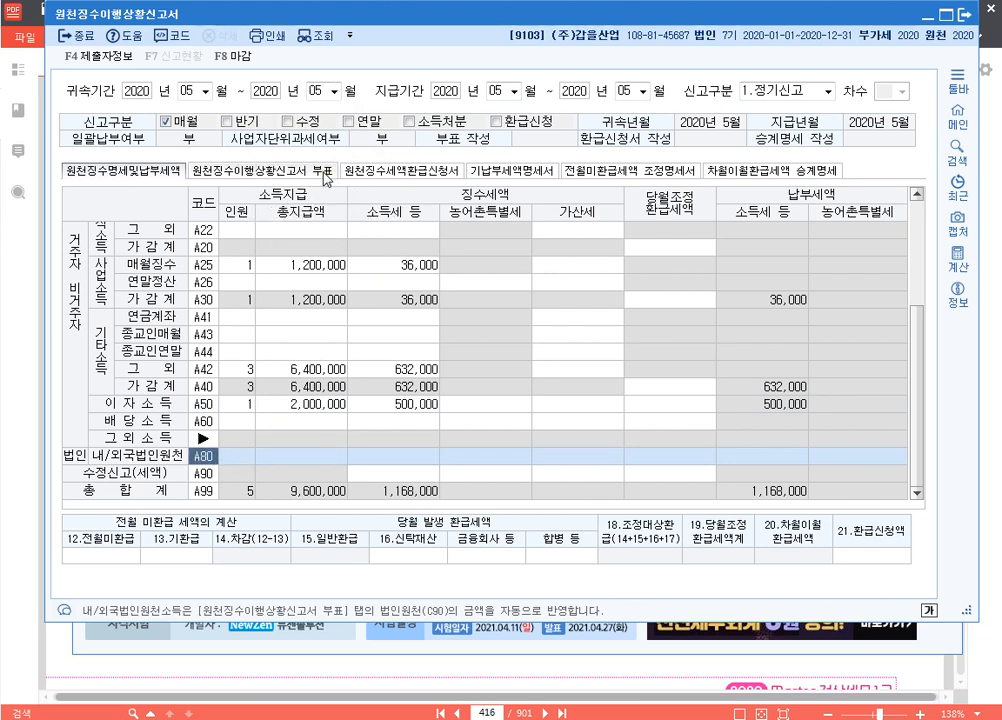
key(ctrl)
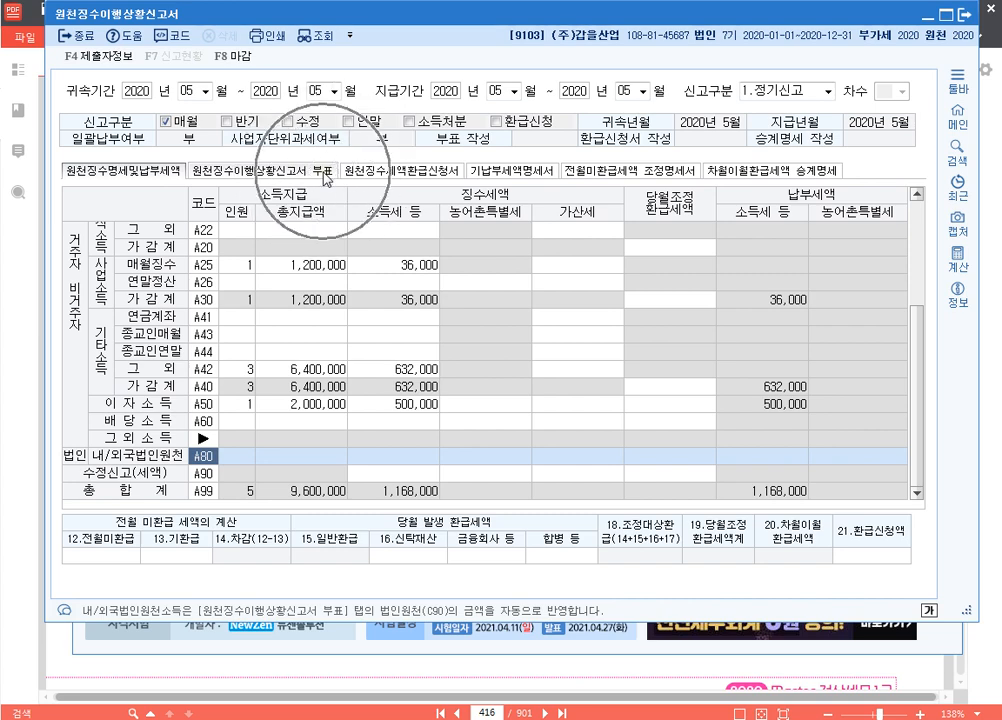
On the 부표 tab, give C75 1 payee, 5,000,000 paid and 1,250,000 income tax
click(326, 172)
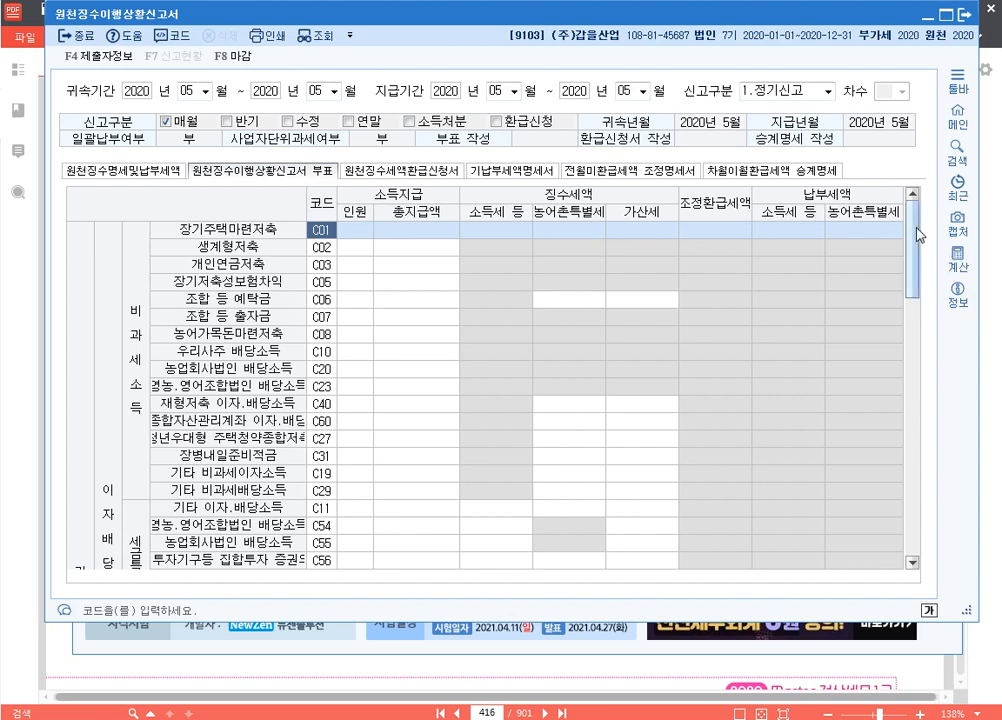
scroll(917, 248, down, 1)
scroll(917, 248, down, 20)
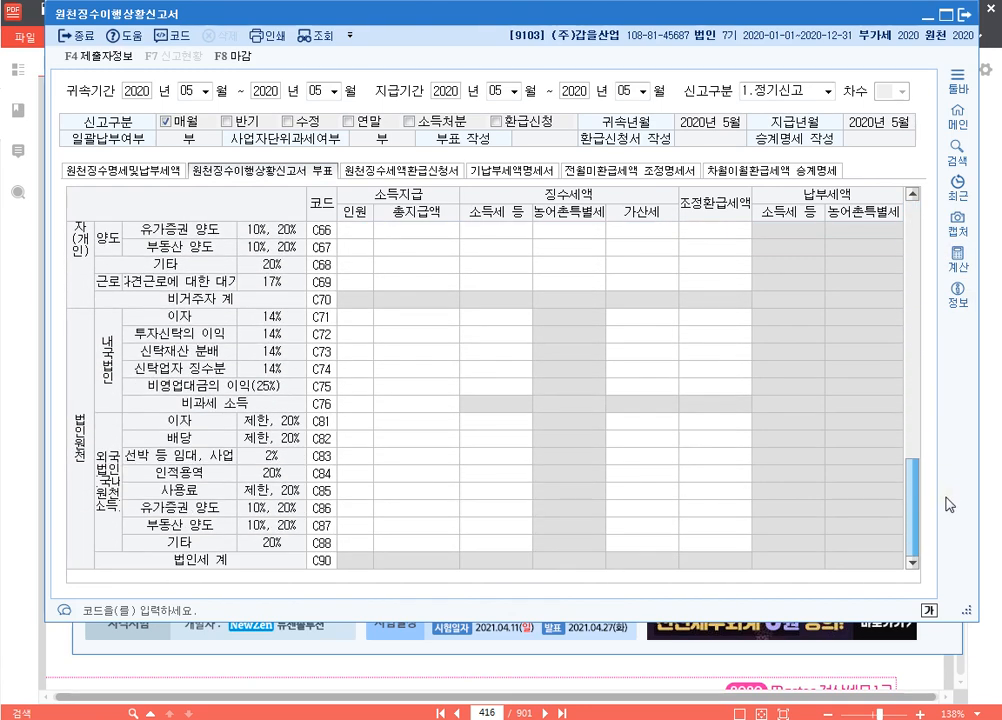
click(357, 390)
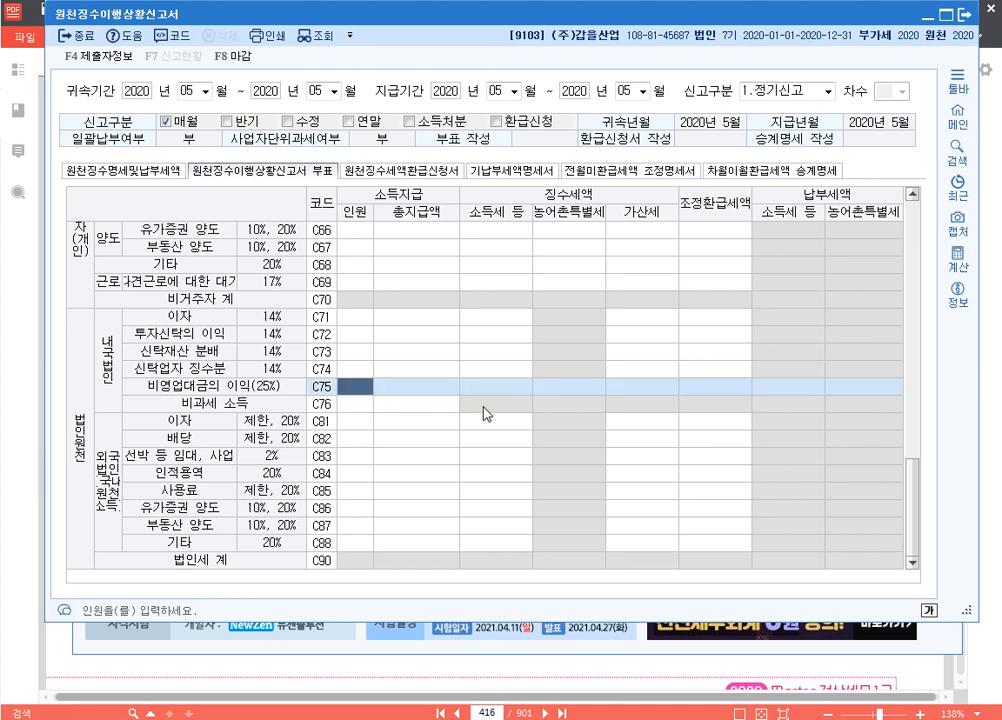
text(1)
key(Return)
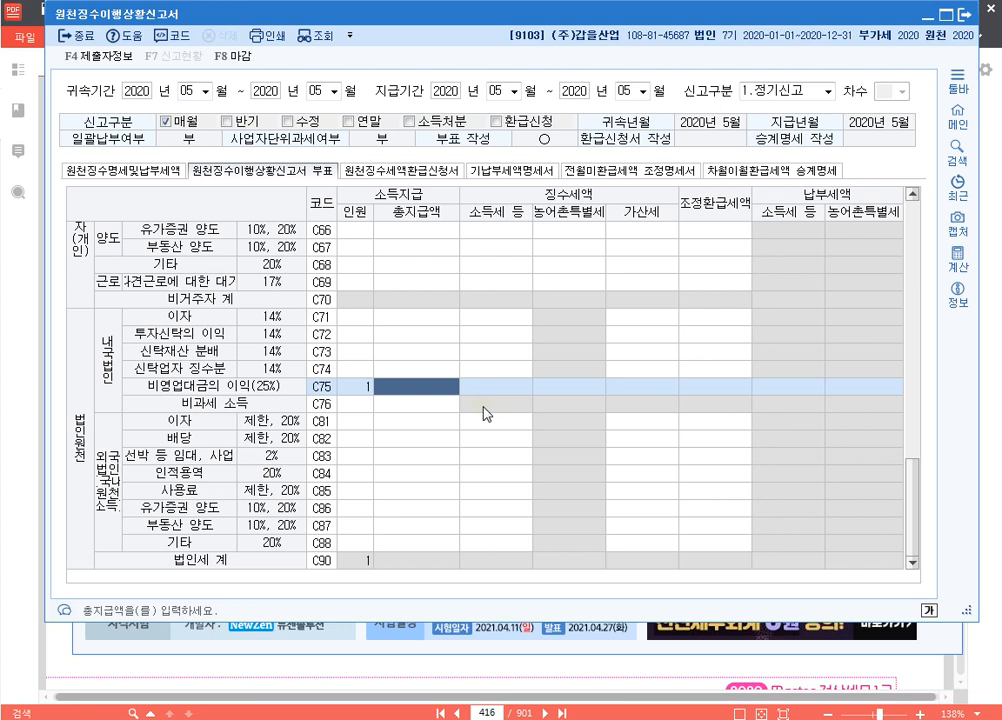
text(5000000)
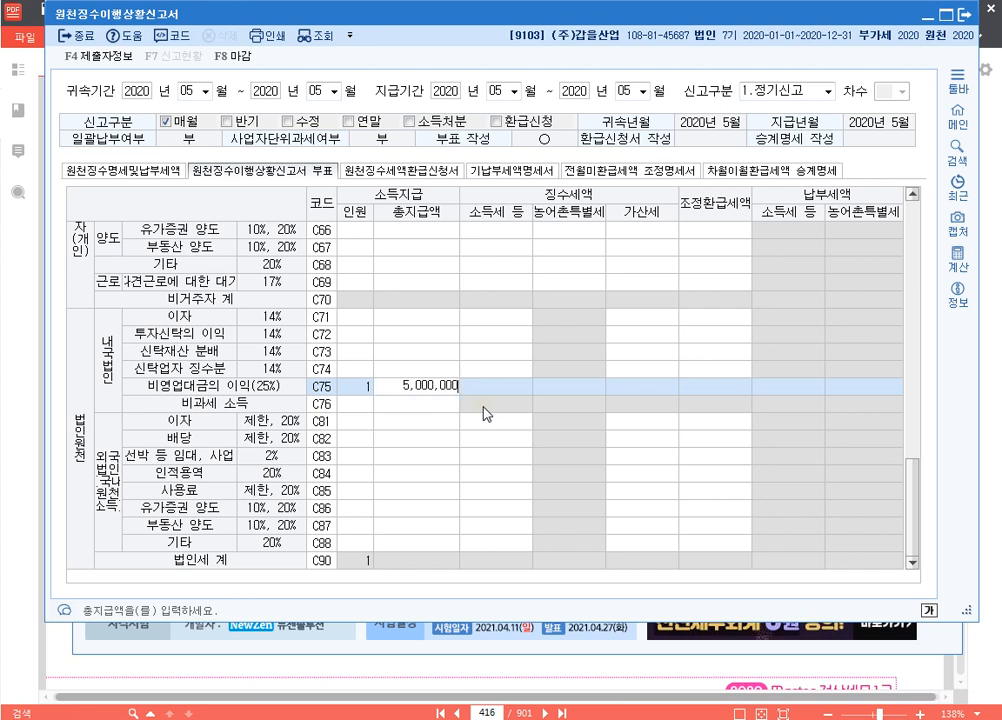
key(Return)
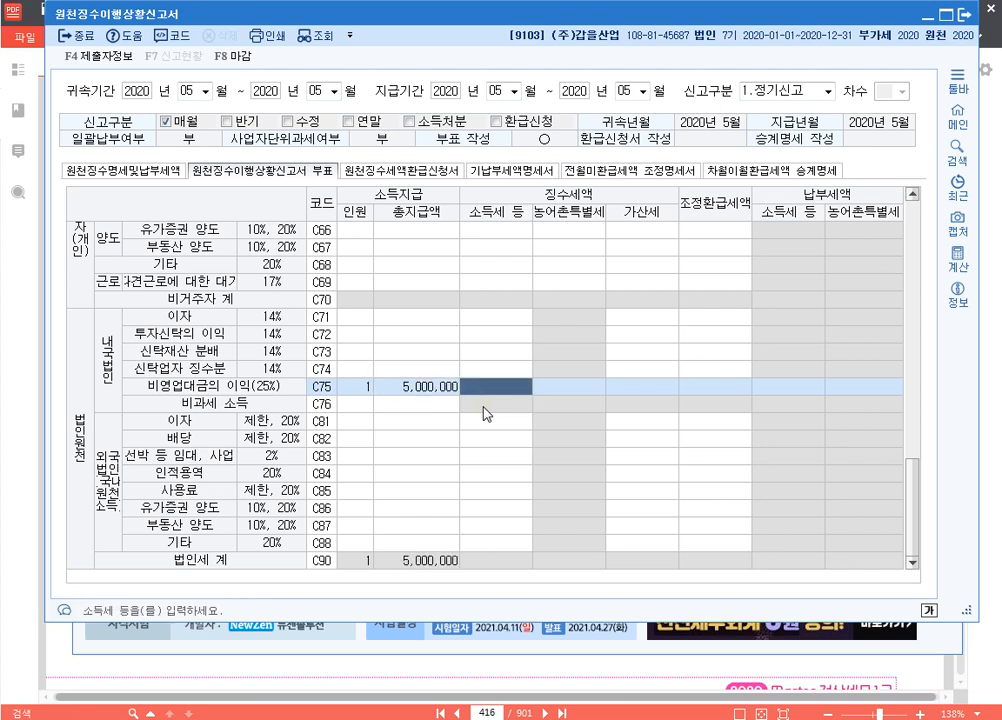
text(1250000)
key(Return)
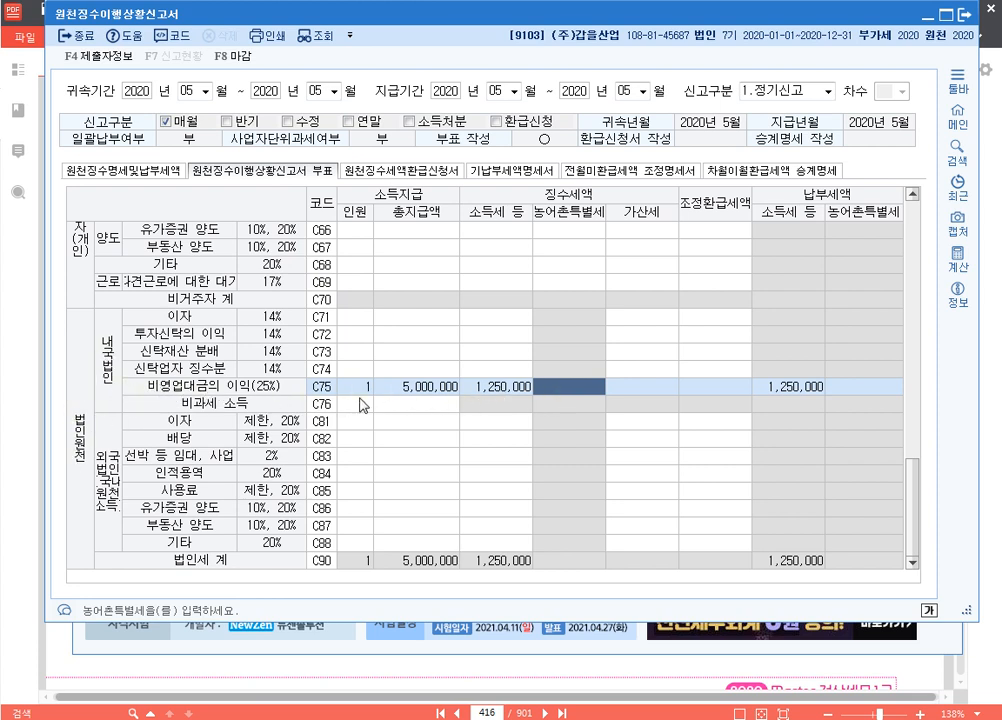
click(120, 176)
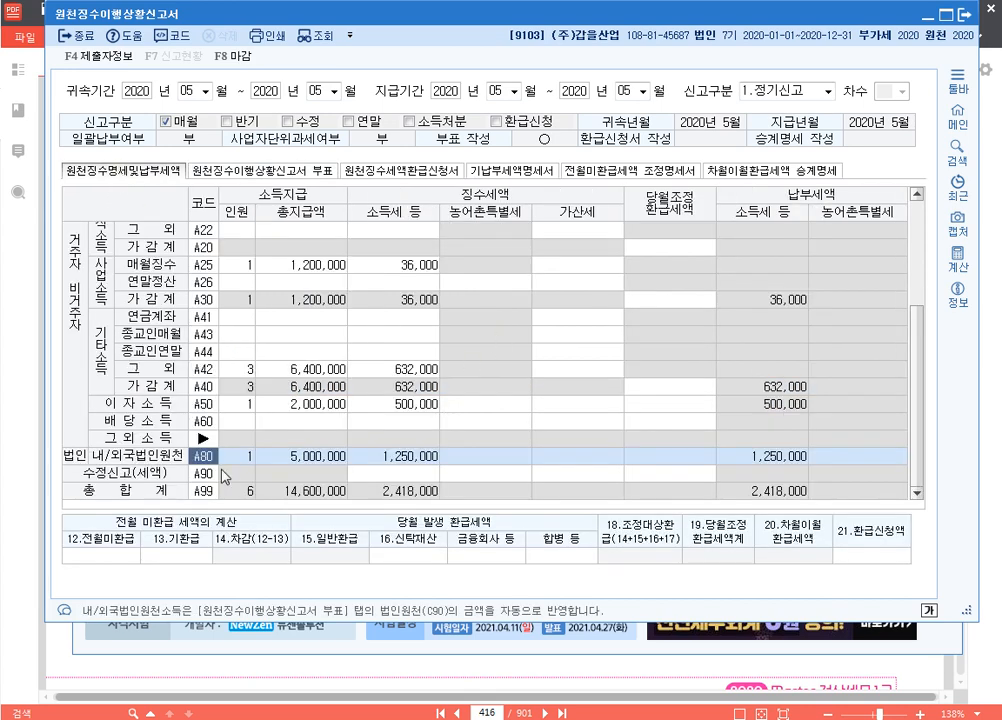
click(318, 460)
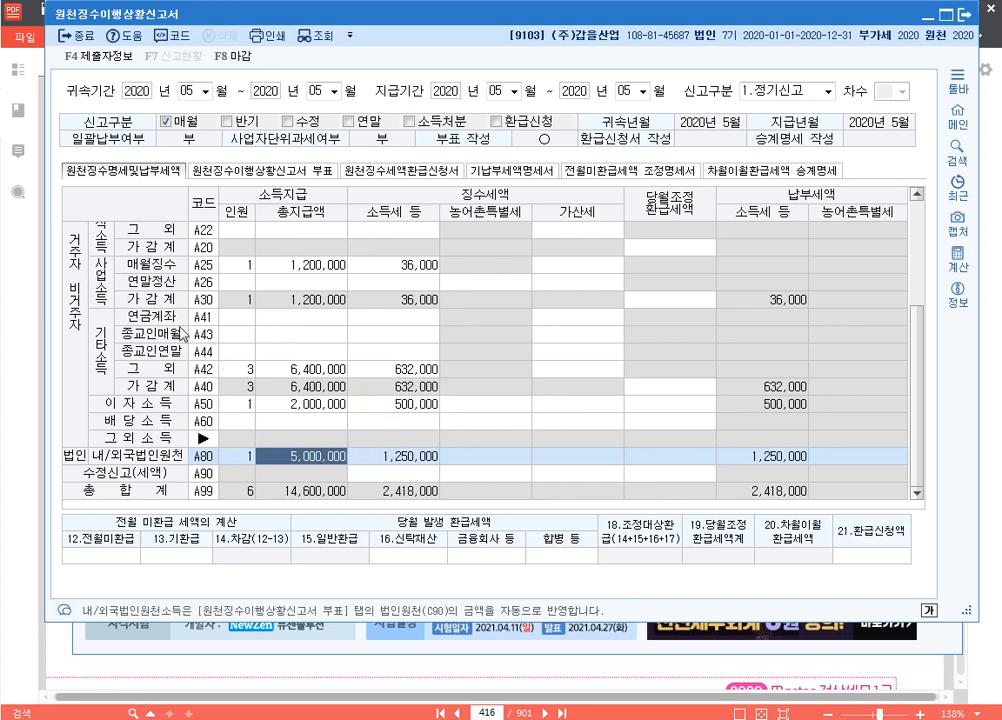
scroll(168, 317, up, 1)
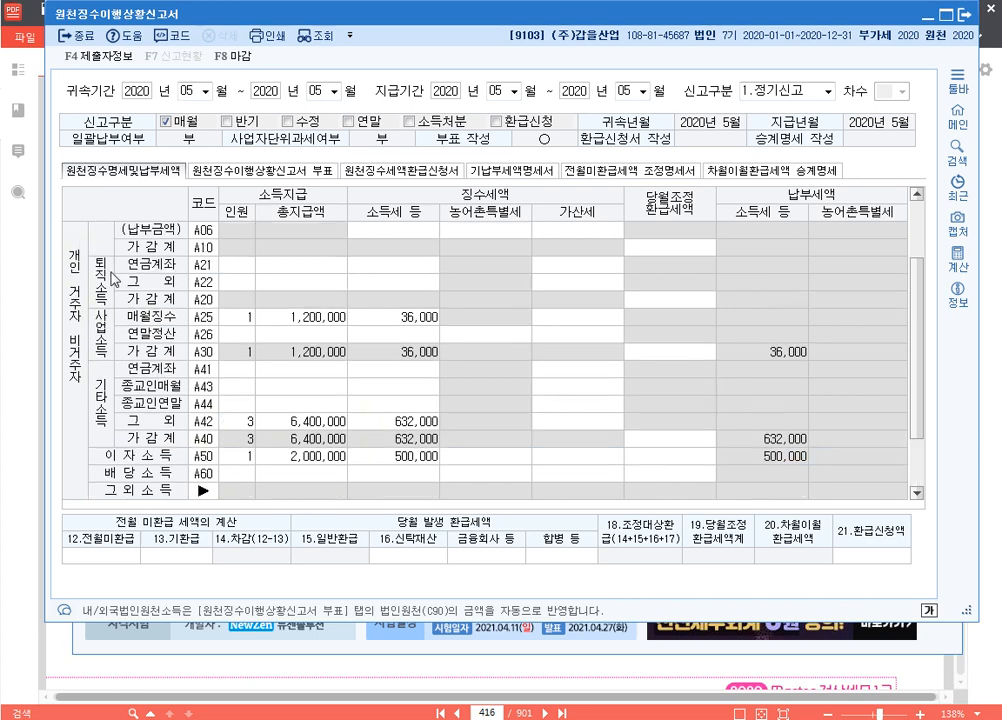